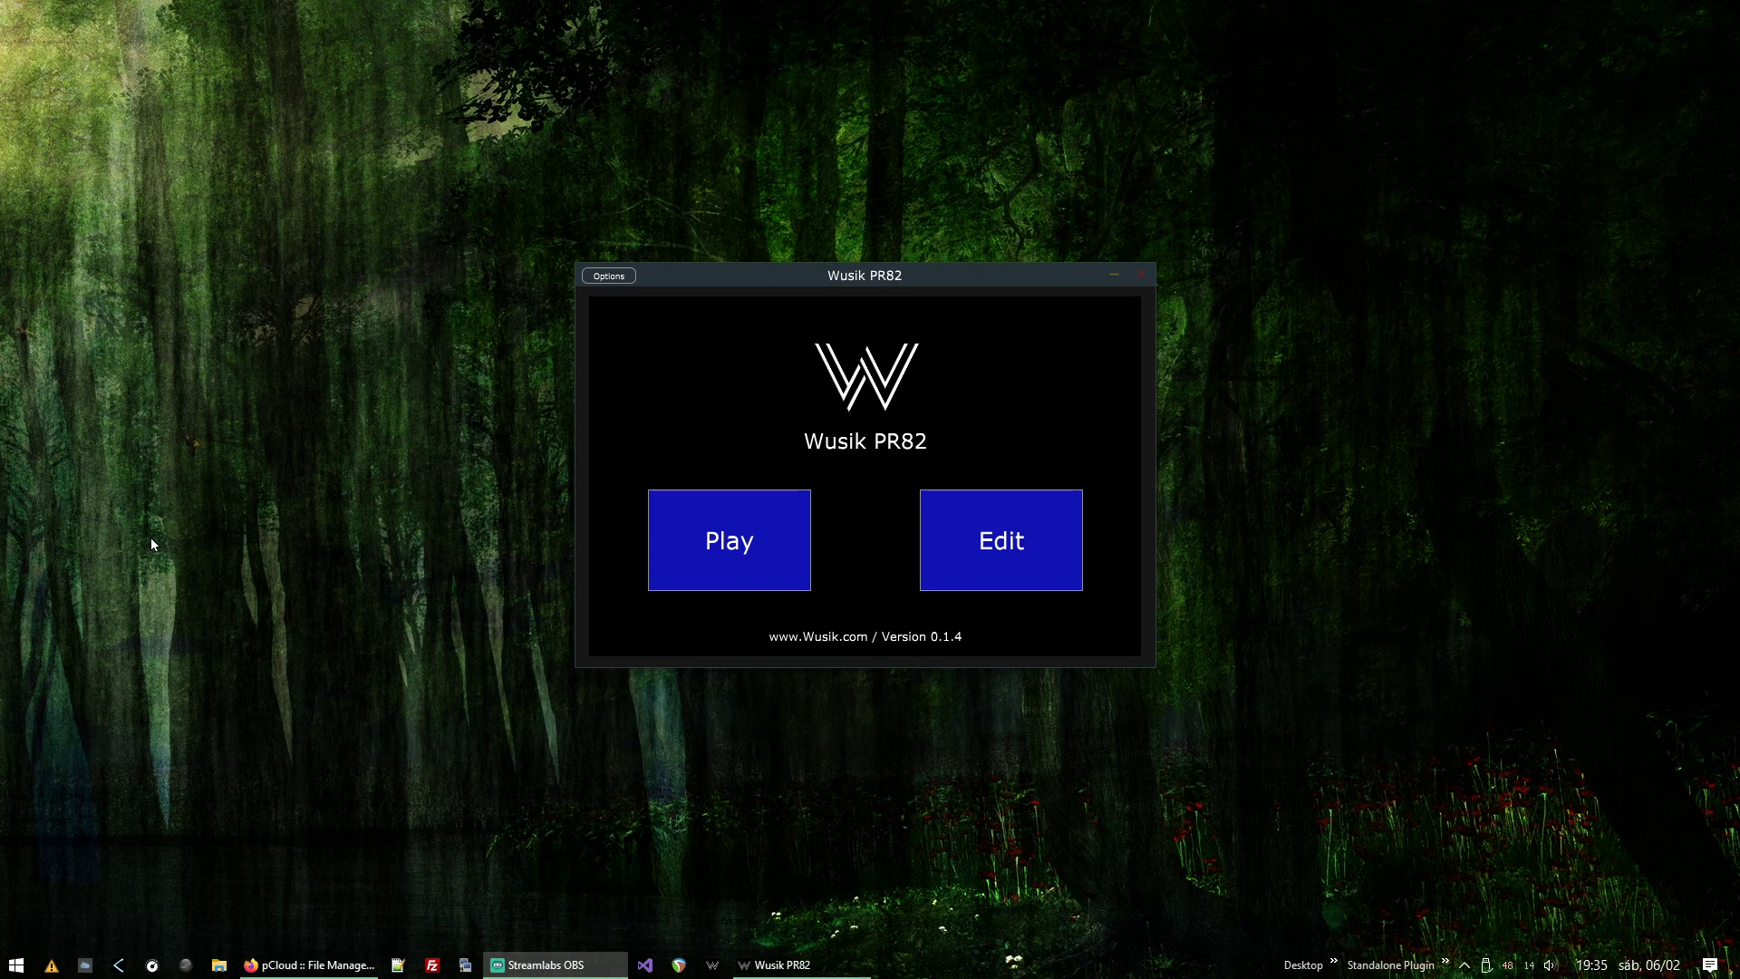
Step: Open the project for editing and reset it to an empty canvas
left_click(1009, 533)
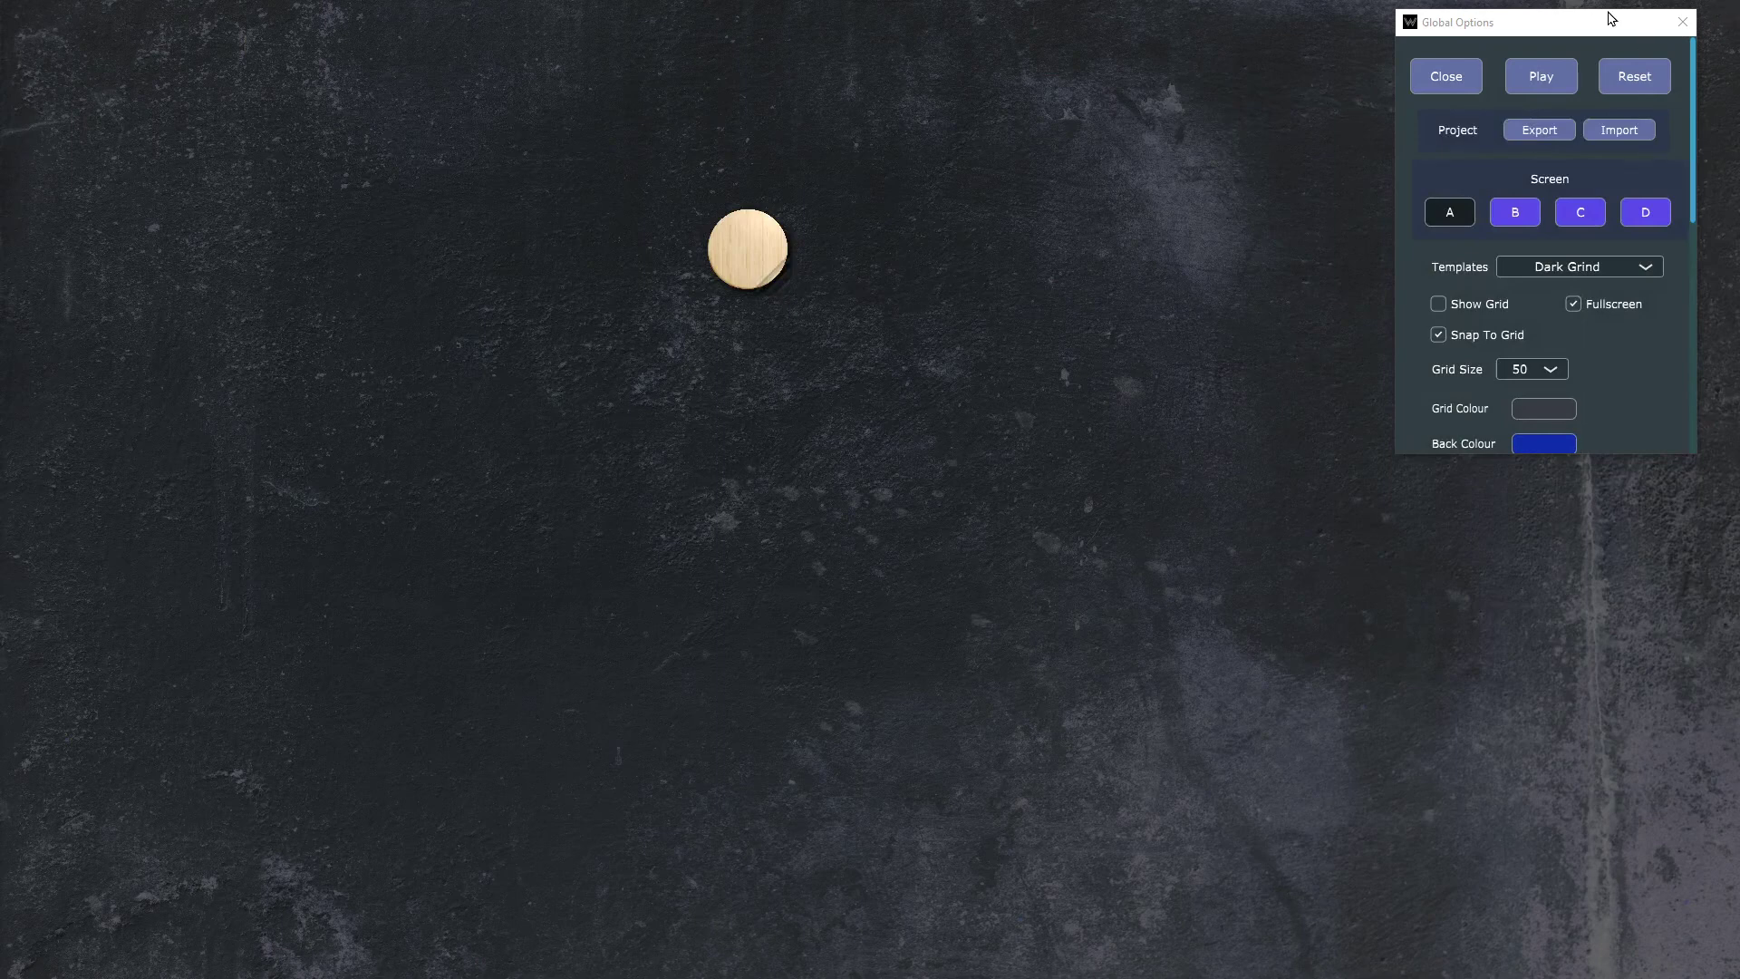
left_click(1631, 81)
left_click(1494, 308)
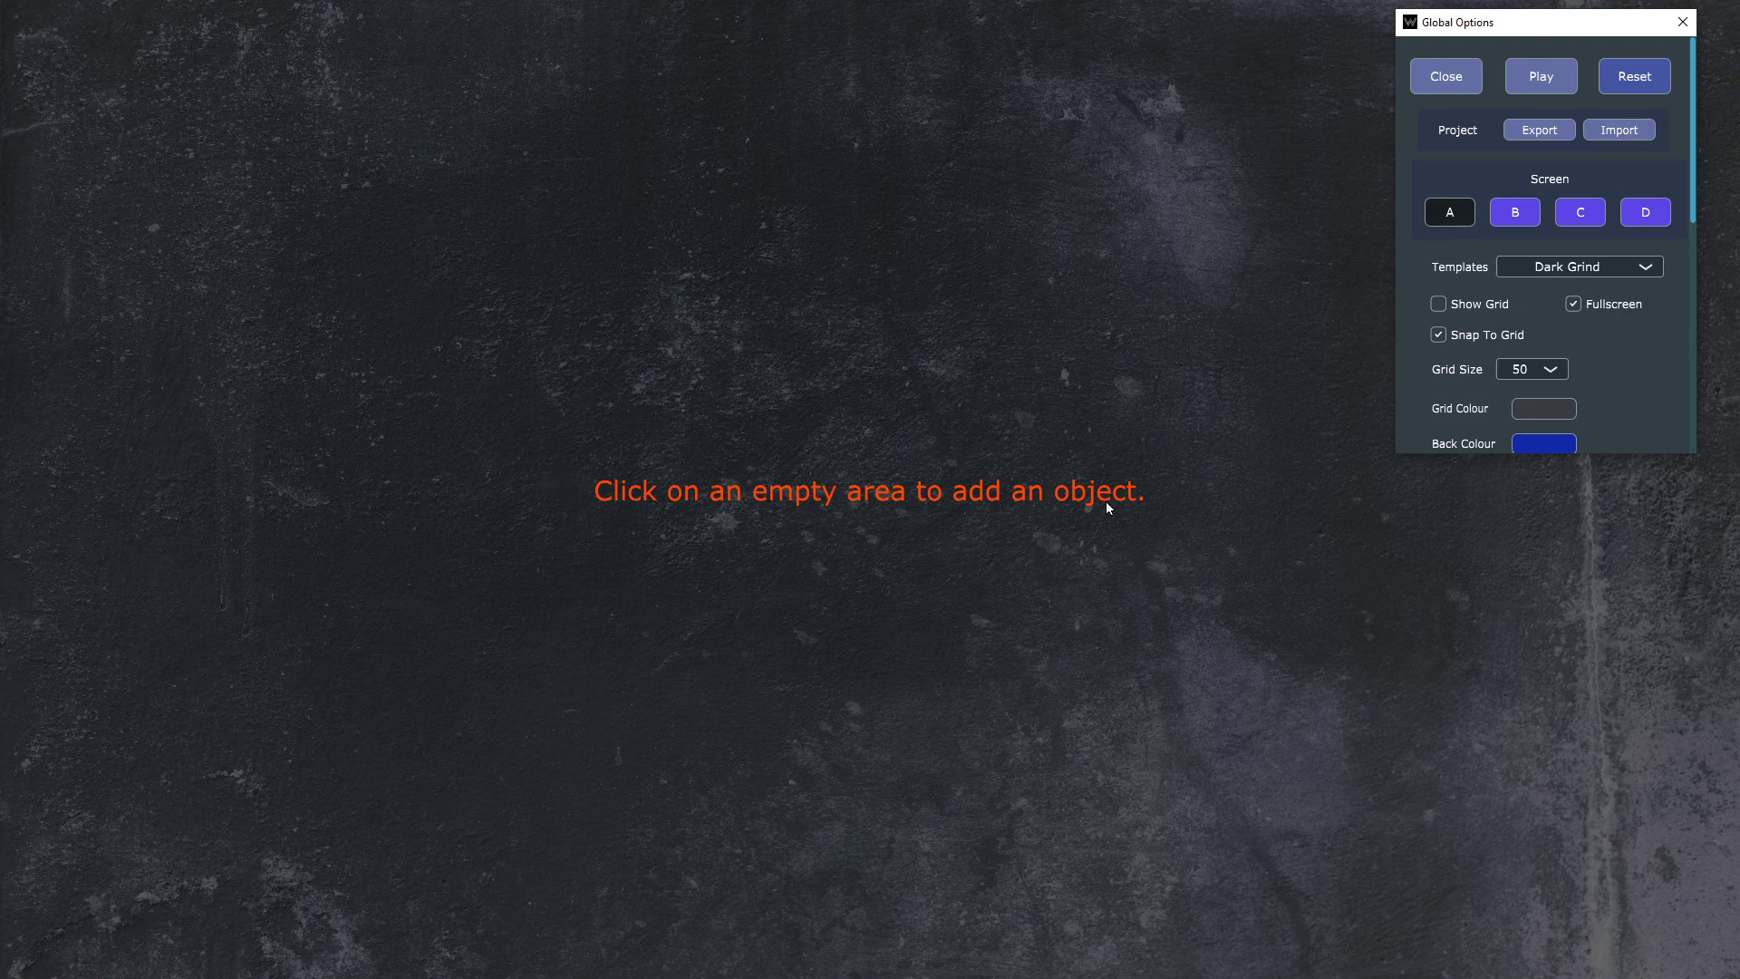
Step: Add an audio object in the canvas's upper middle area, loading SMC_120_BASIC_BEAT.wav
left_click(770, 269)
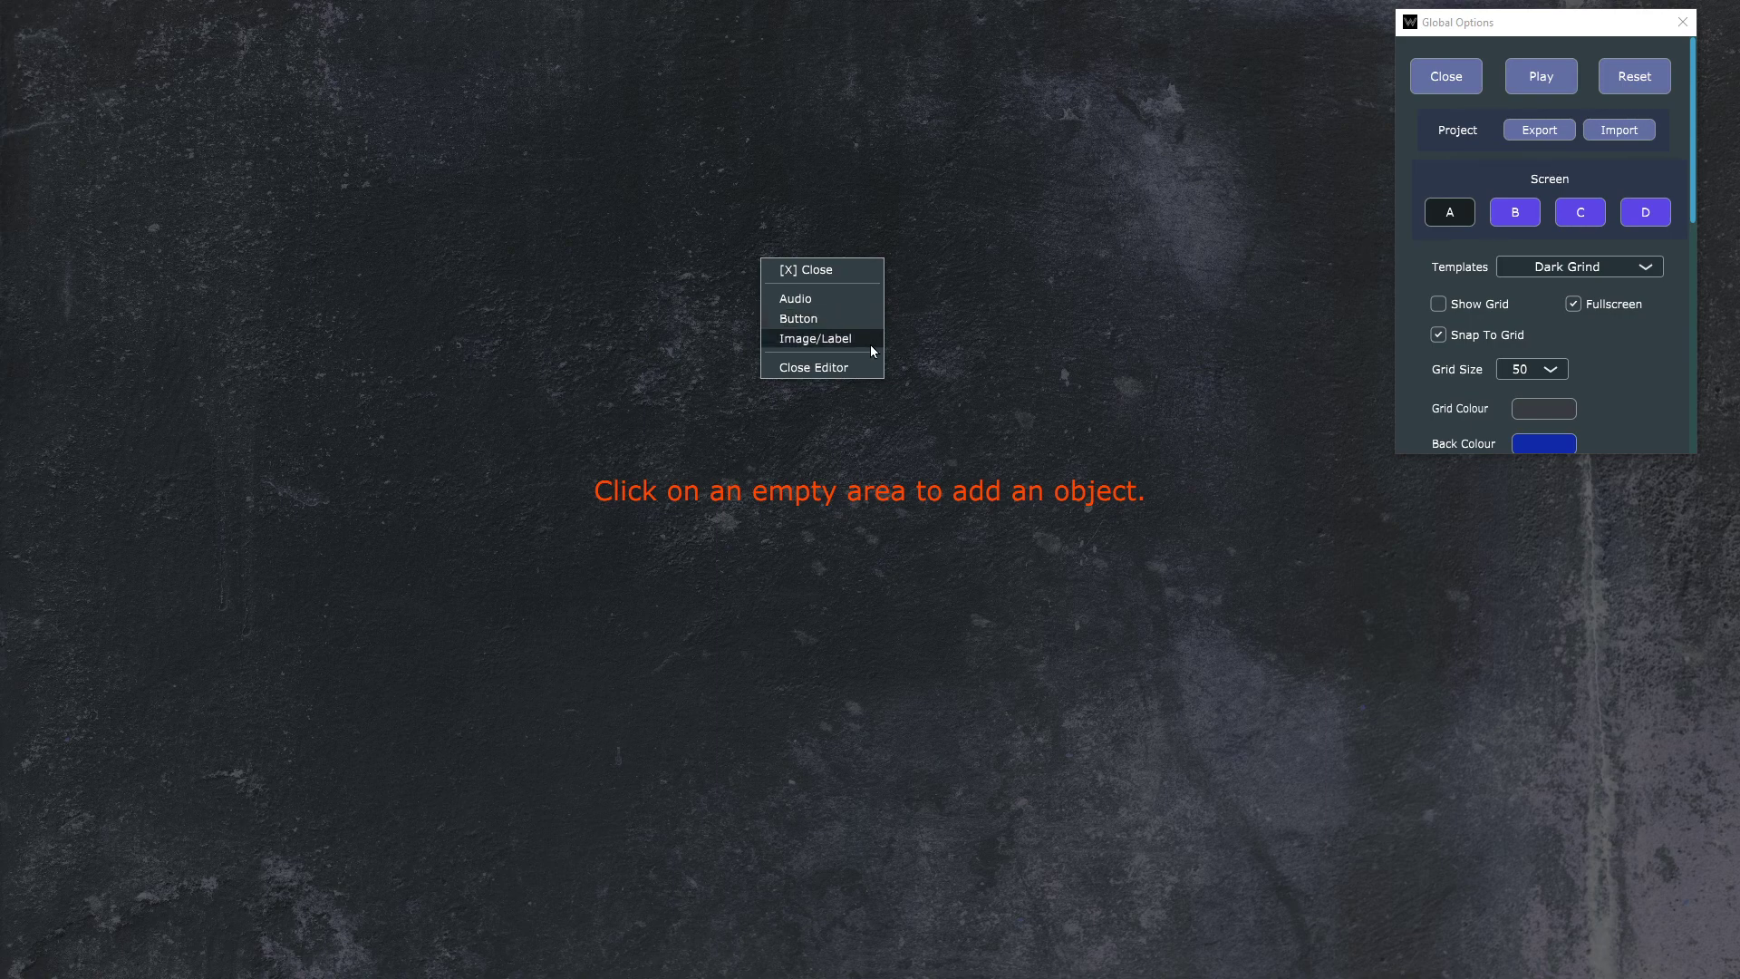
left_click(845, 298)
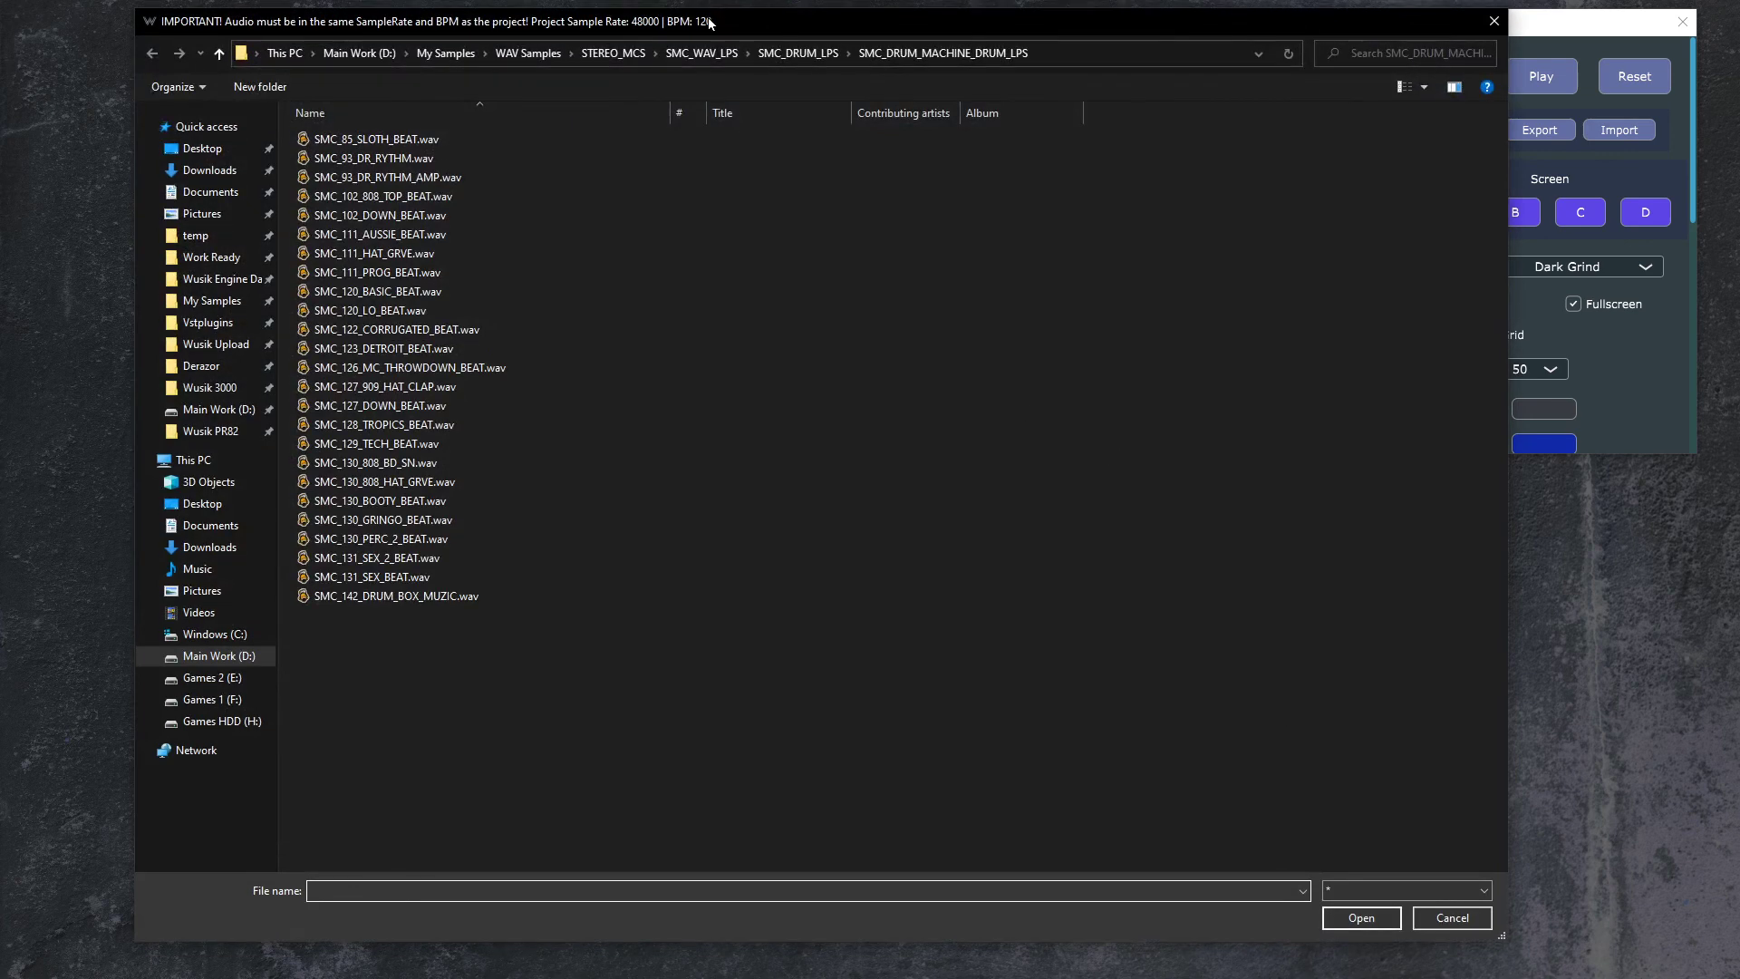
mouse_move(736, 23)
left_mouse_down()
mouse_move(752, 46)
mouse_move(754, 25)
left_mouse_up()
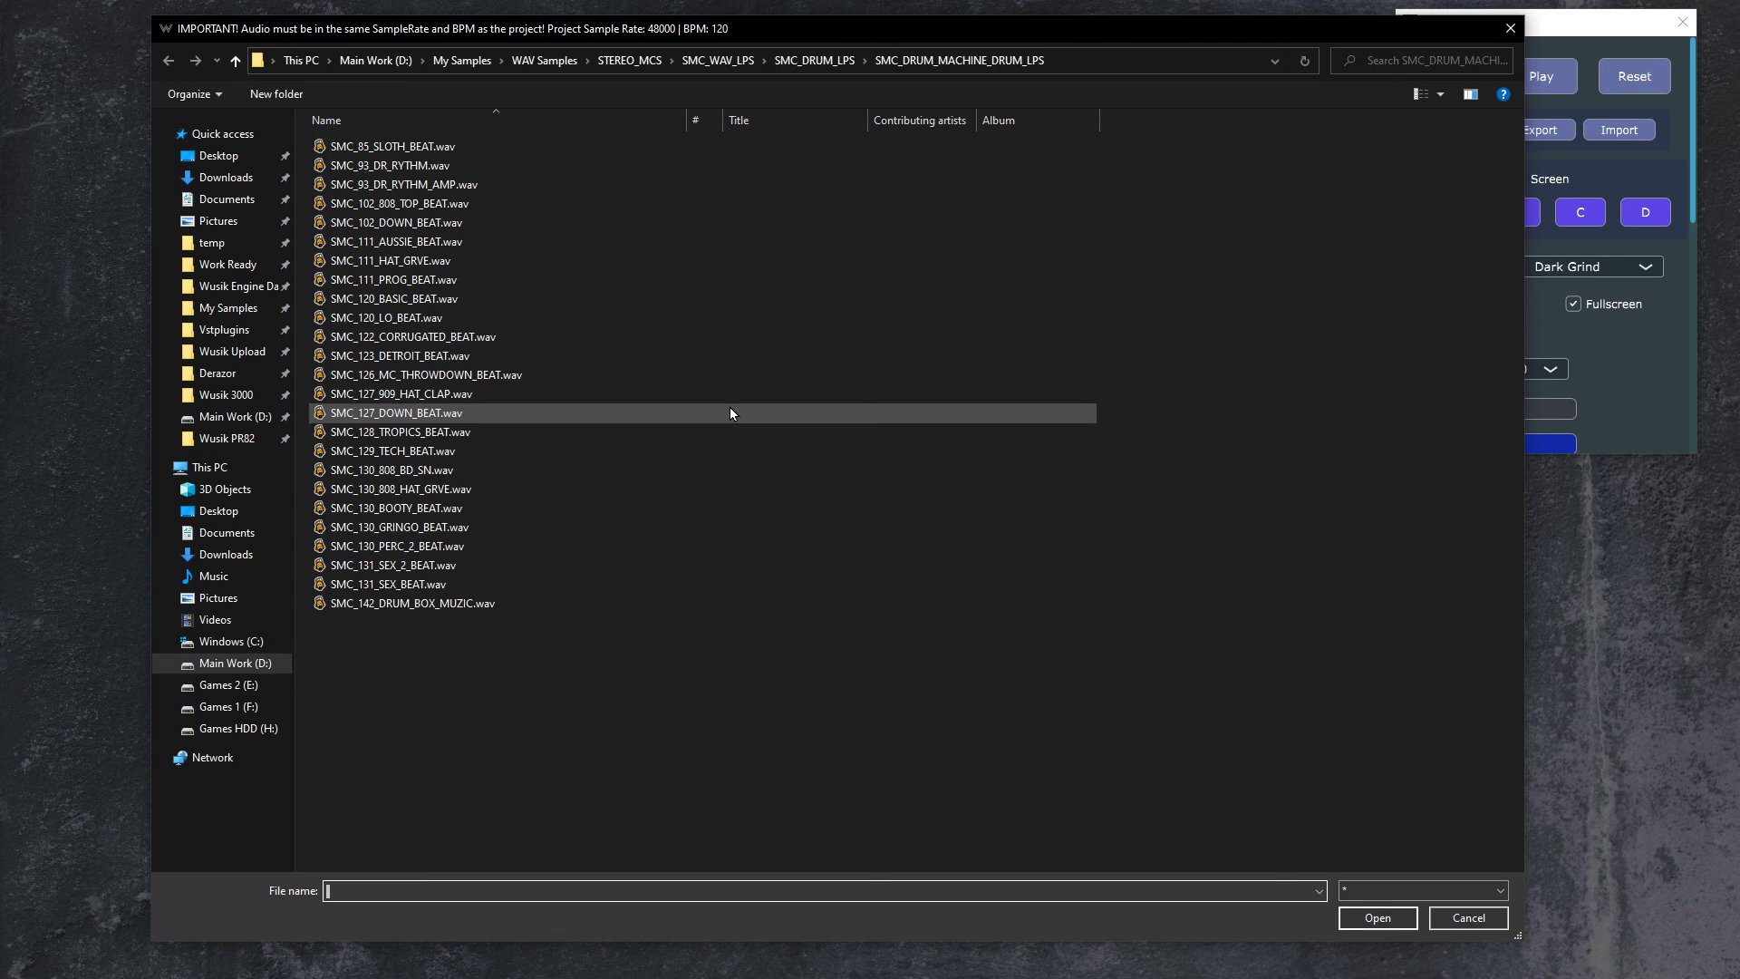
left_click(494, 299)
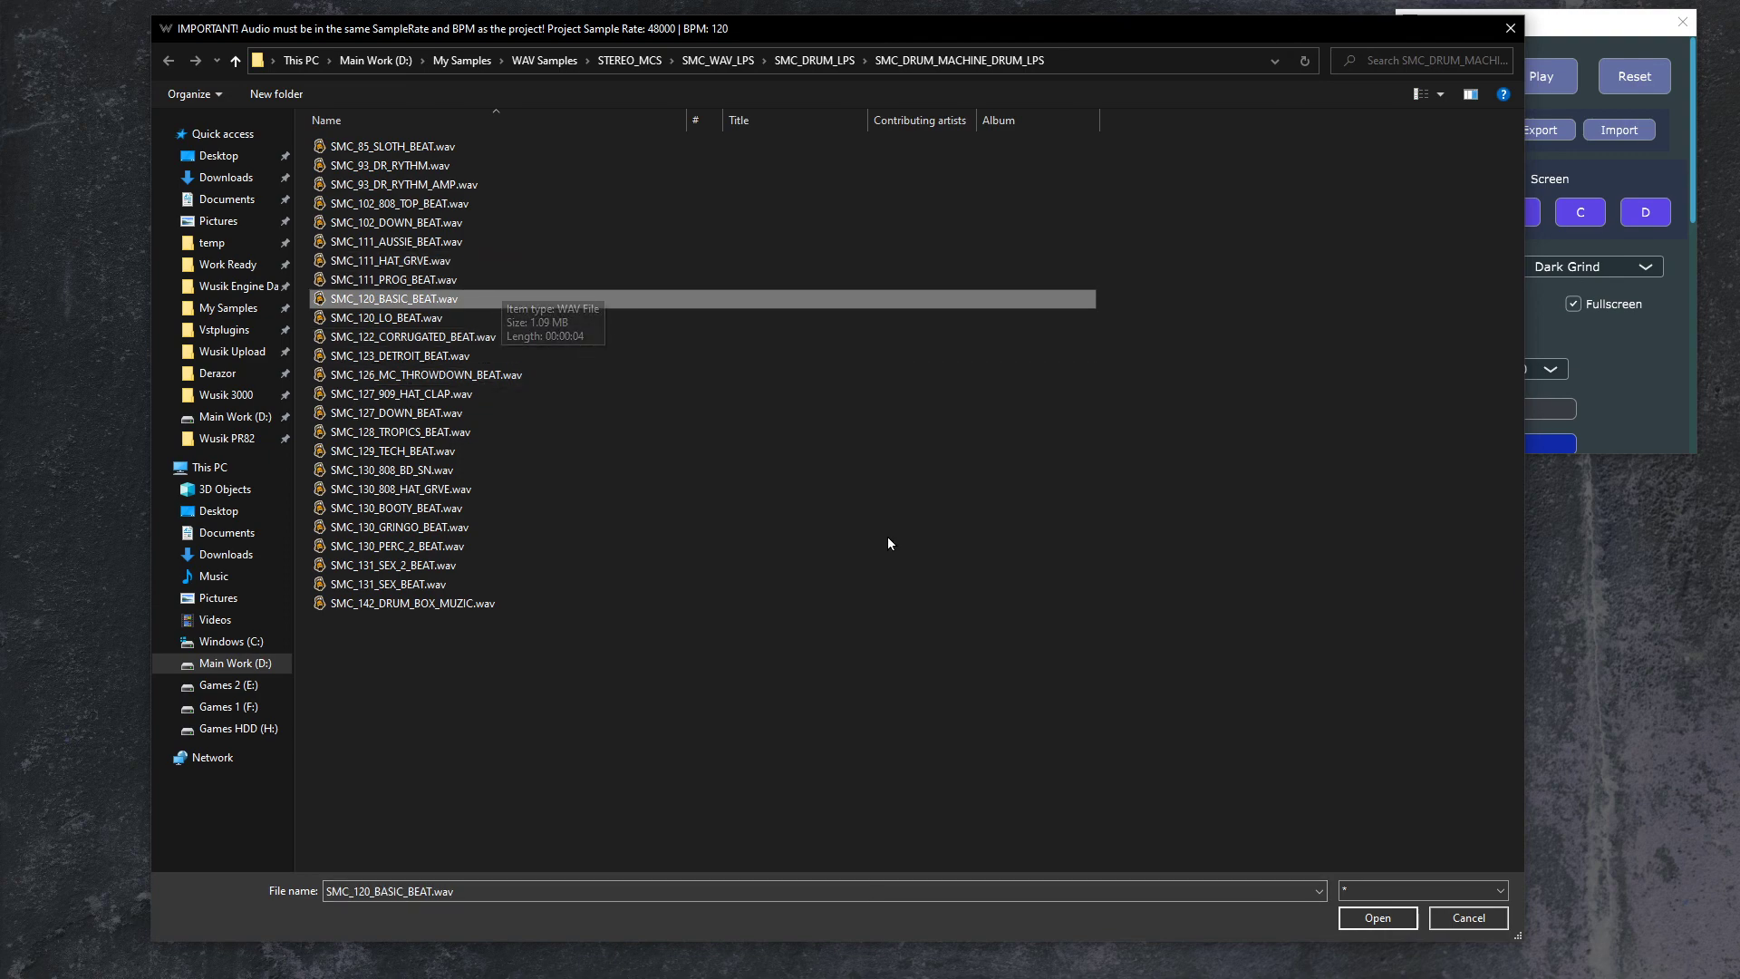
left_click(1378, 917)
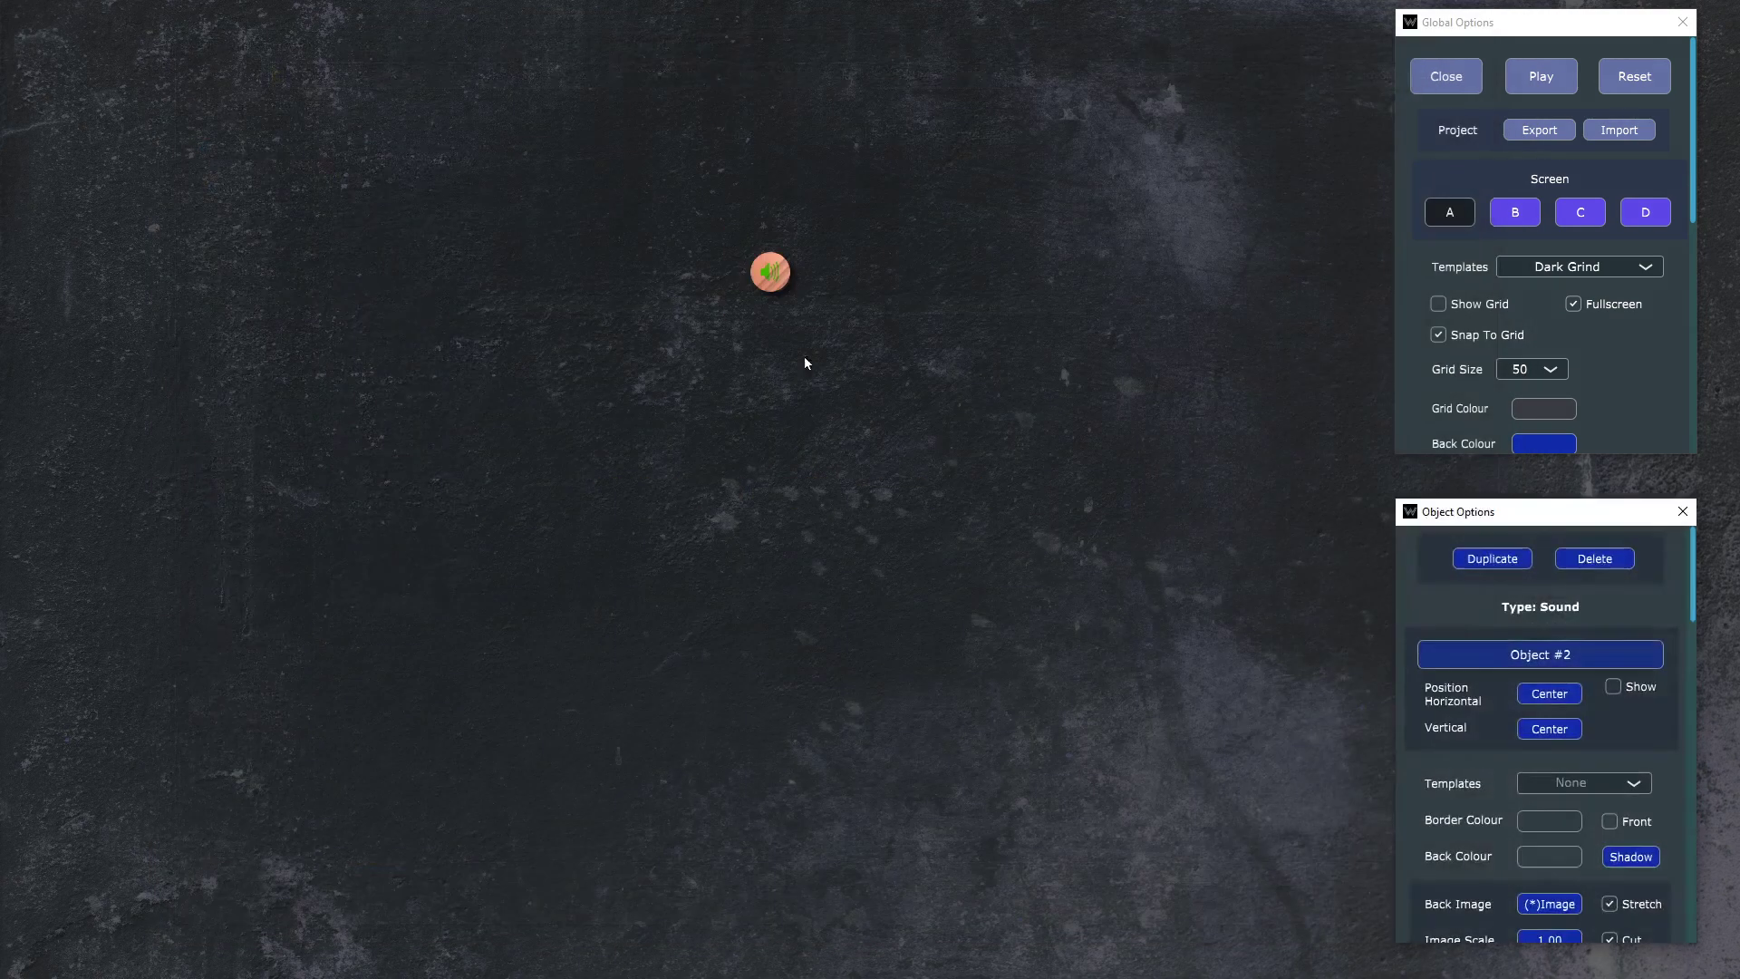
Step: Enlarge the audio object and try the Wood 1 and Wood 2 templates on it
scroll(1519, 223, "down", 10)
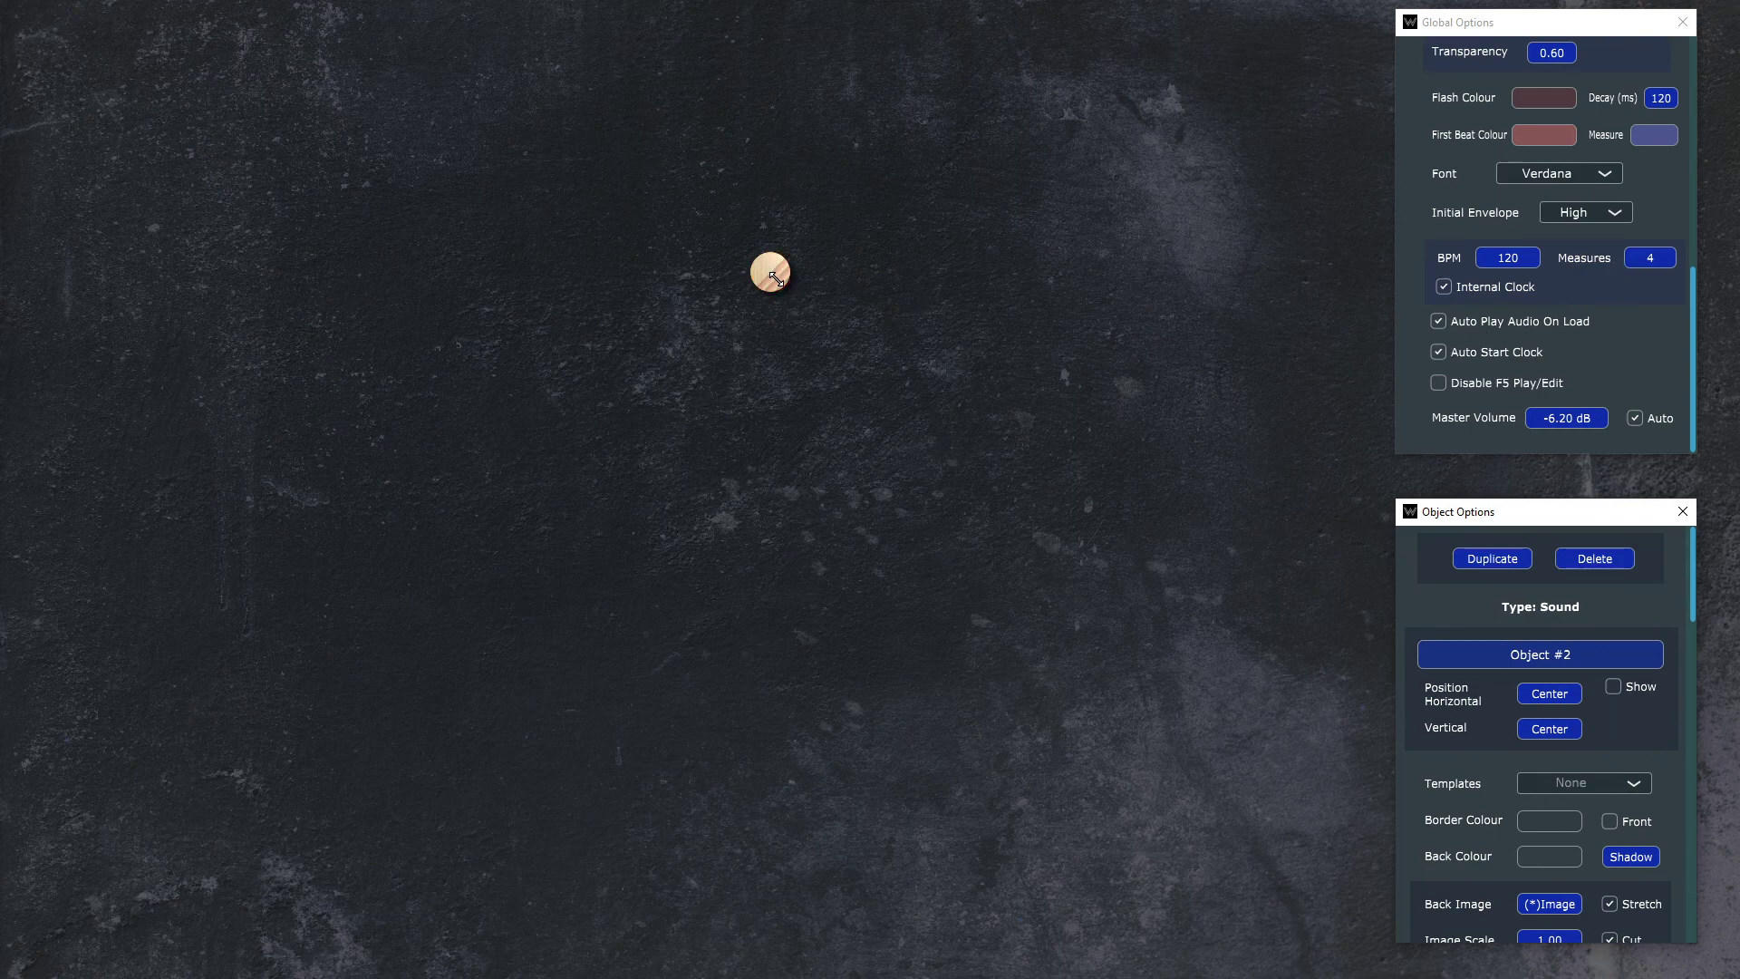
left_click_drag(790, 294, 923, 417)
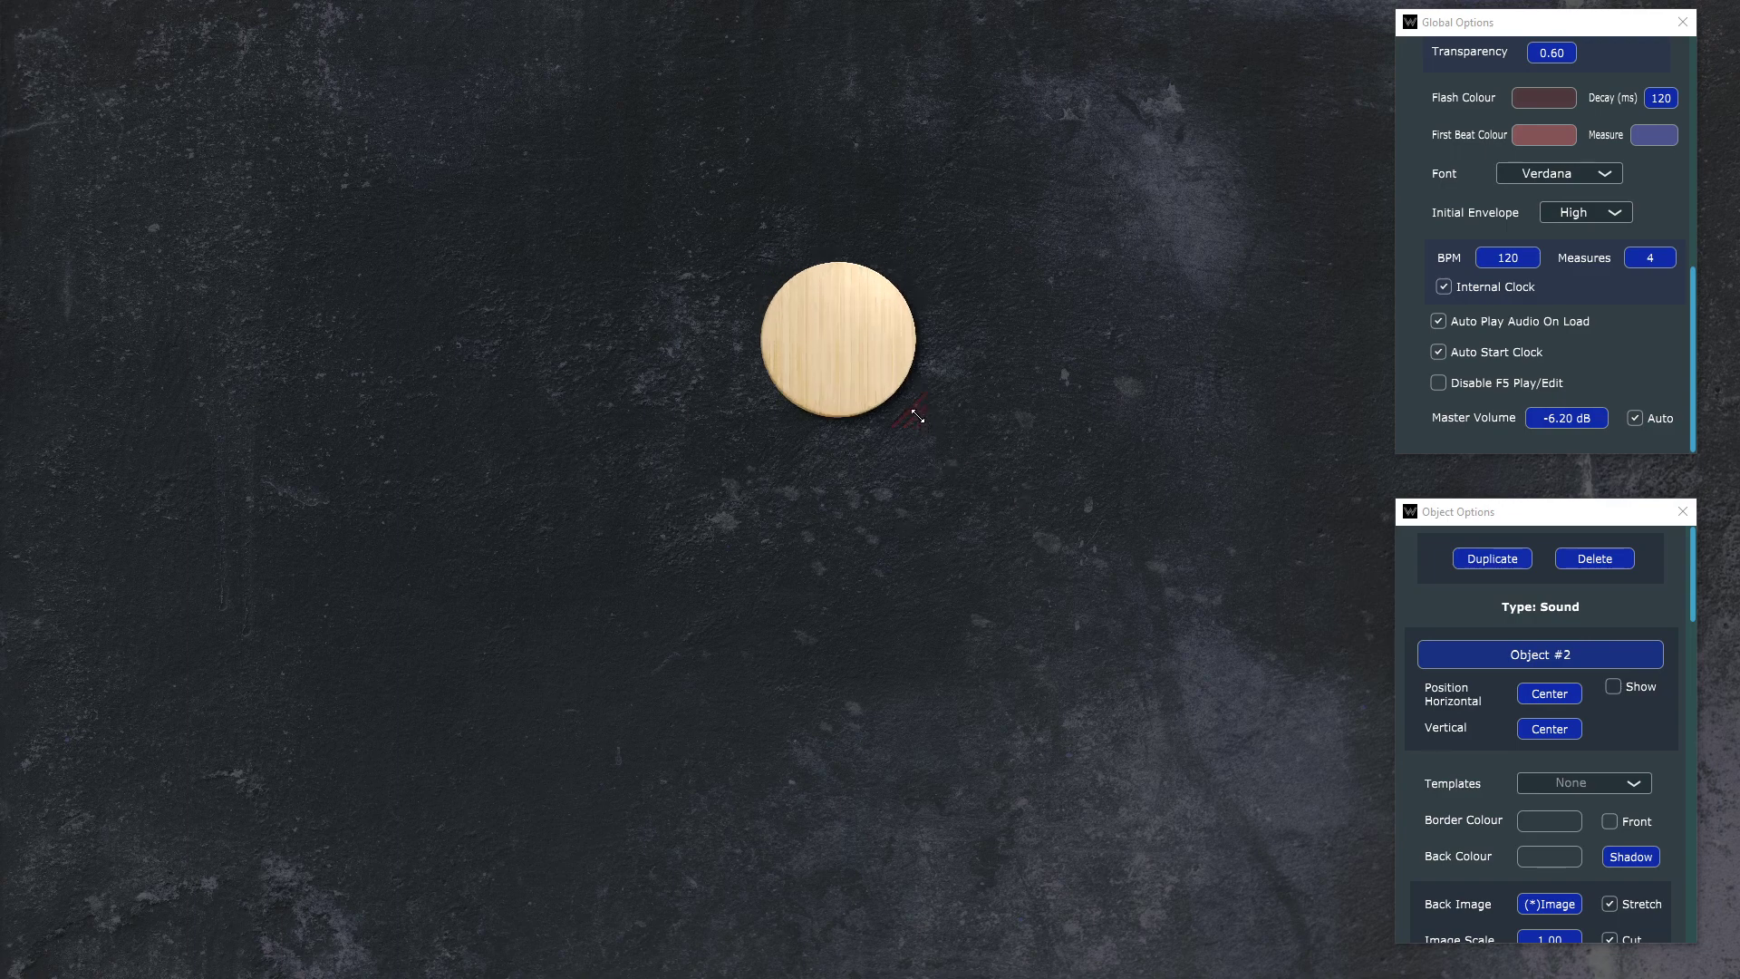
left_click(1636, 783)
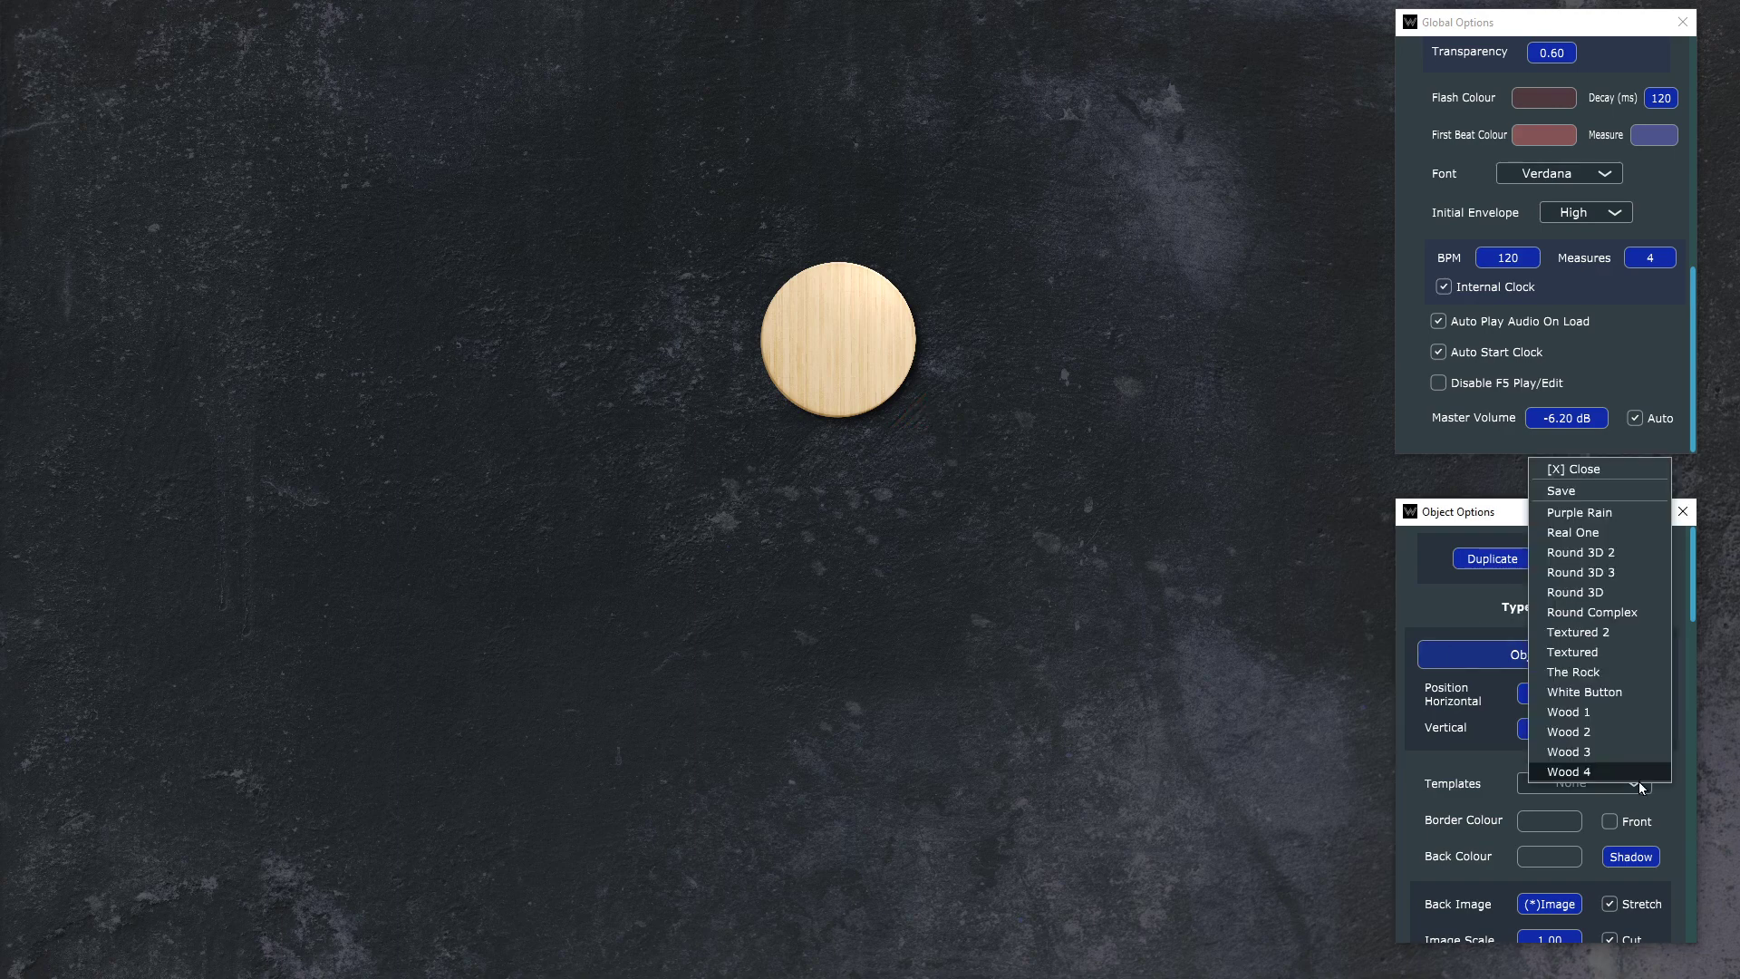
left_click(1613, 705)
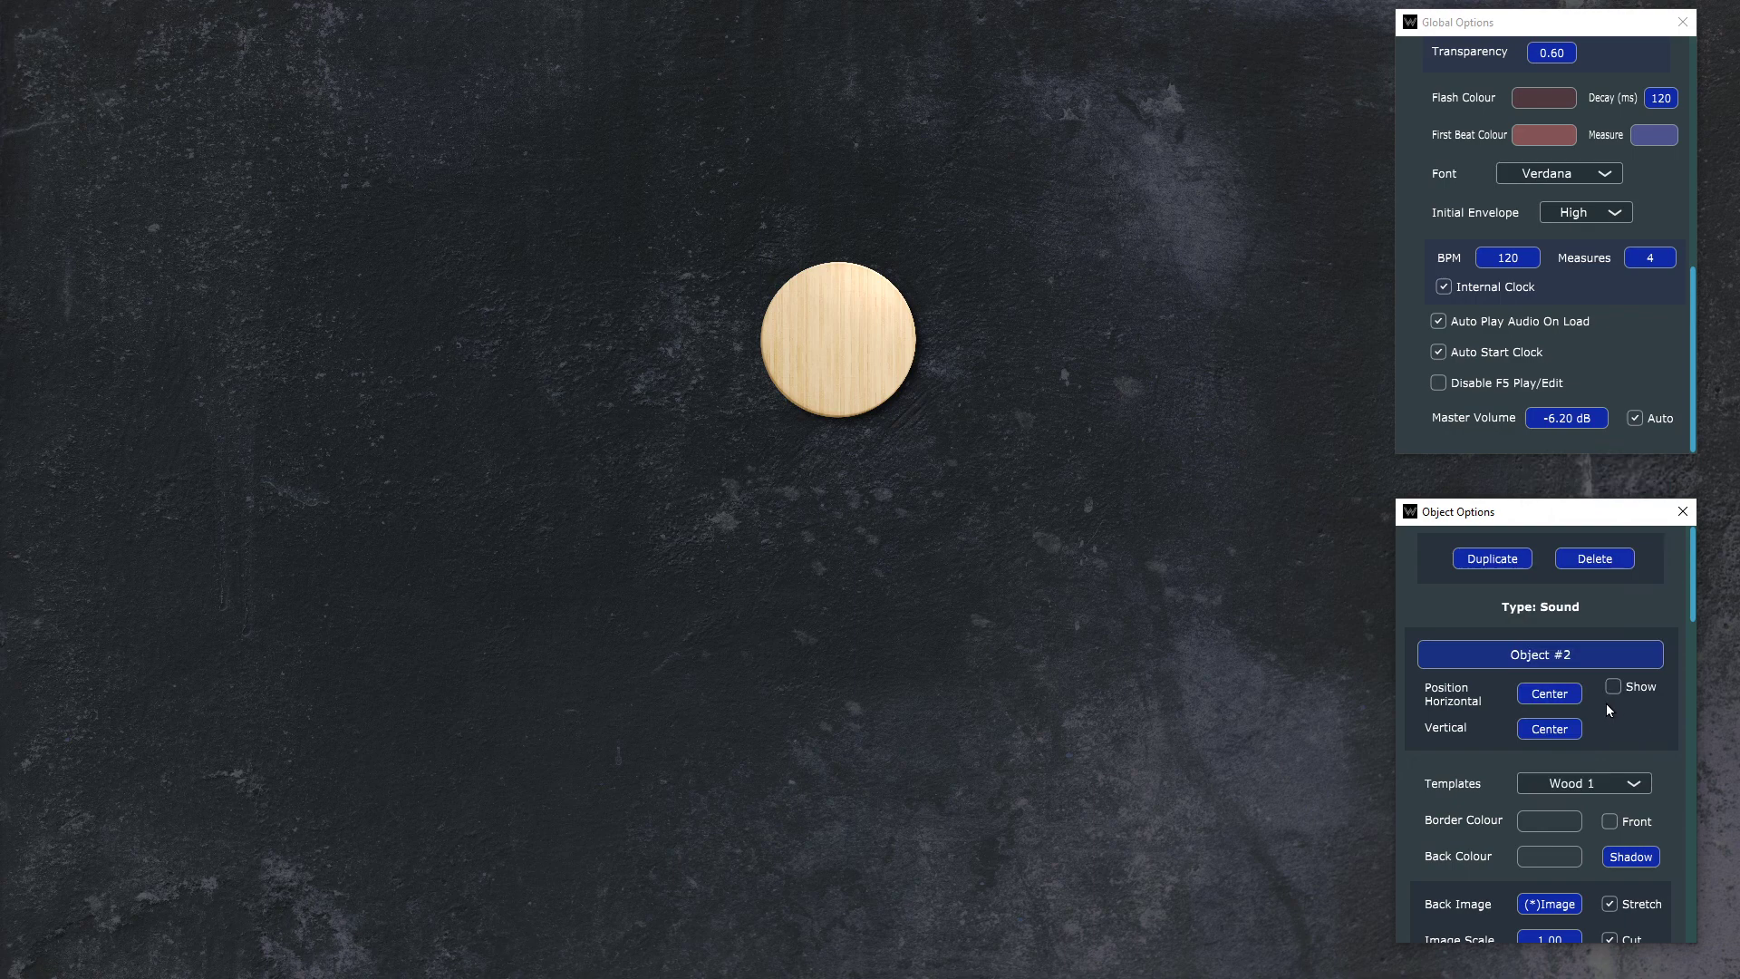
left_click(1621, 783)
left_click(1604, 803)
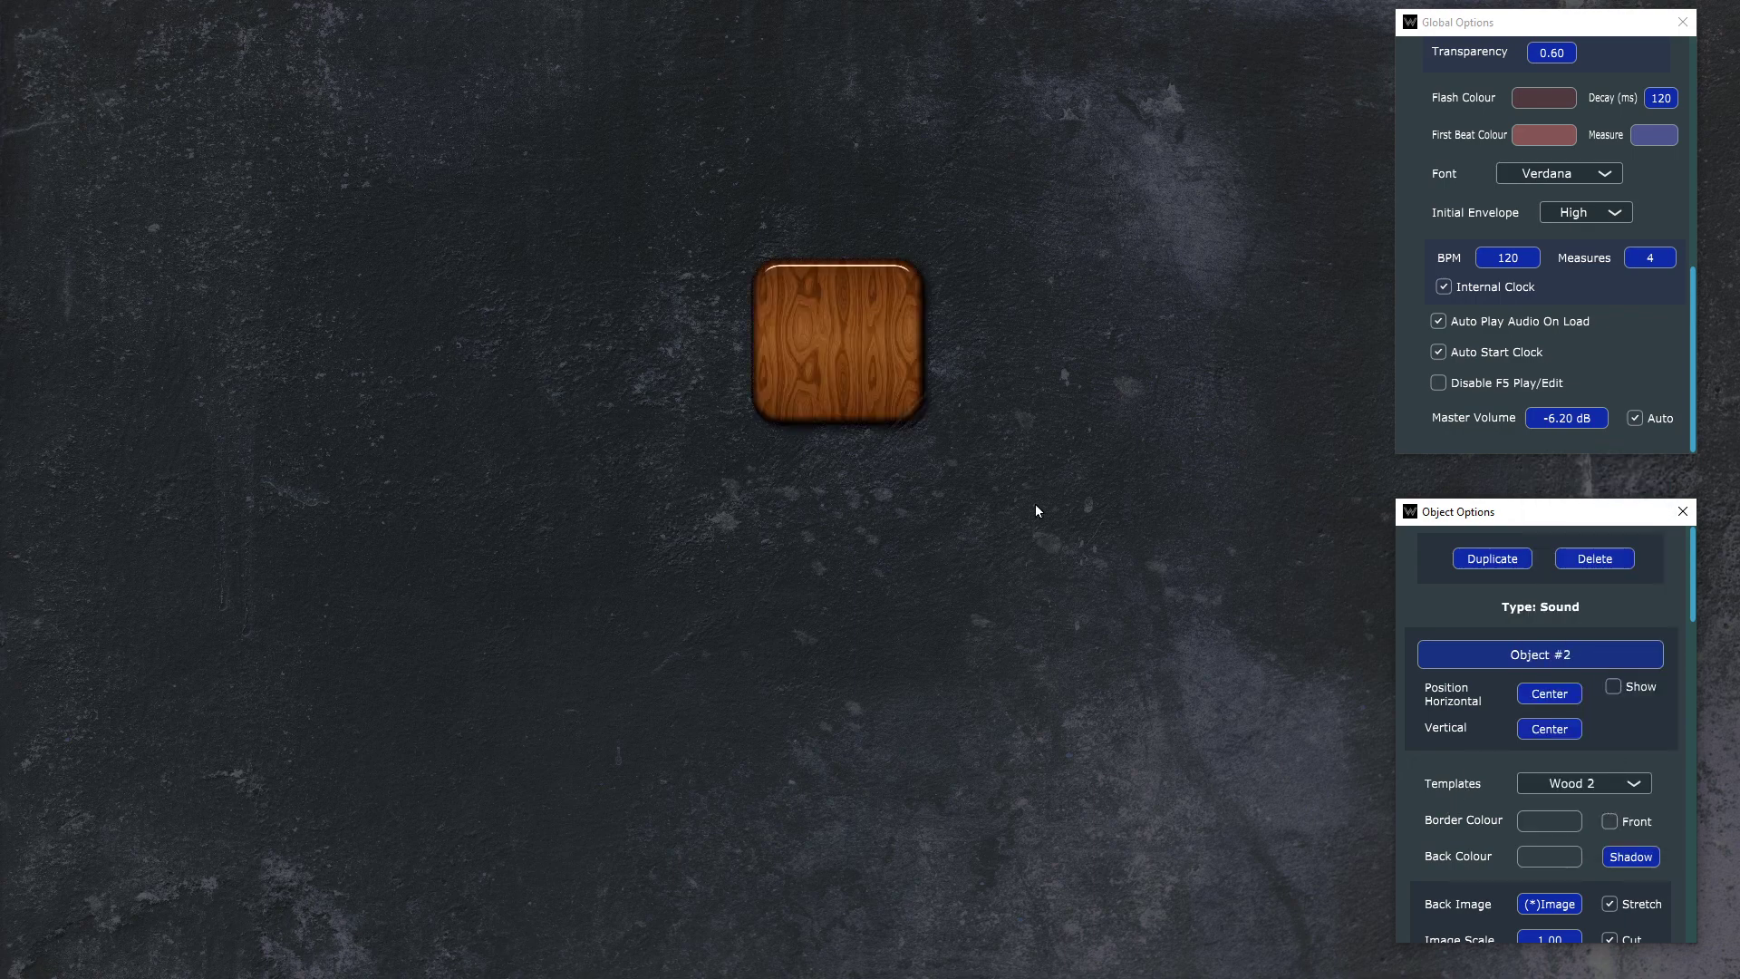
mouse_move(923, 395)
left_mouse_down()
mouse_move(906, 415)
mouse_move(821, 350)
mouse_move(898, 391)
left_mouse_up()
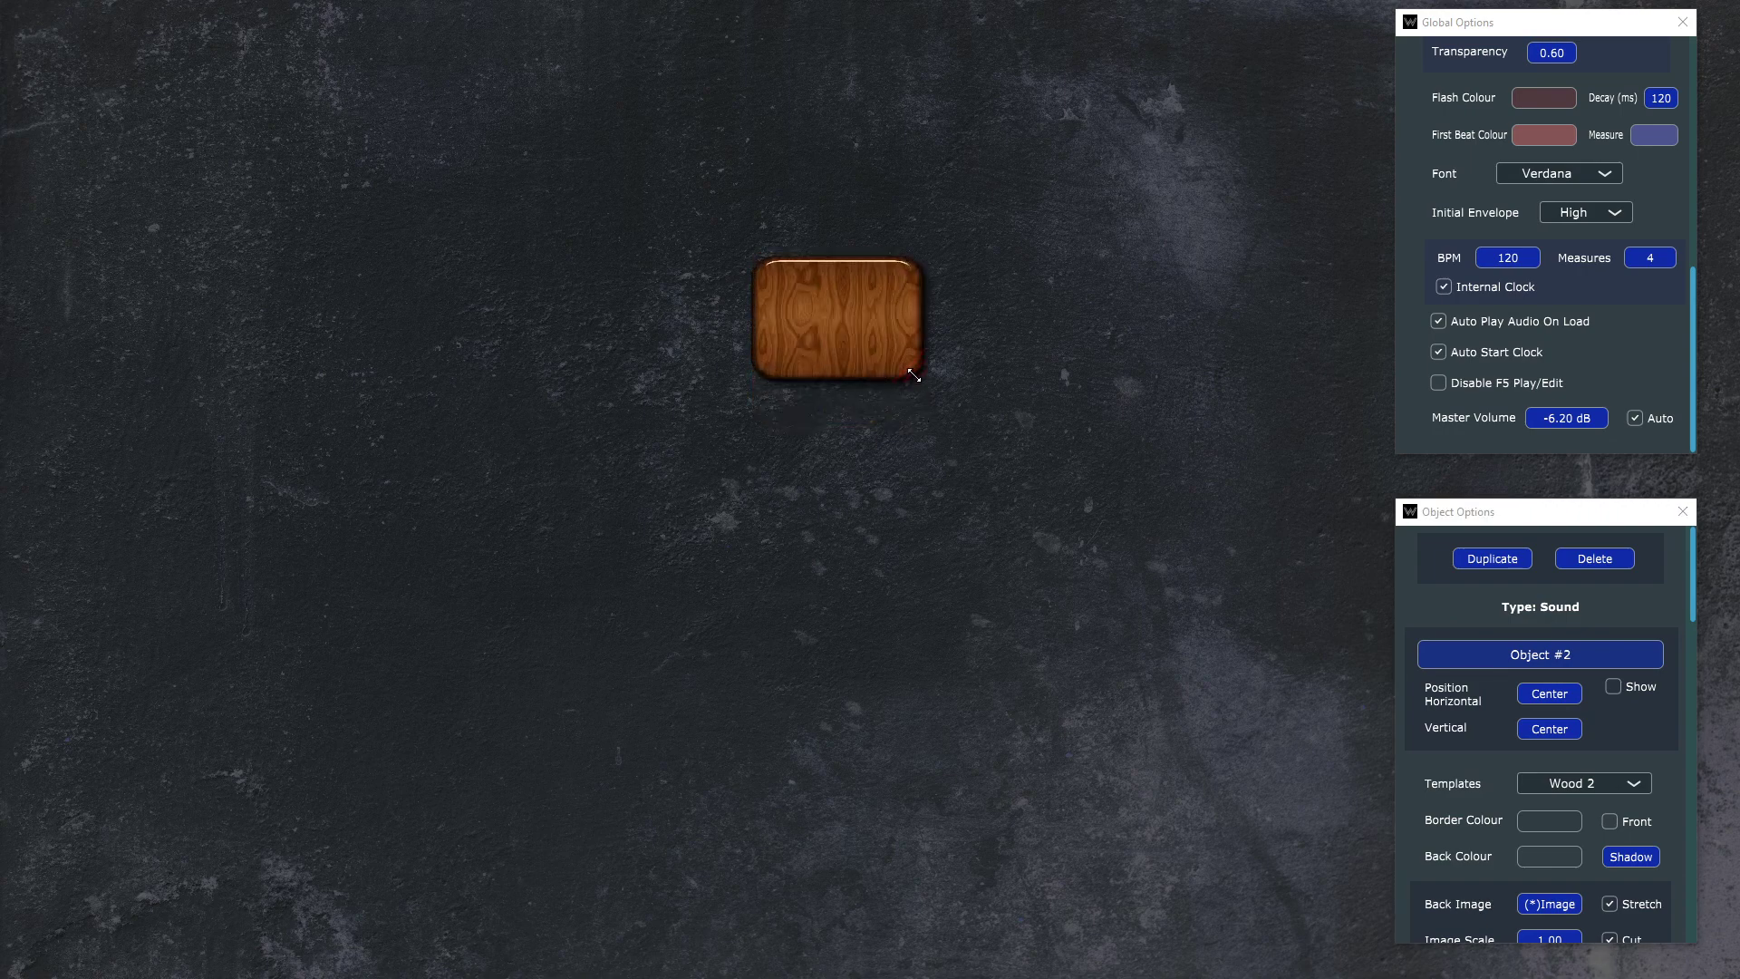
left_click_drag(913, 374, 918, 417)
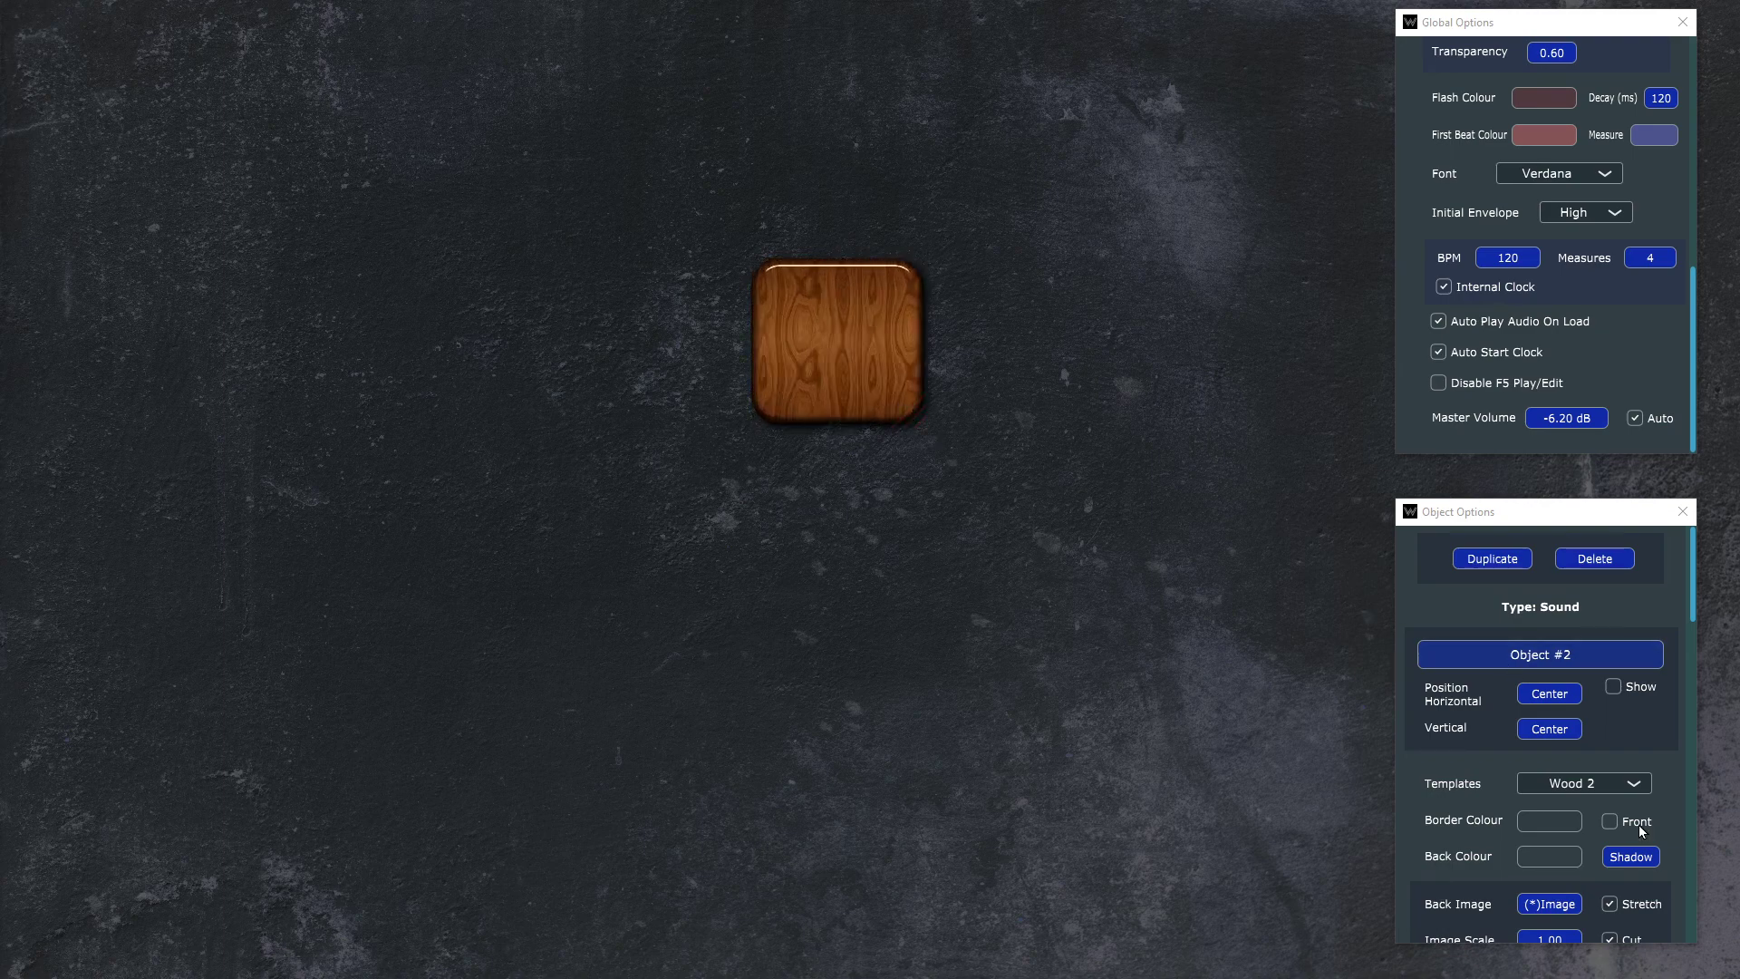
Step: Apply the White Button template to the audio object and place it as a larger square in the canvas's upper-left area
left_click(1635, 781)
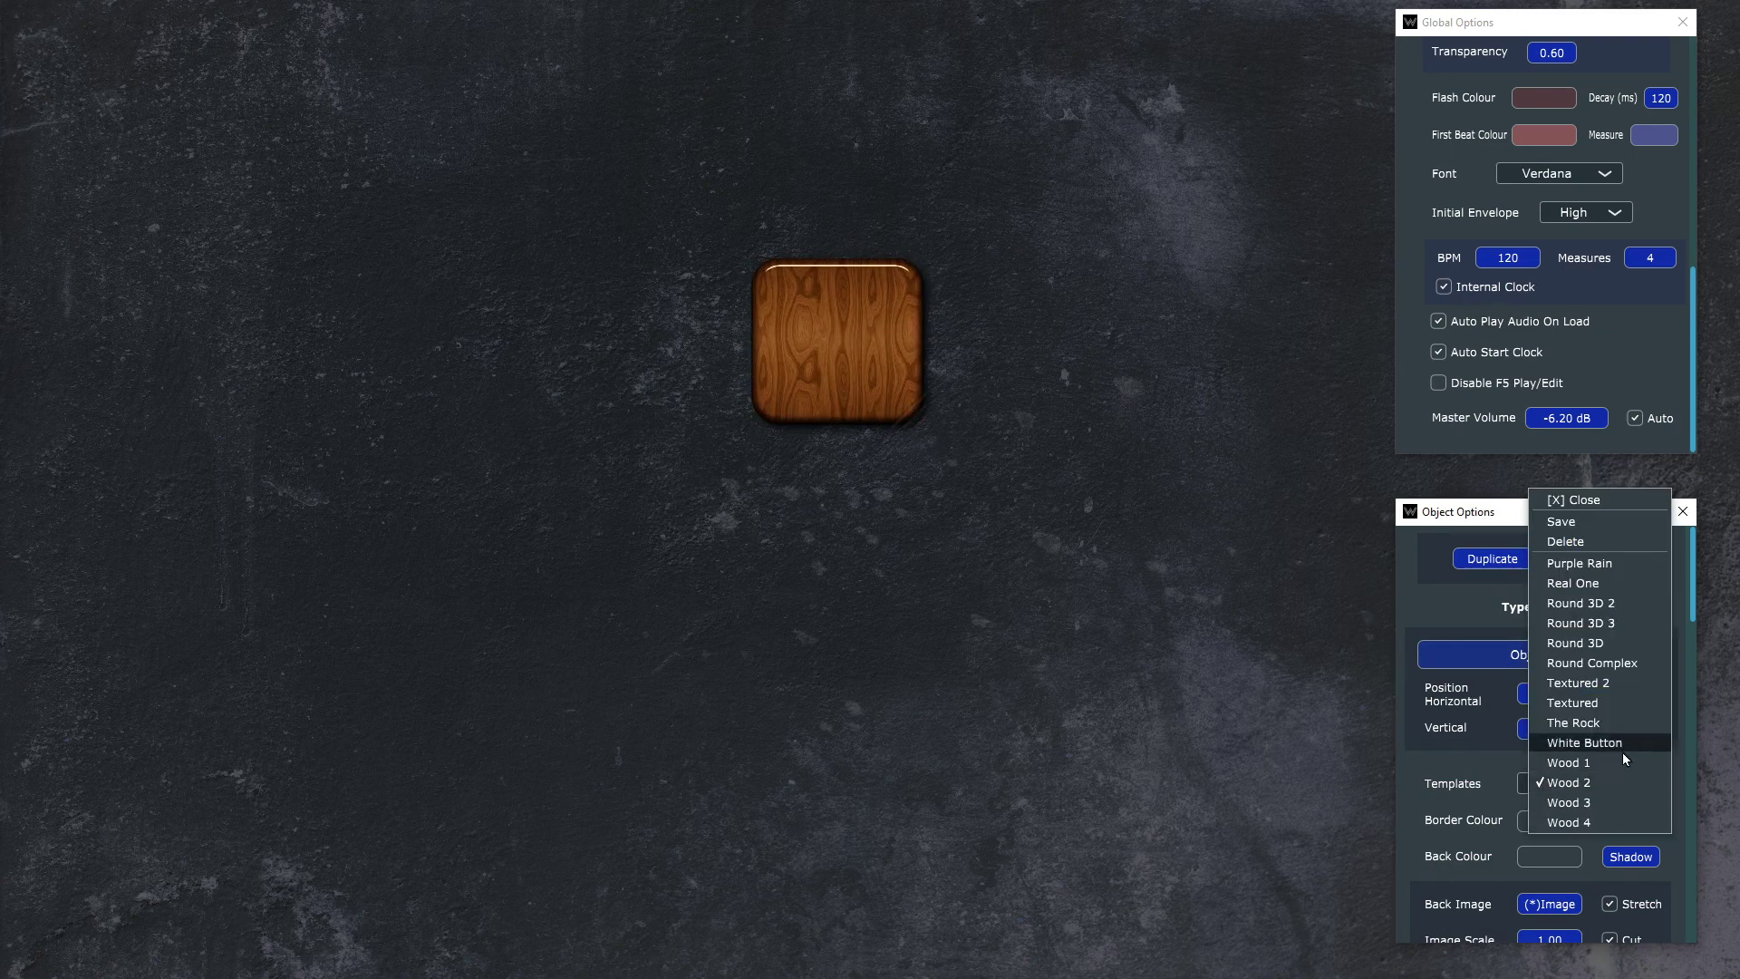
left_click(1623, 747)
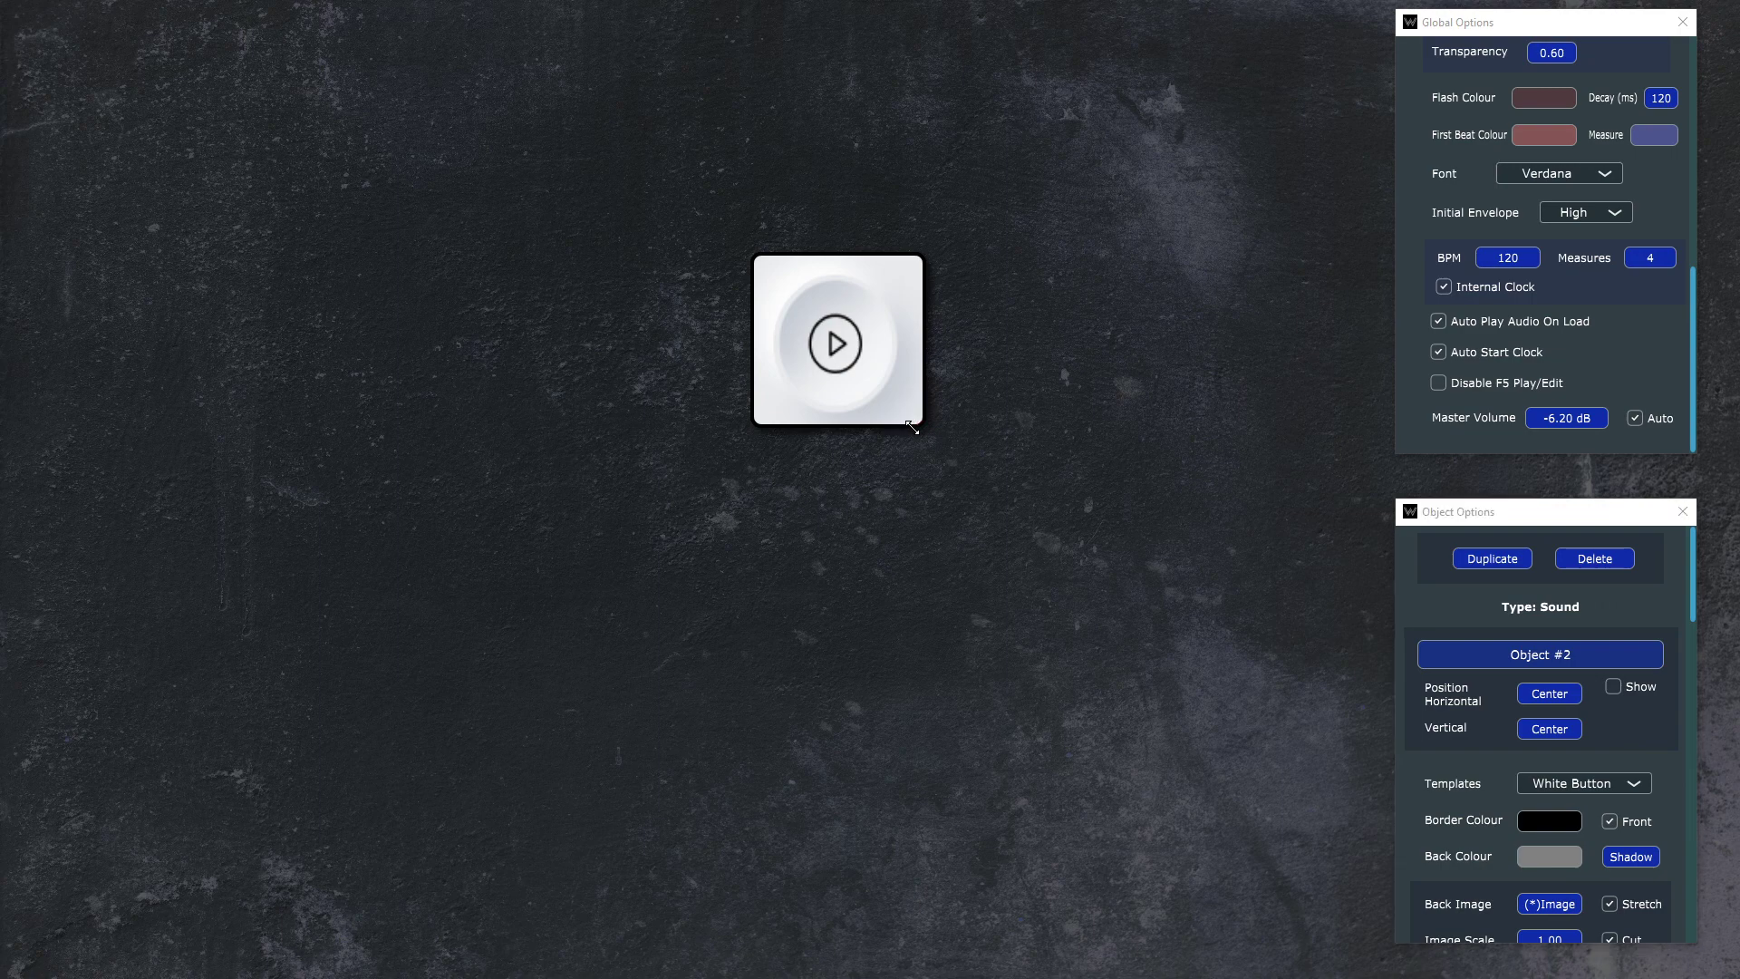
left_click_drag(915, 426, 533, 264)
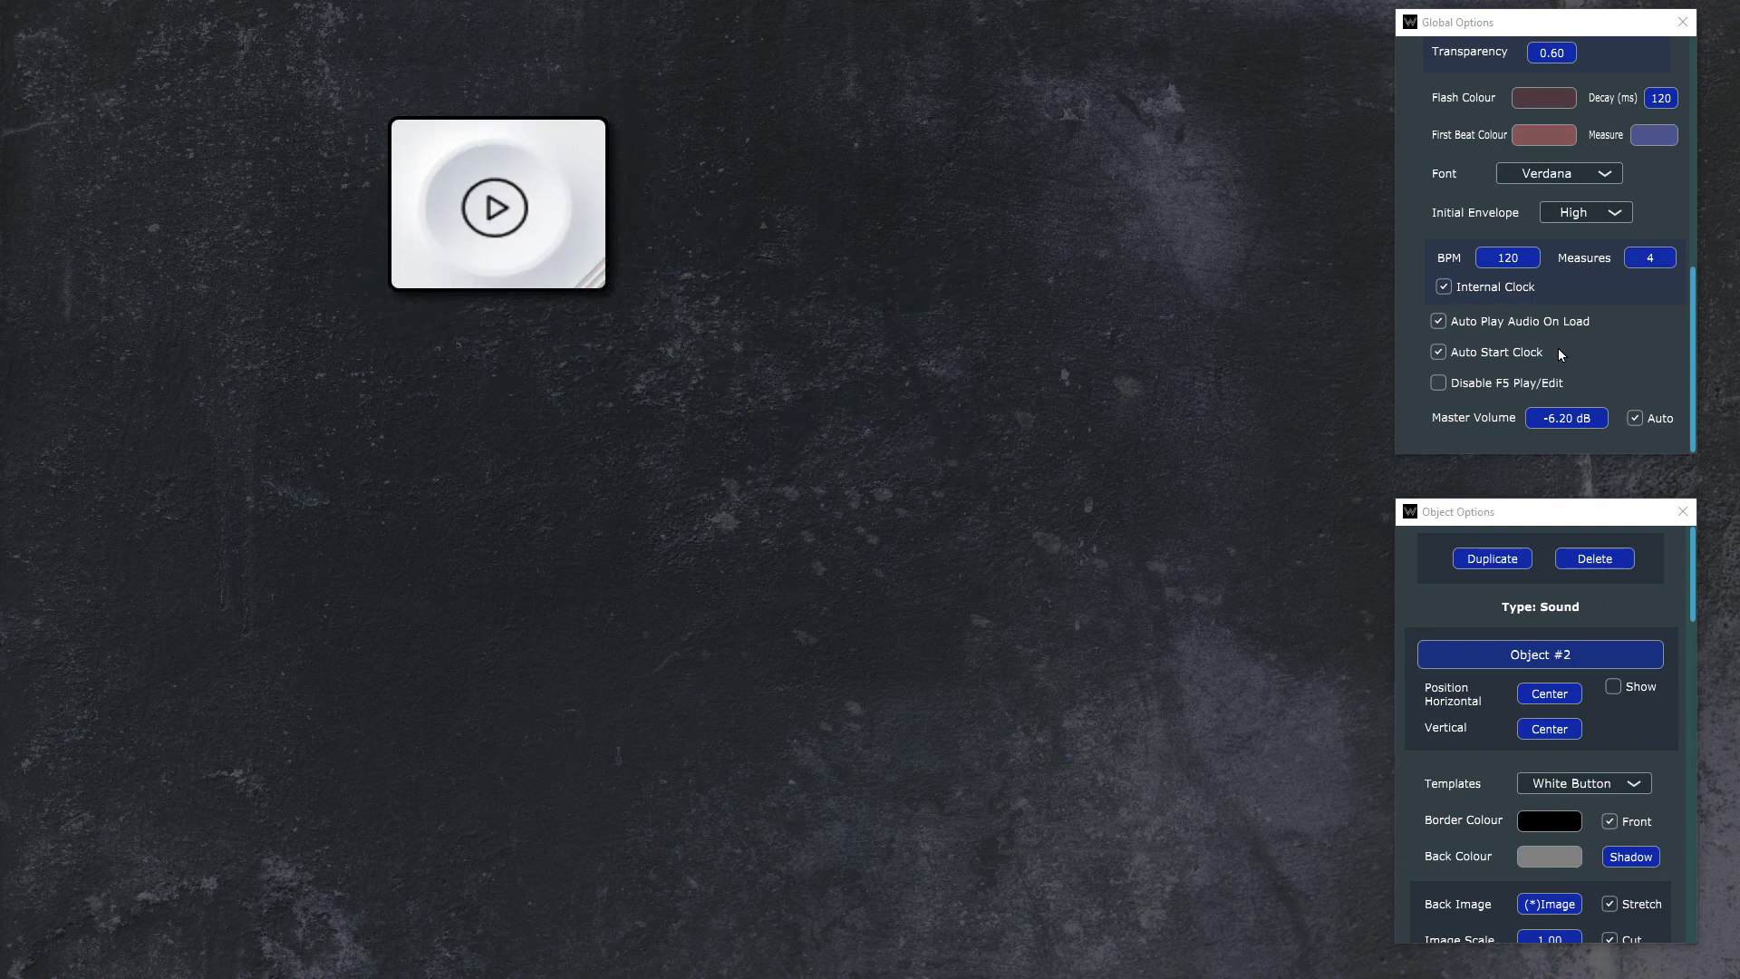
scroll(1558, 348, "up", 6)
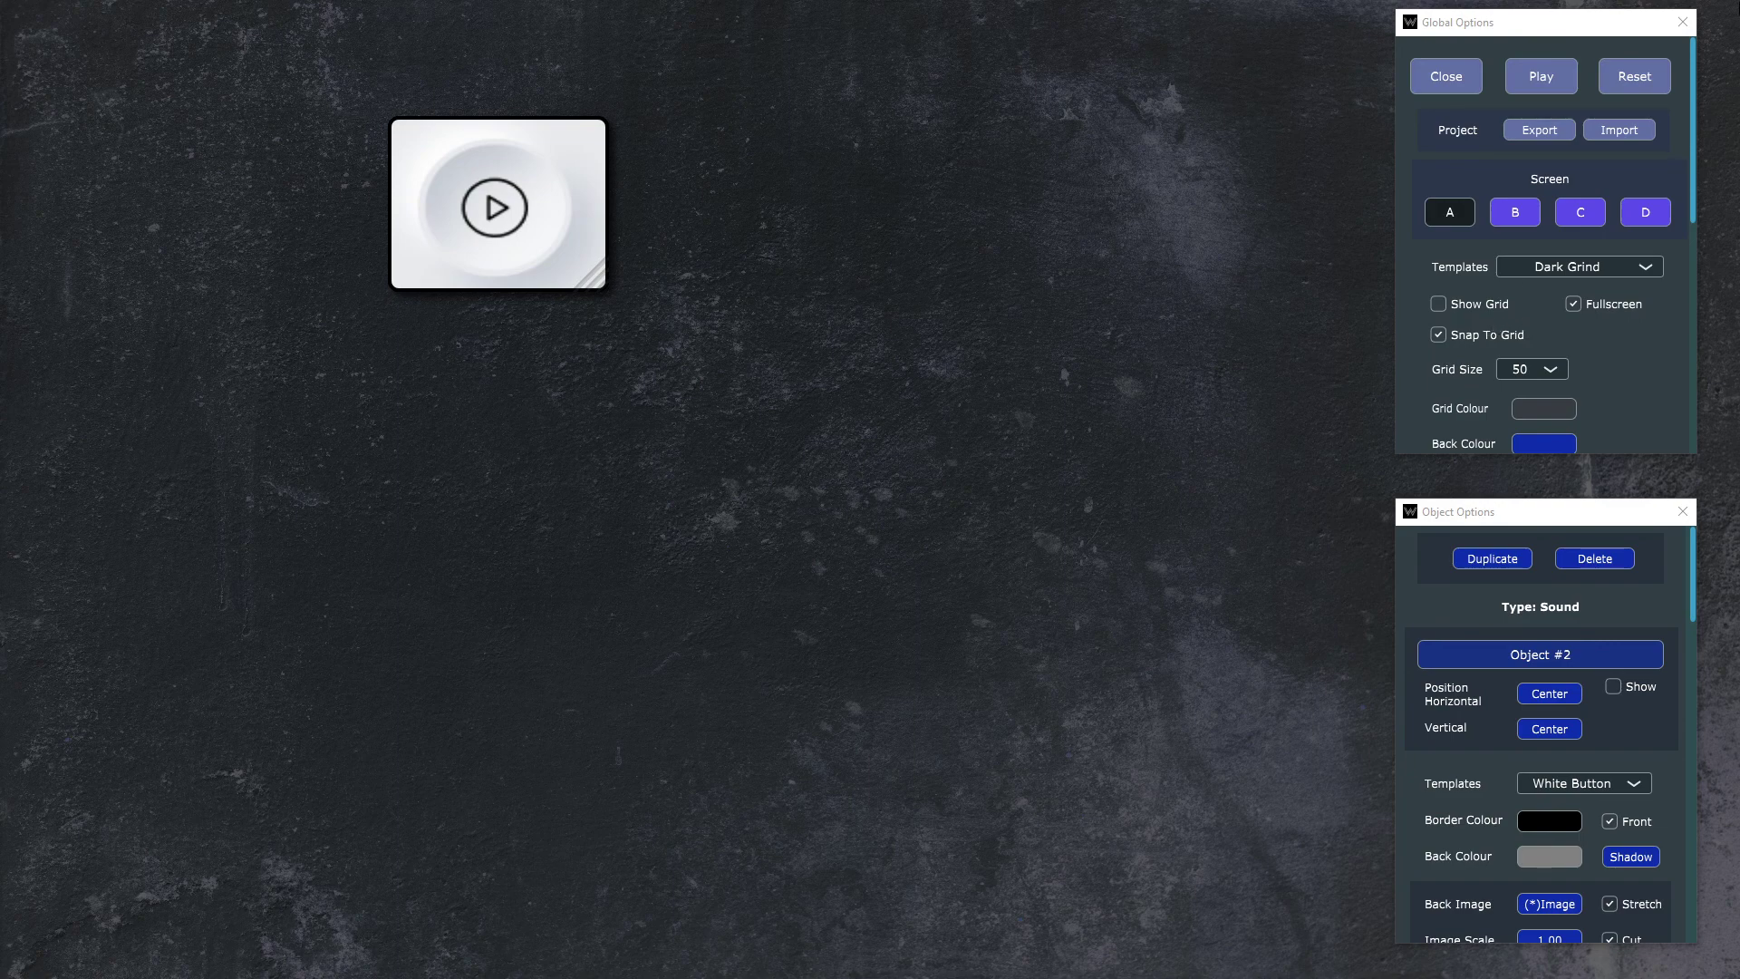
left_click_drag(598, 283, 606, 332)
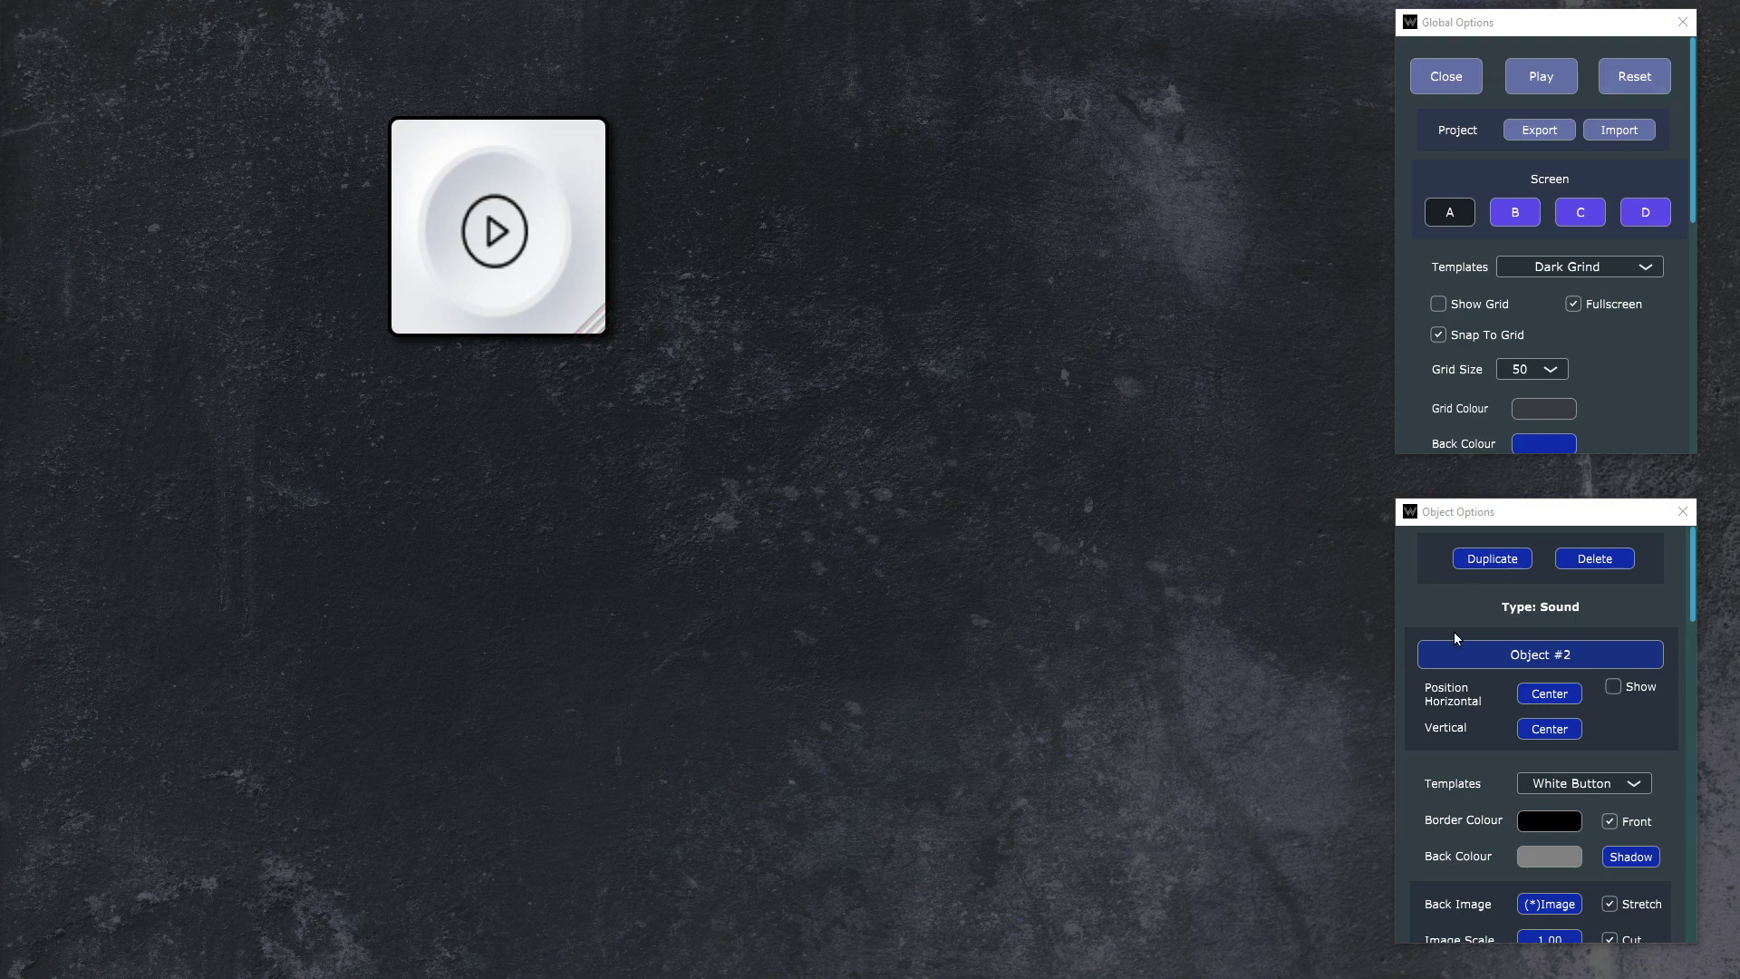
Step: Rename the audio object to Drum 1 and show its name on the button
left_click(1624, 687)
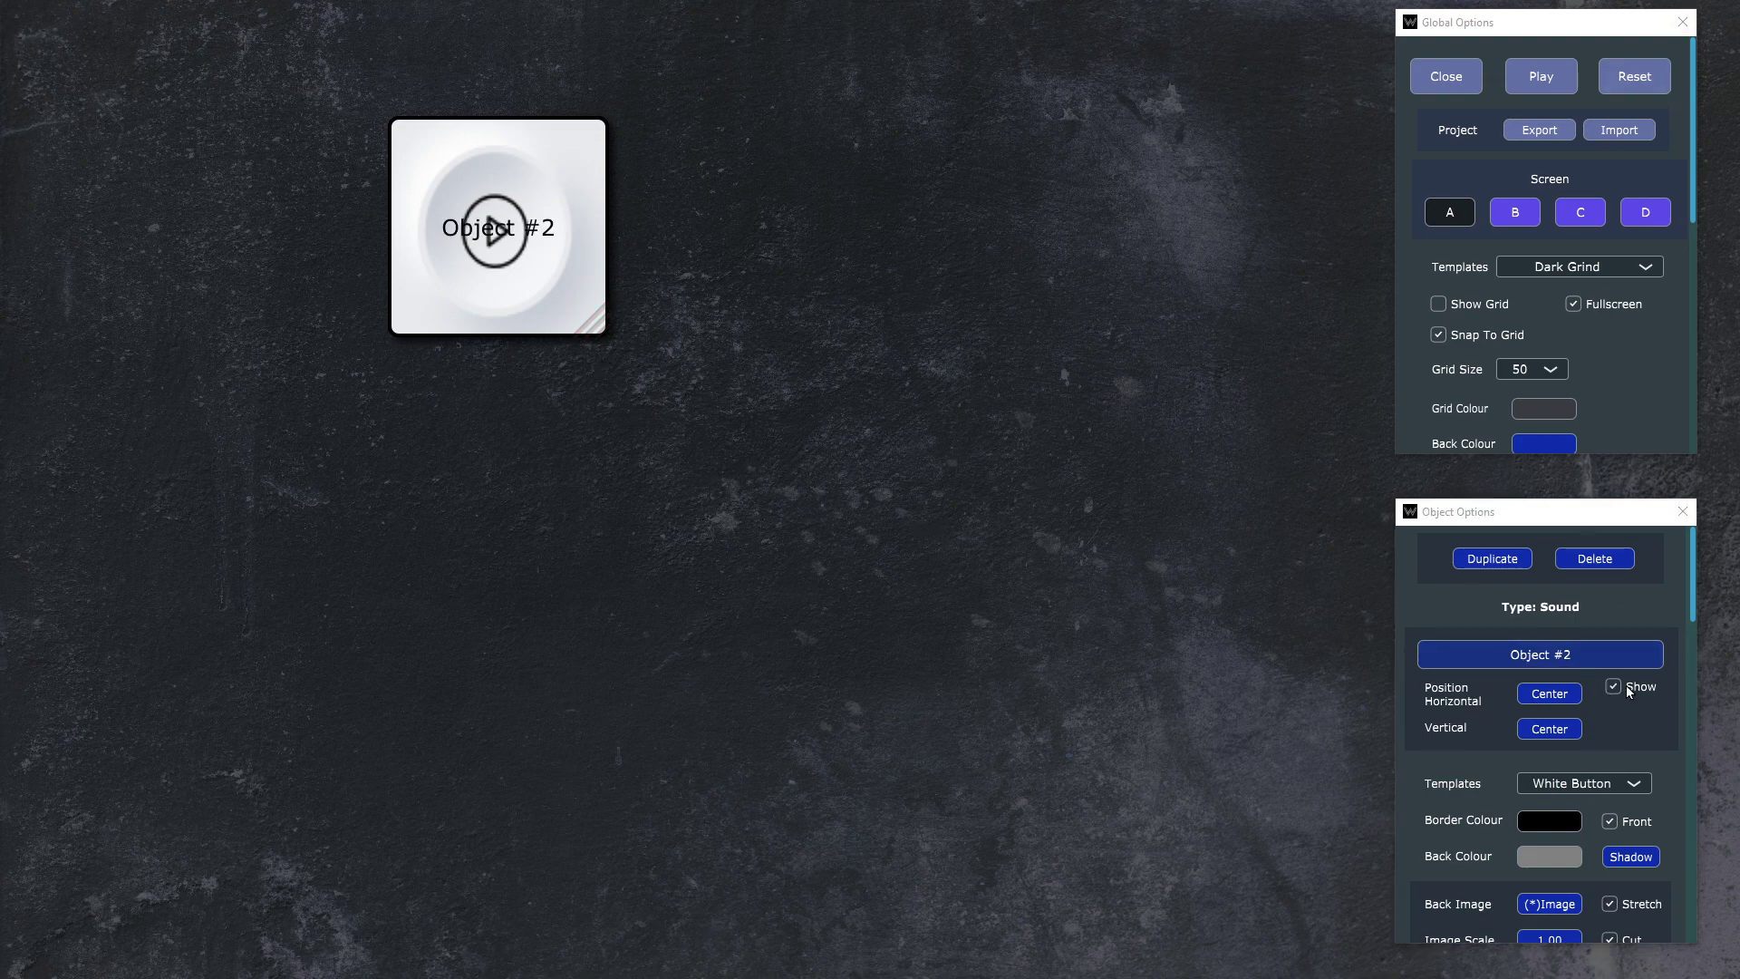
left_click(1553, 658)
type("Dru")
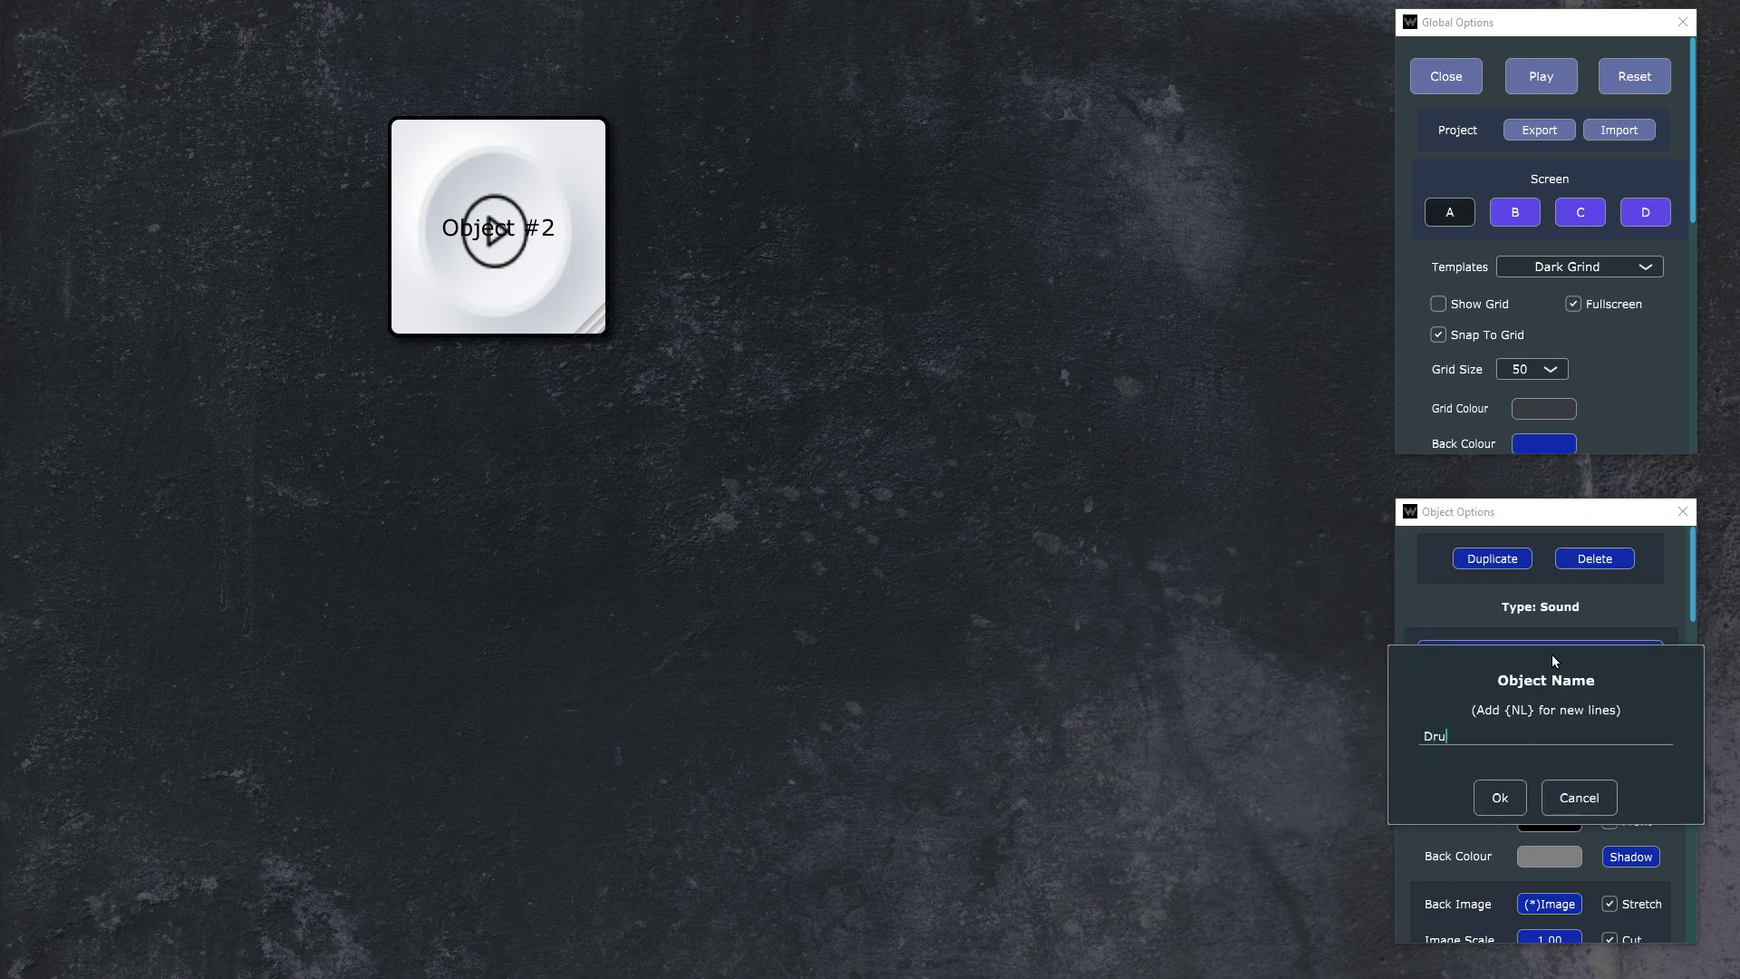
type("m 1")
key("Return")
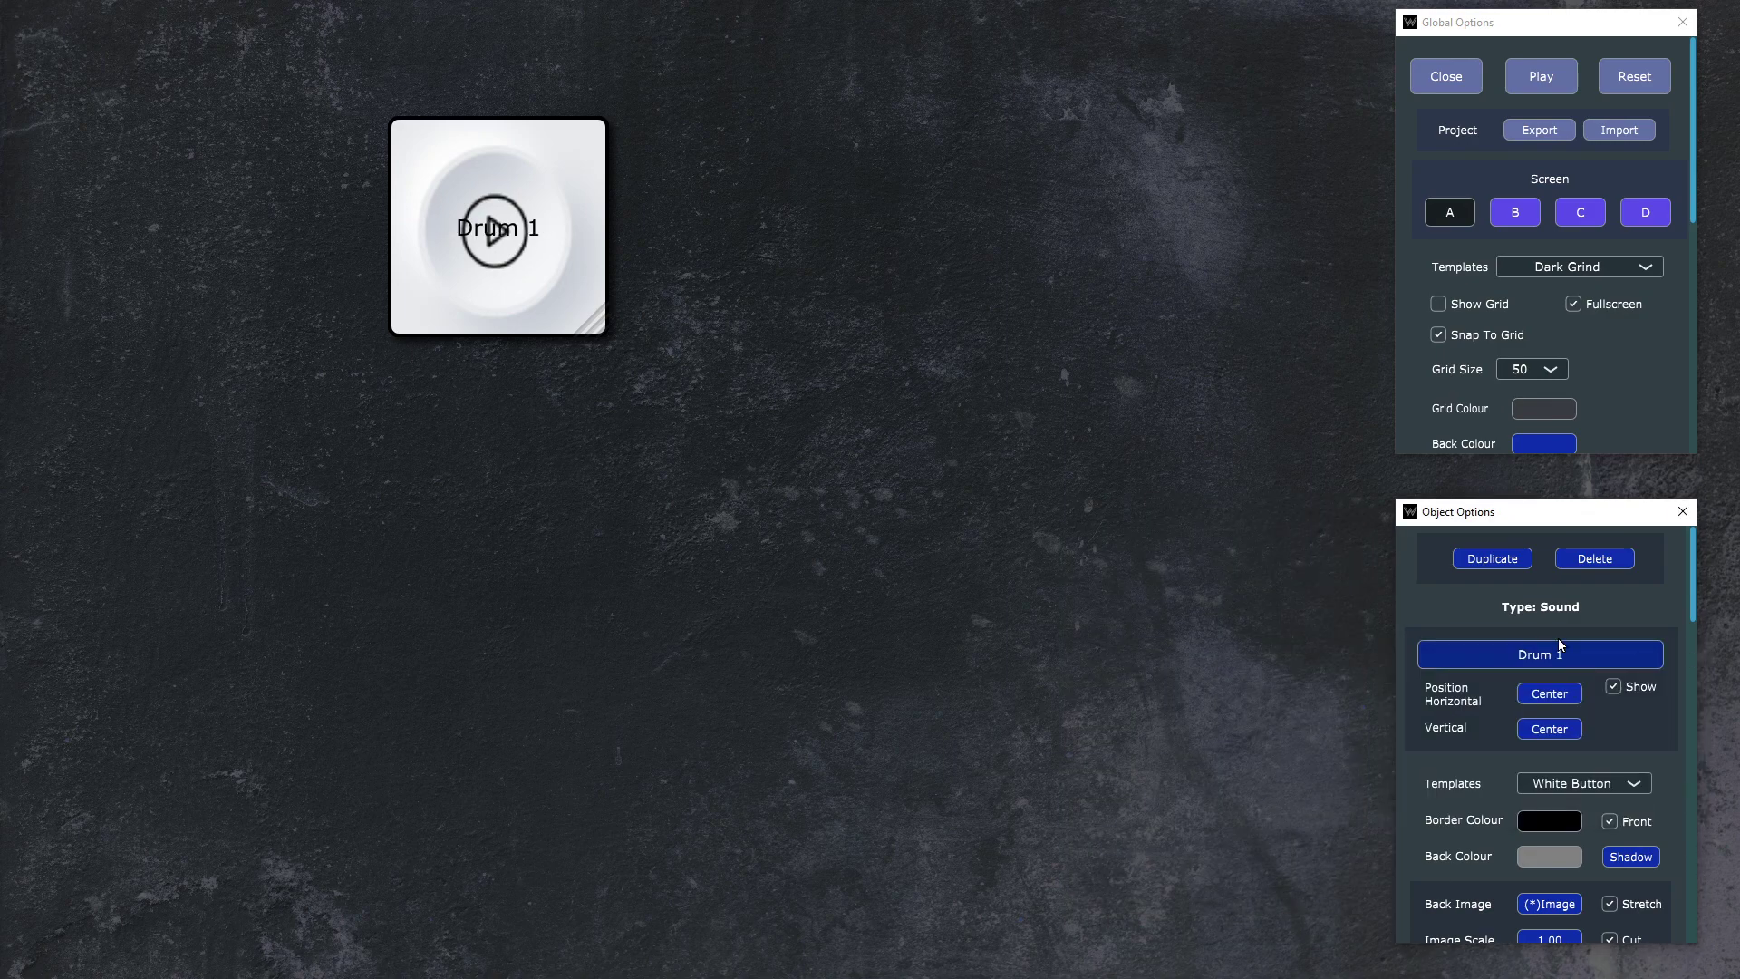
left_click(1634, 689)
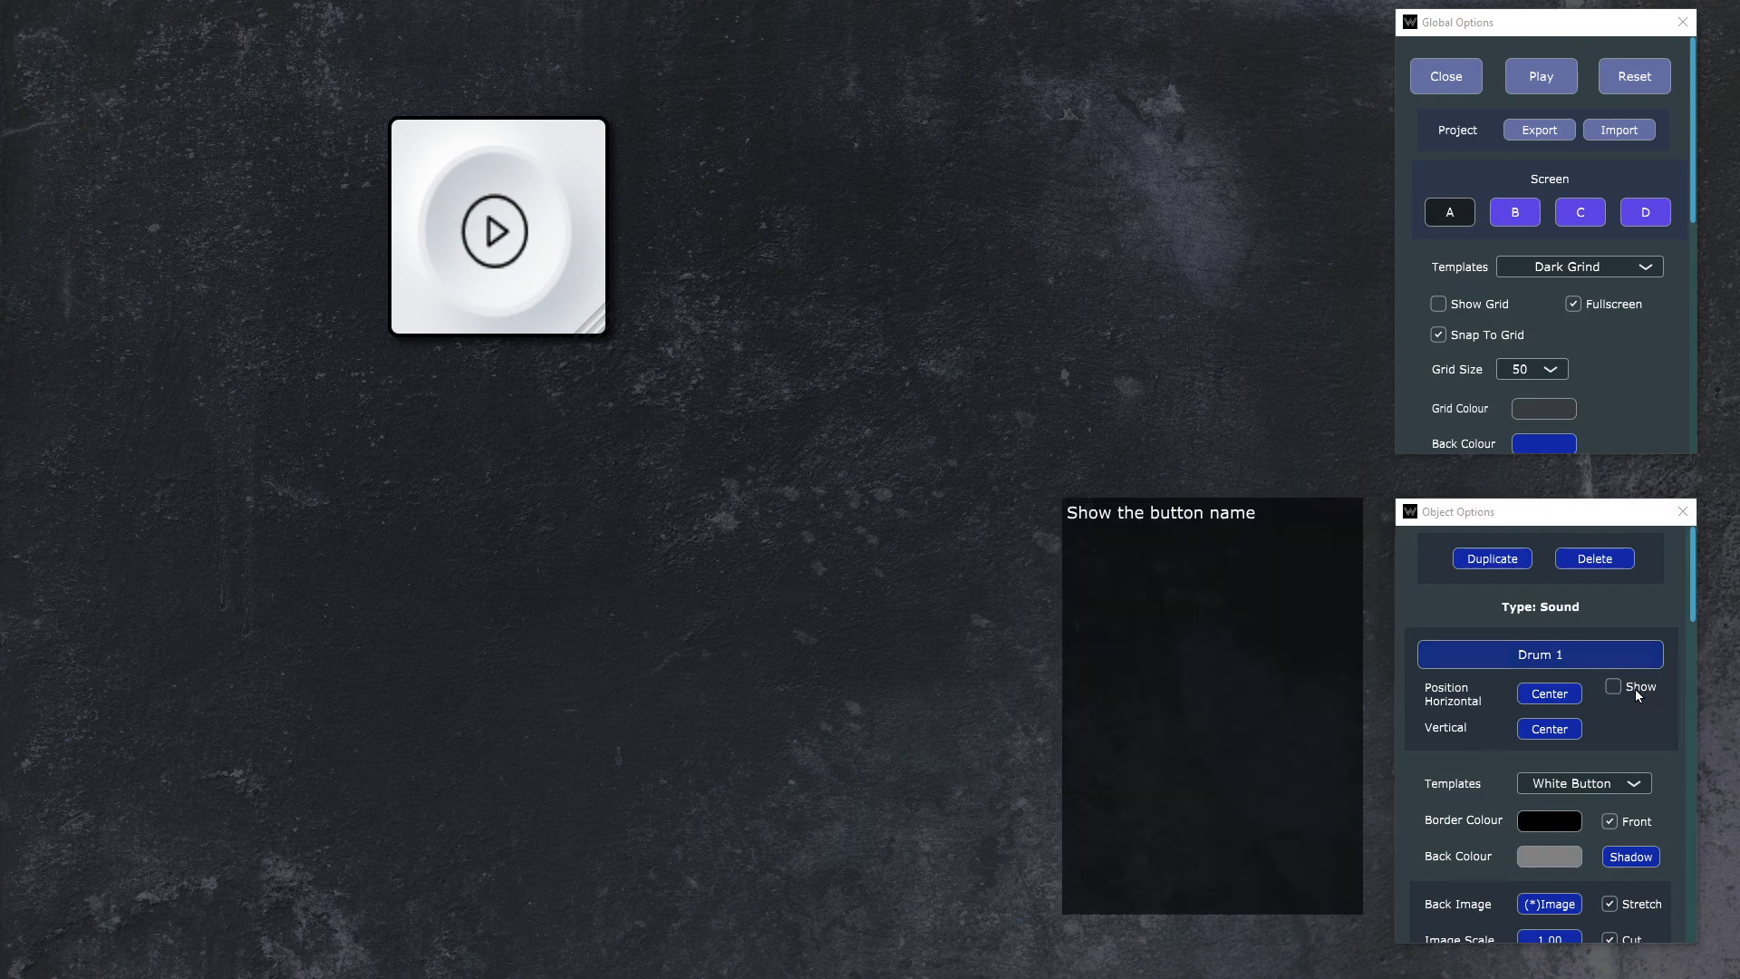
left_click(1631, 689)
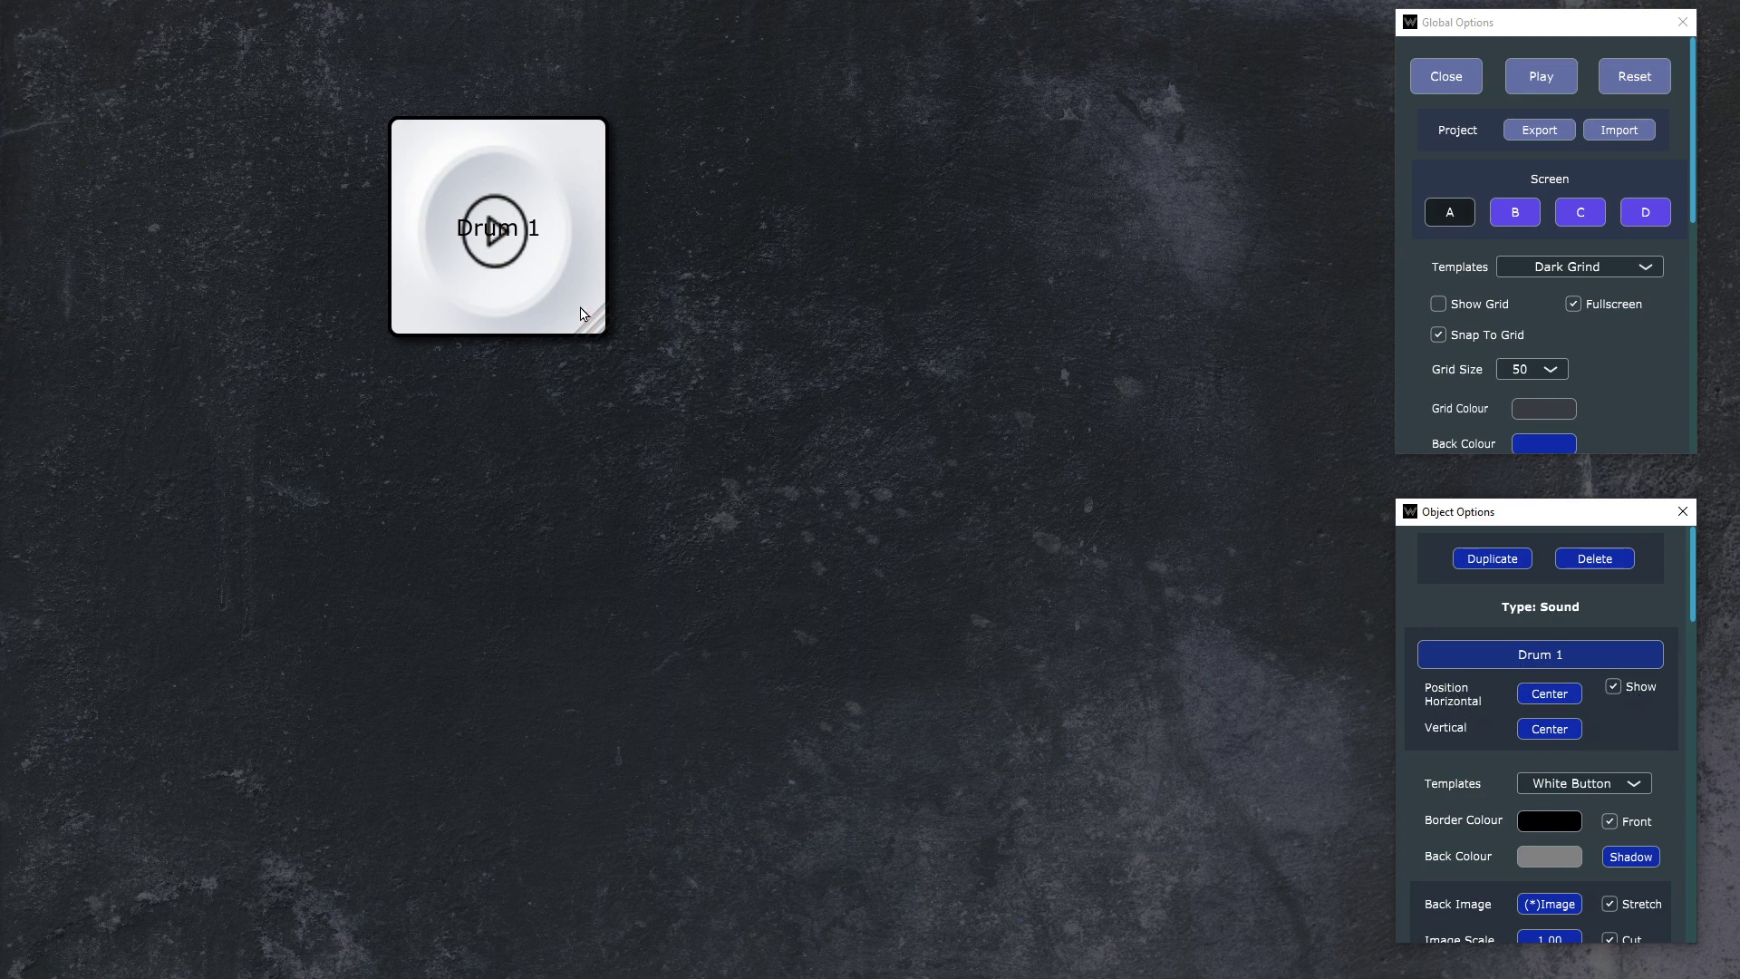
Step: Set the Drum 1 name label's horizontal and vertical positions to 44 pixels each
left_click(1563, 698)
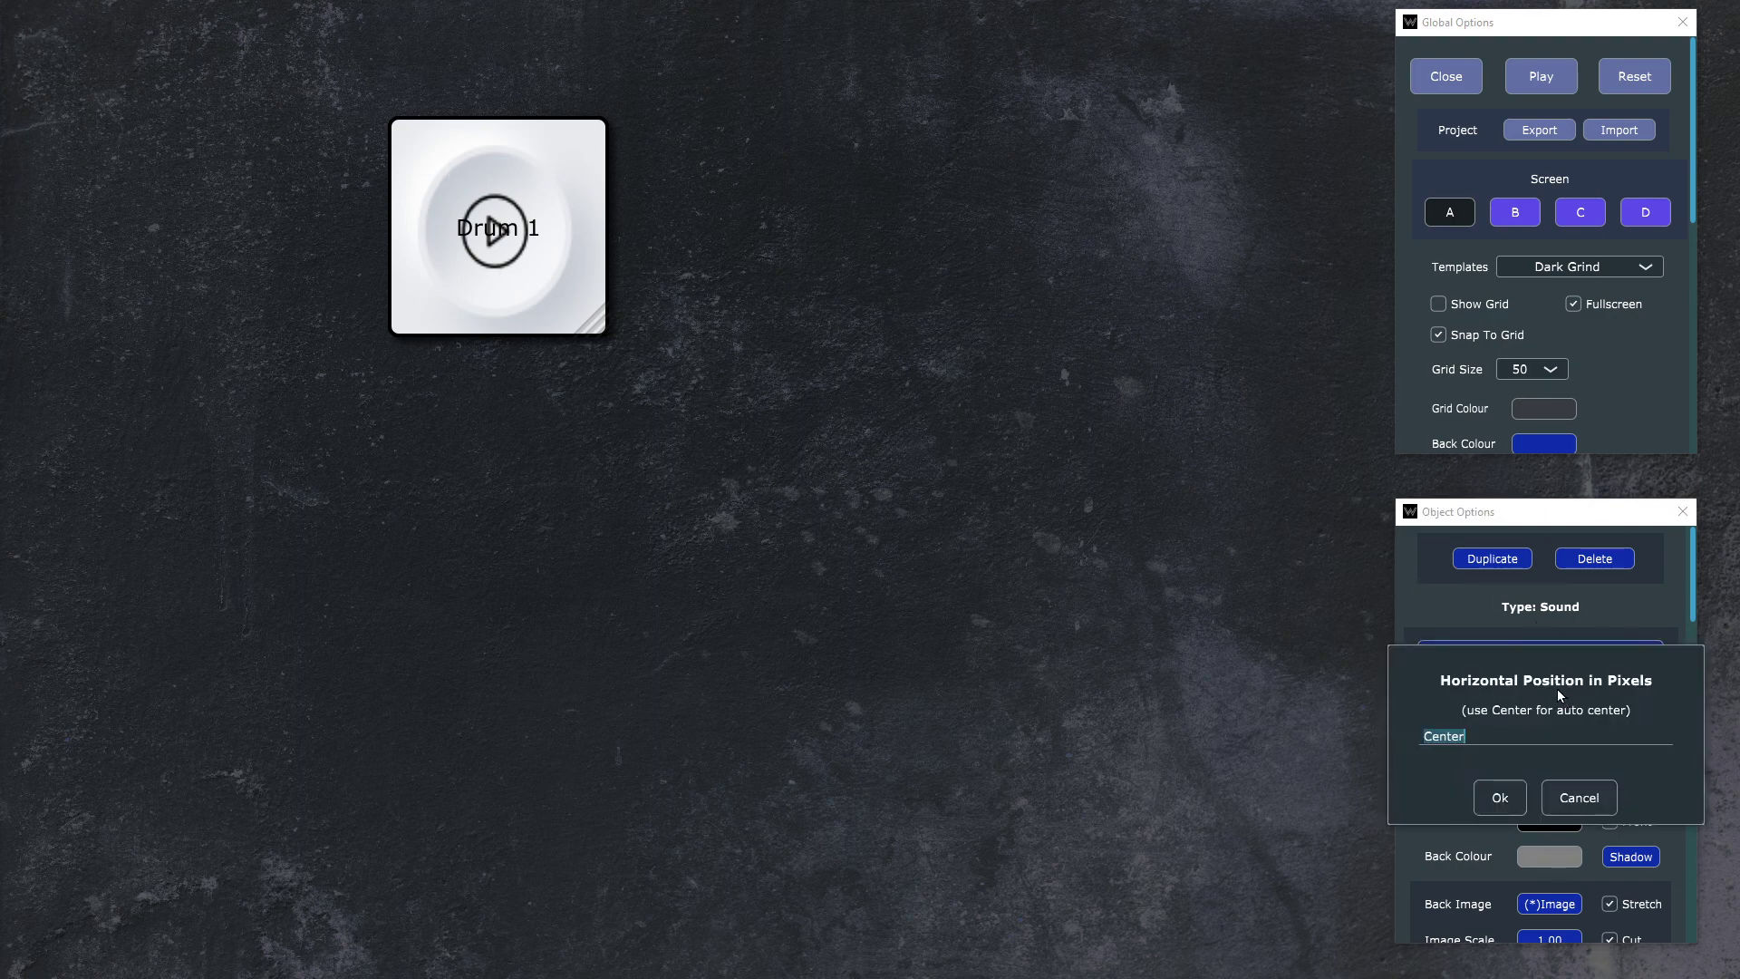
type("44")
key("Return")
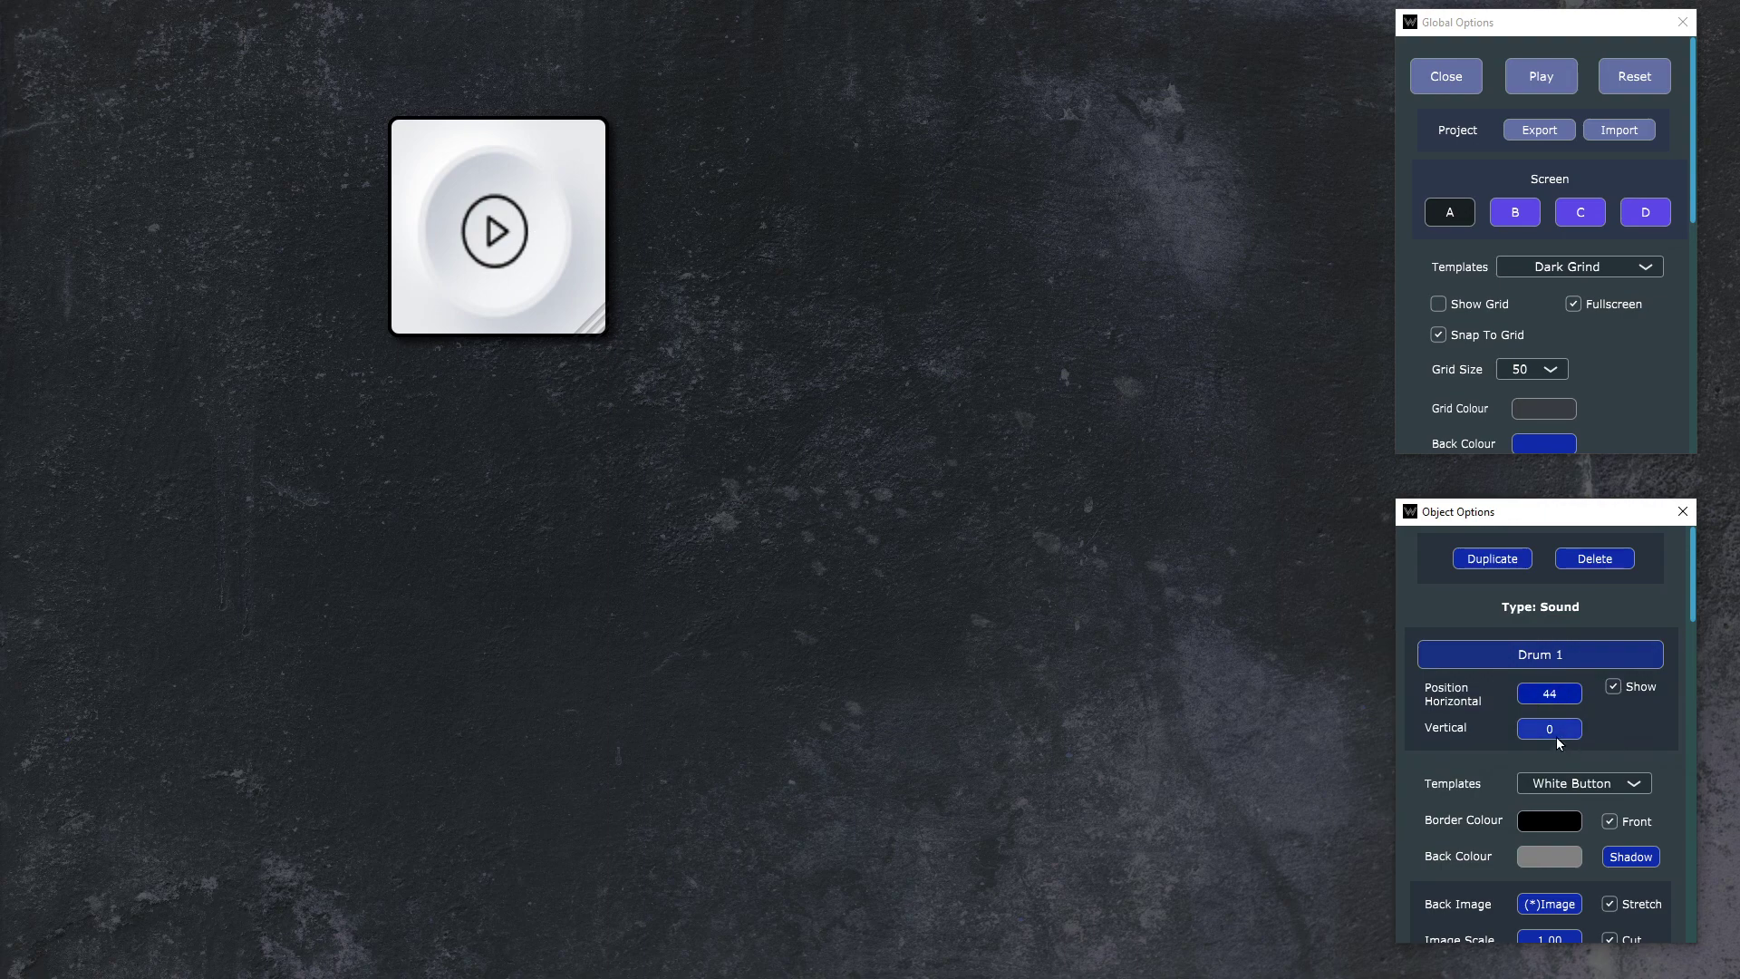
left_click(1556, 736)
type("44")
left_click(1499, 798)
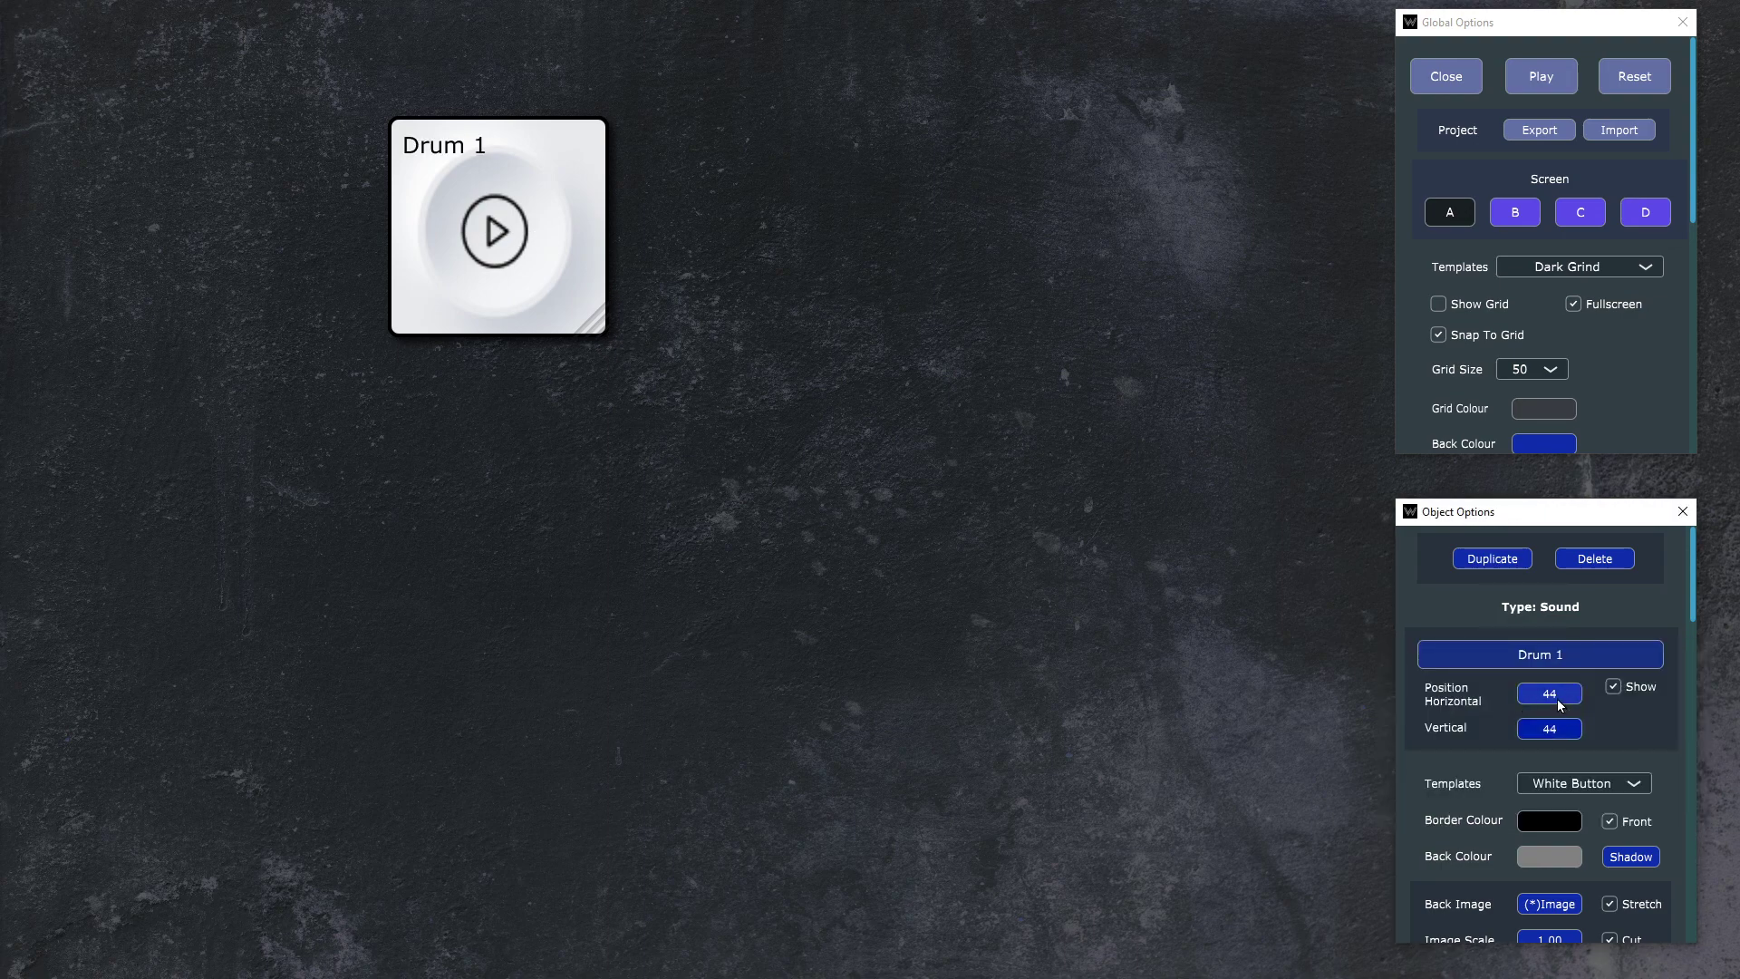
Step: Try horizontal positions of 66, 77, 80 and 90 pixels for the Drum 1 name label
left_click(1556, 698)
type("66")
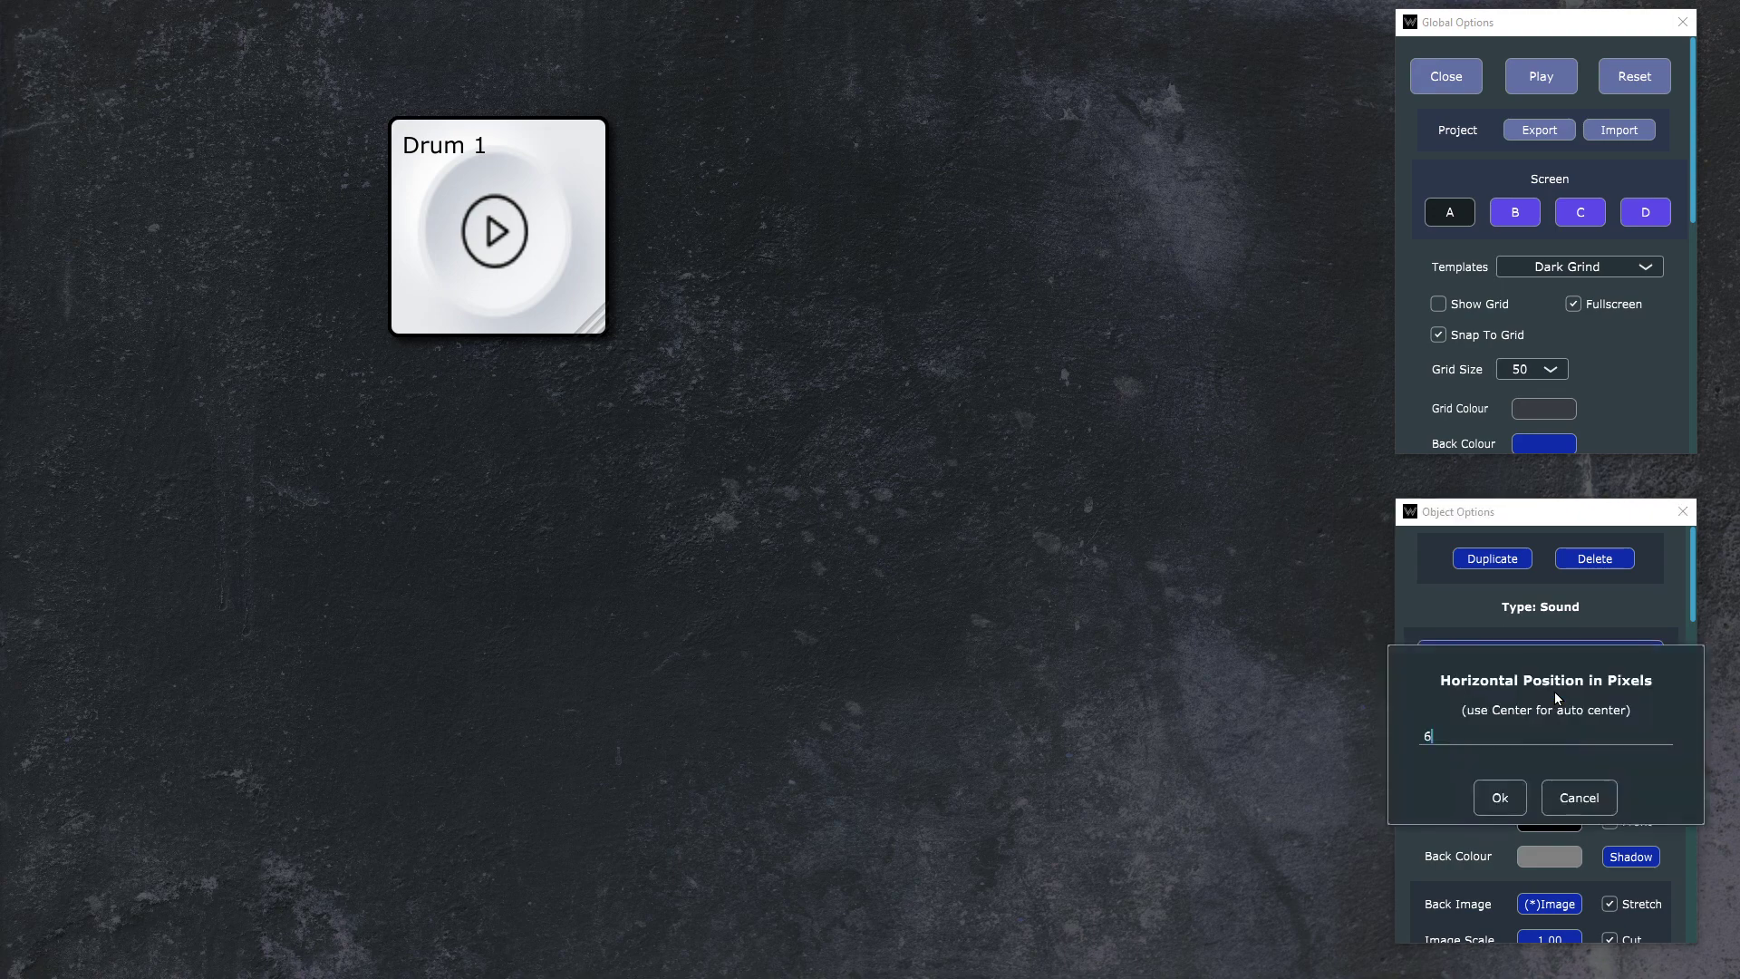
key("Return")
left_click(1551, 693)
type("77")
key("Return")
left_click(1551, 693)
type("80")
key("Return")
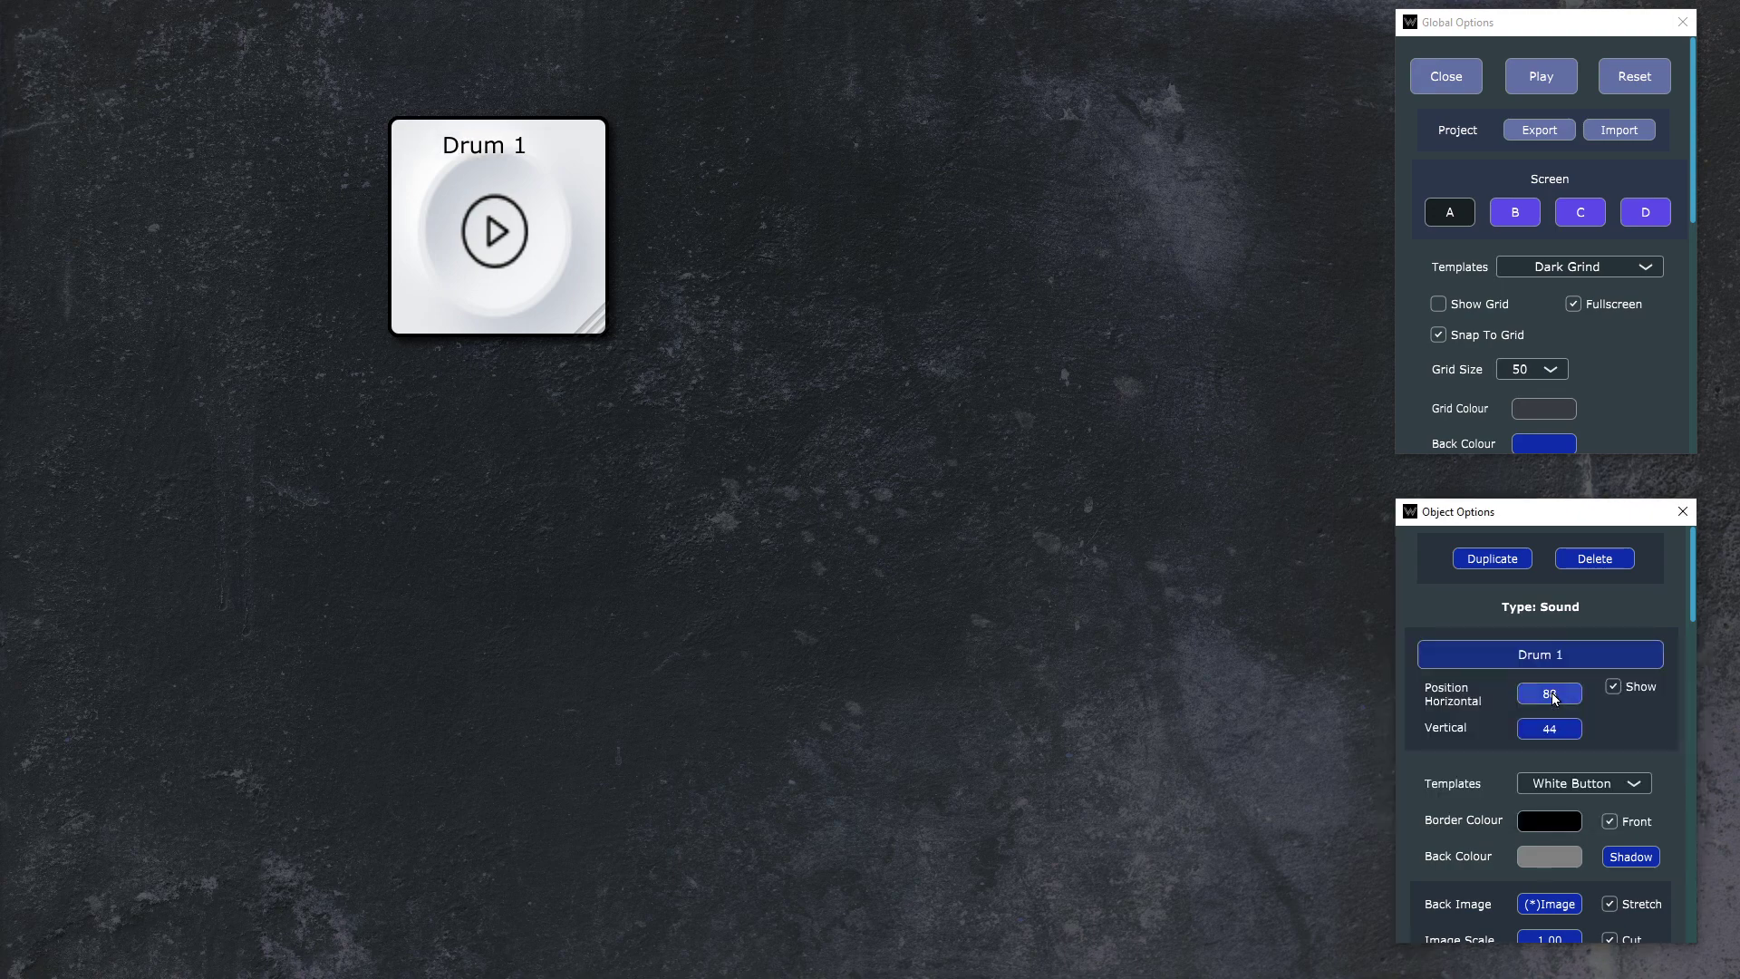
left_click(1553, 698)
type("90")
key("Return")
Step: Set the Drum 1 name label's vertical position to 33 pixels and its horizontal position to 110 pixels
left_click(1558, 731)
type("33")
key("Return")
left_click(1557, 697)
type("110")
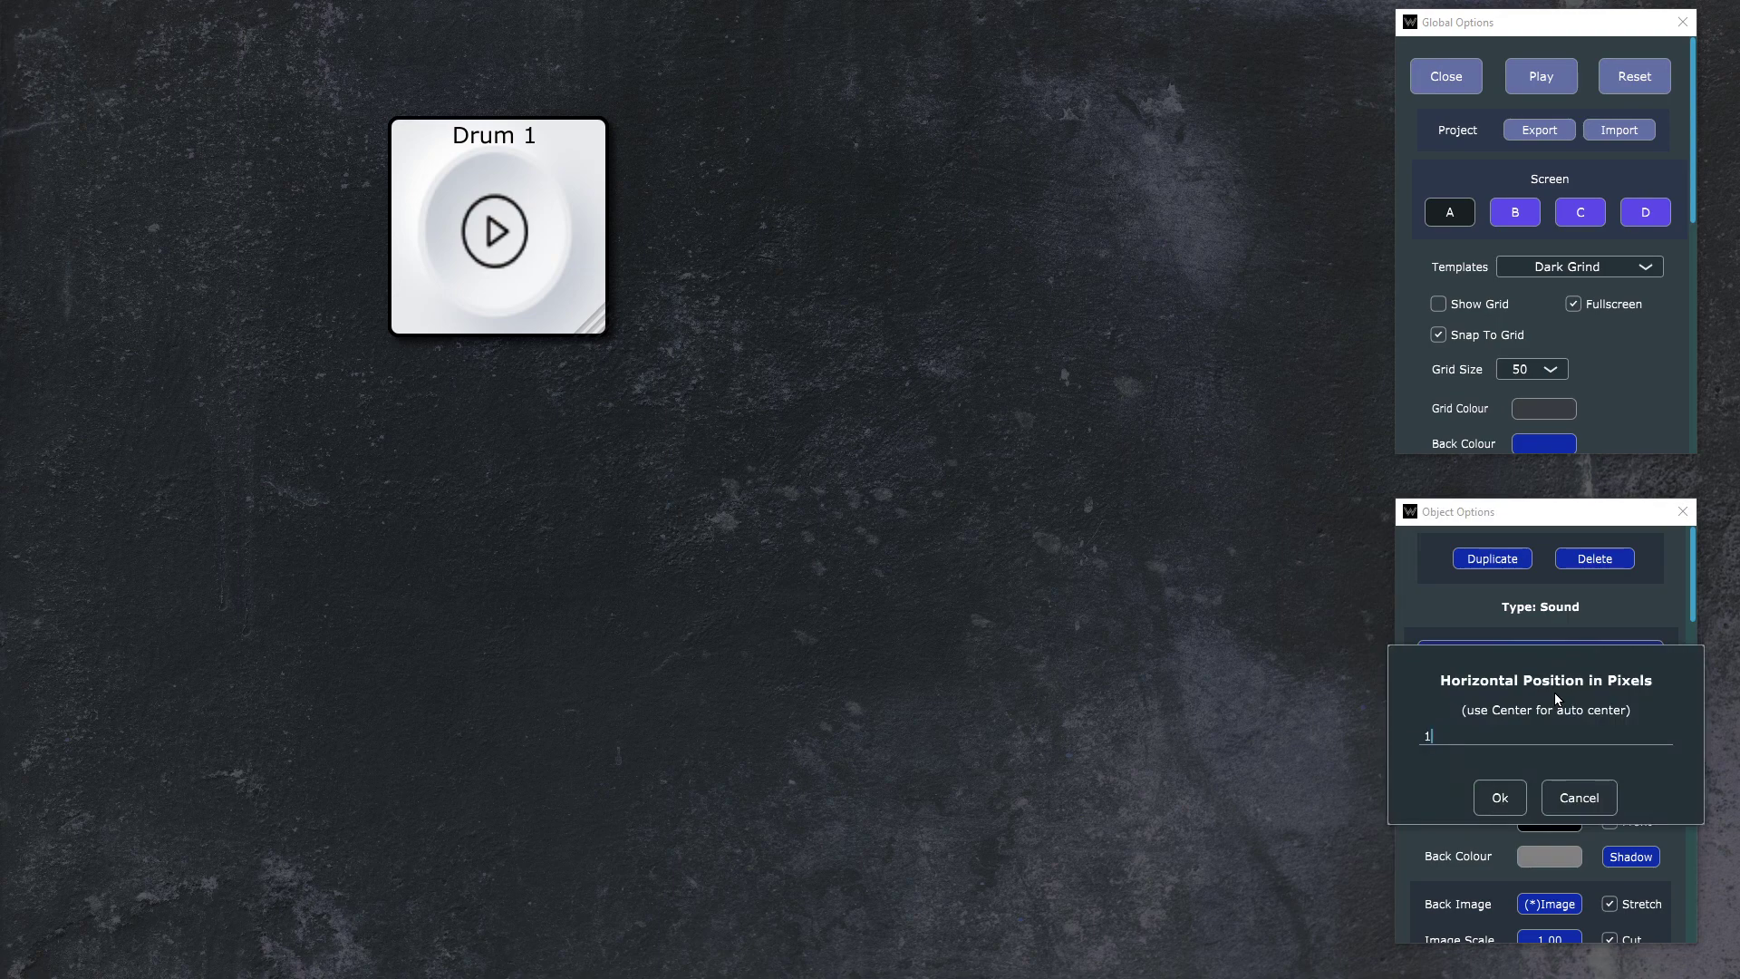
key("Return")
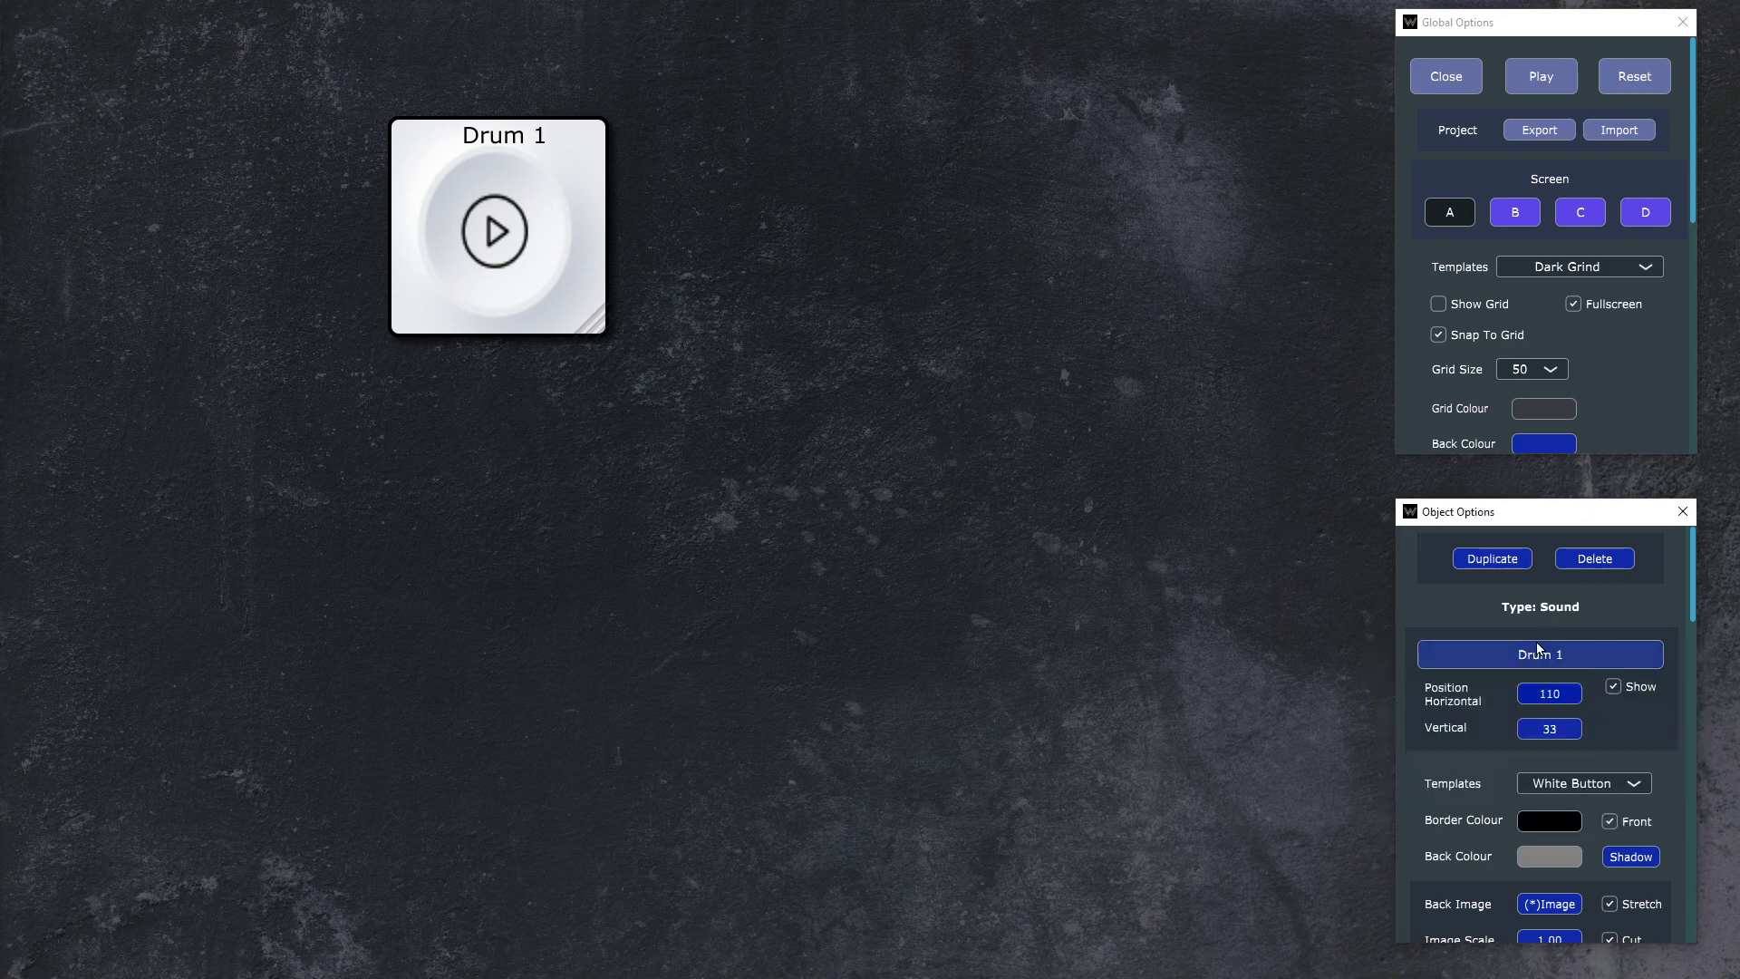
Step: Change the project's global font to Verdict SF
scroll(1607, 352, "down", 5)
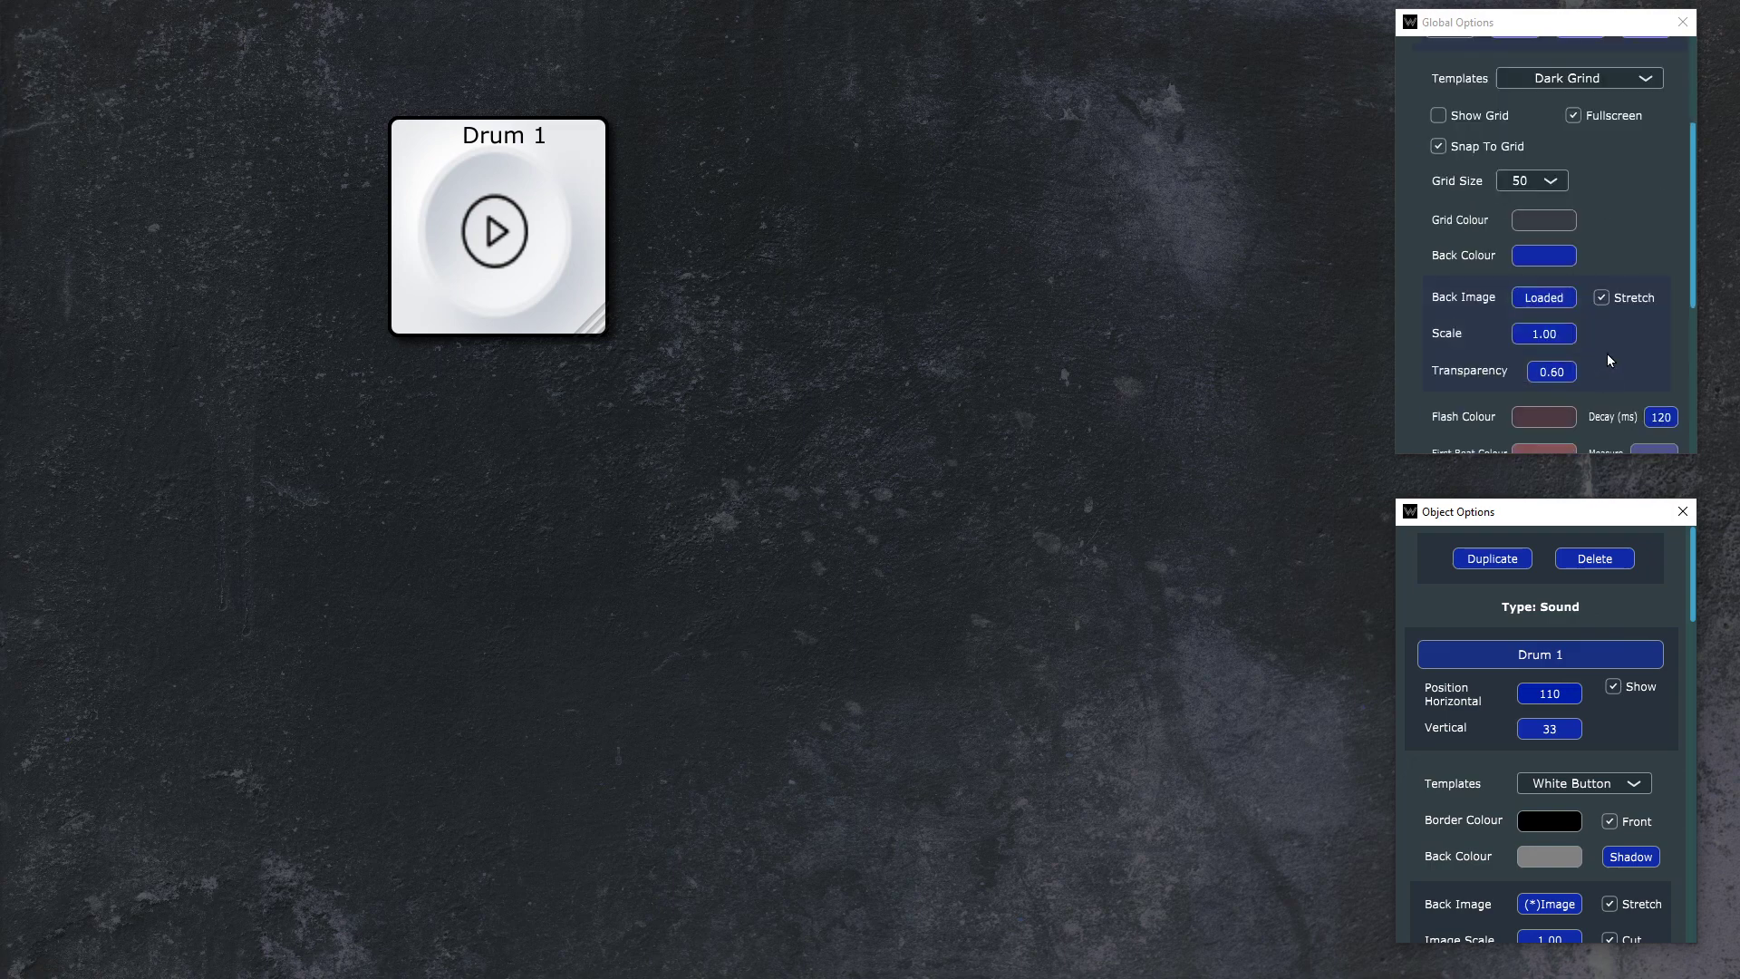
scroll(1601, 313, "down", 2)
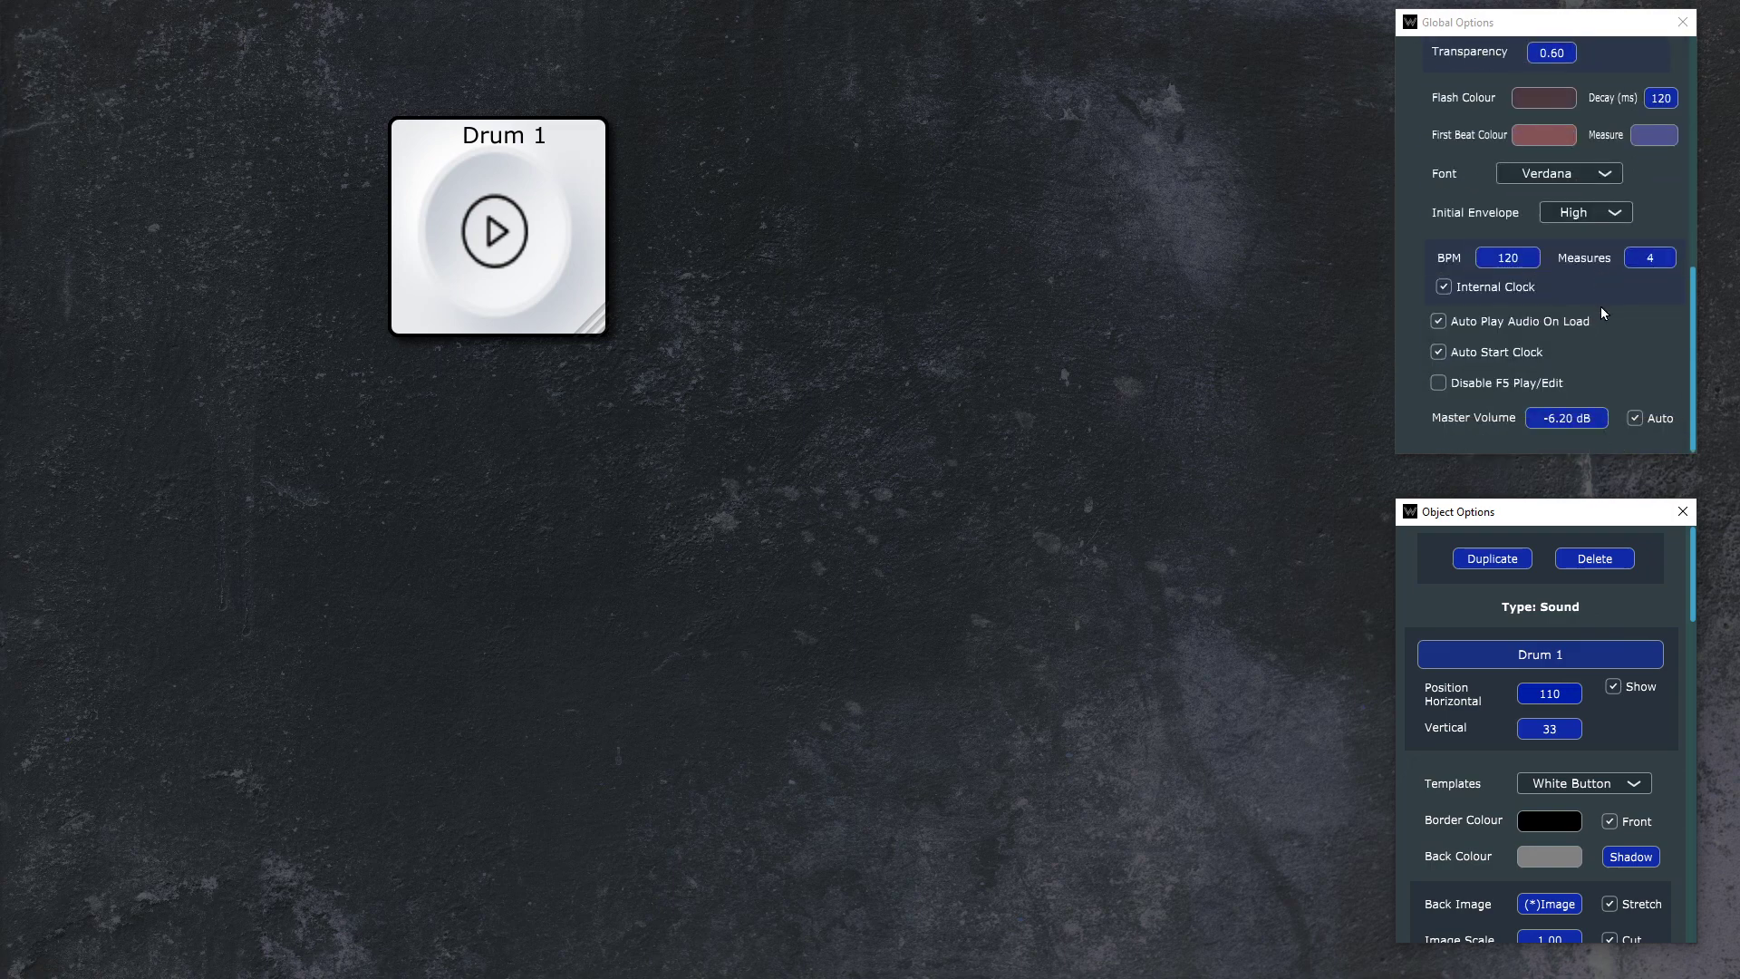
left_click(1571, 181)
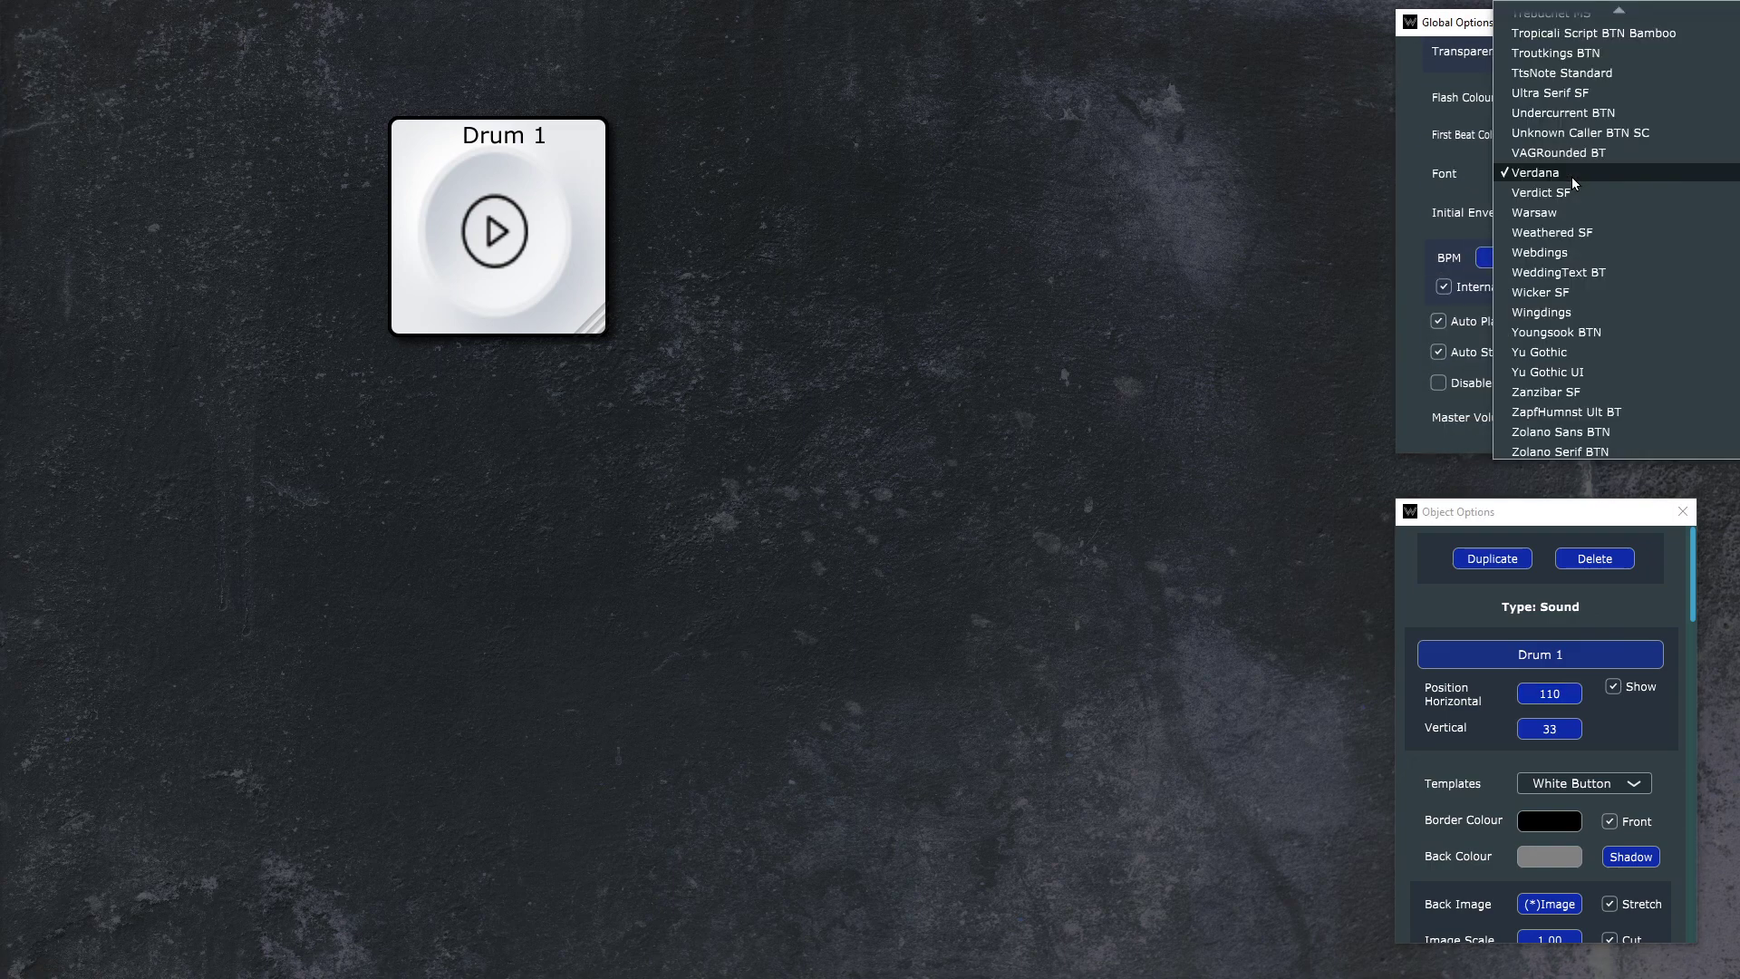
left_click(1600, 204)
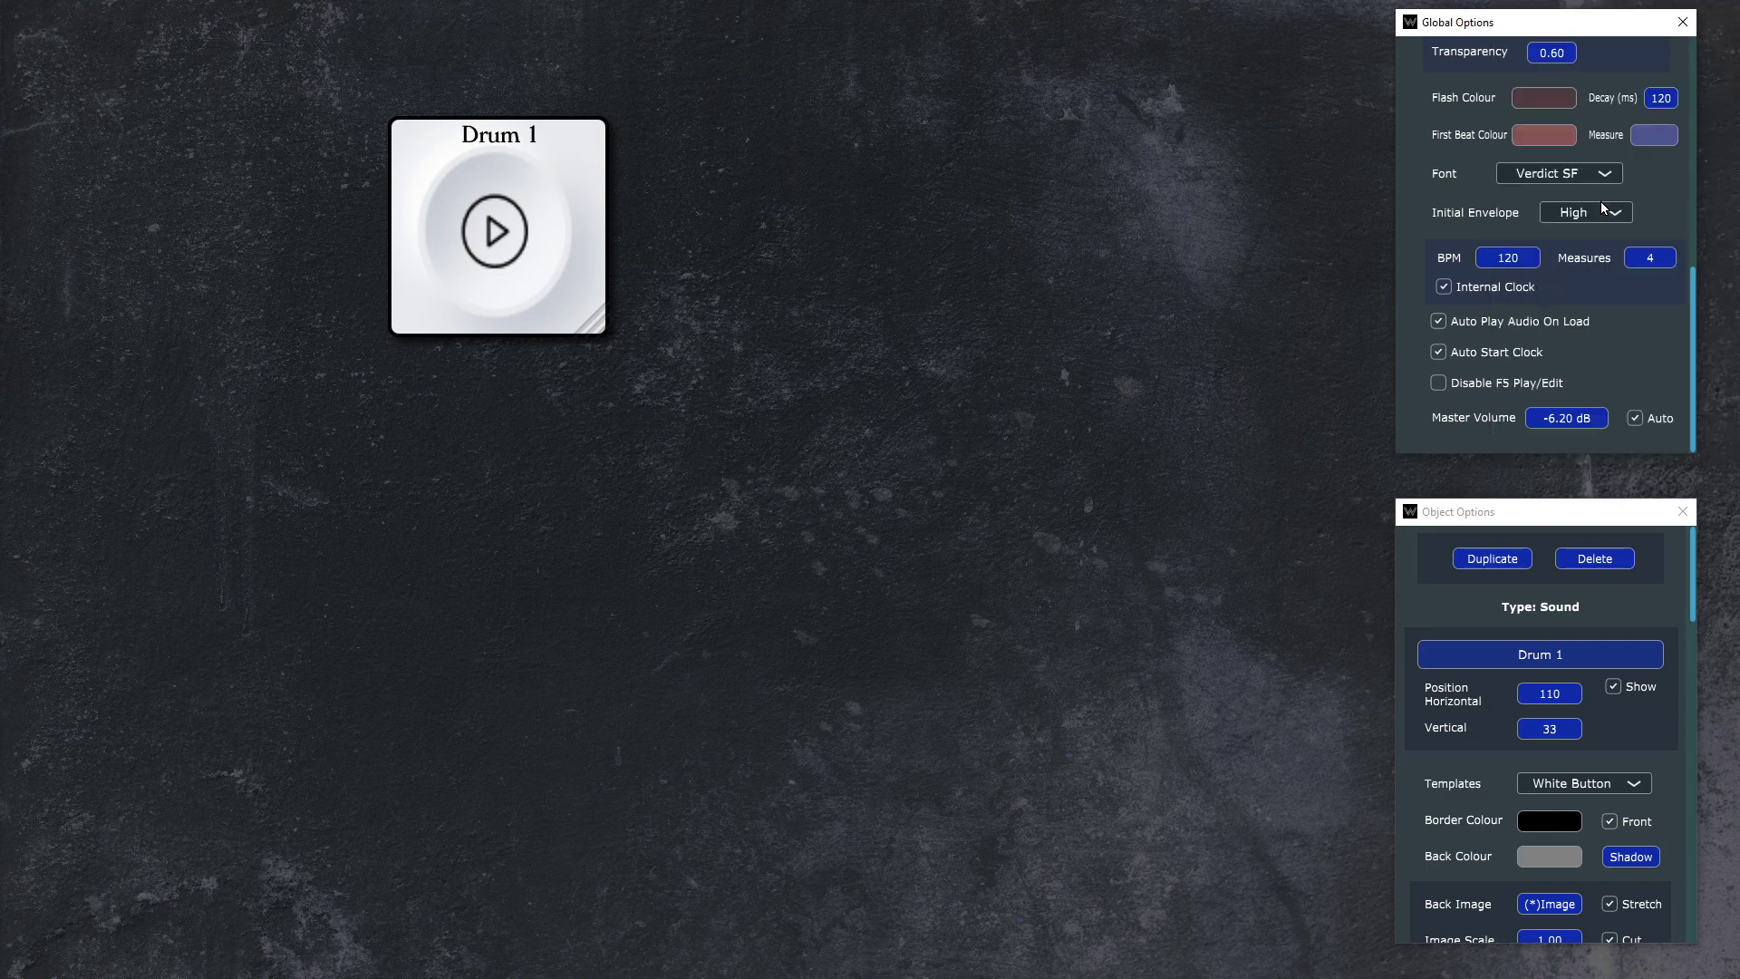
Step: Try Warsaw, Weathered SF and Verdana as the project's global font
left_click(1582, 176)
left_click(1592, 199)
left_click(1589, 178)
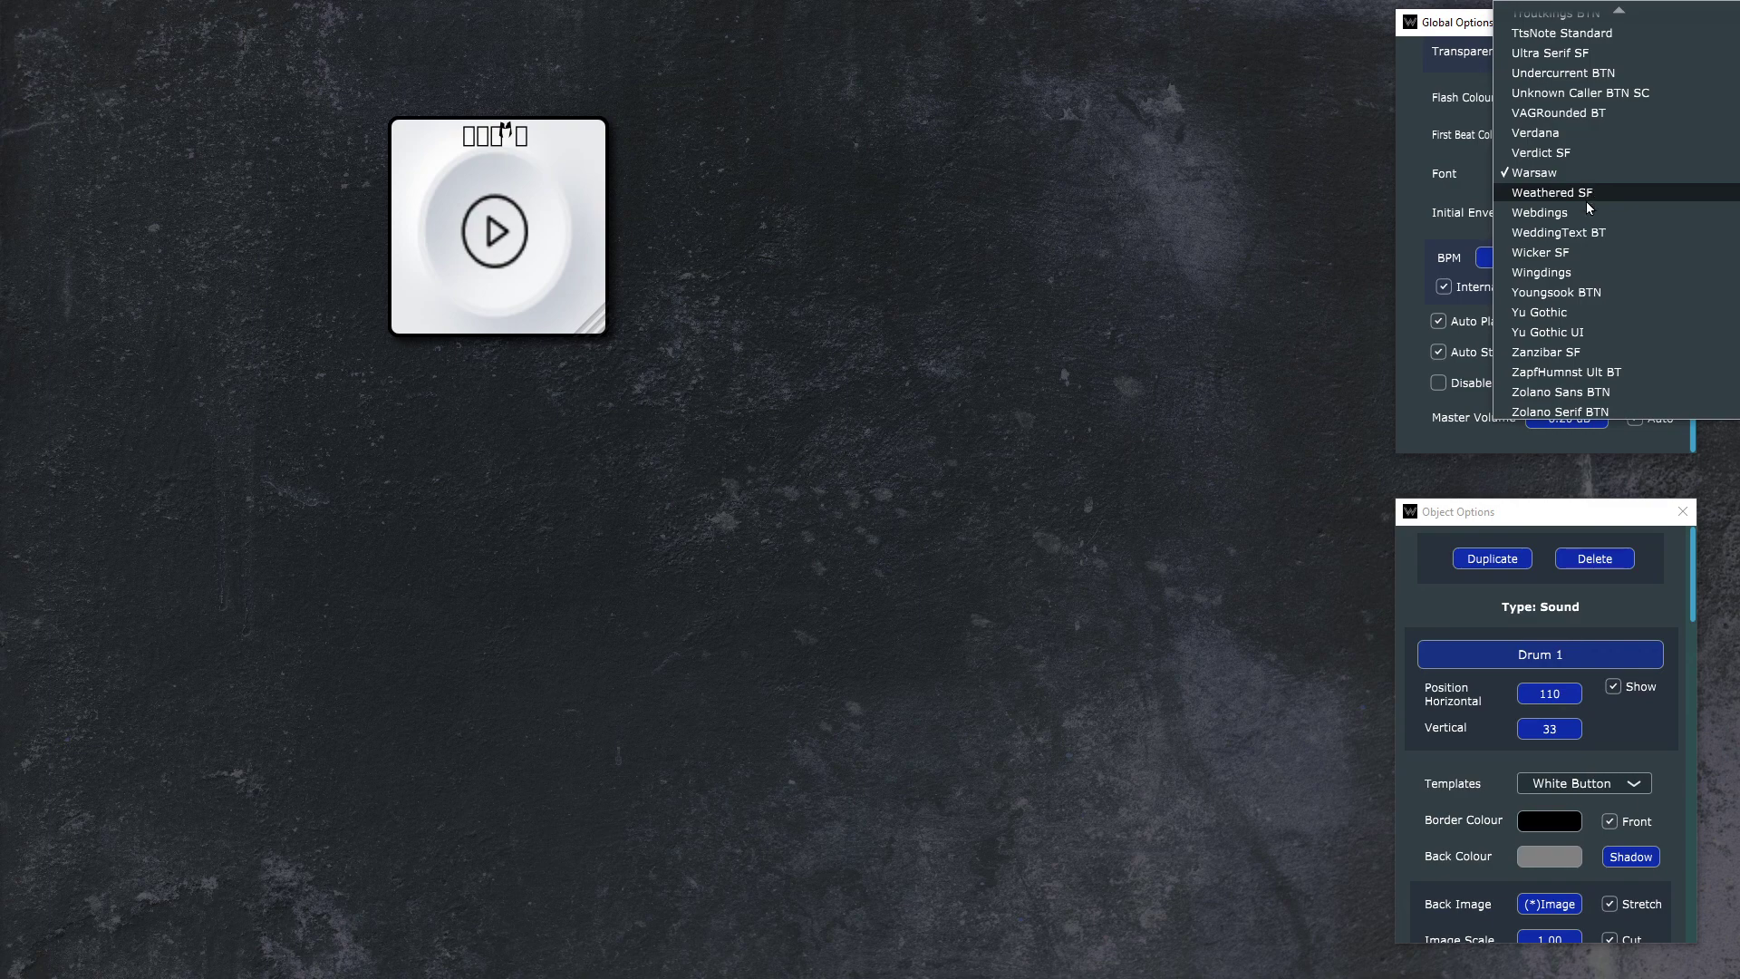
left_click(1586, 196)
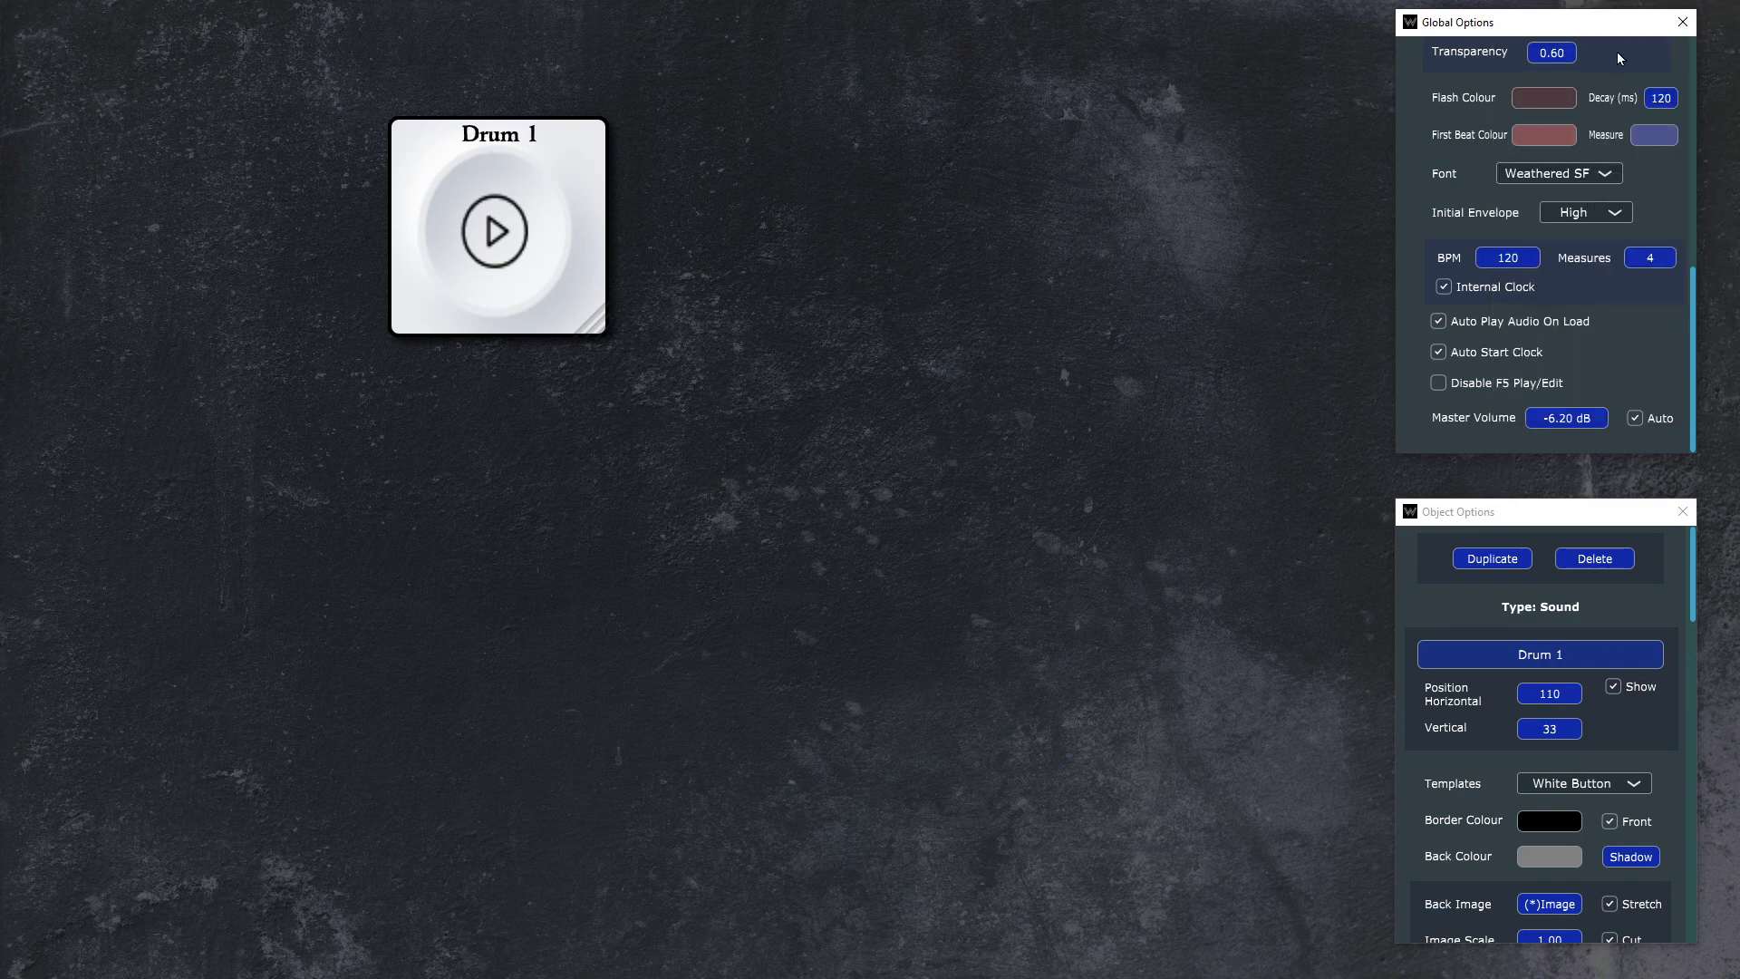
left_click(1584, 174)
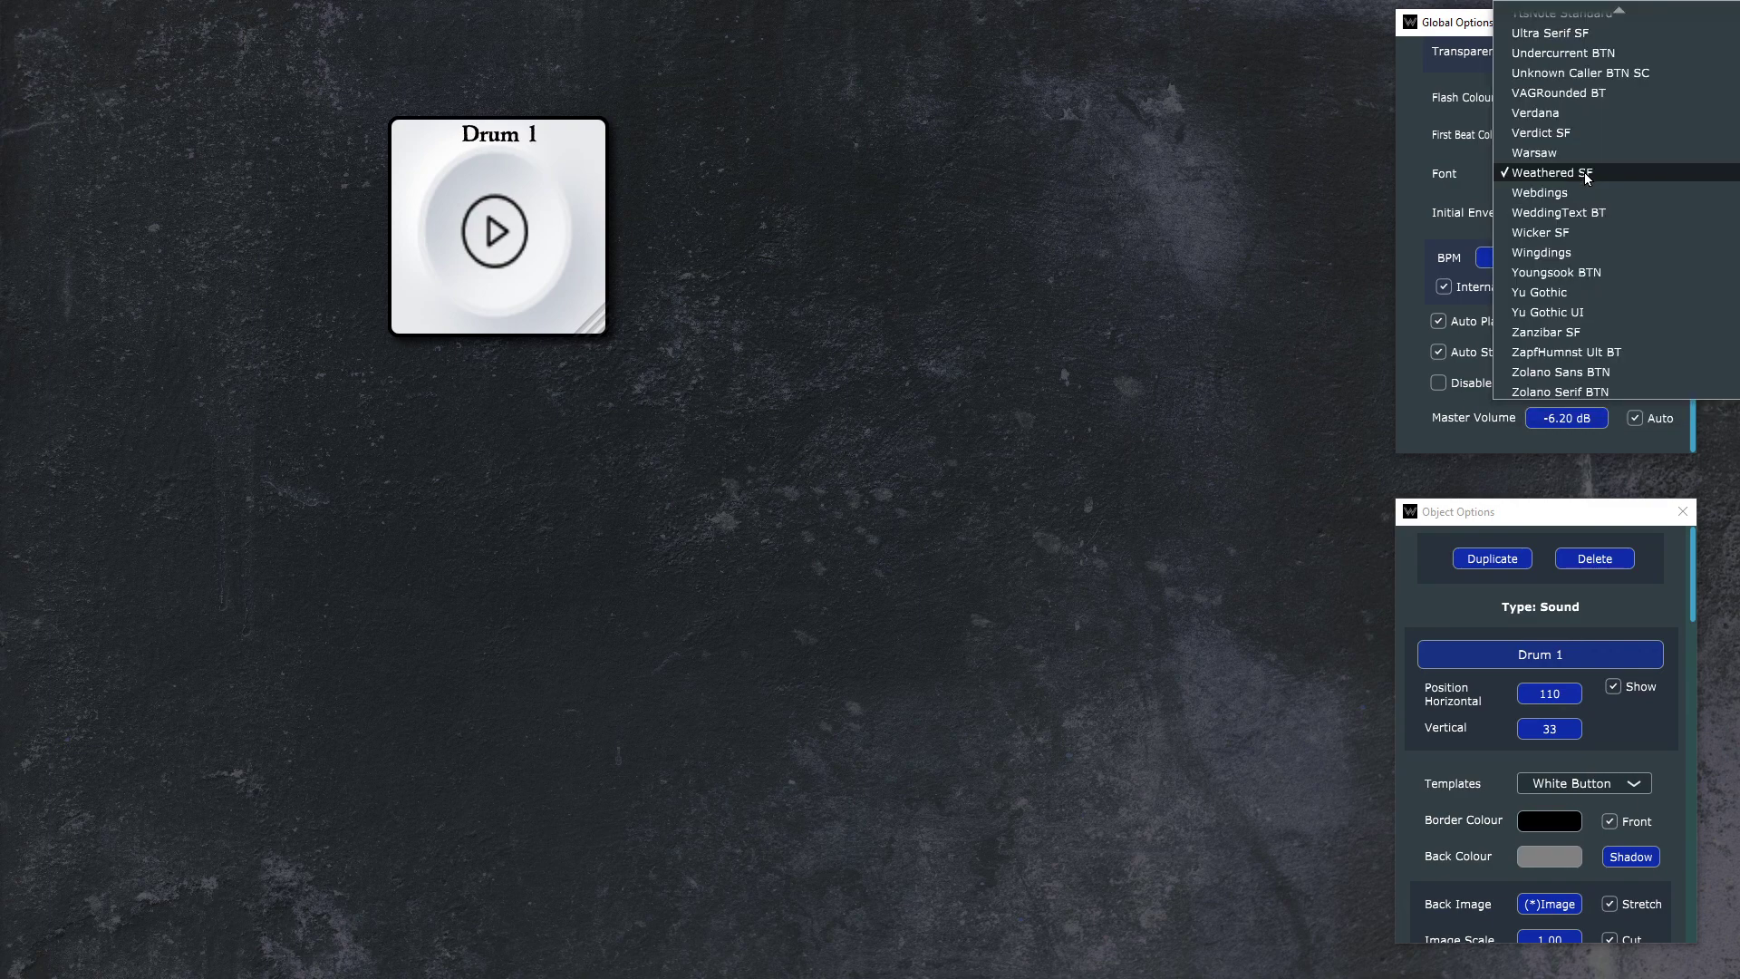
left_click(1577, 116)
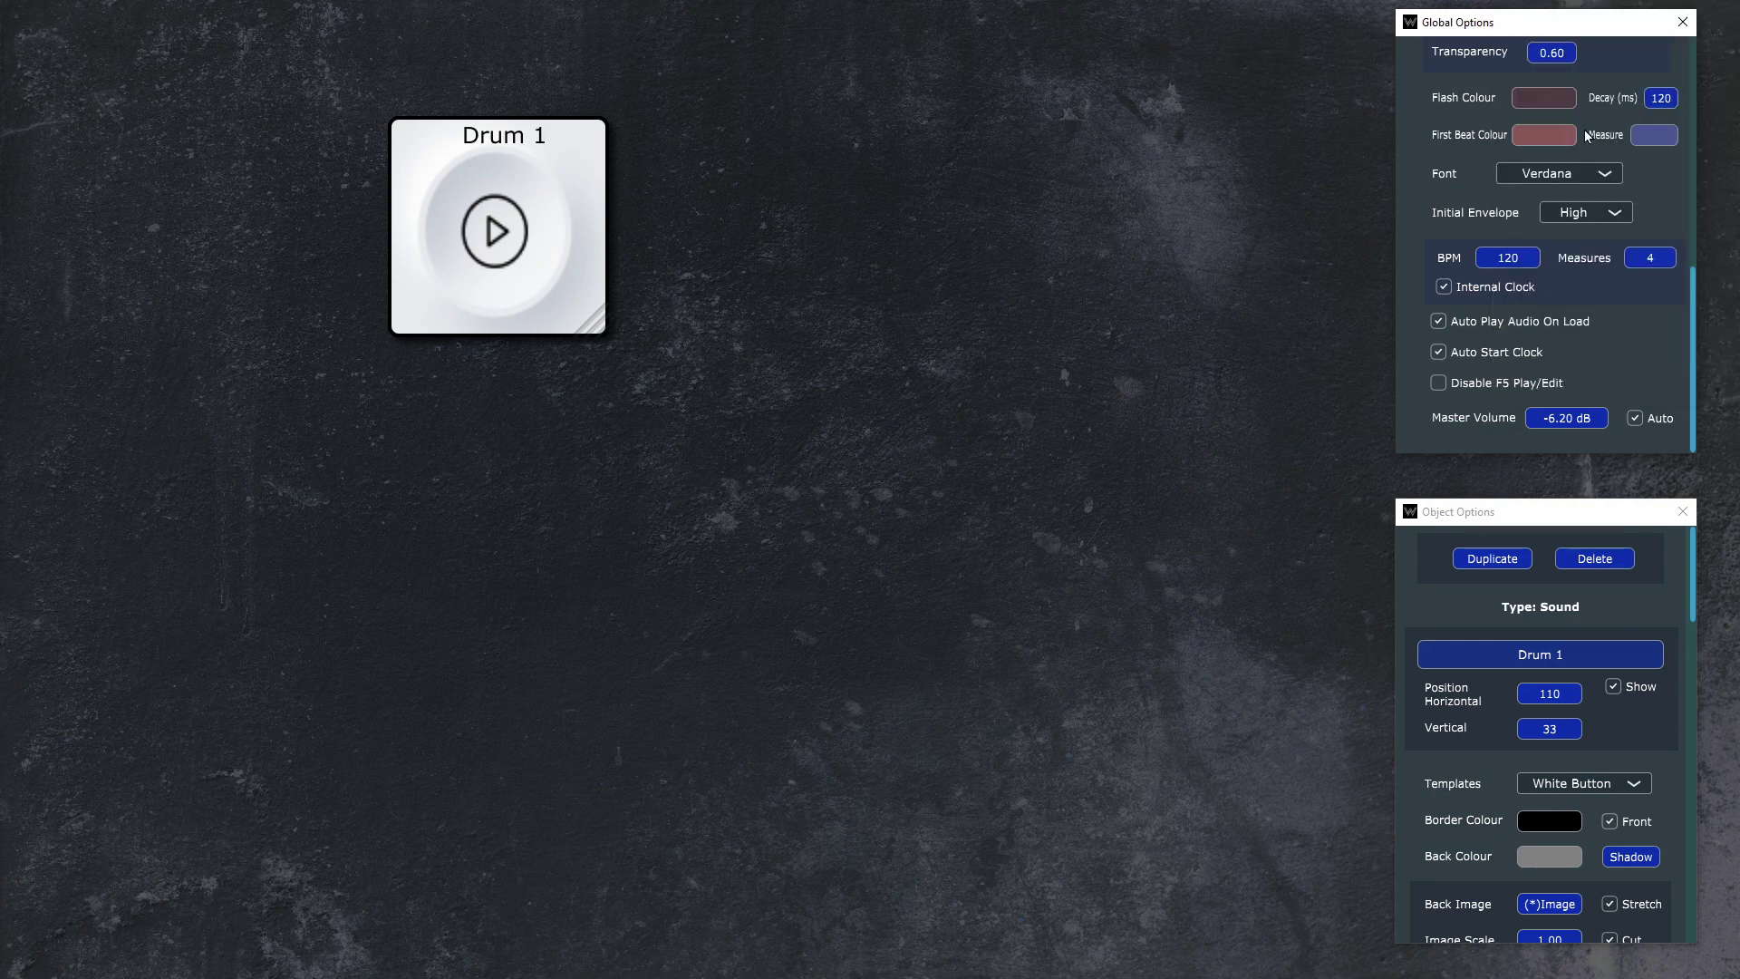
Step: Set the project's global font to VAGRounded BT
left_click(1567, 177)
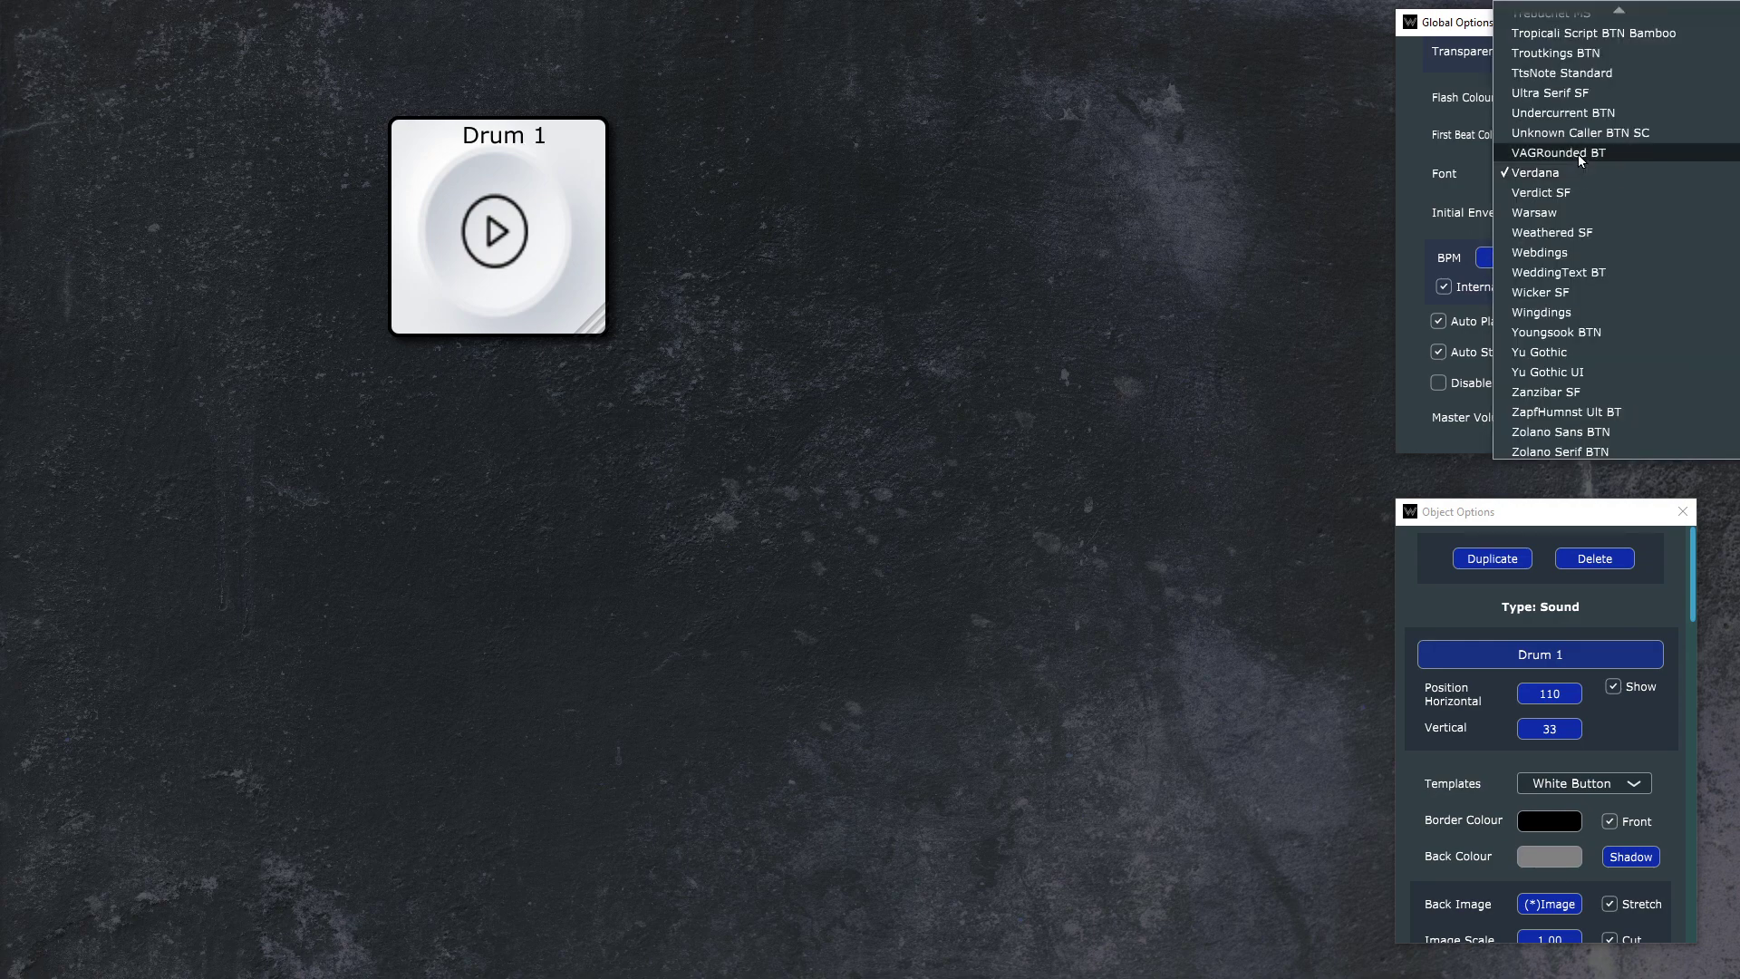
left_click(1581, 154)
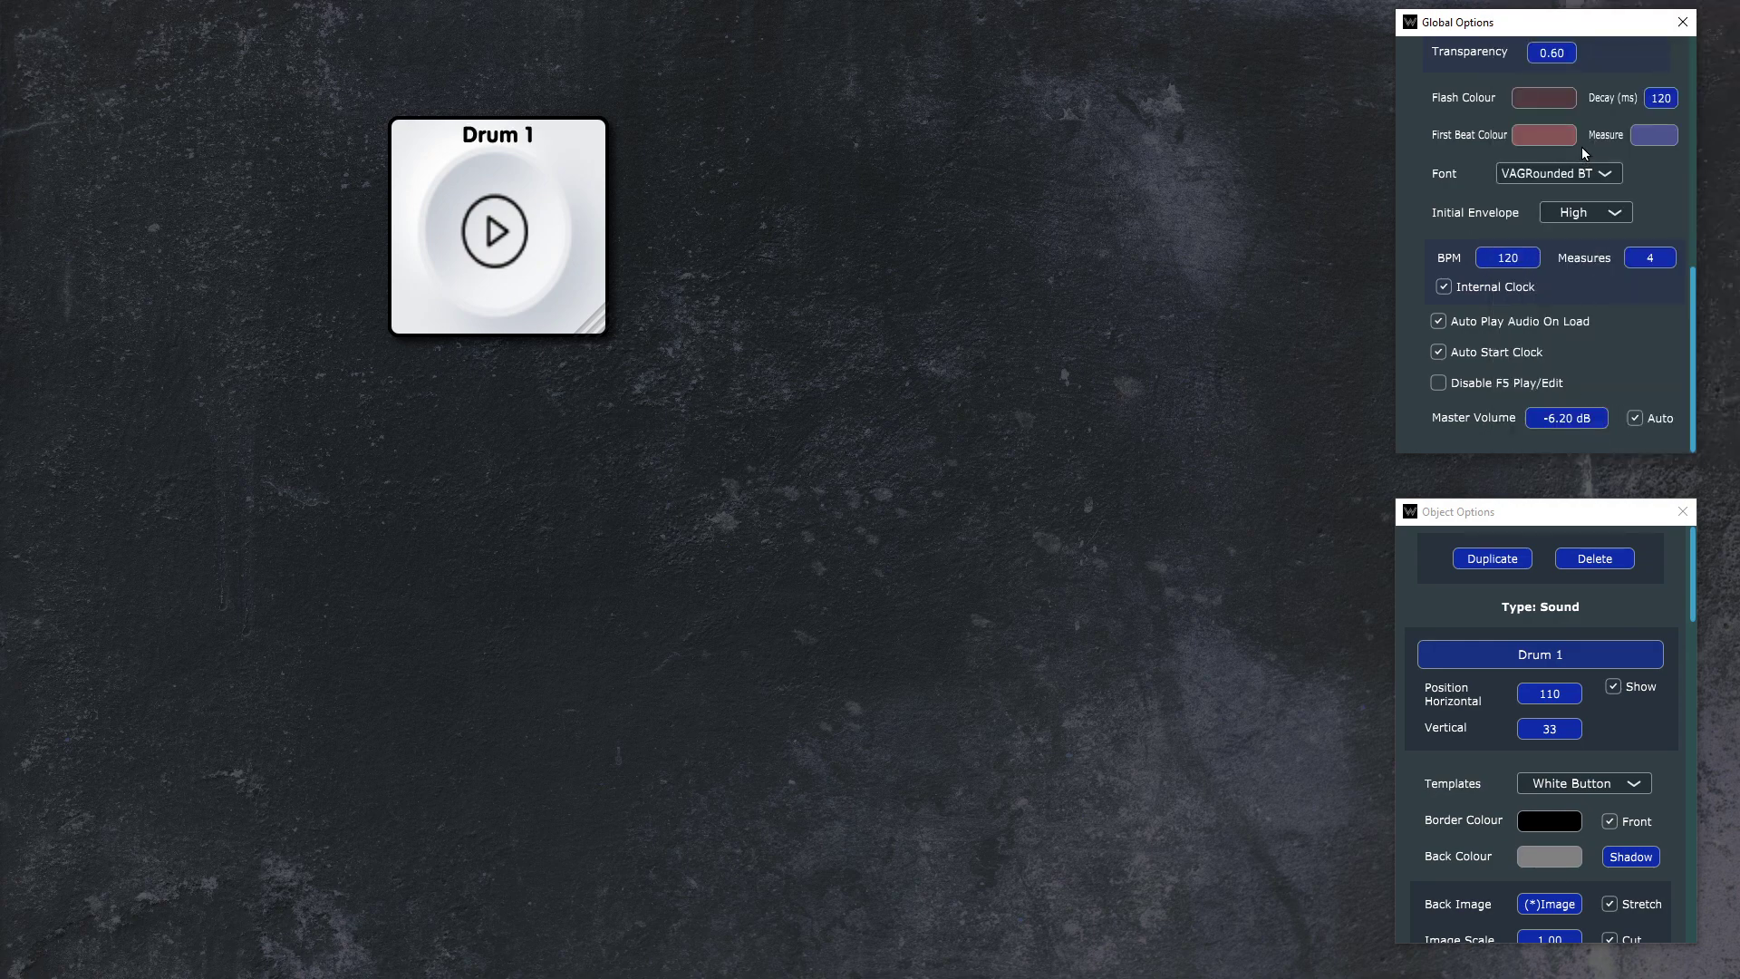
Step: Toggle the visibility of the Drum 1 name label and leave it hidden
left_click(1622, 686)
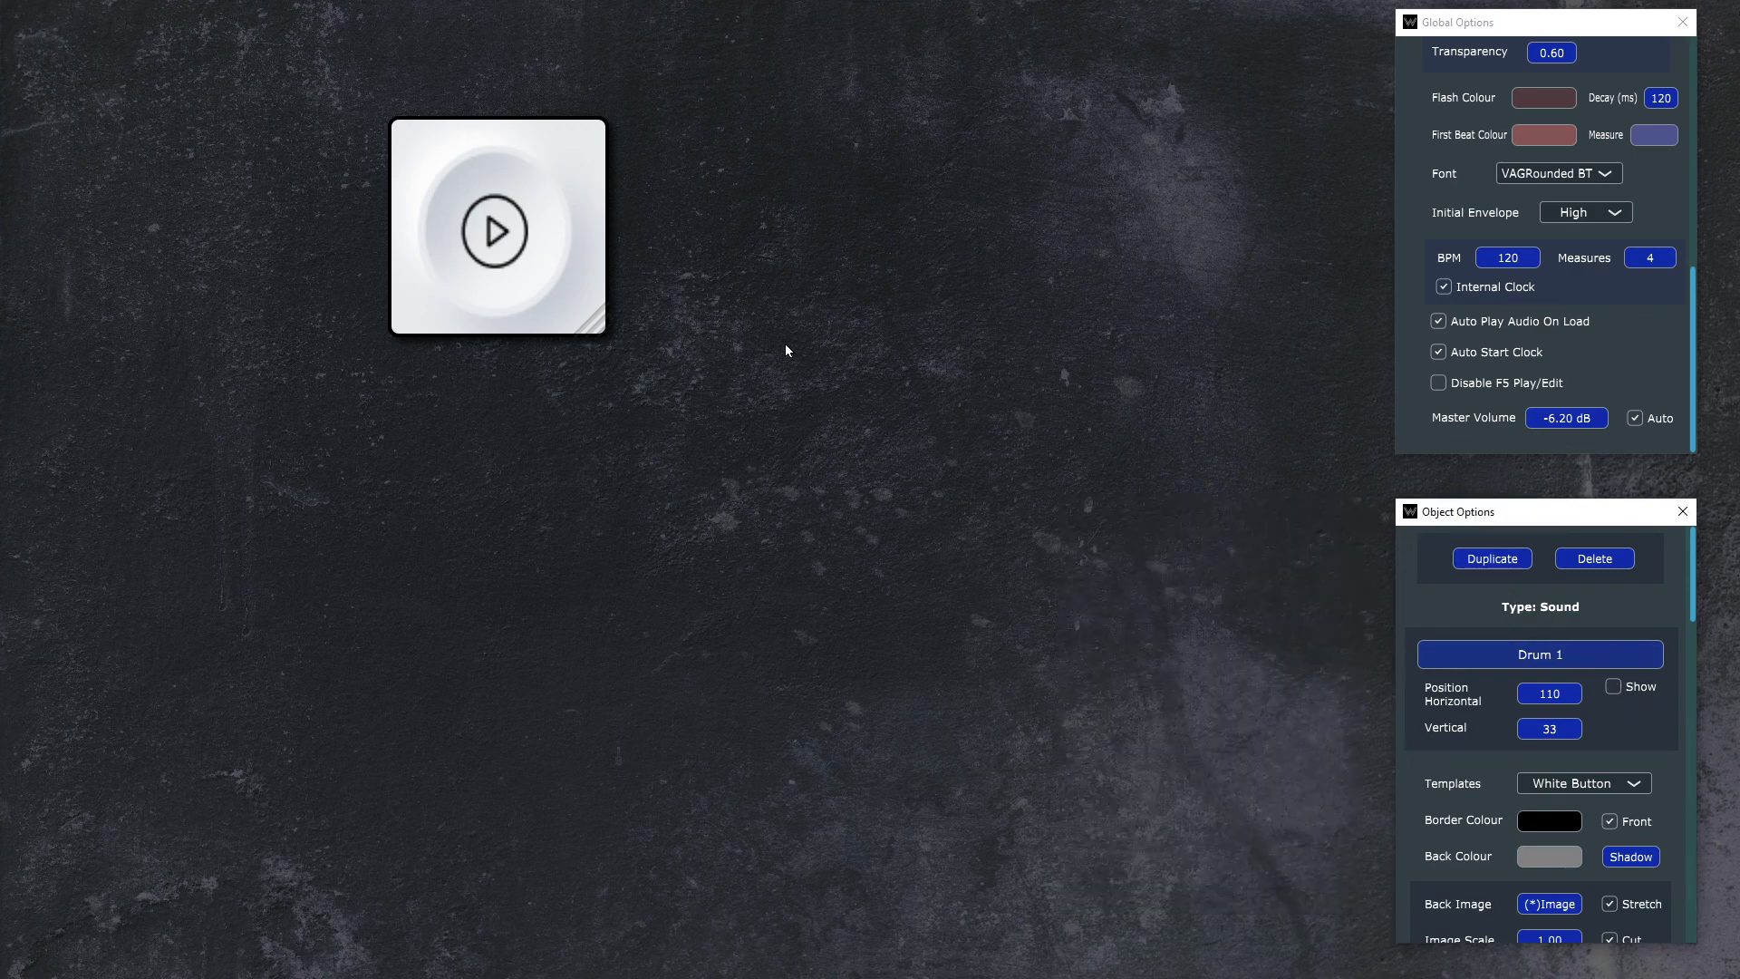
right_click(790, 284)
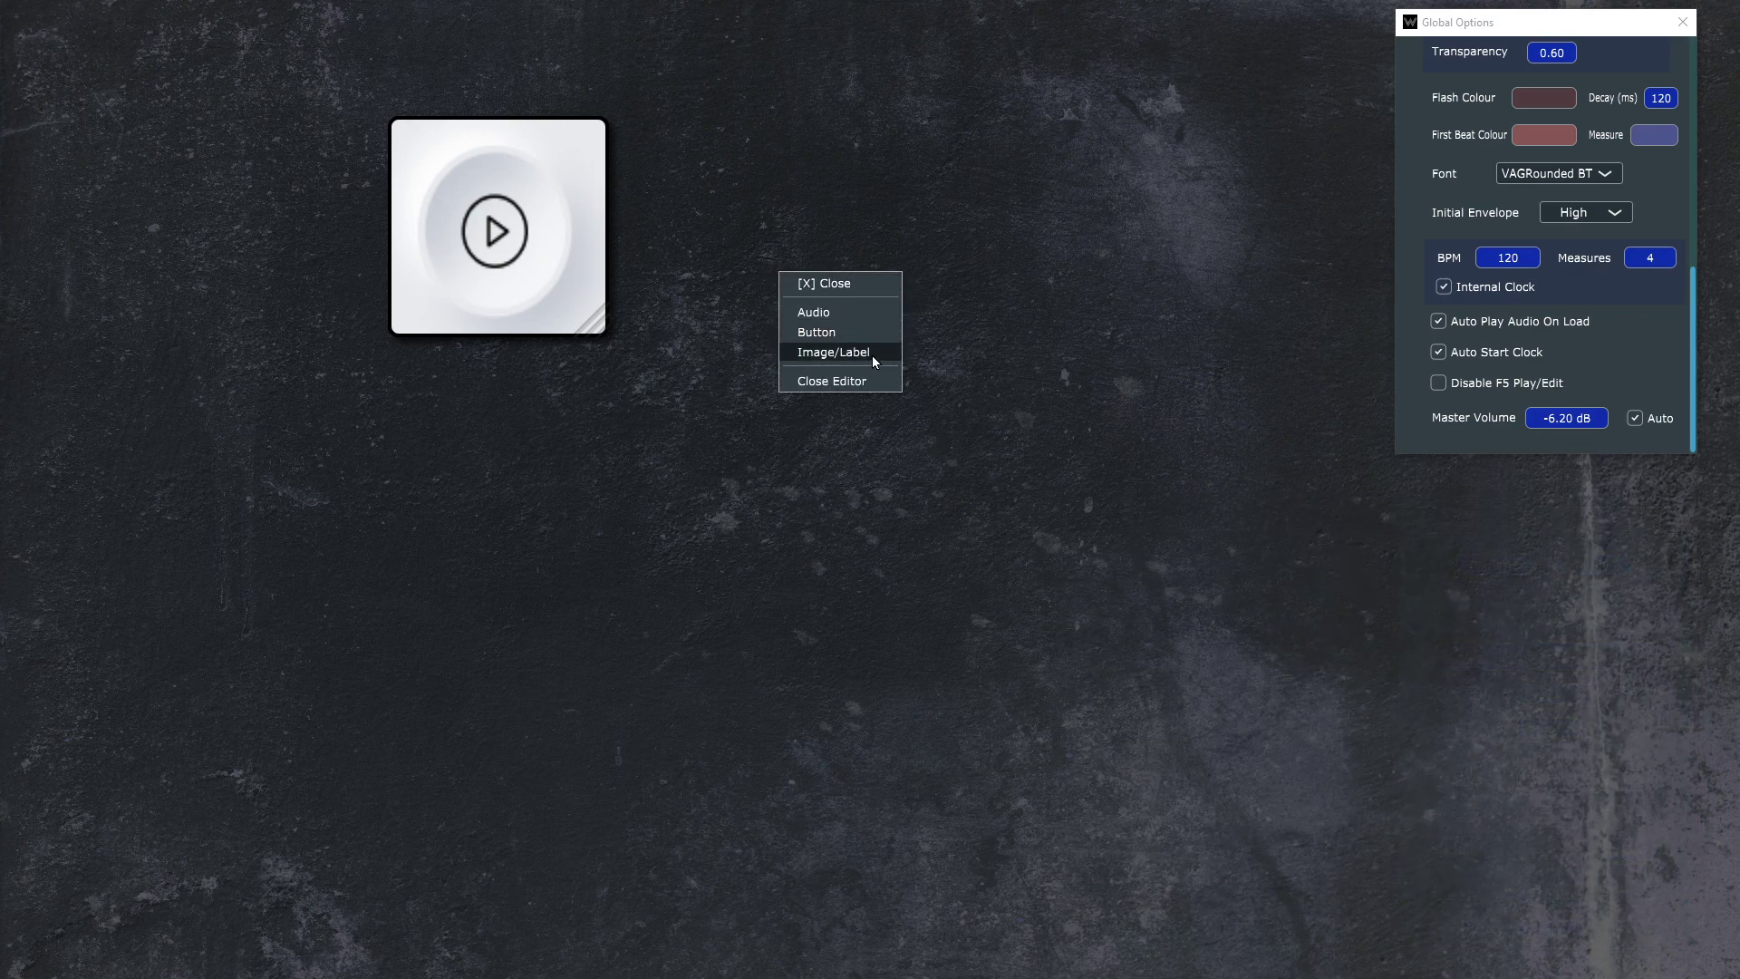
left_click(821, 284)
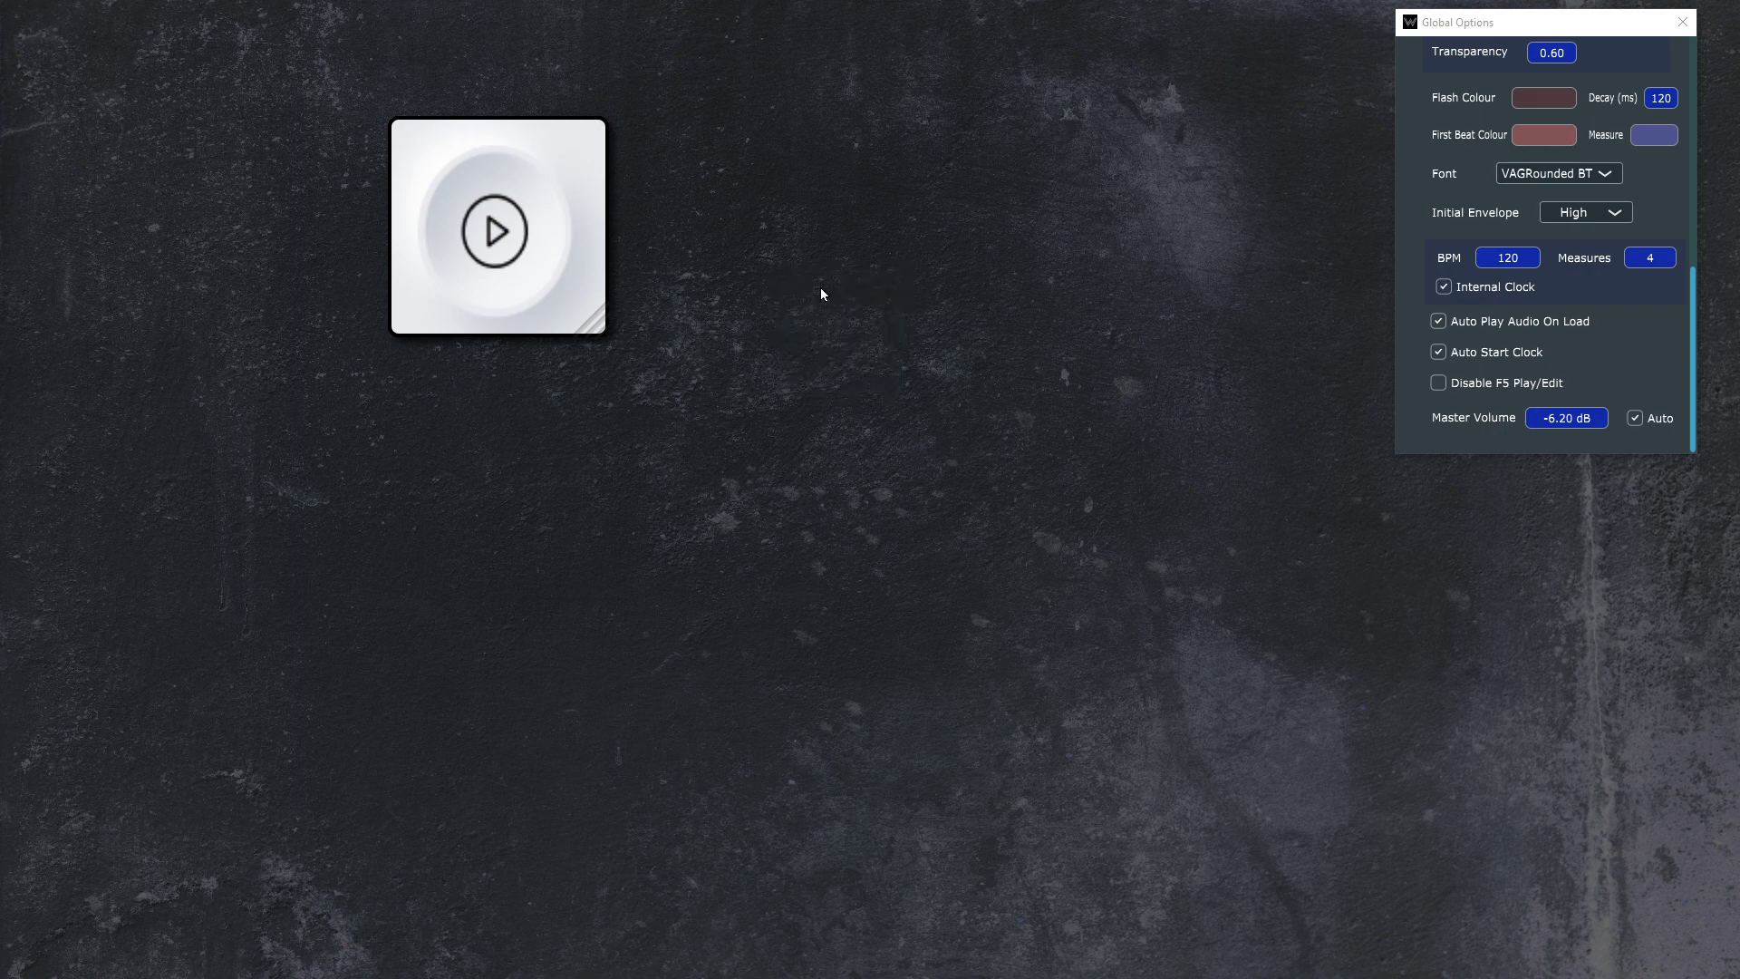
left_click(548, 164)
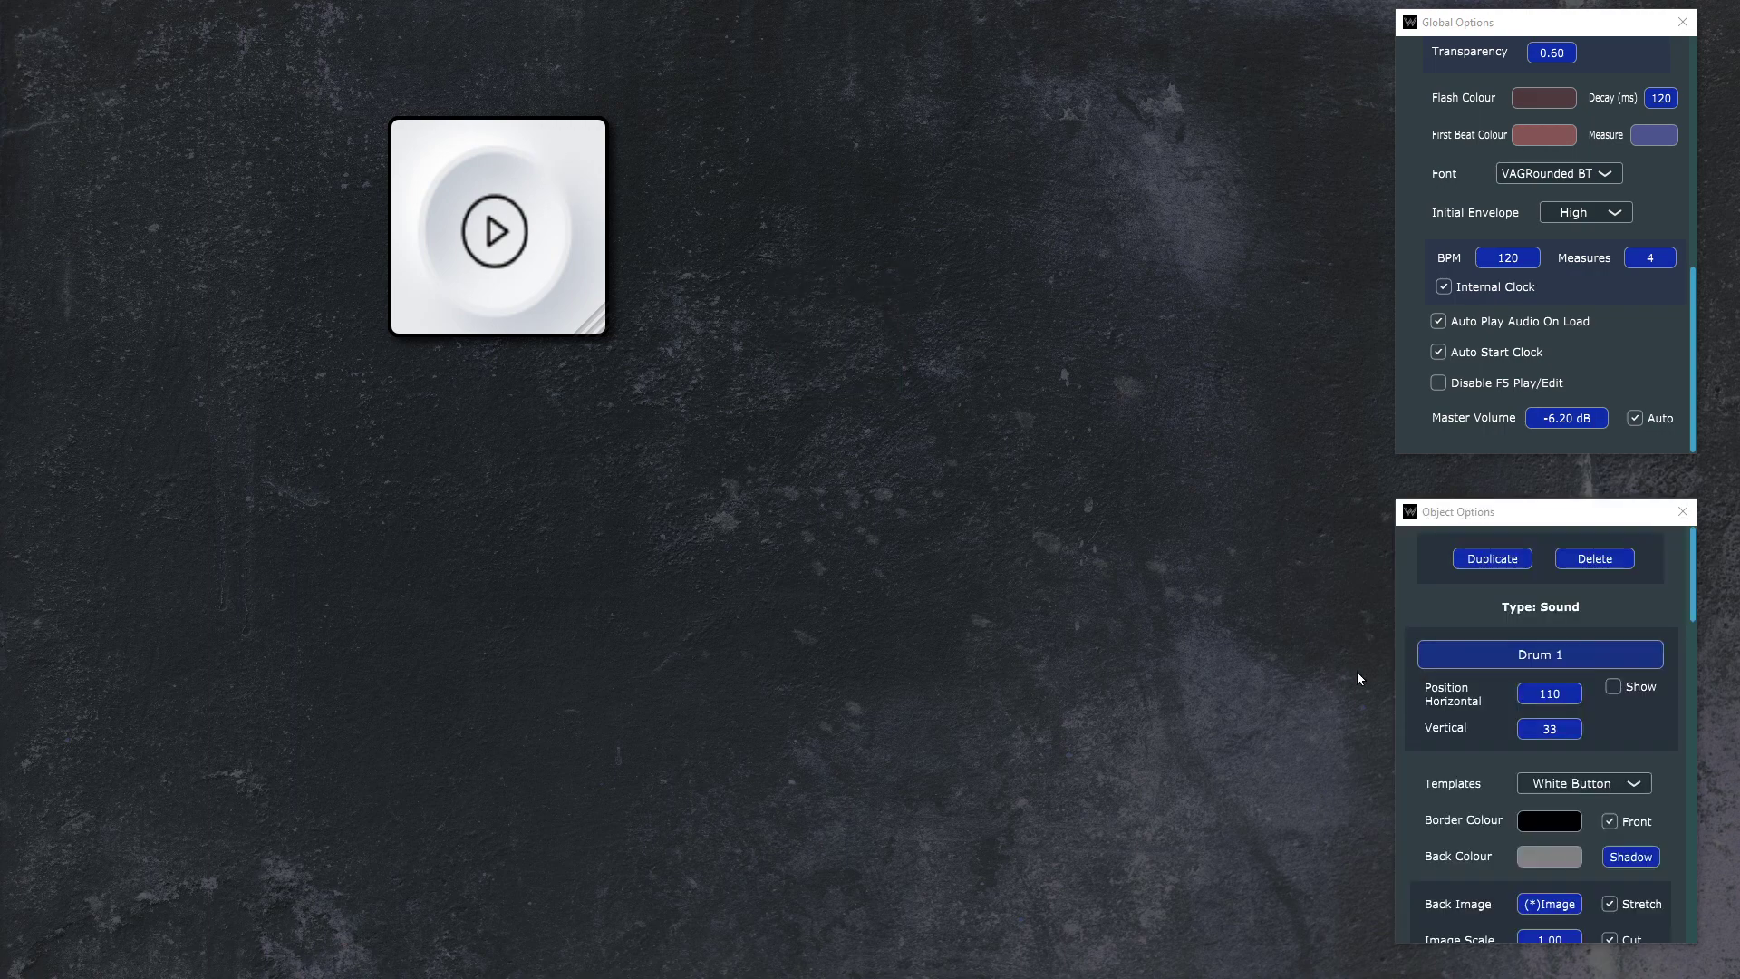
left_click(1634, 689)
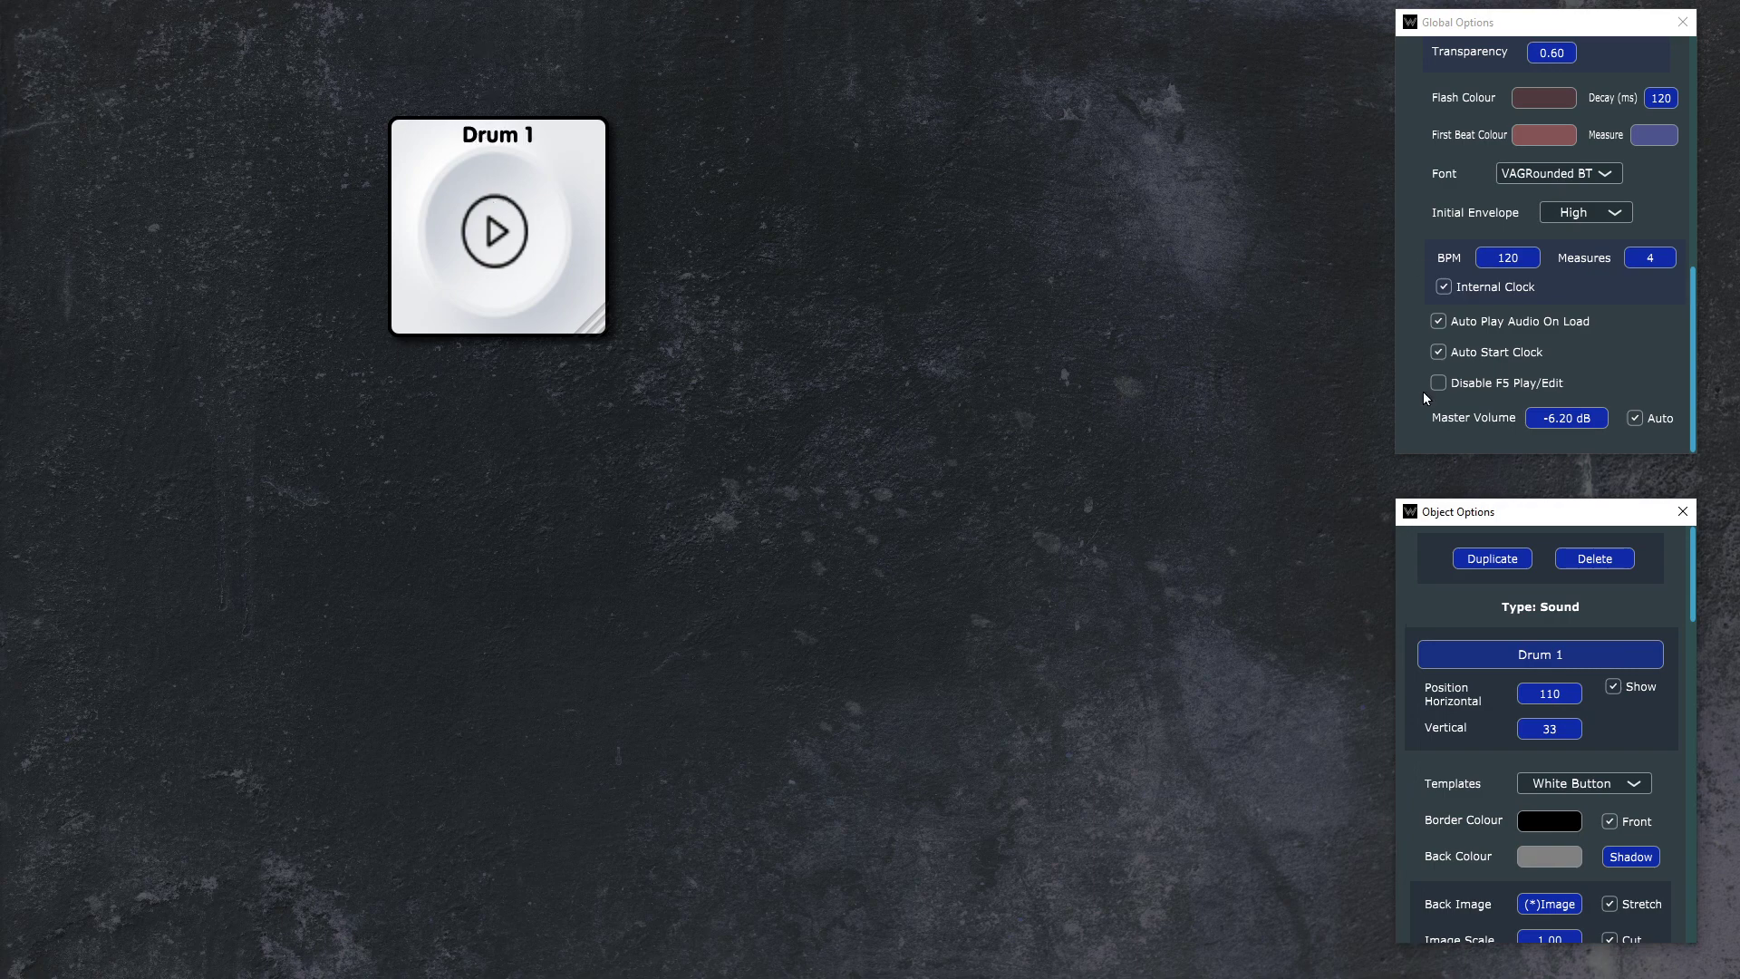
left_click(1628, 688)
Step: Play and stop the Drum 1 loop three times to test the button's playing and stopped states
left_click(585, 317)
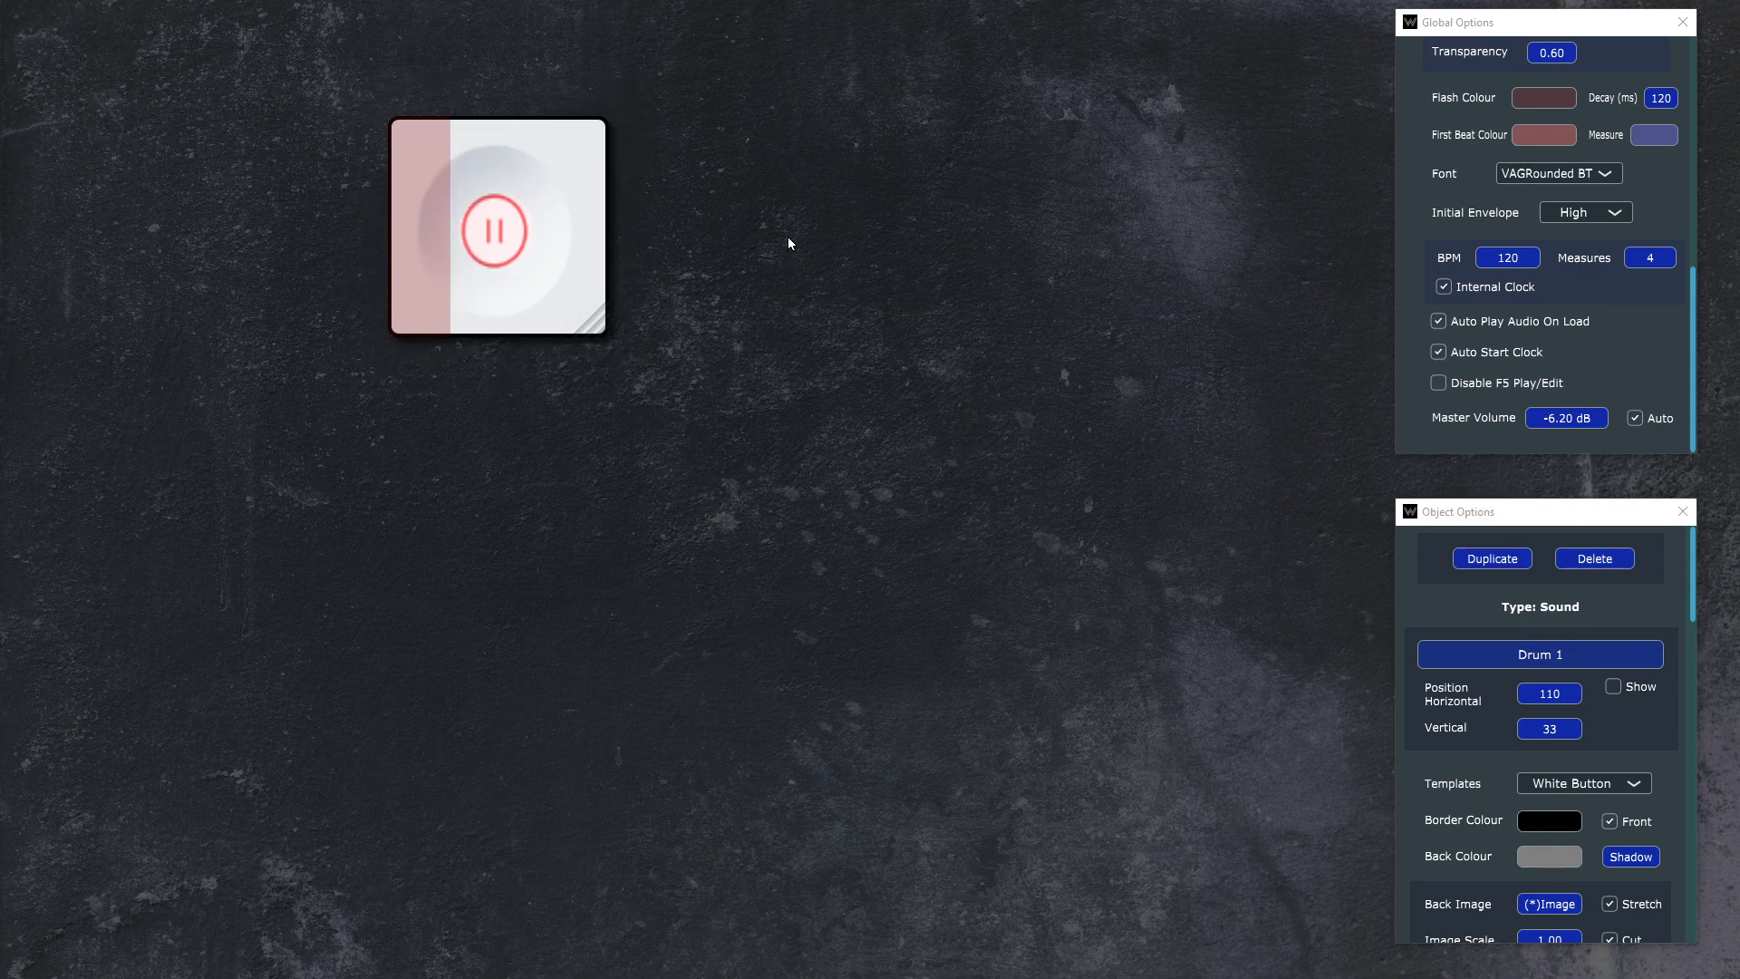
left_click(533, 267)
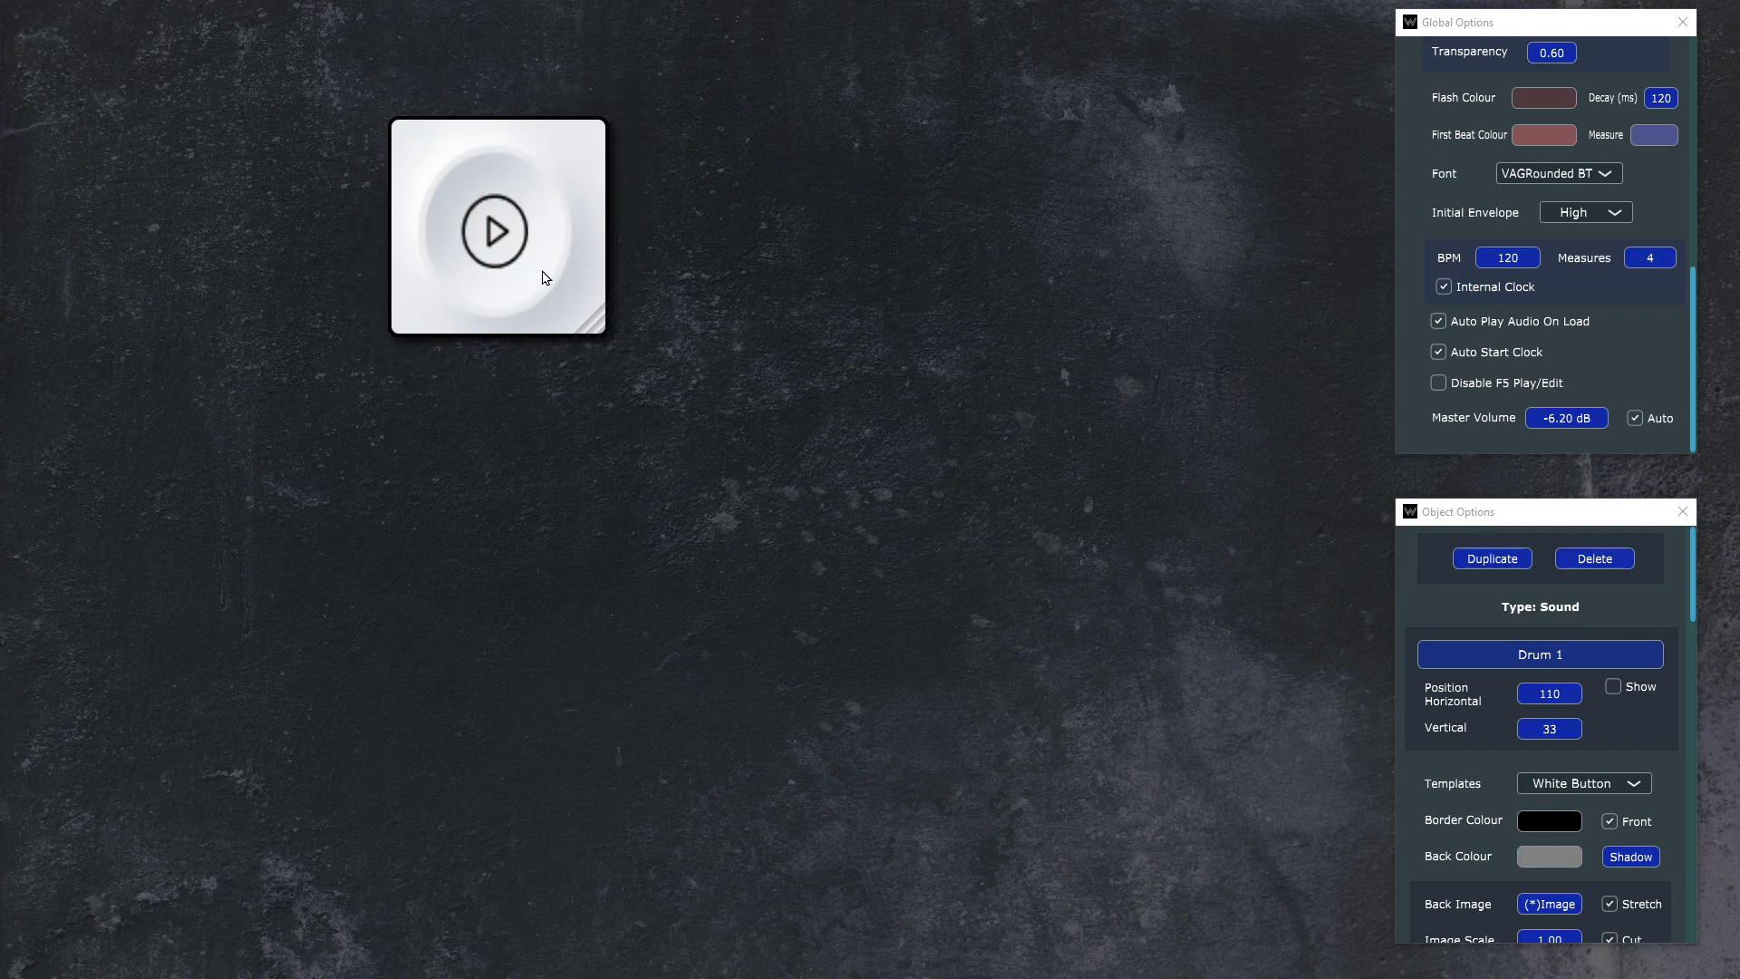
left_click(570, 232)
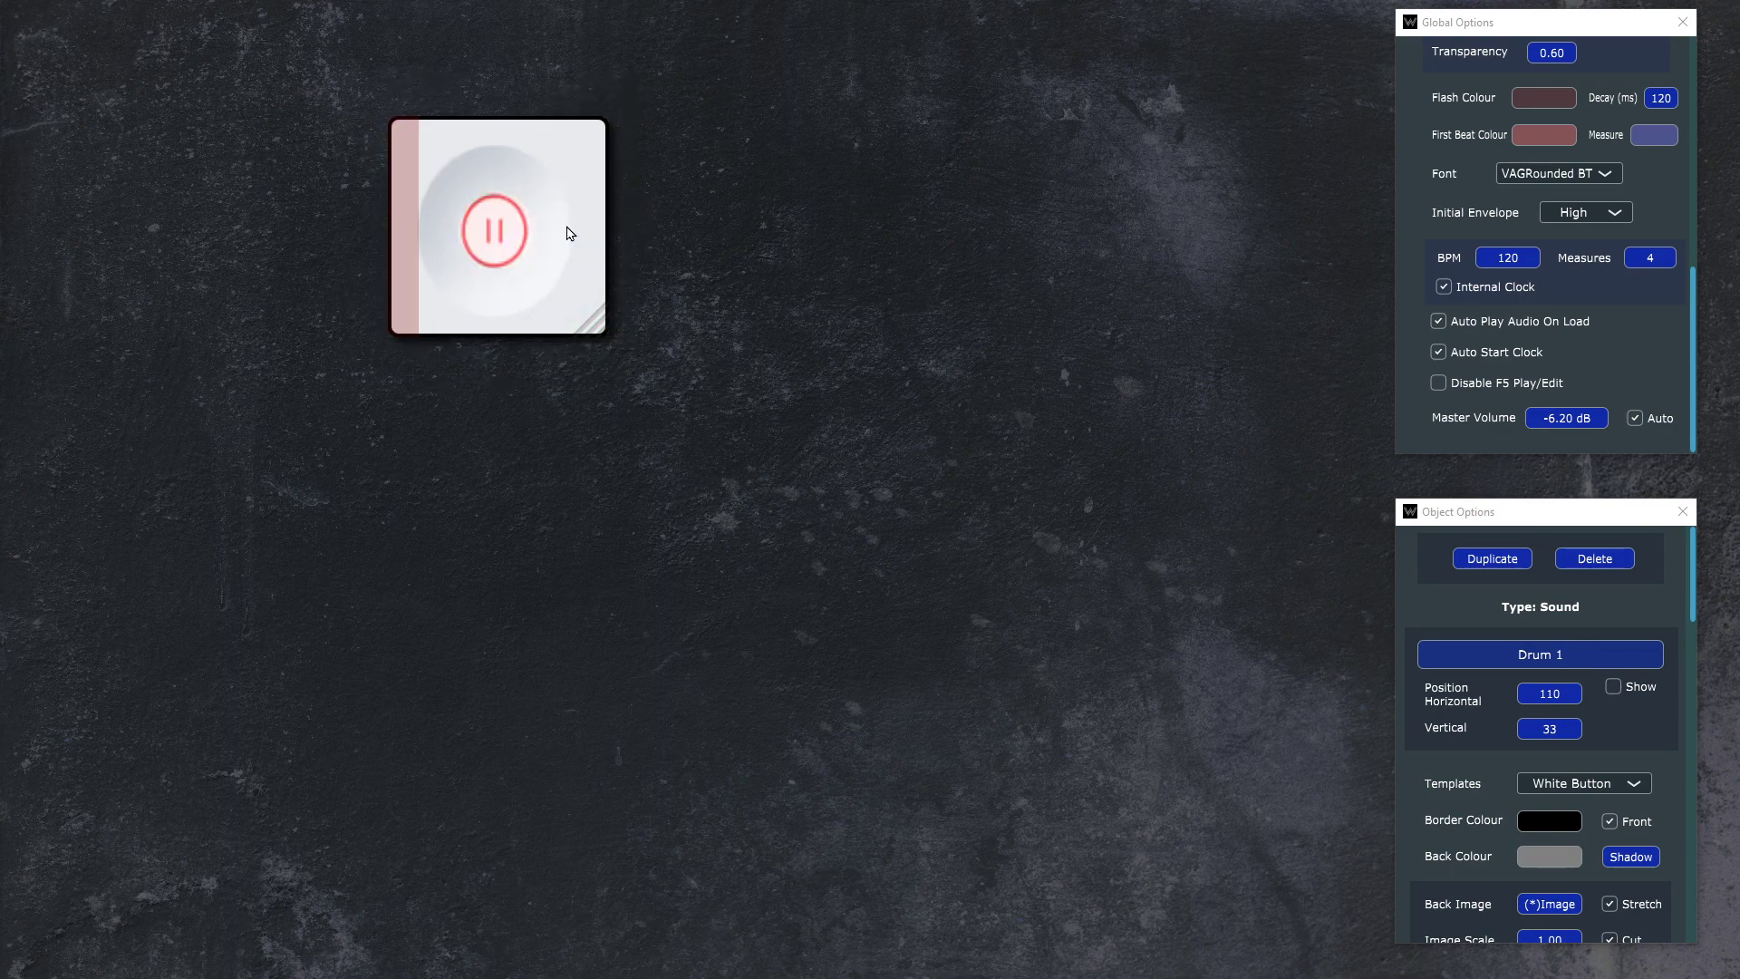
left_click(569, 233)
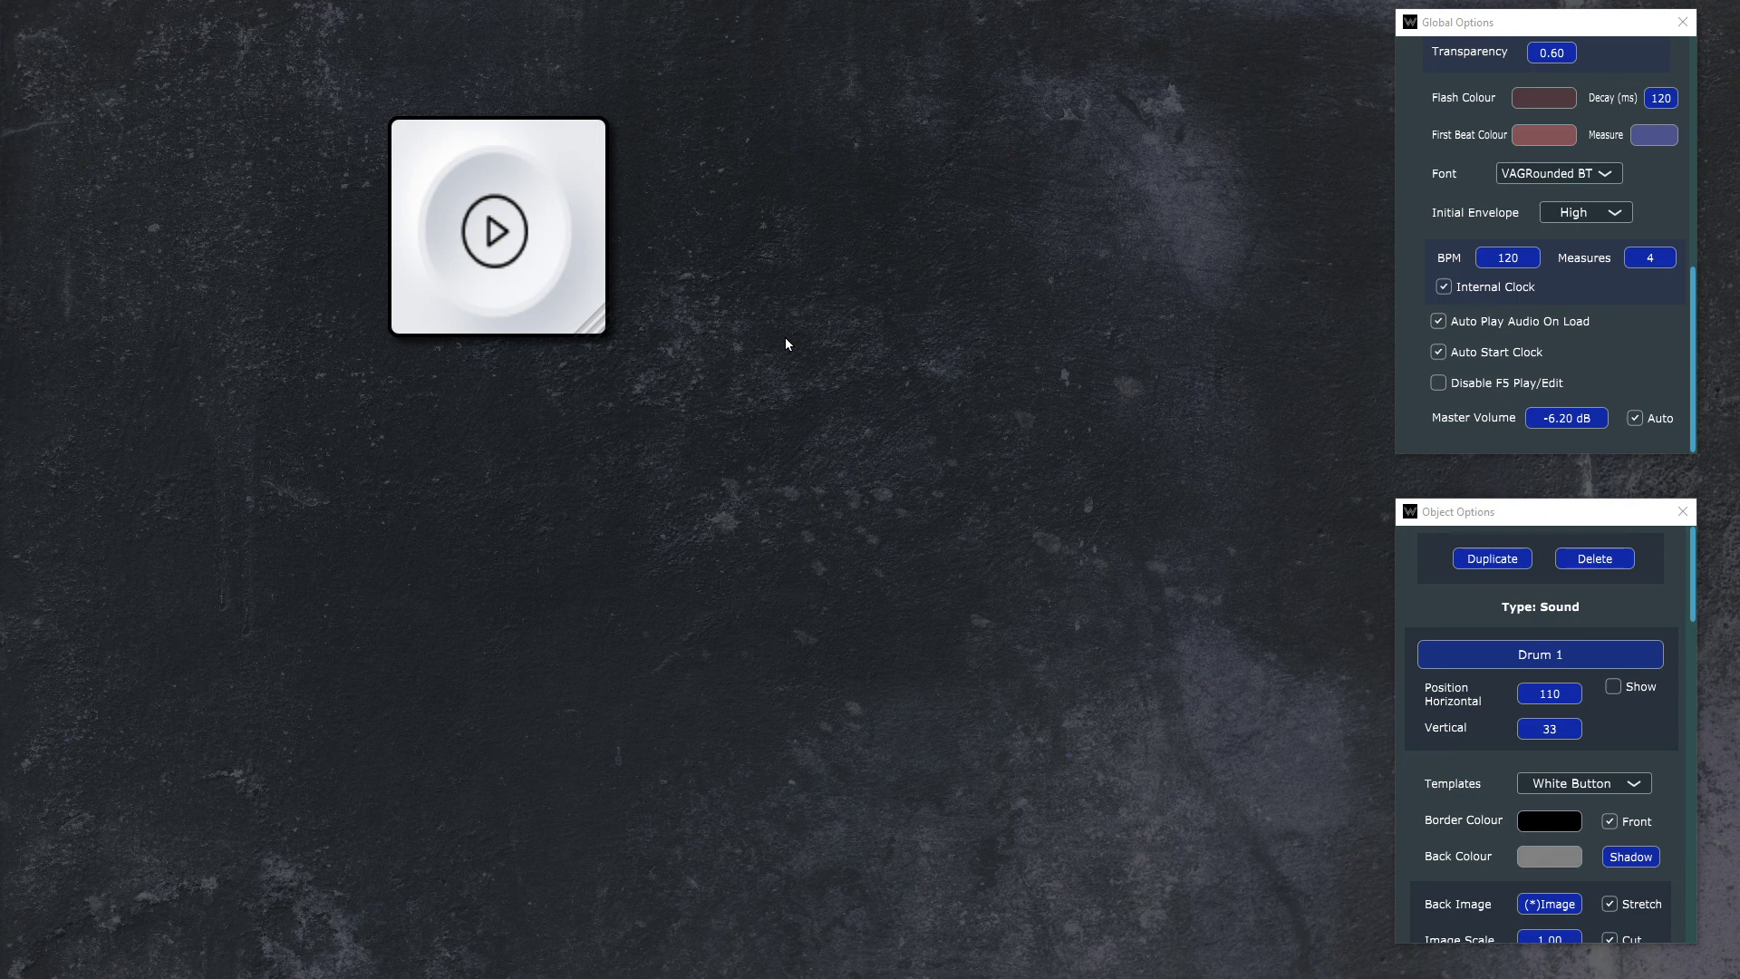
left_click(538, 265)
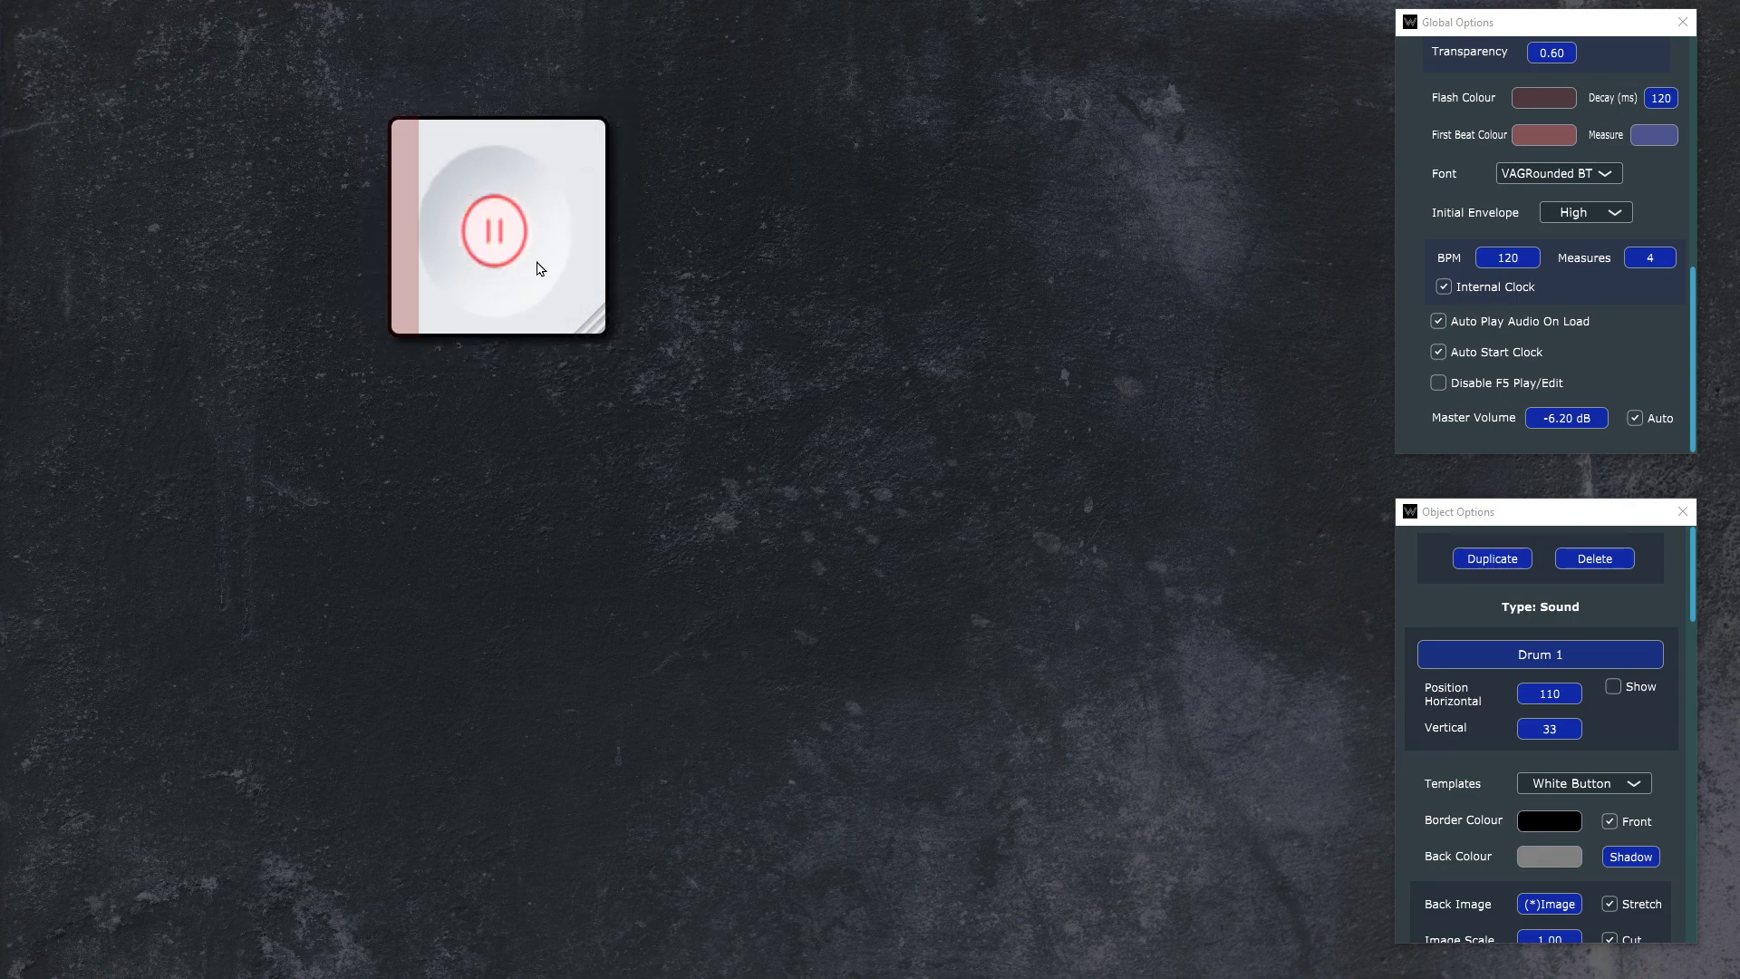
left_click(539, 266)
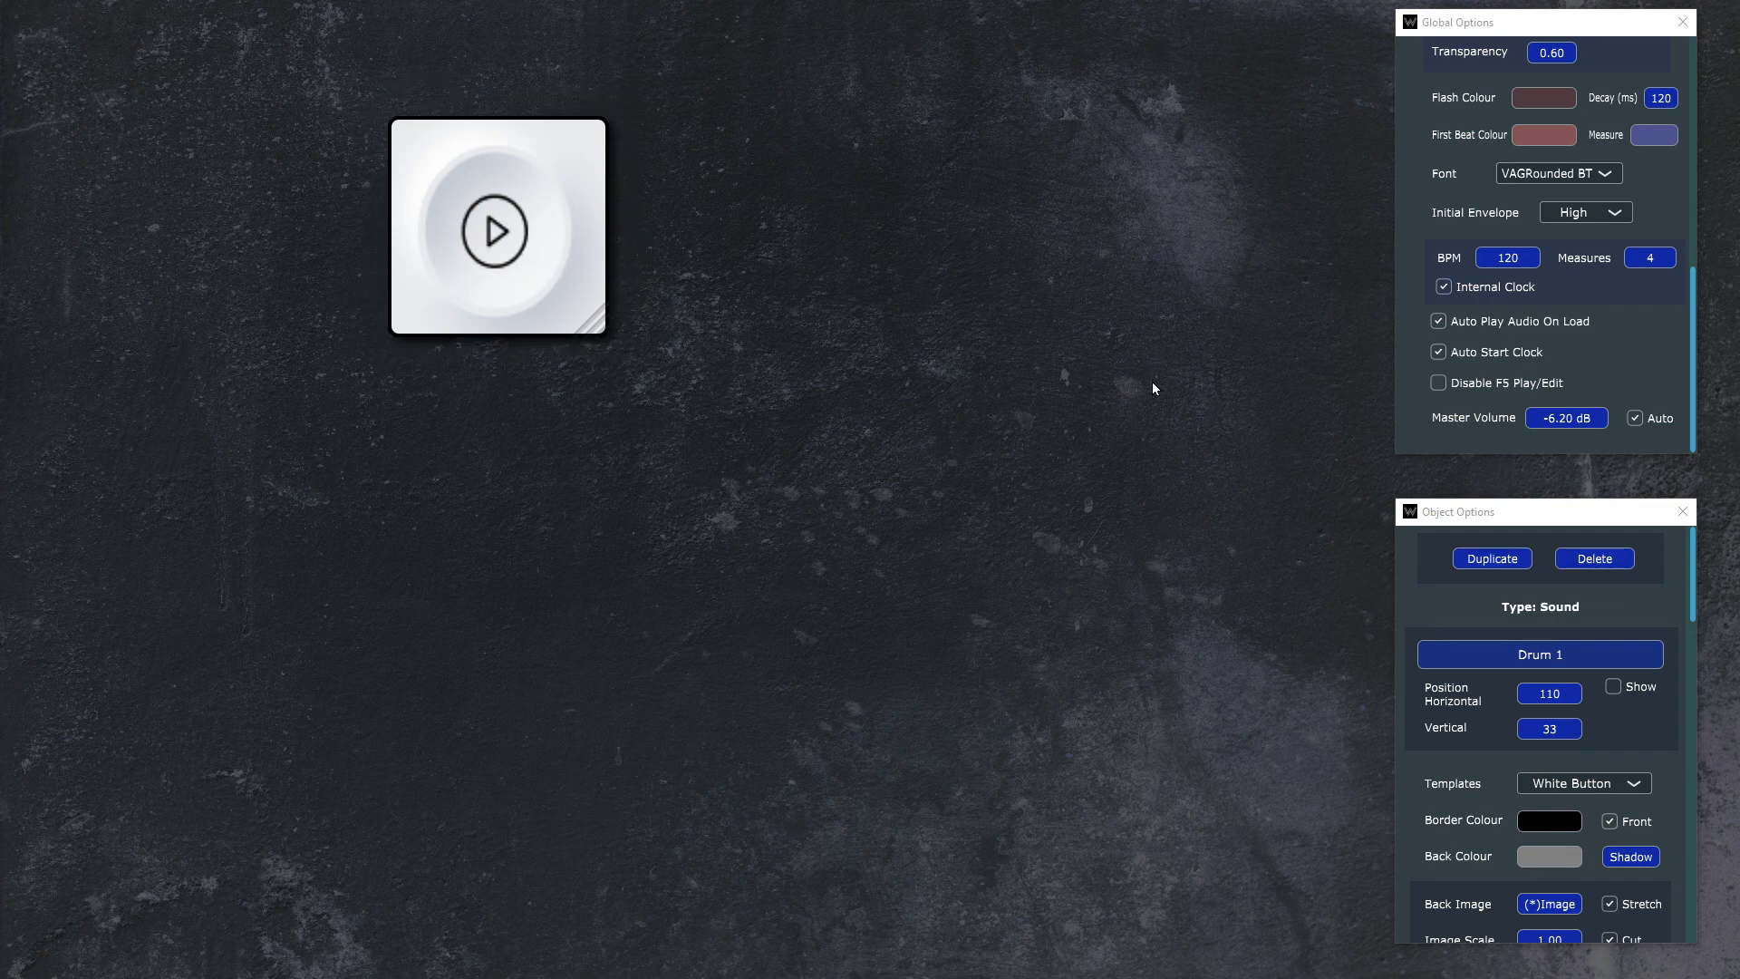
Step: Reopen the Drum 1 button's options and try the Round 3D 3 and Real One templates
left_click(1682, 511)
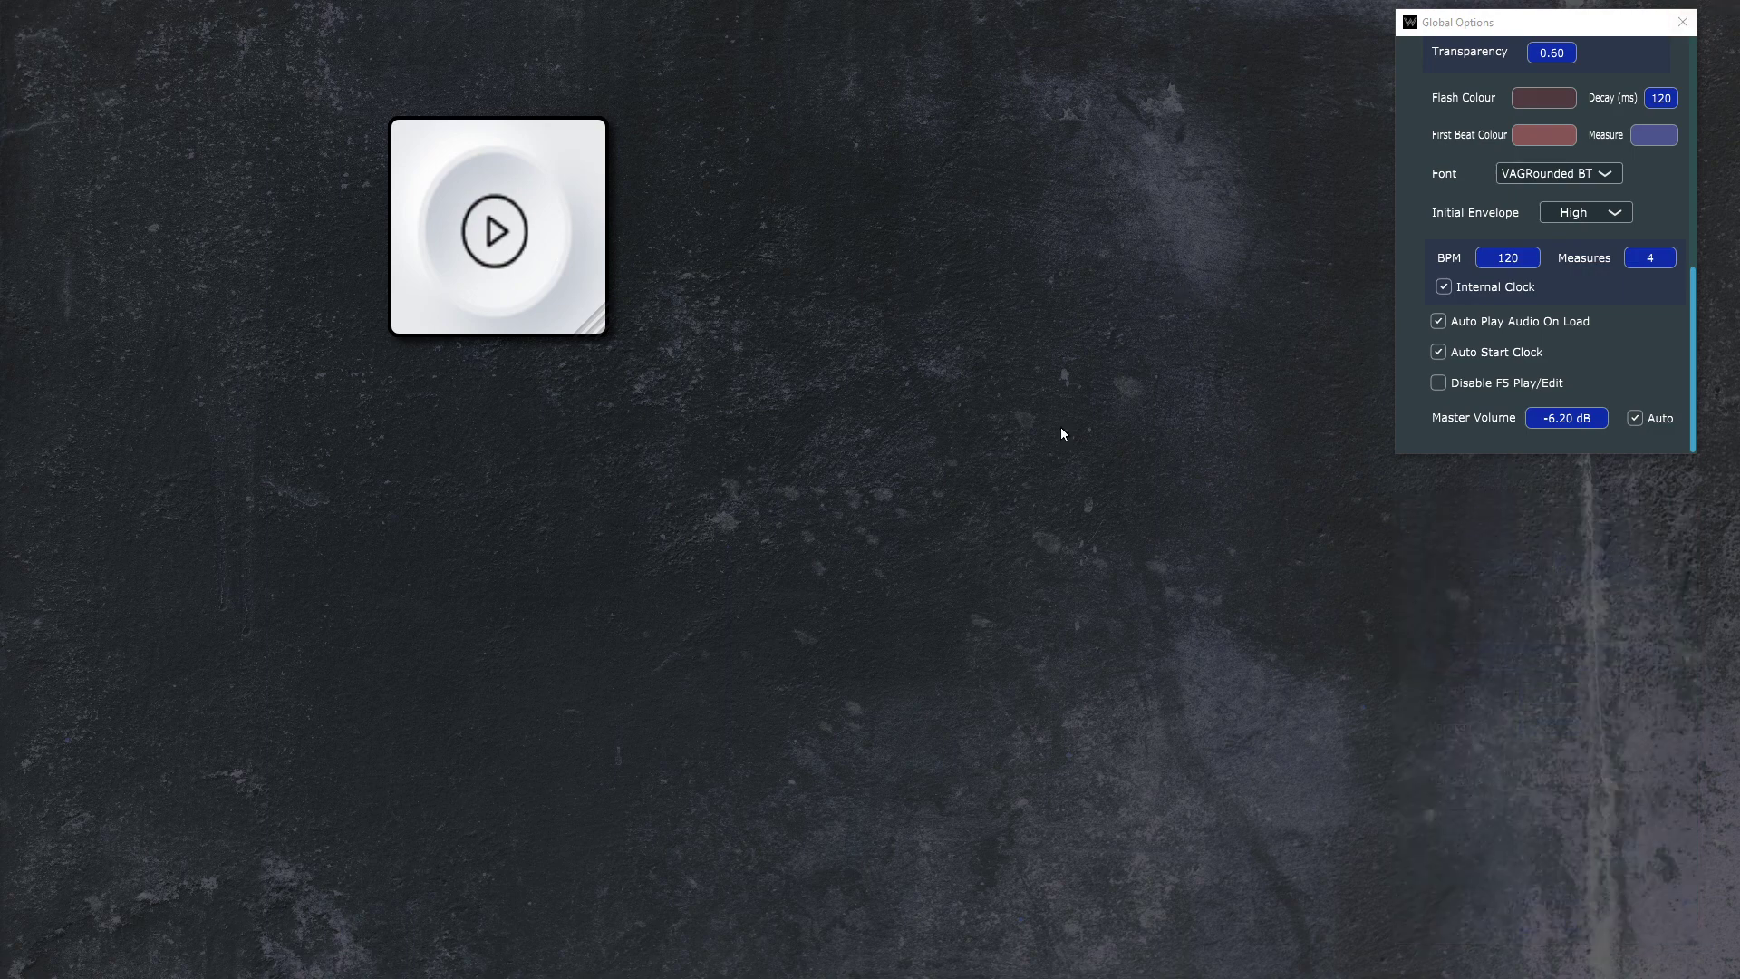
left_click(512, 232)
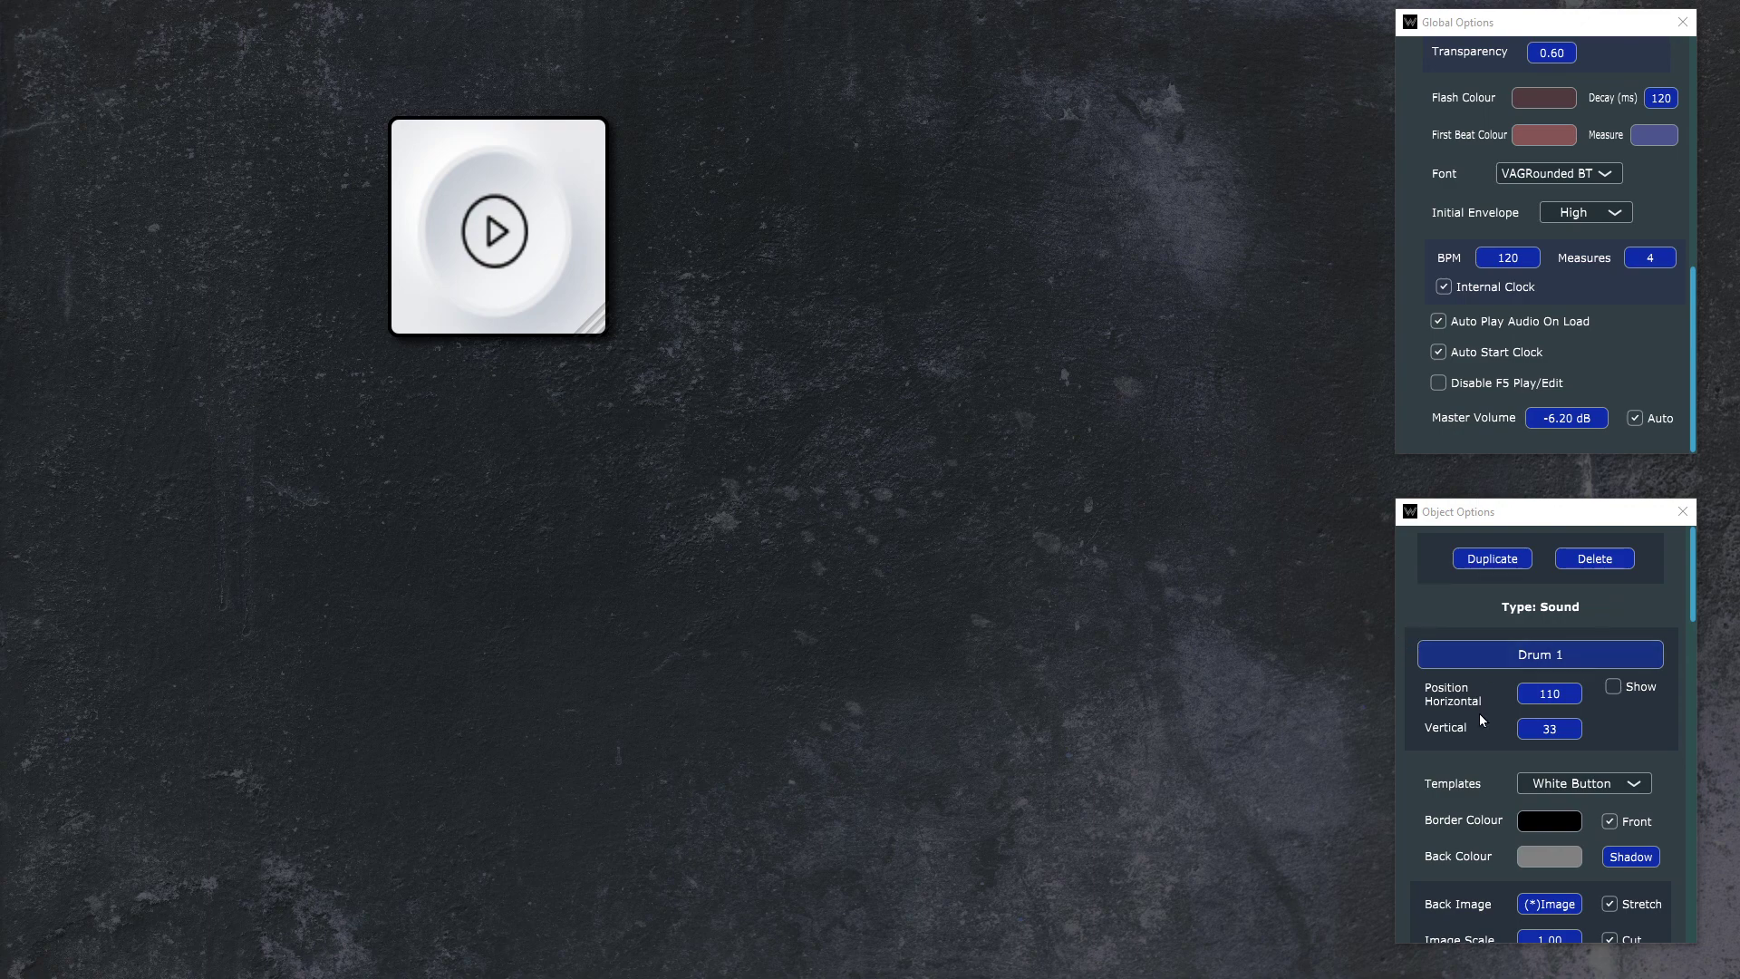
scroll(1622, 676, "down", 1)
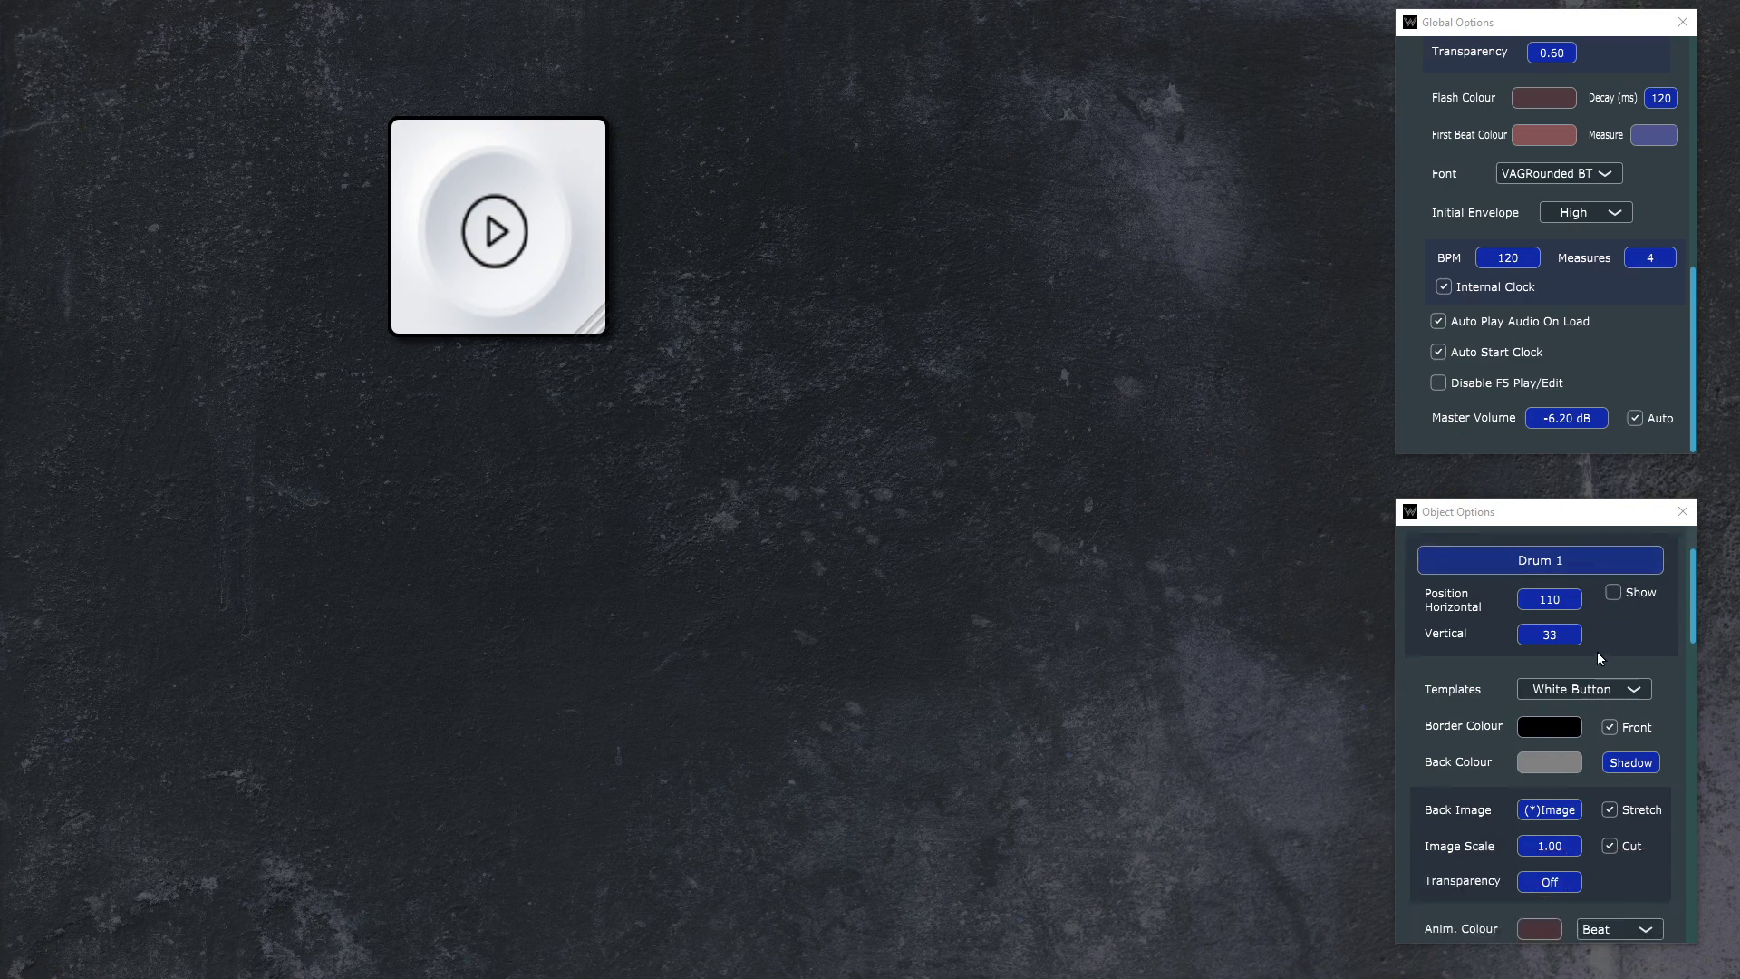
left_click(1597, 690)
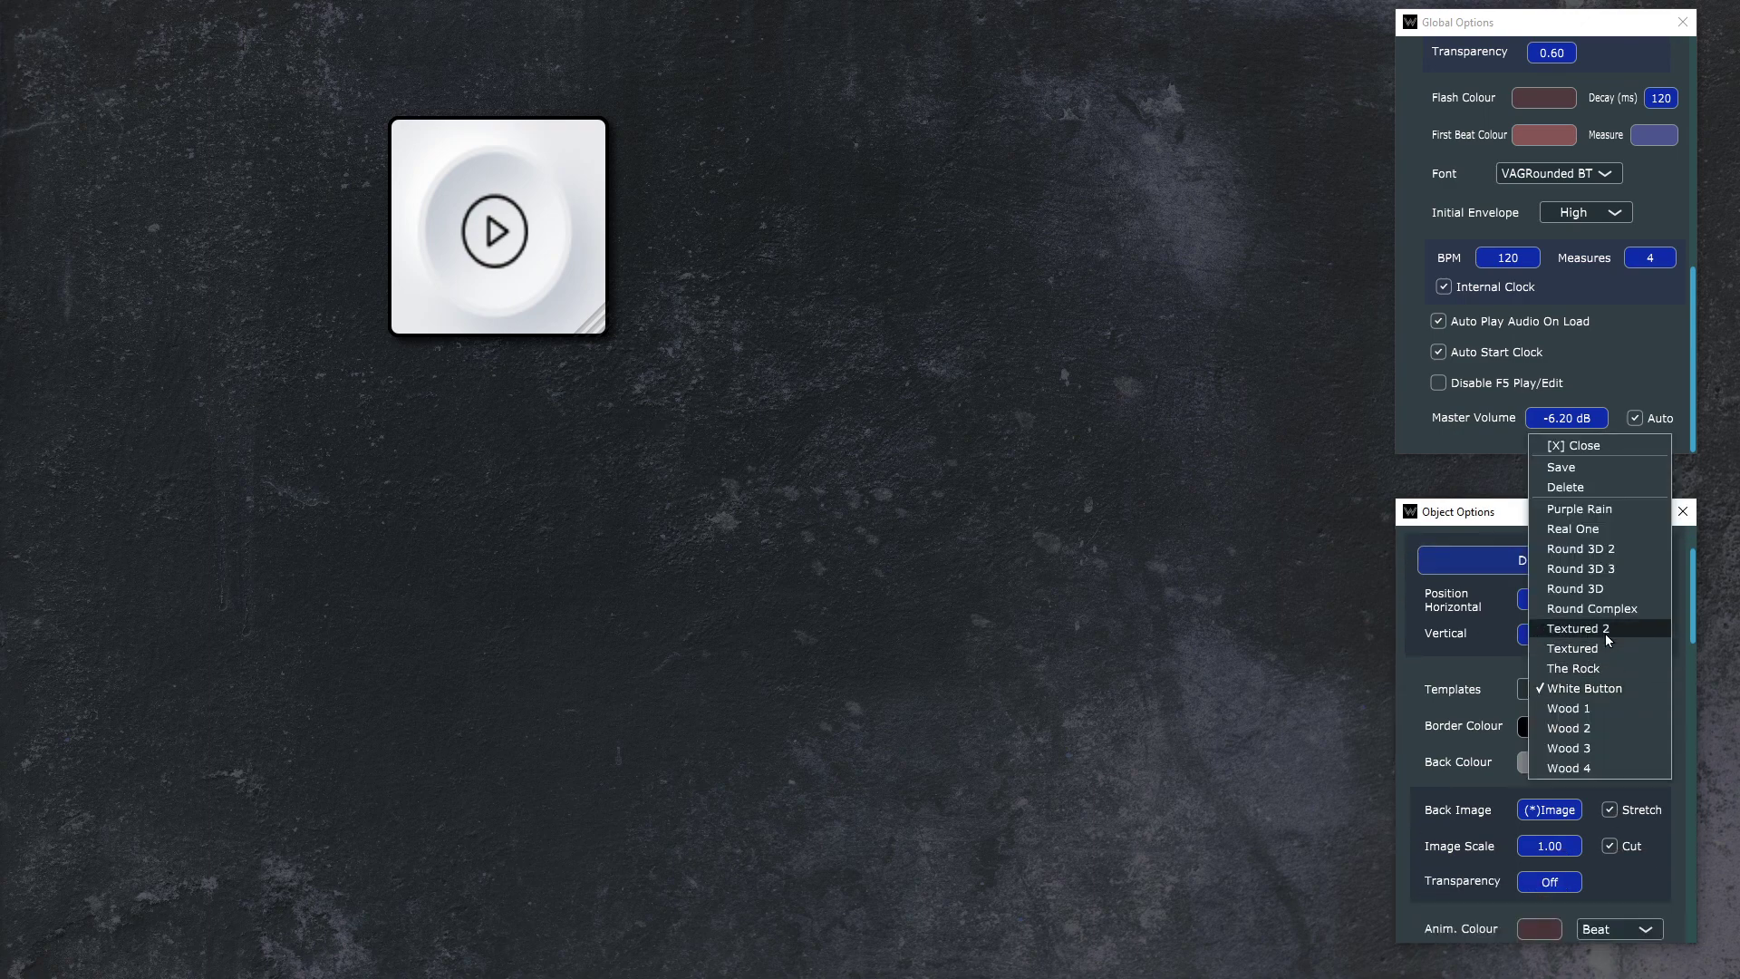
left_click(1596, 567)
left_click(1593, 691)
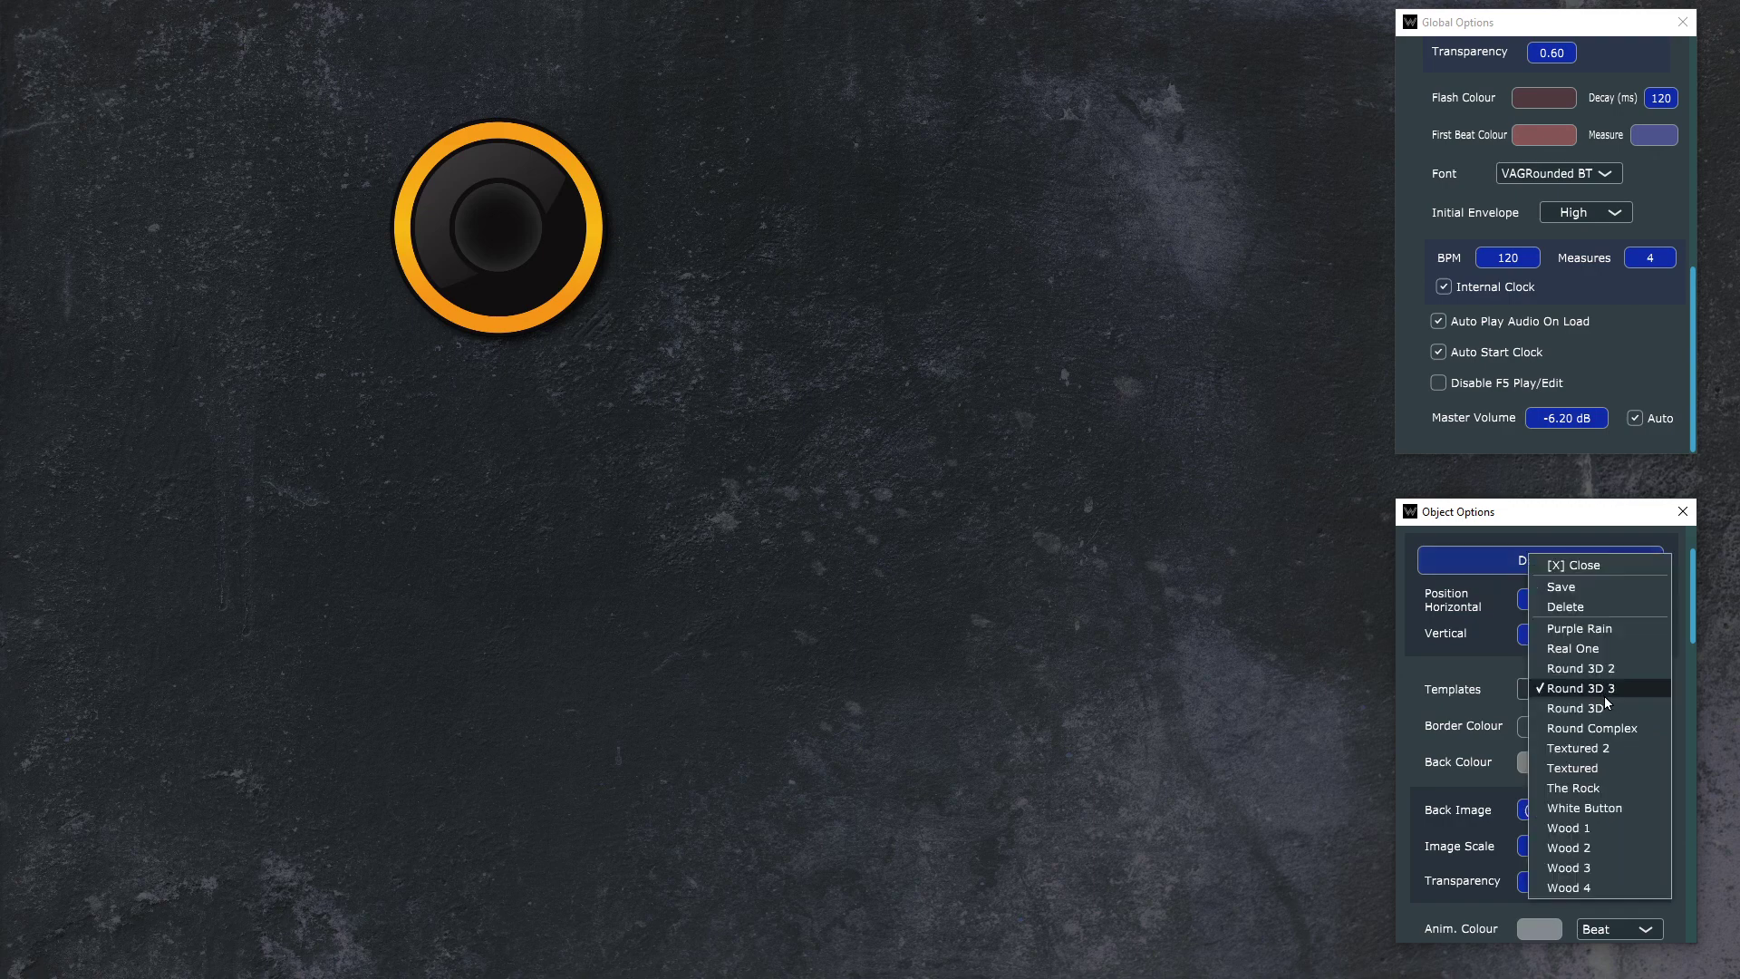
left_click(1603, 656)
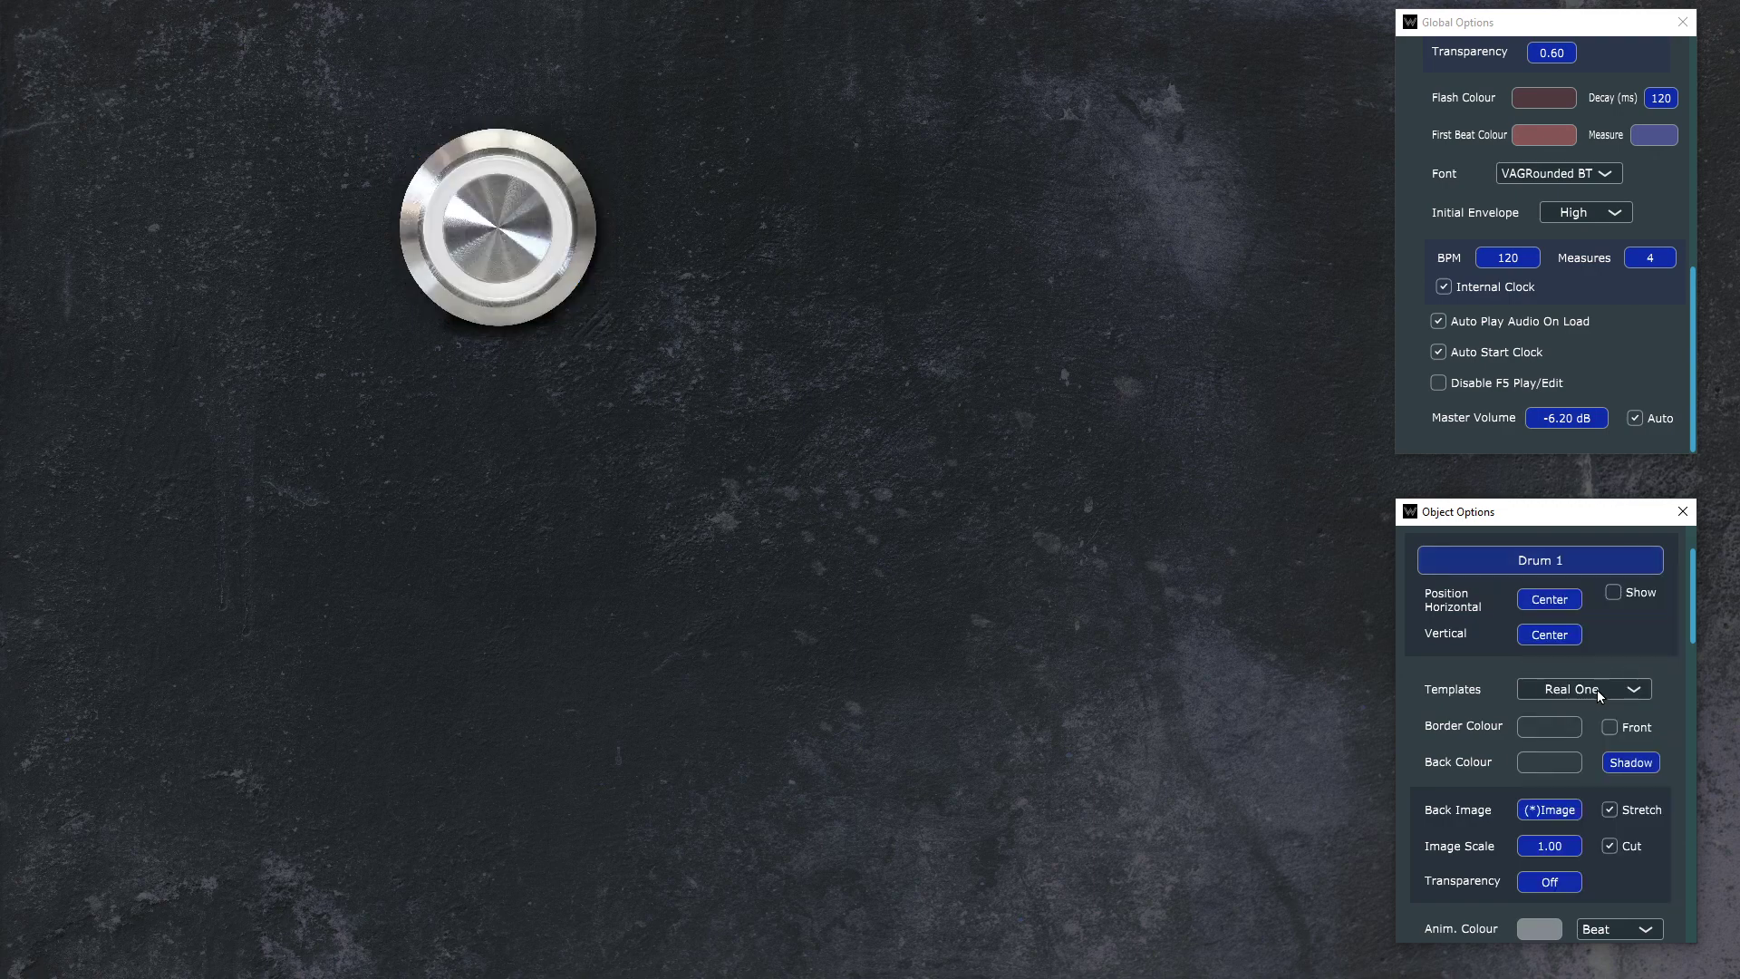
Step: Try the Purple Rain, Round 3D 3 and Round Complex templates on the Drum 1 button
left_click(1597, 689)
left_click(1601, 672)
left_click(1603, 689)
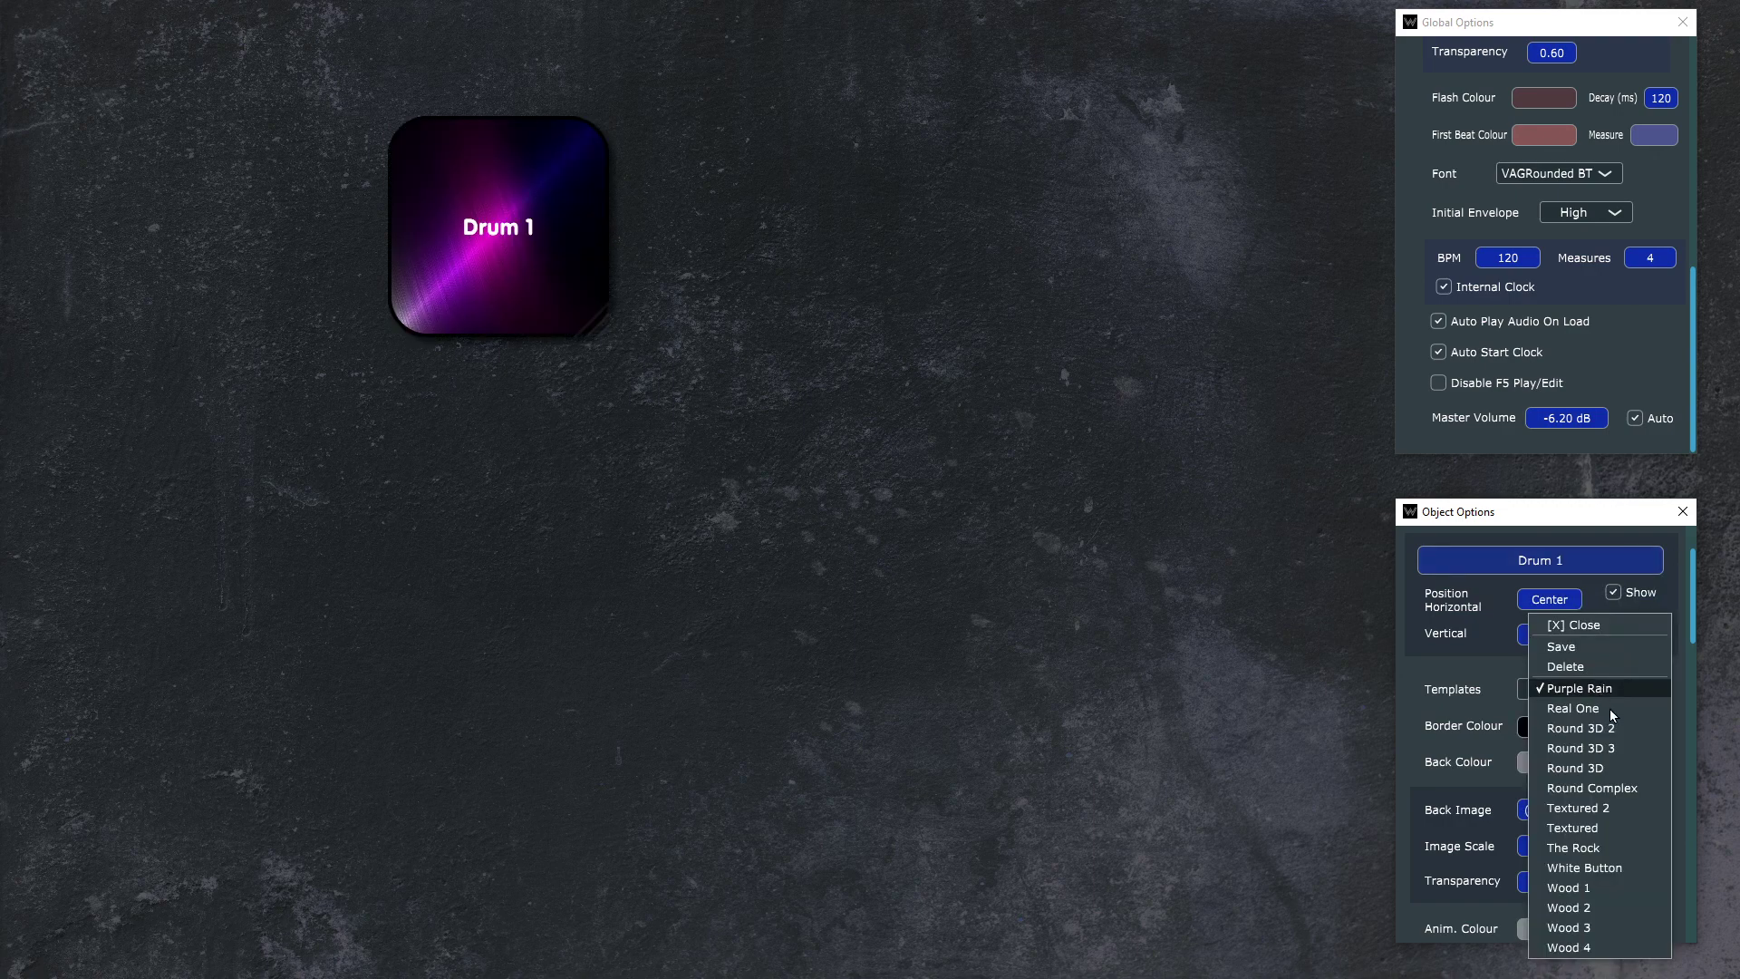
left_click(1611, 749)
left_click(1617, 693)
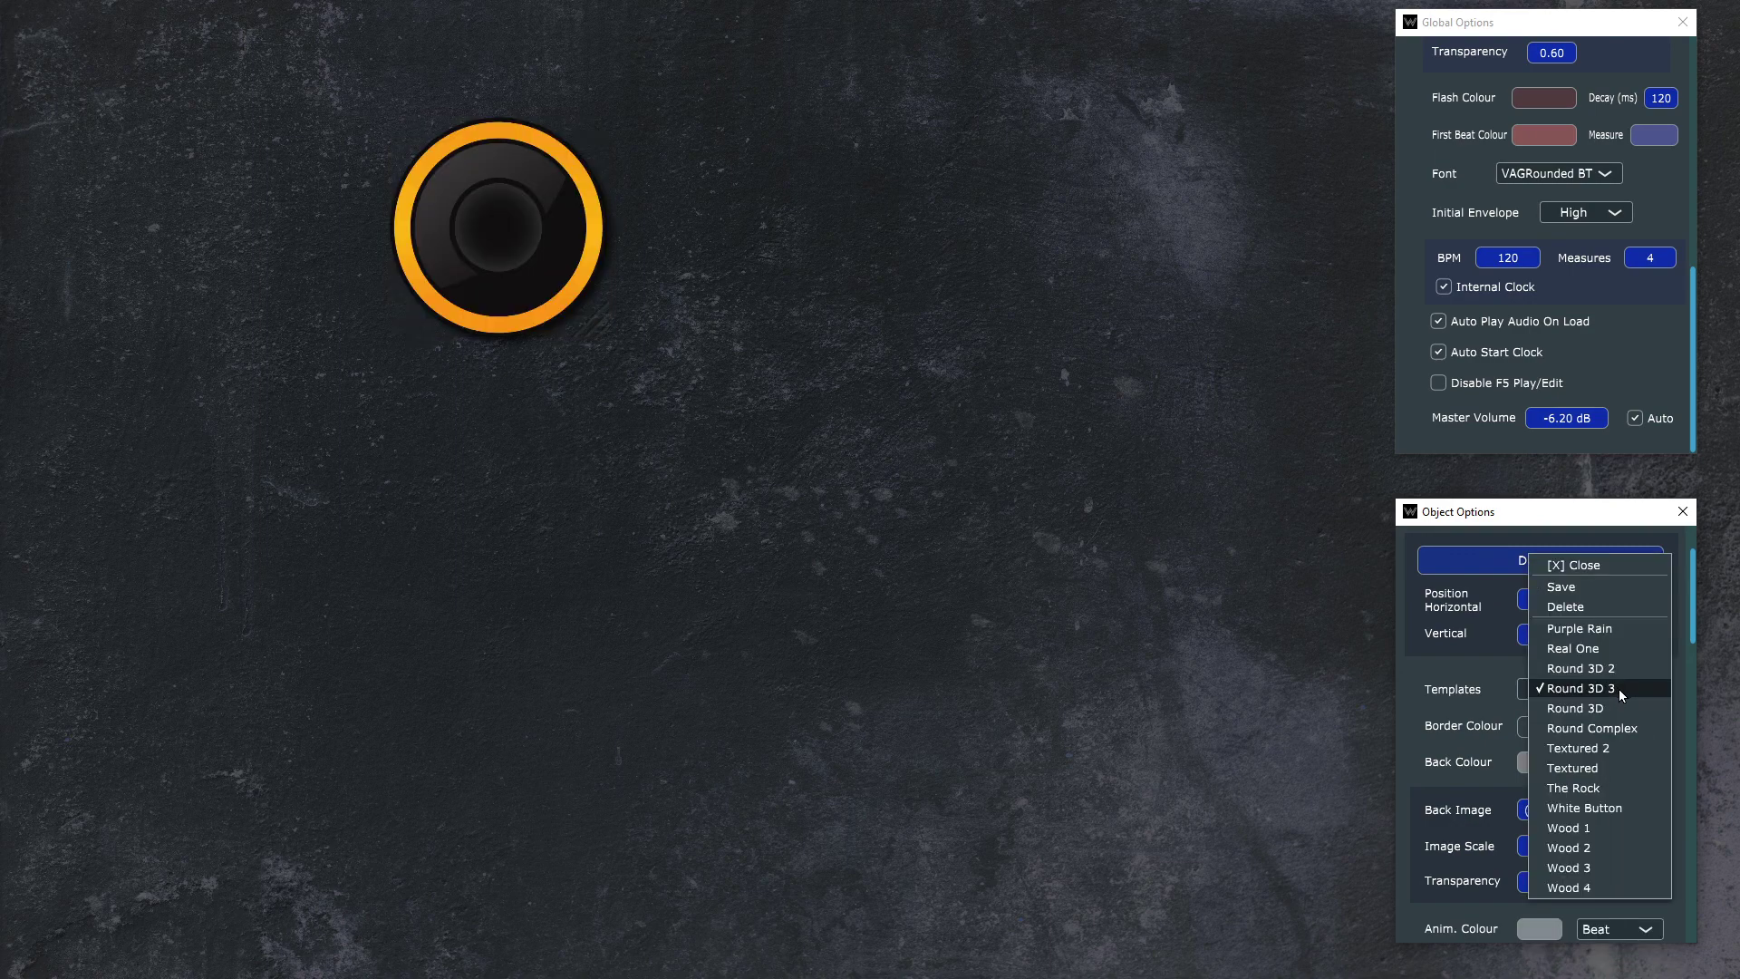
left_click(1611, 728)
left_click(1617, 691)
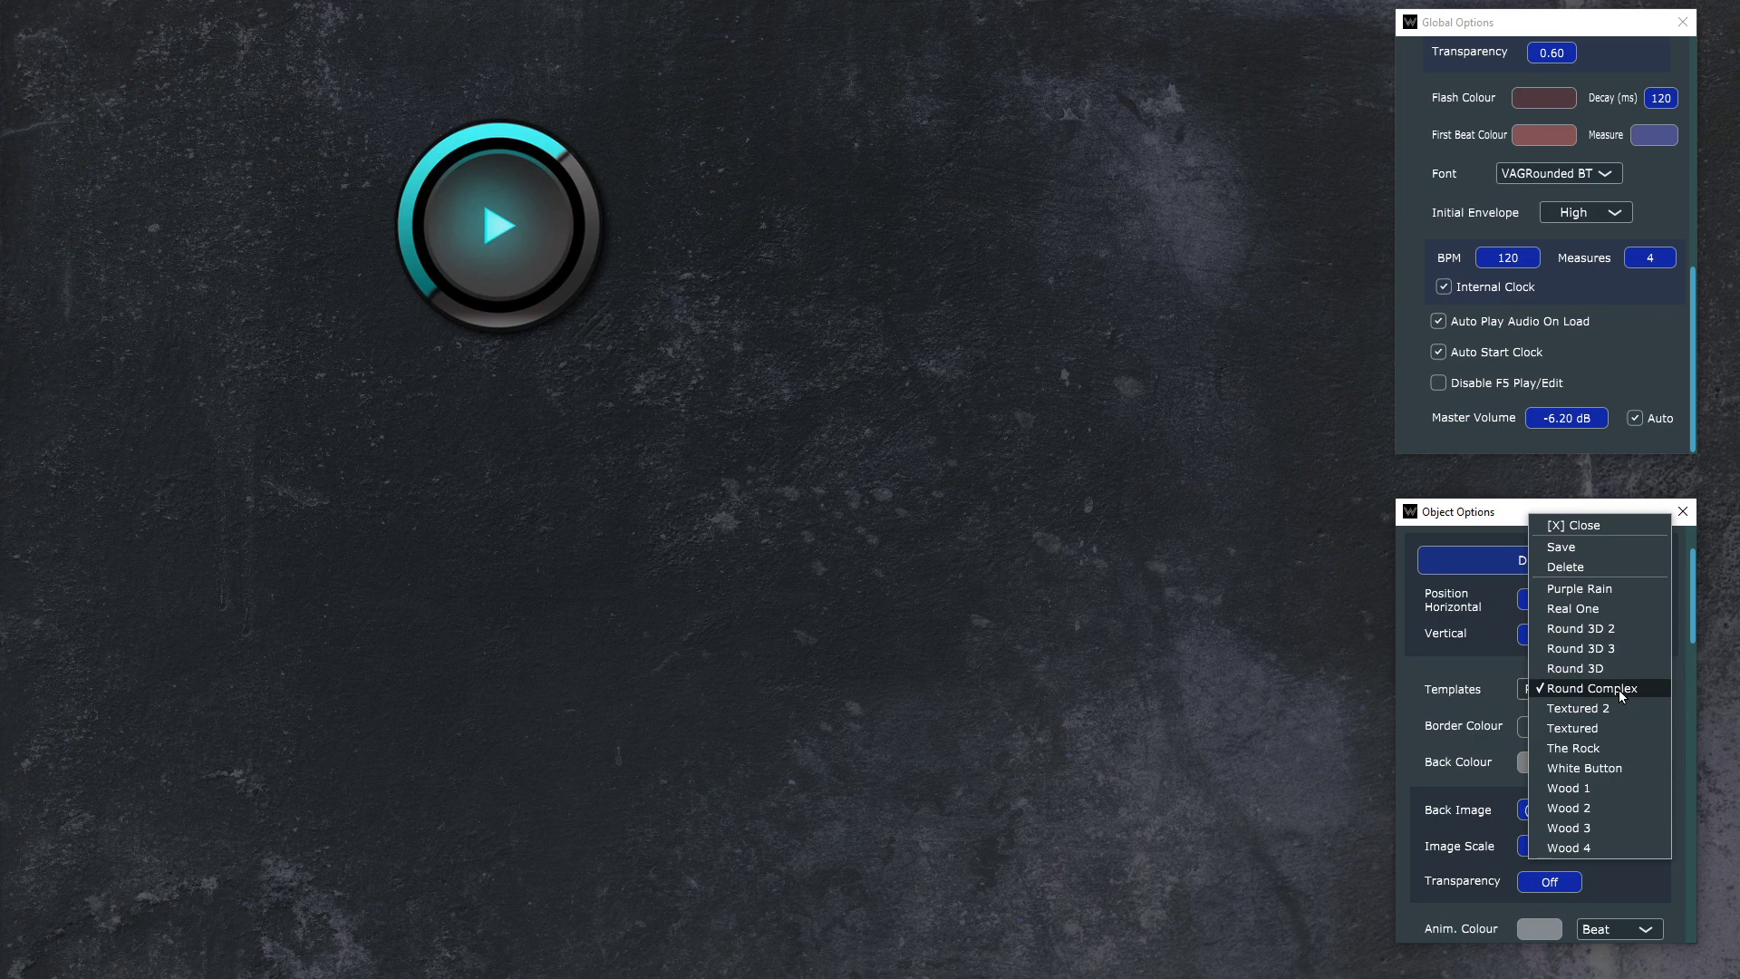
left_click(1619, 691)
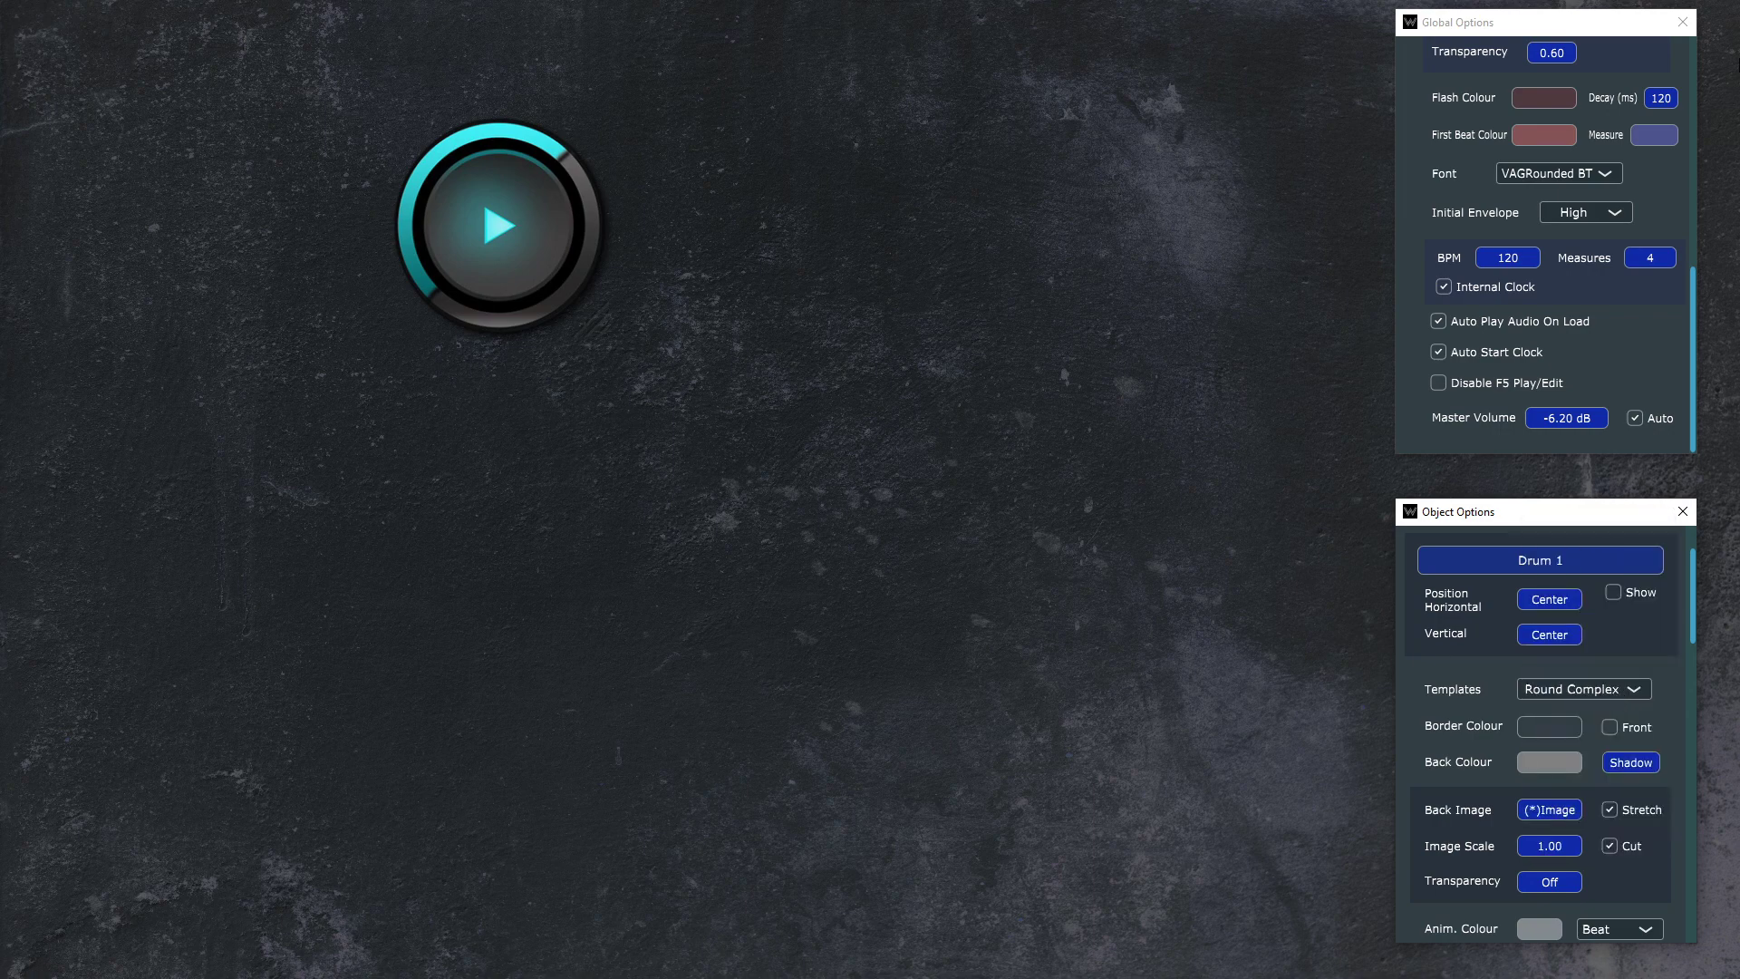
scroll(1559, 678, "down", 1)
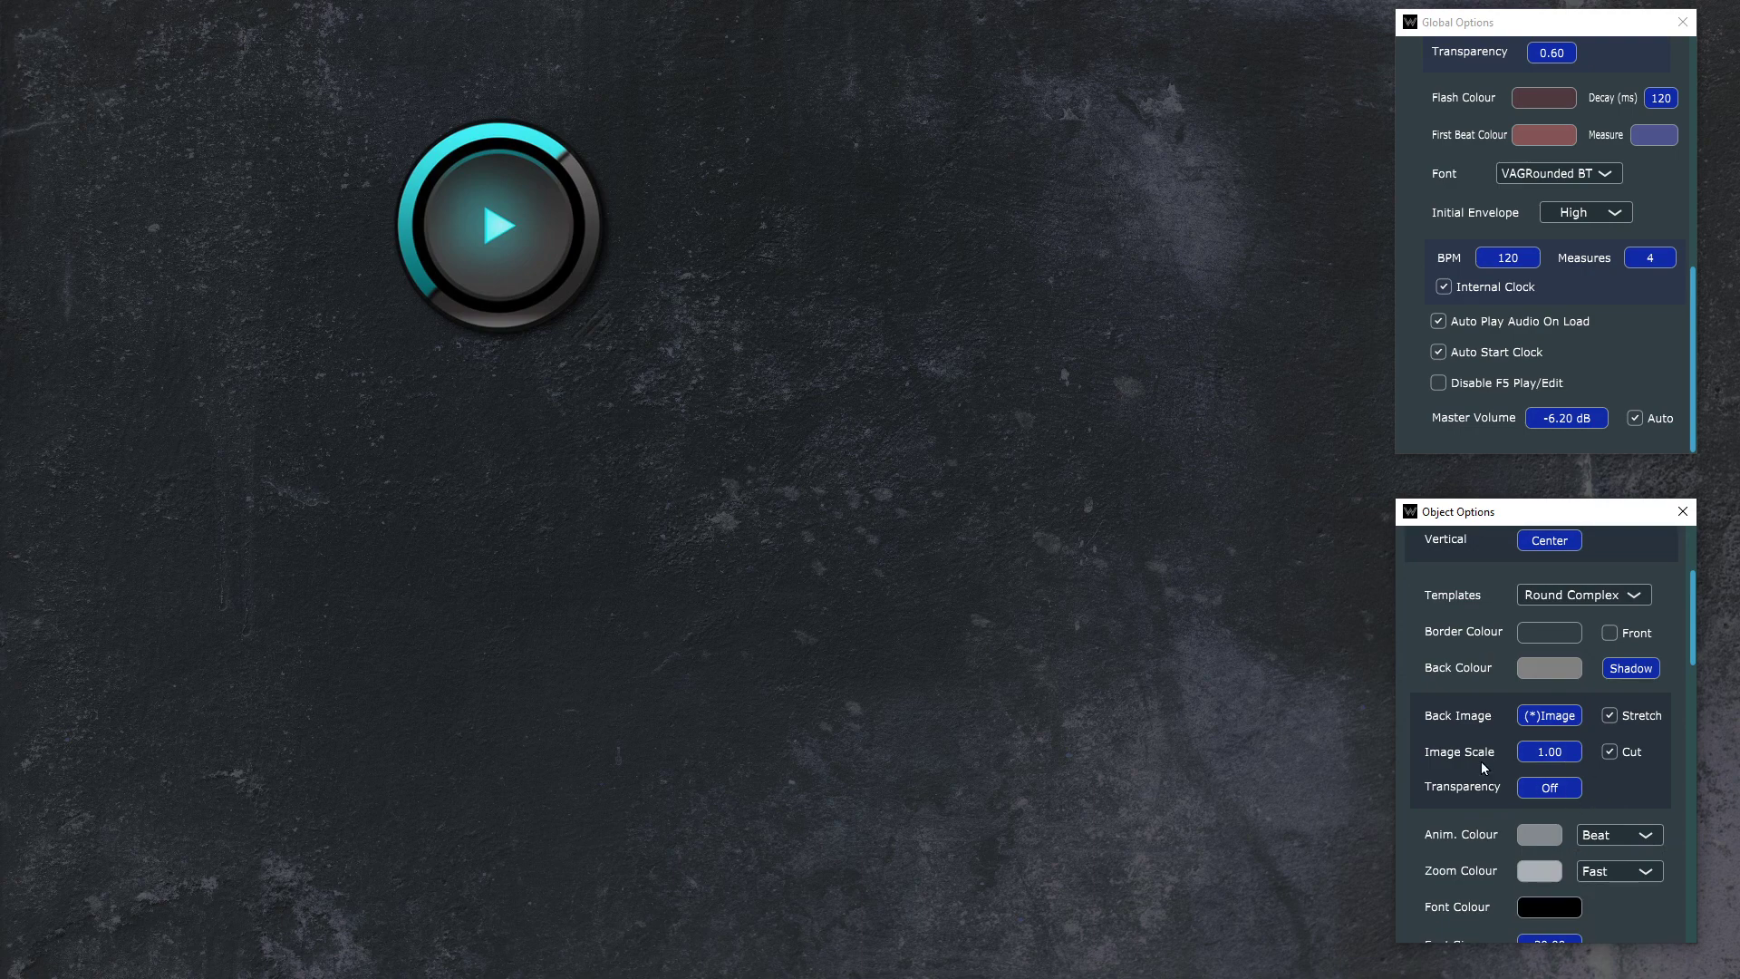
Step: Apply the White Button template to the Drum 1 button and clear its back image
left_click(1611, 596)
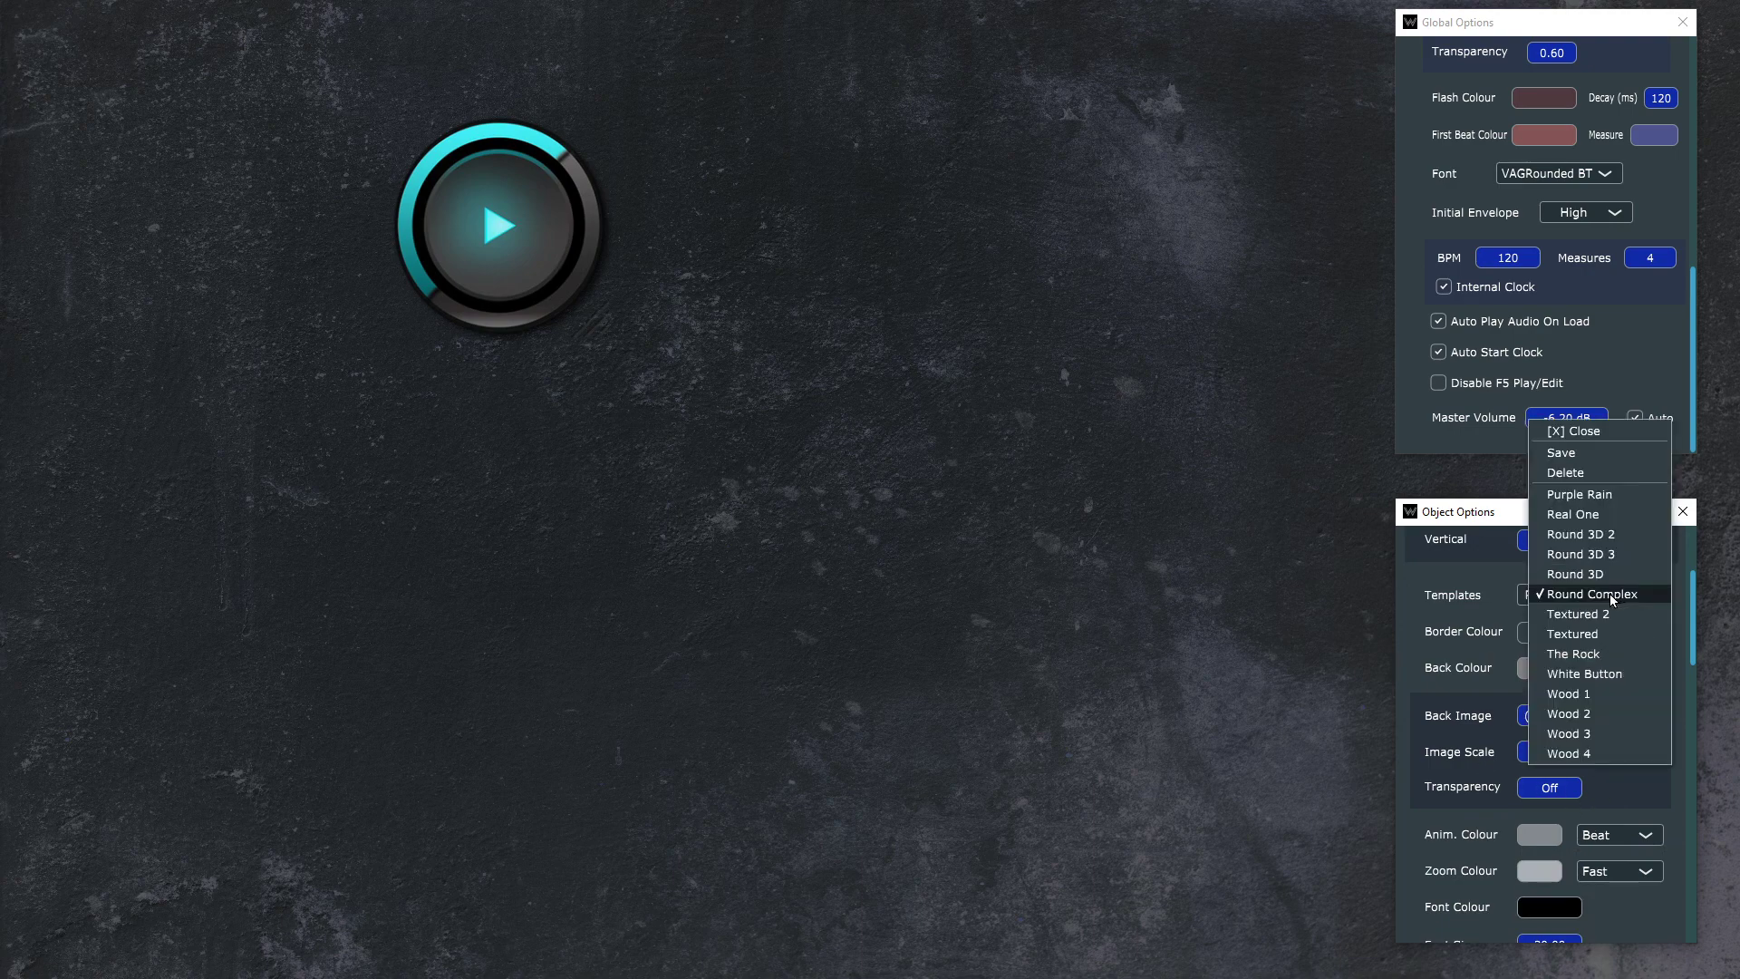
left_click(1638, 678)
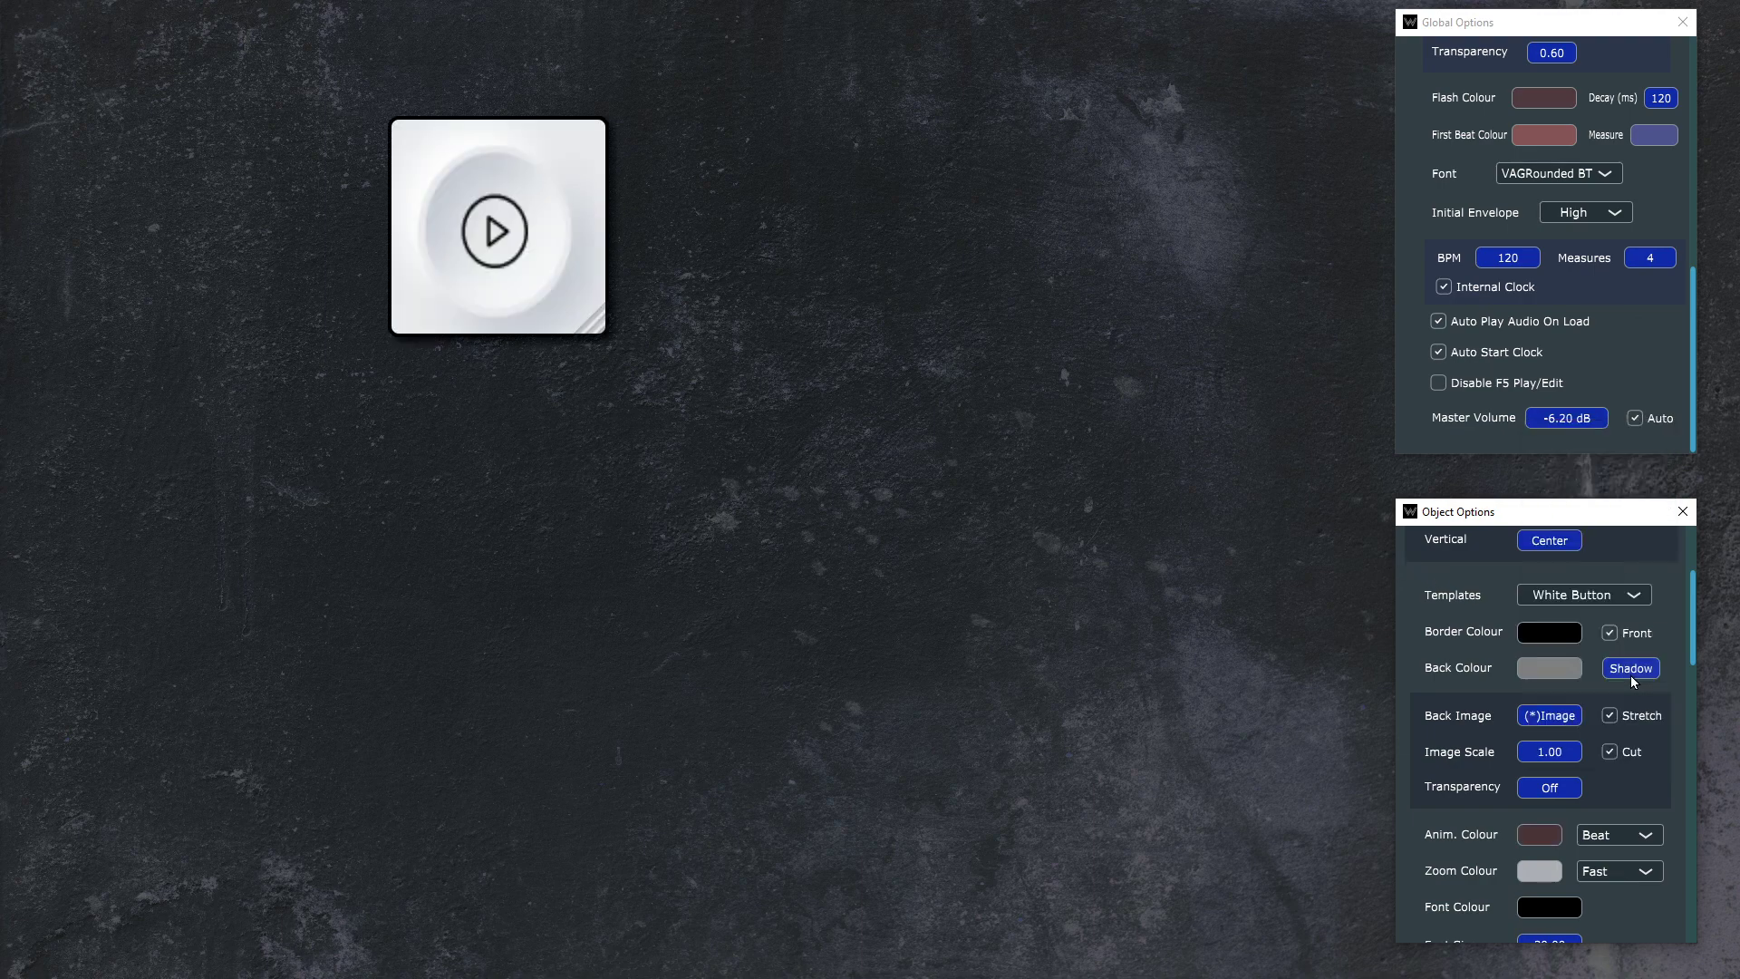
left_click(1541, 716)
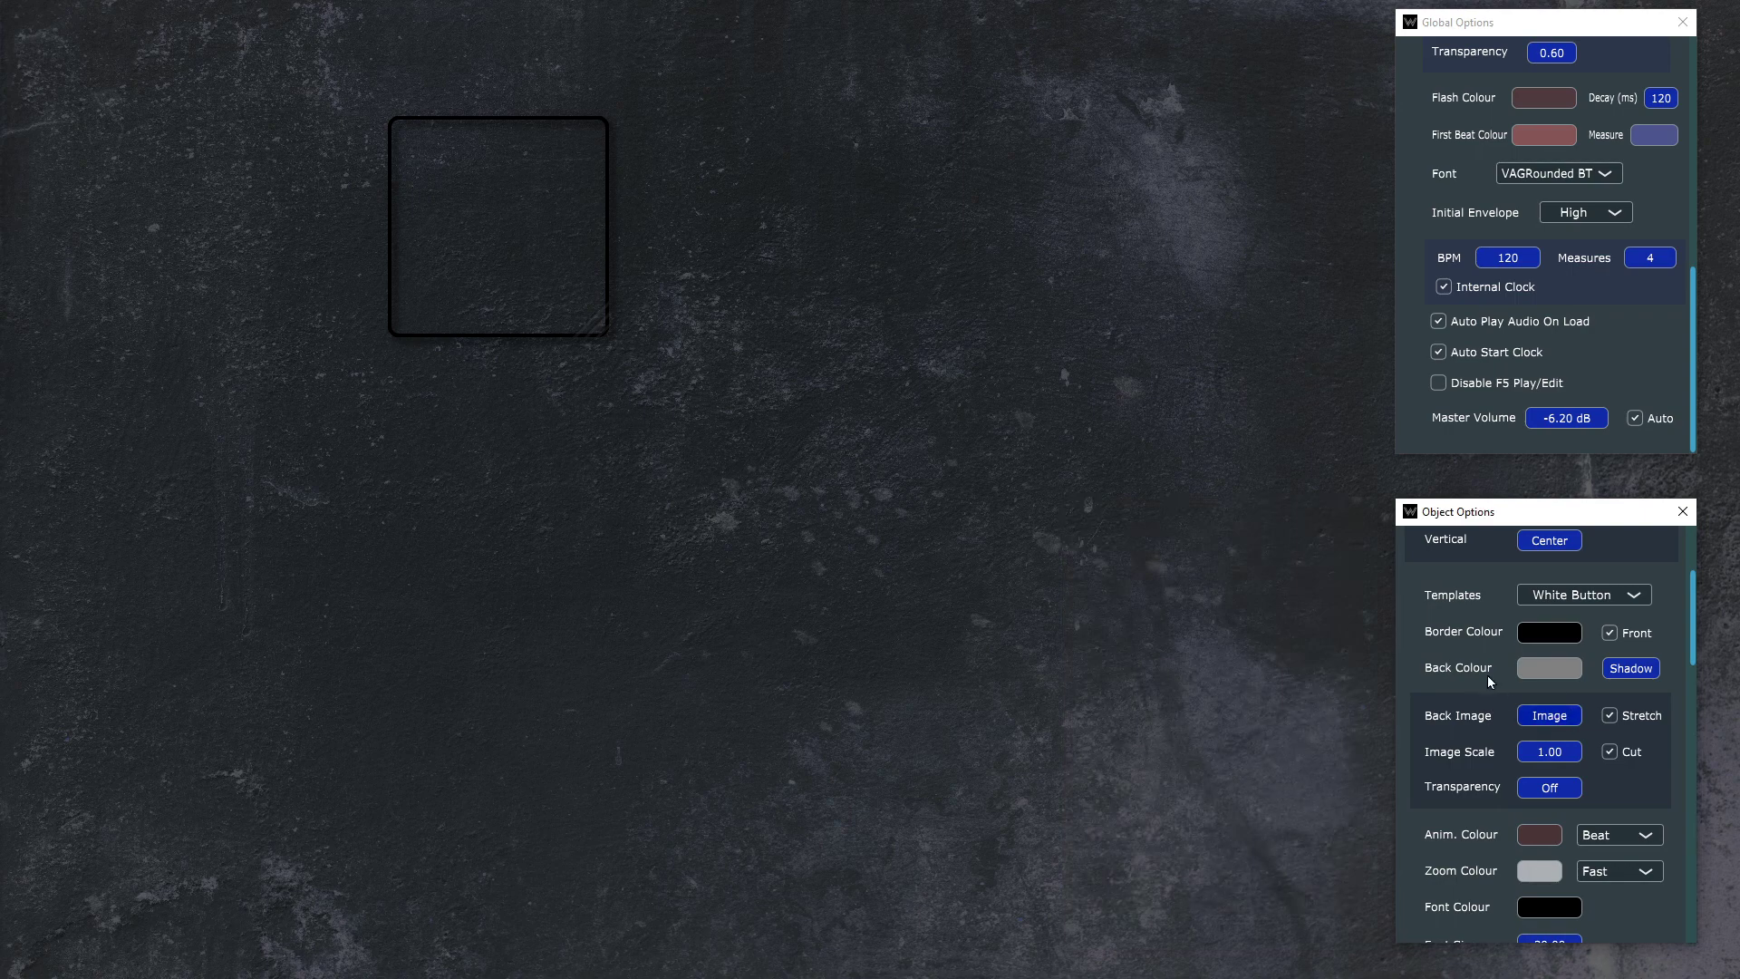
Step: Set the Drum 1 button's border colour to fully opaque red, FFFF0000
left_click(1557, 632)
left_click_drag(1511, 250, 1677, 43)
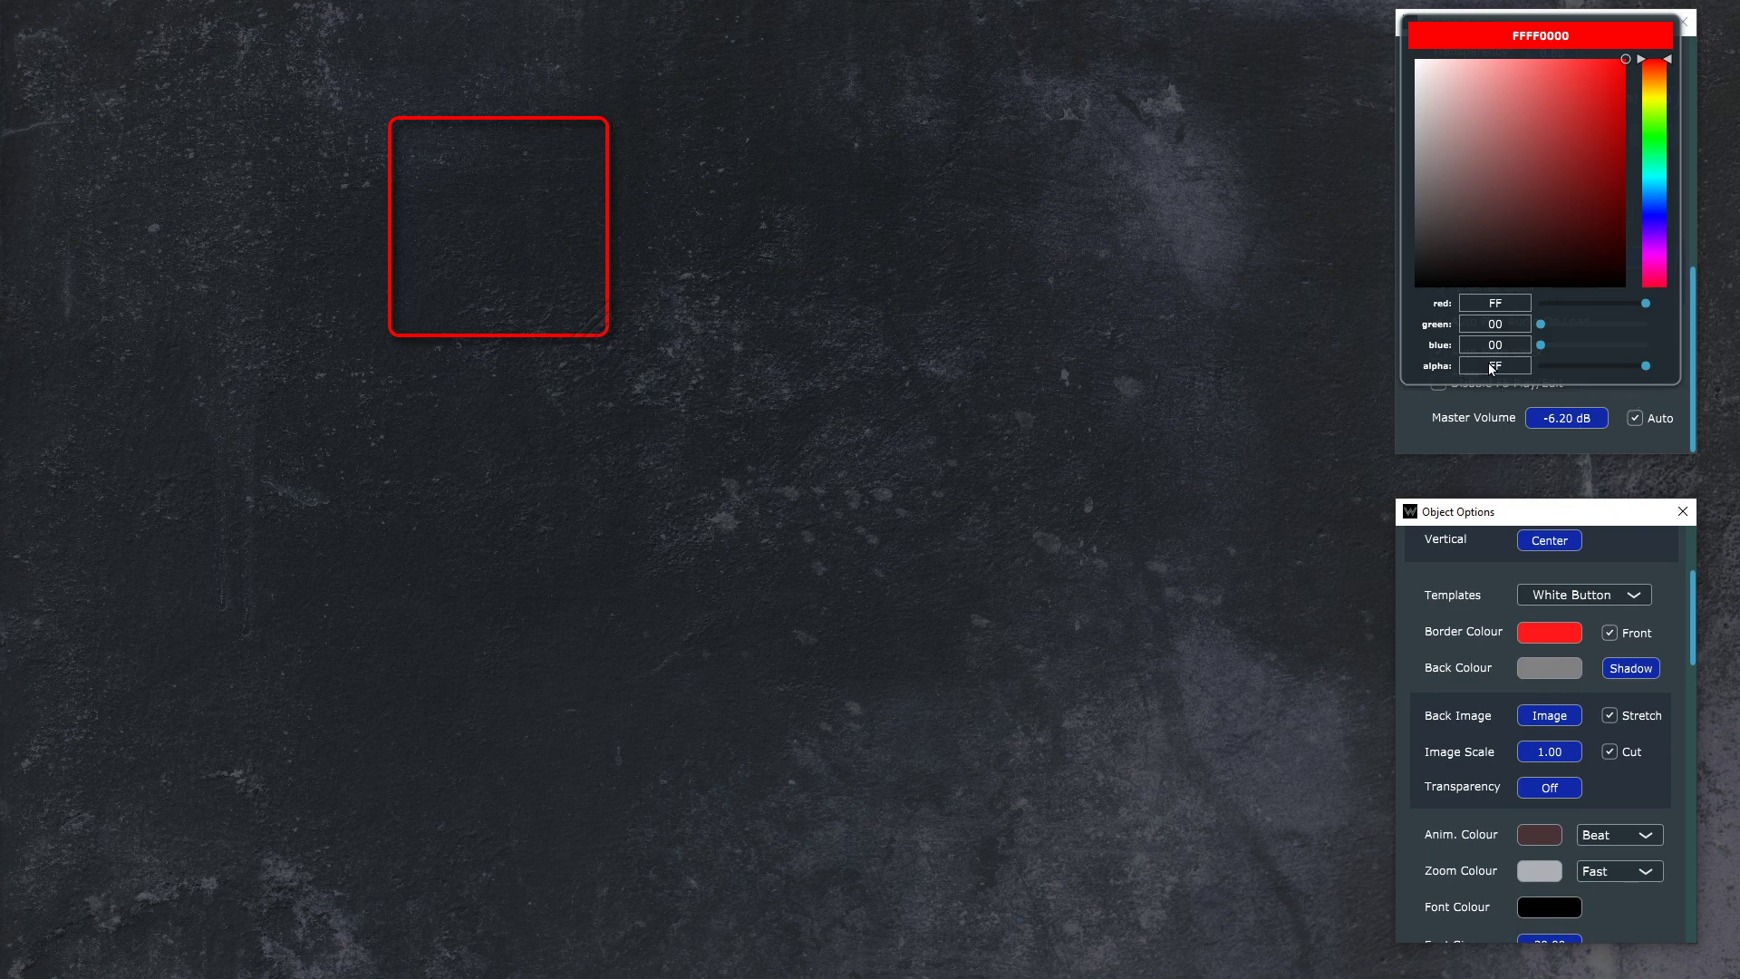
left_click_drag(1595, 366, 1659, 373)
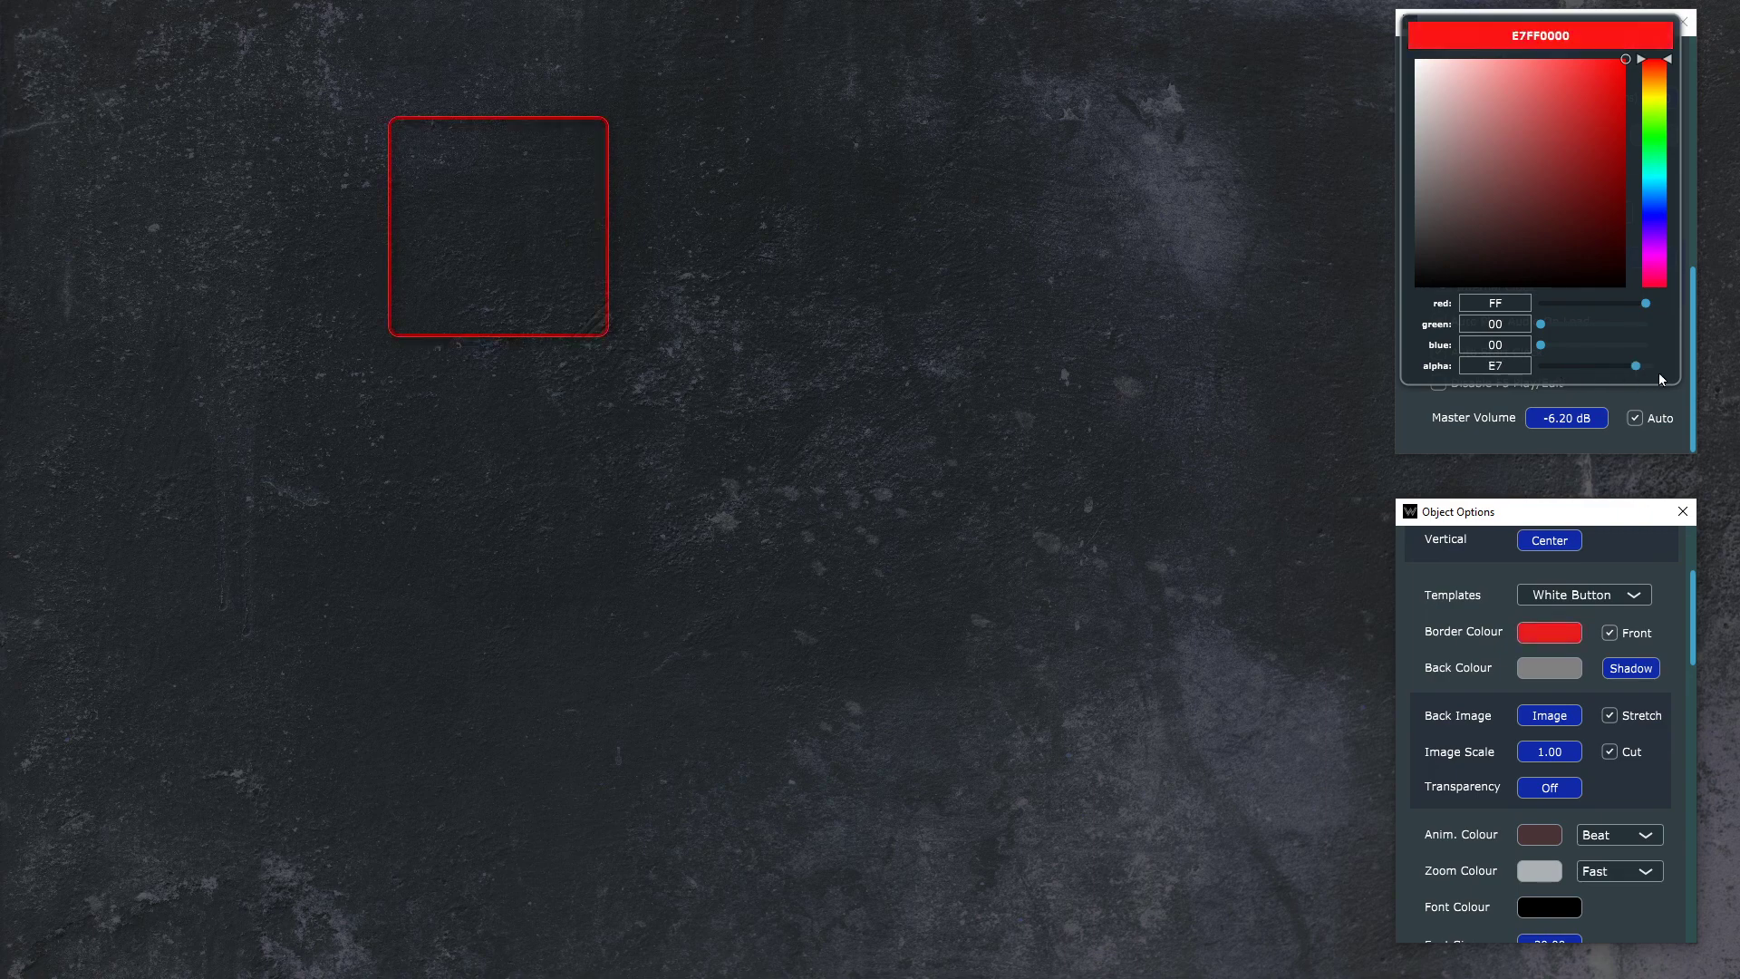
Step: Set the Drum 1 button's back colour to bright green, FF00FF31
left_click(1558, 672)
left_click(1558, 672)
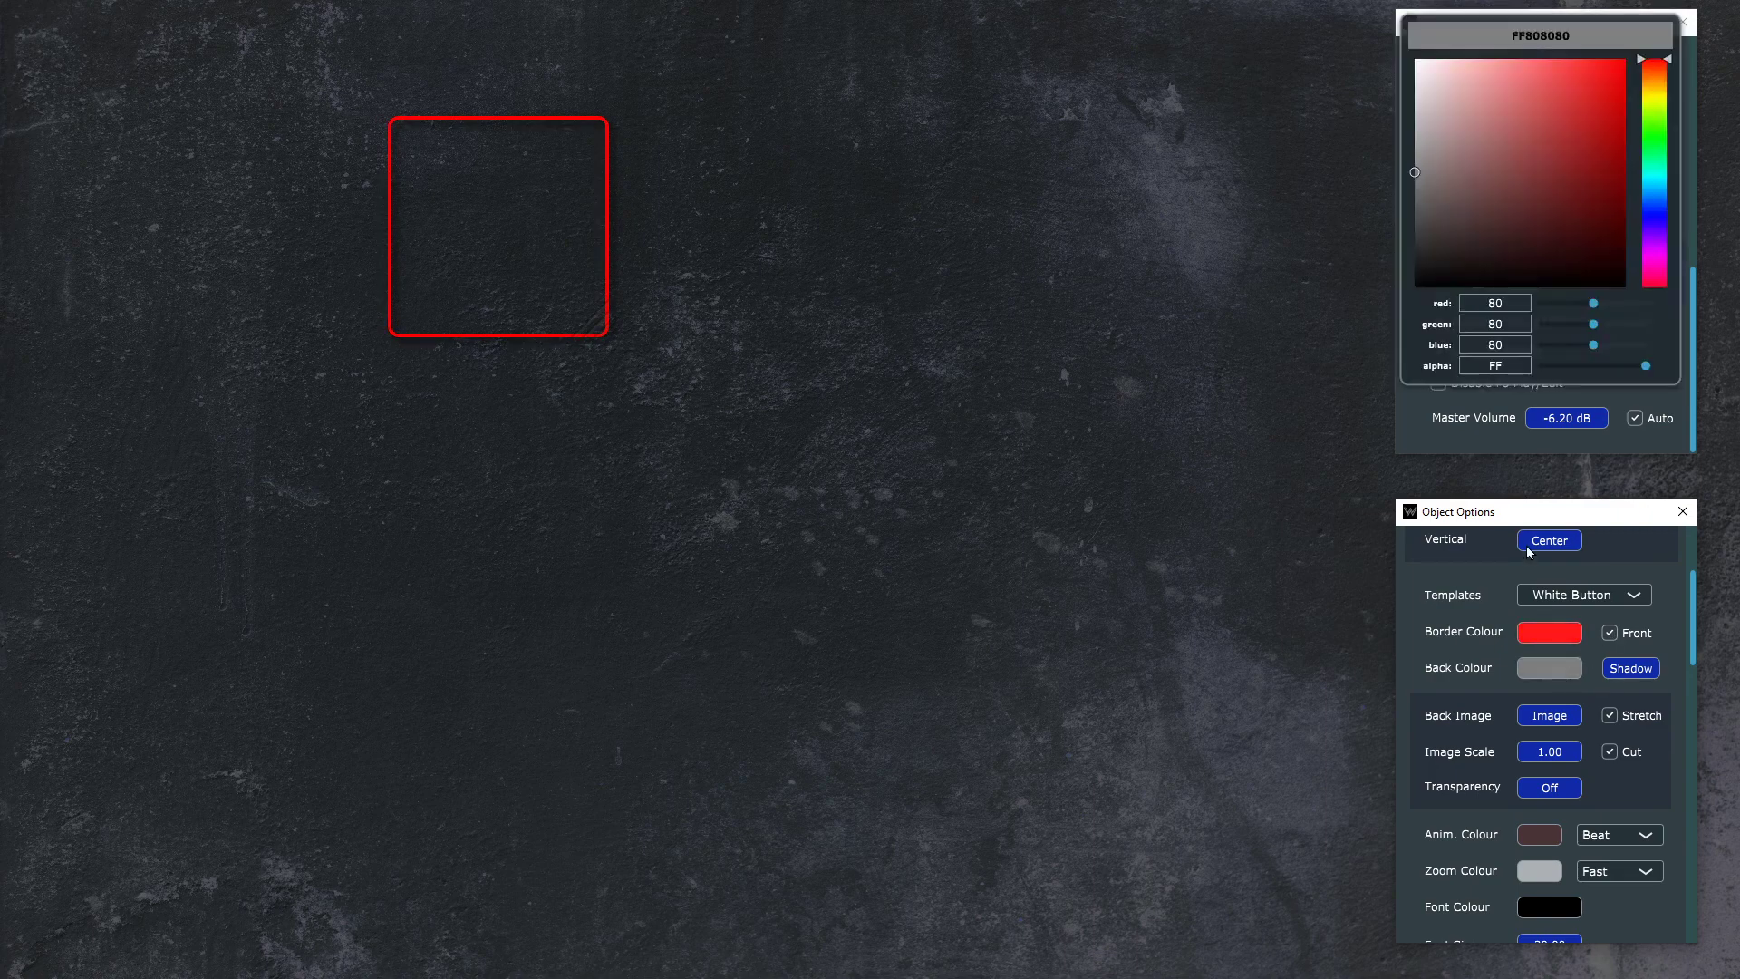
left_click(1660, 142)
left_click_drag(1594, 129, 1628, 56)
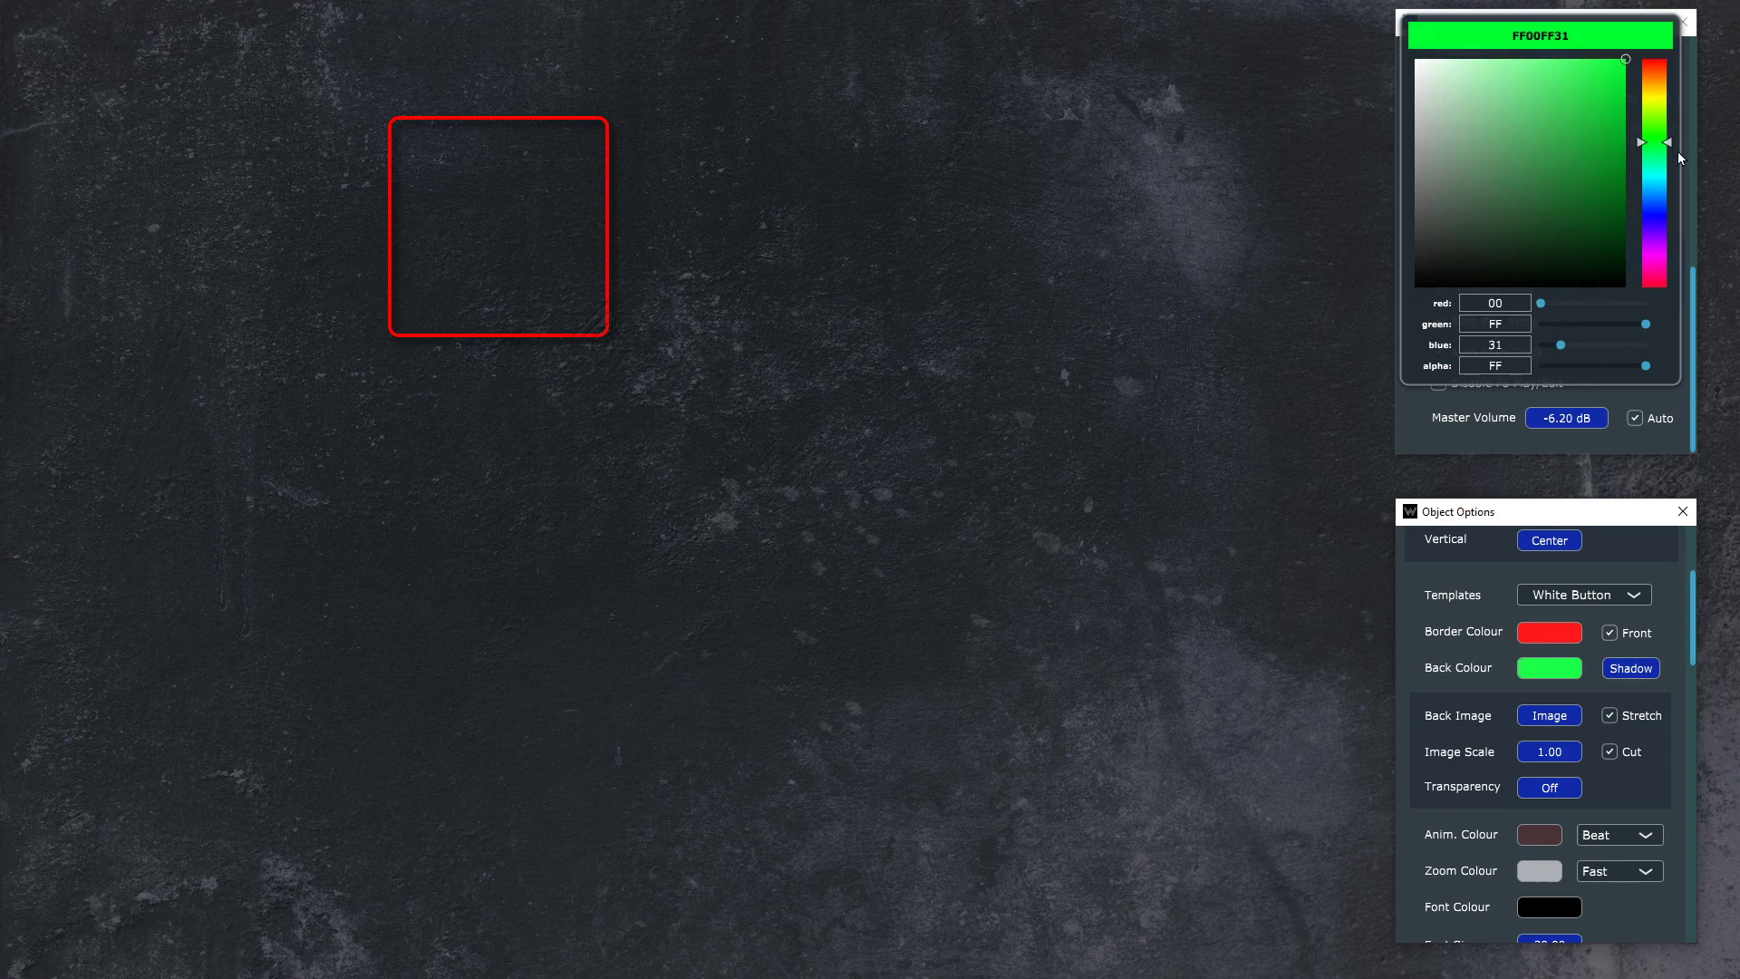
left_click(1623, 554)
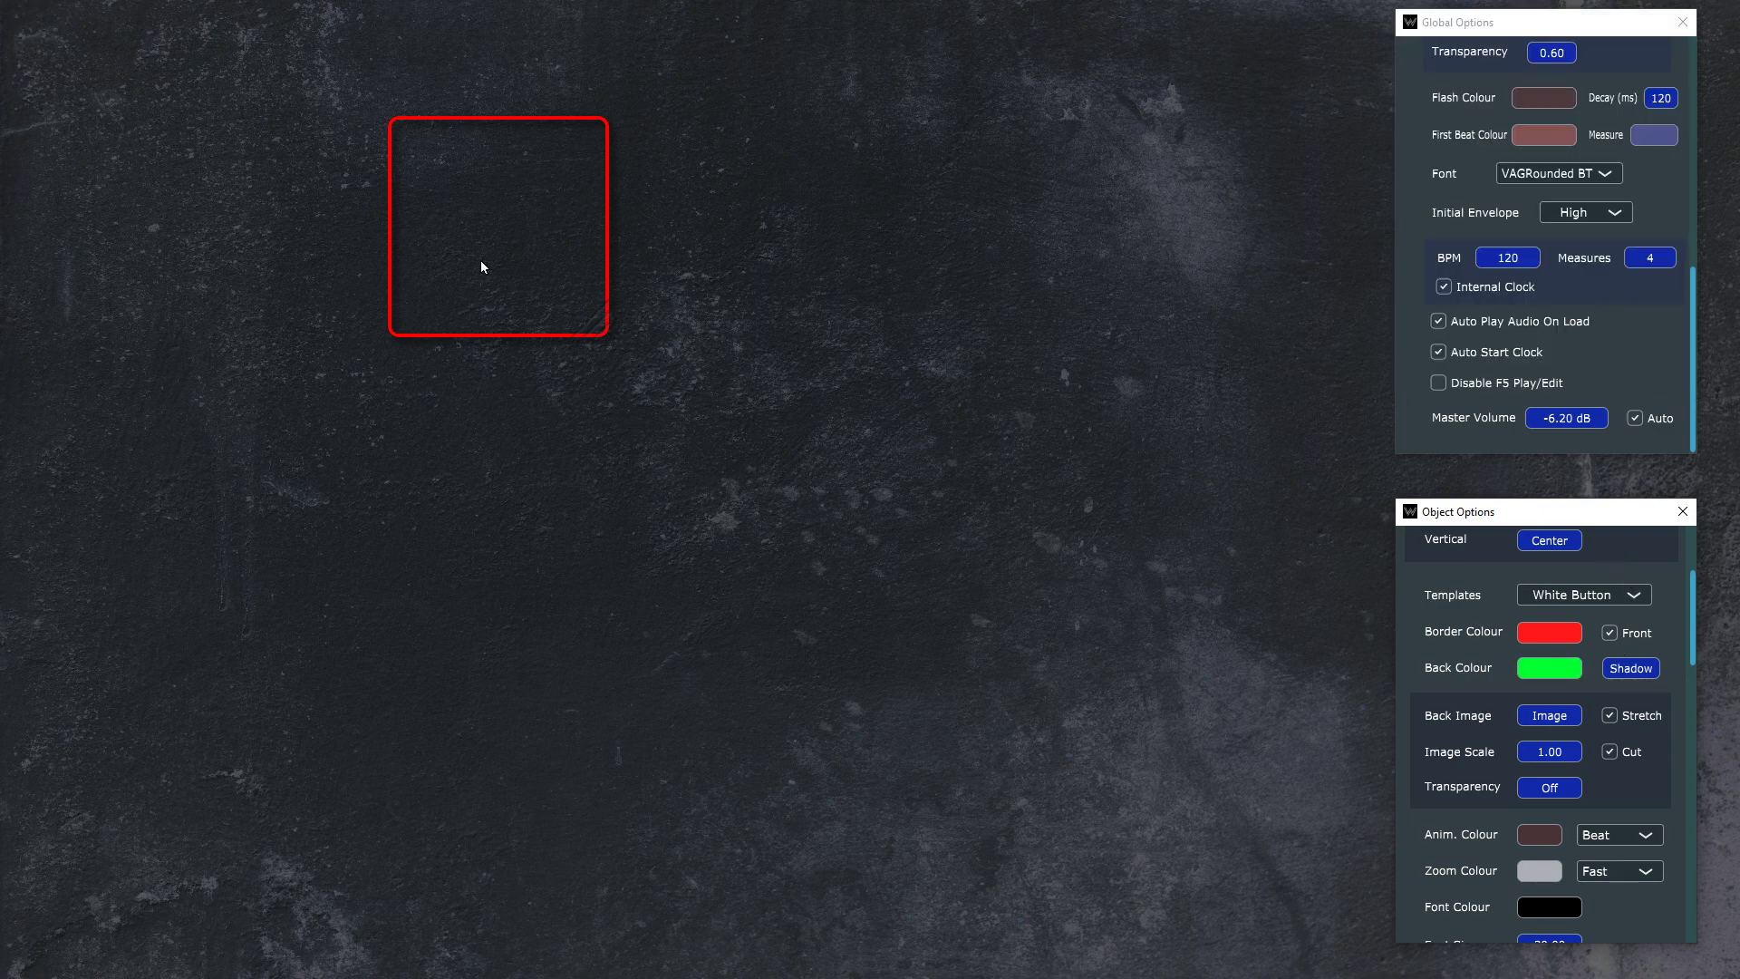
Step: Turn on Fill for the Drum 1 button, and try its border without the Front option before restoring it
scroll(1618, 726, "down", 3)
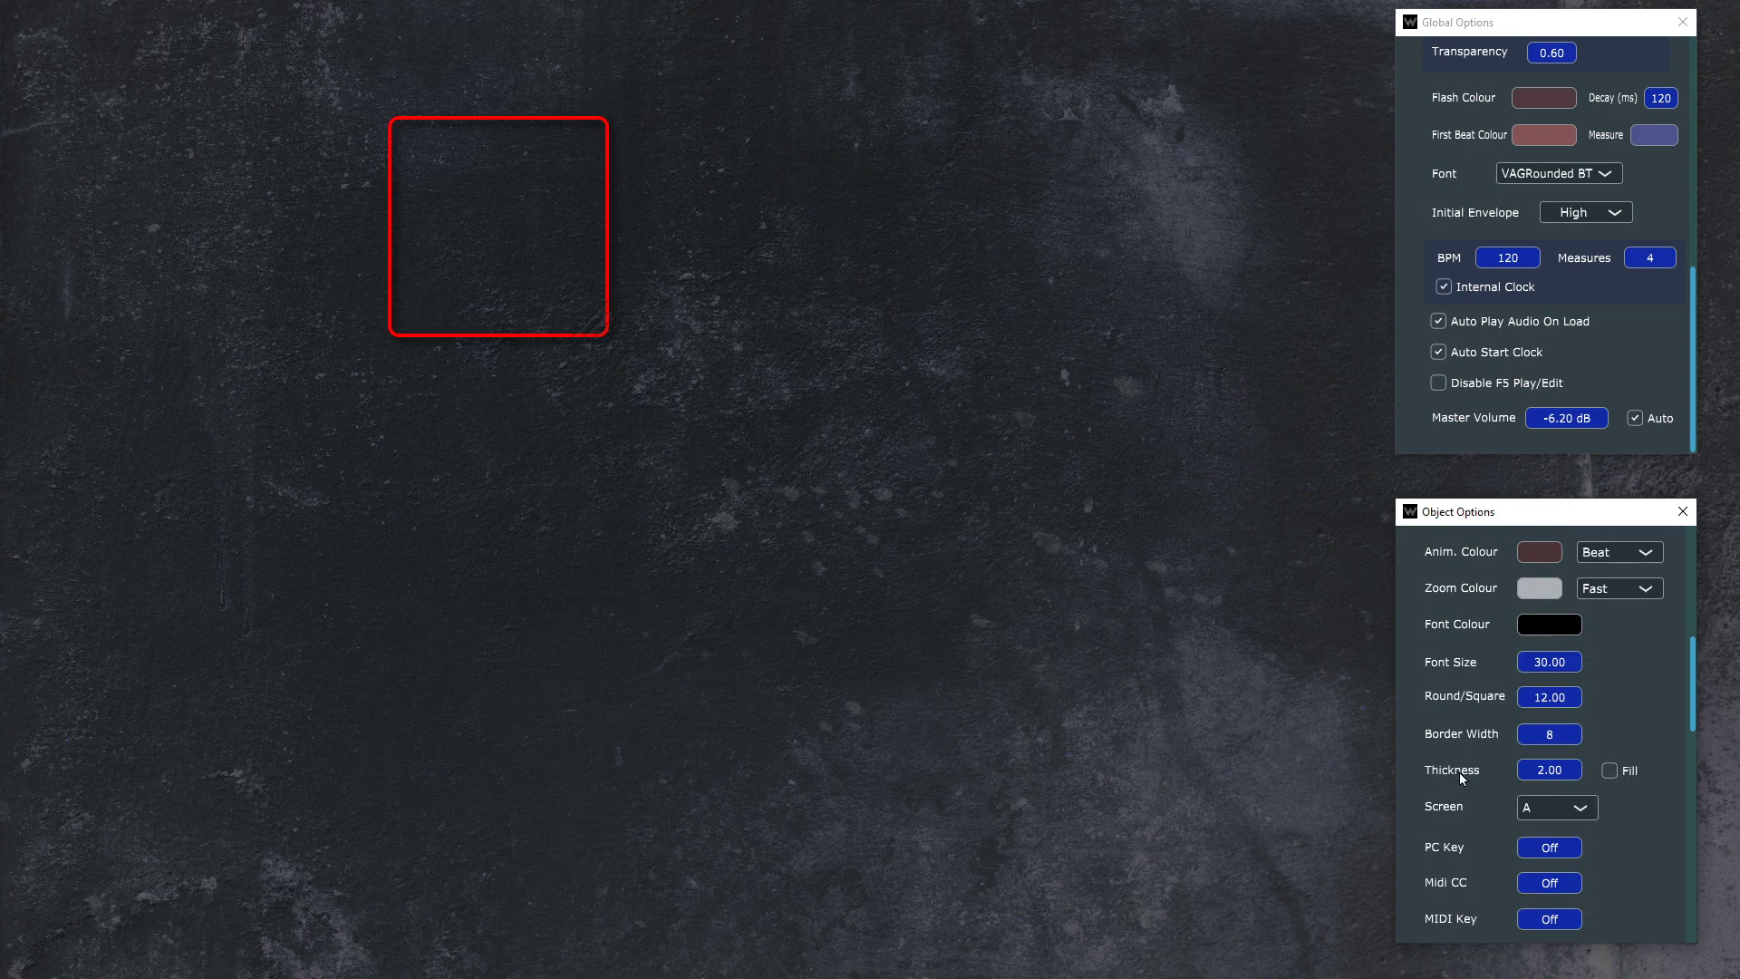
left_click(1609, 770)
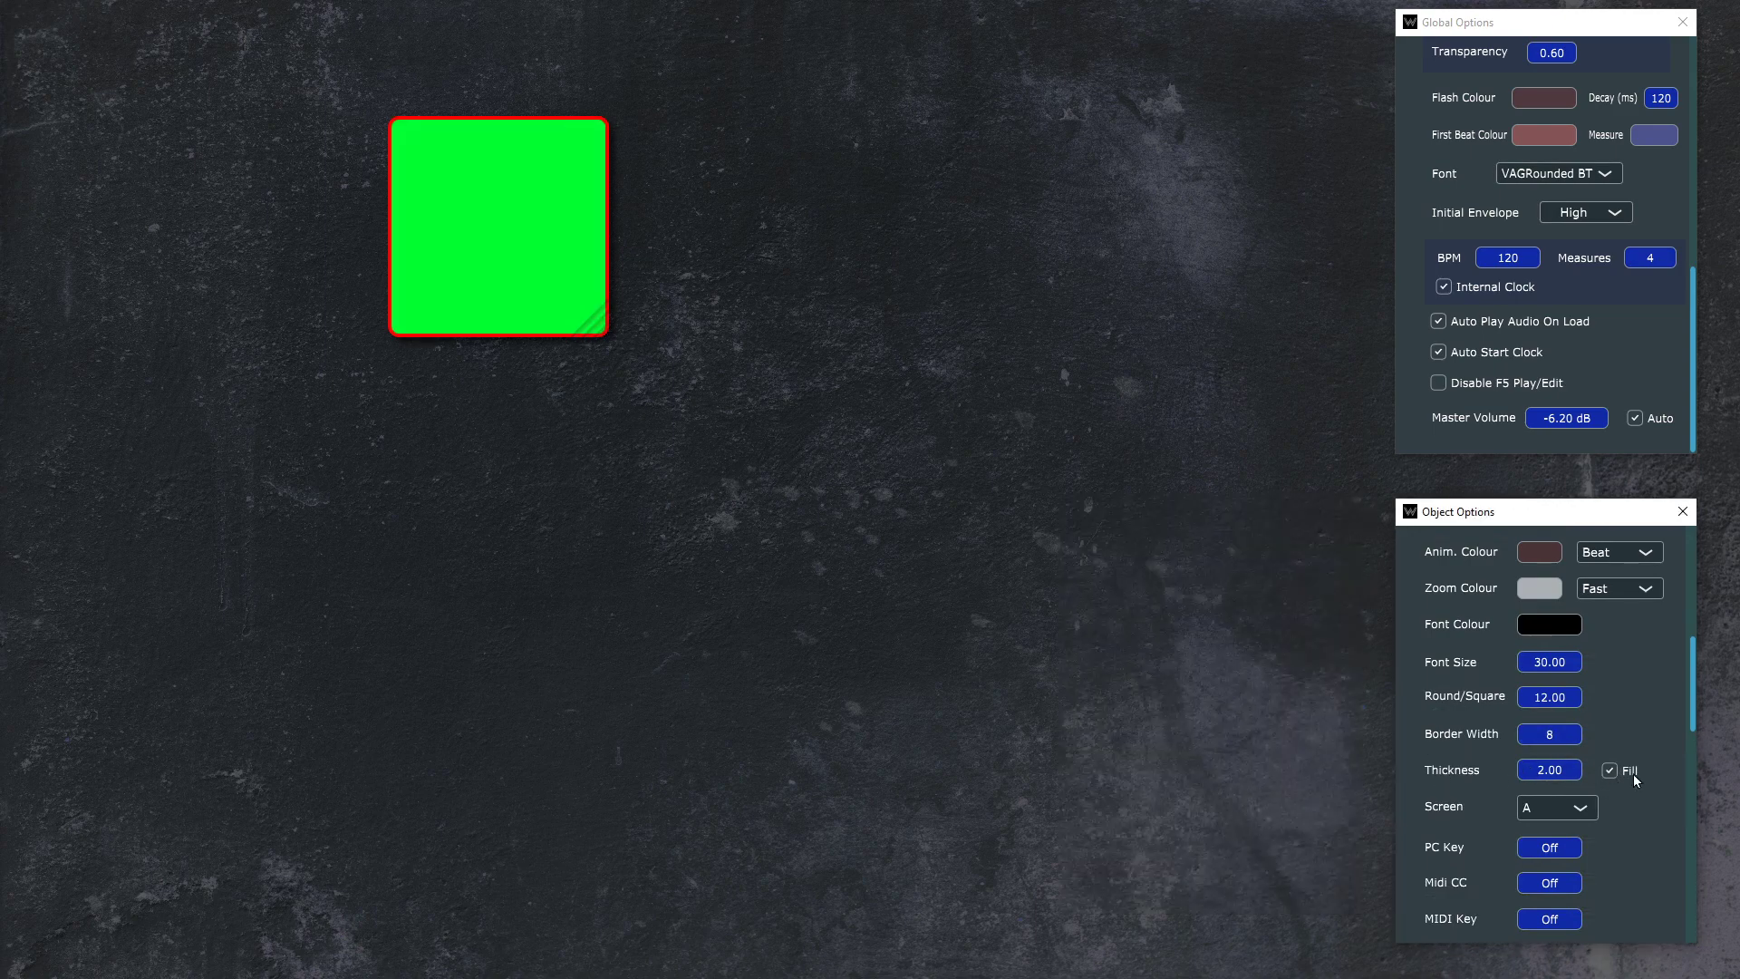
scroll(1633, 777, "up", 5)
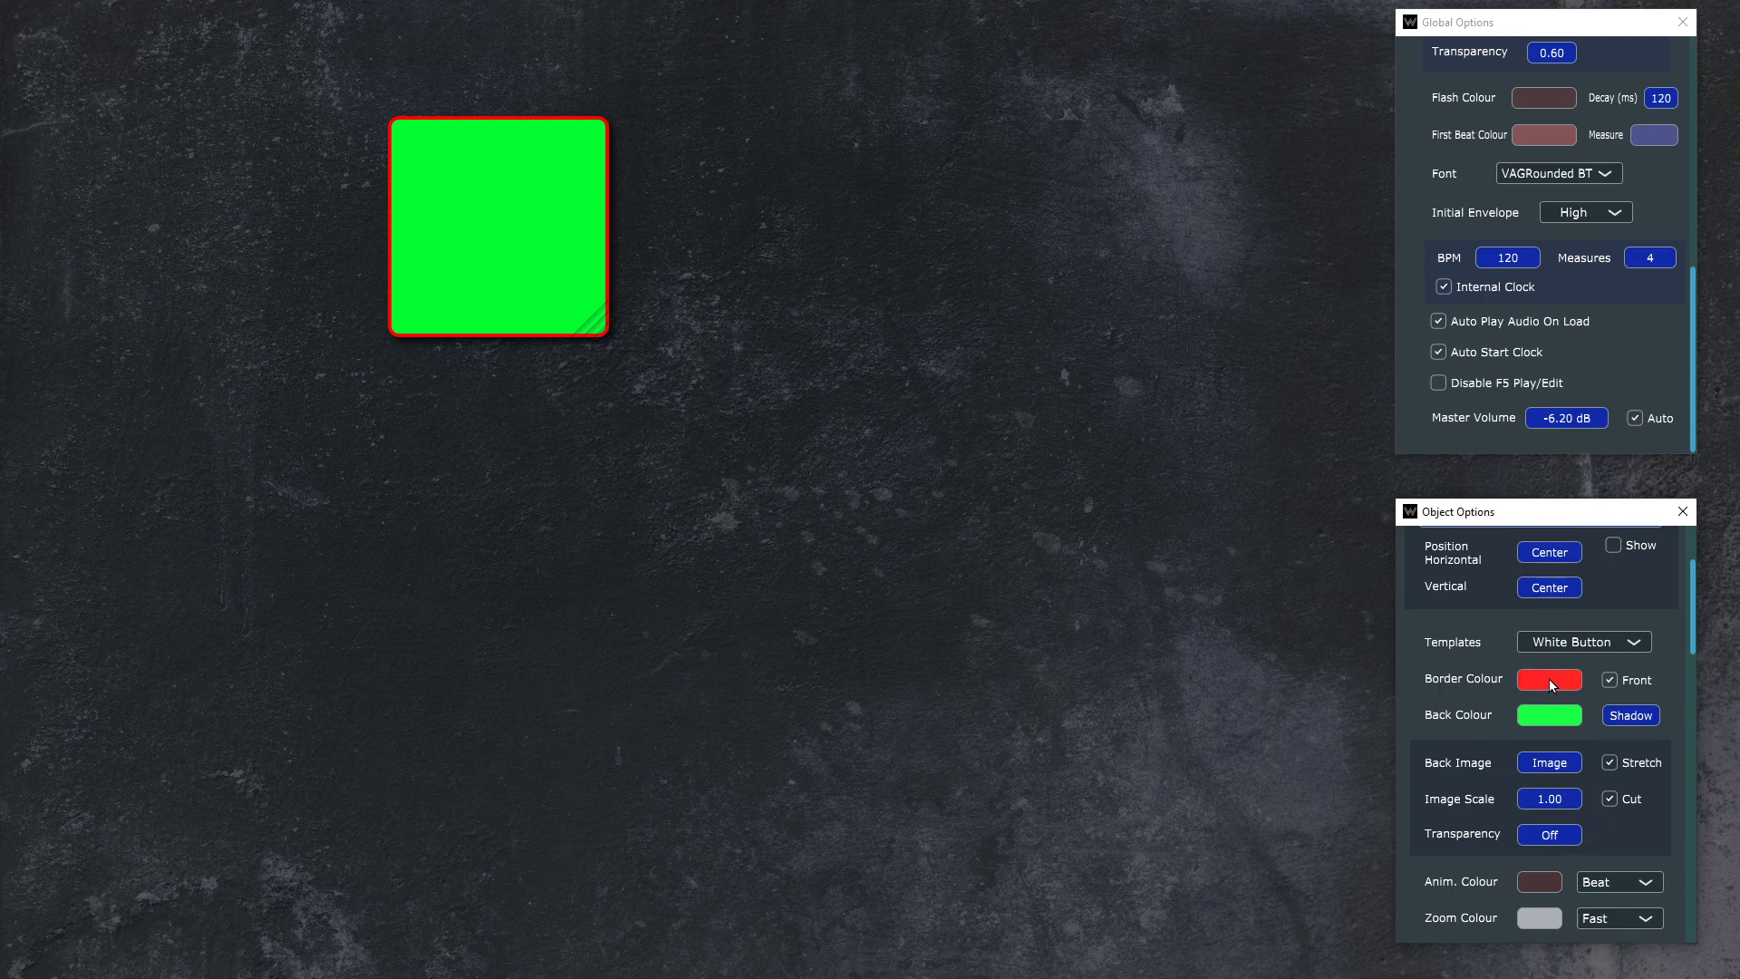
left_click(1632, 682)
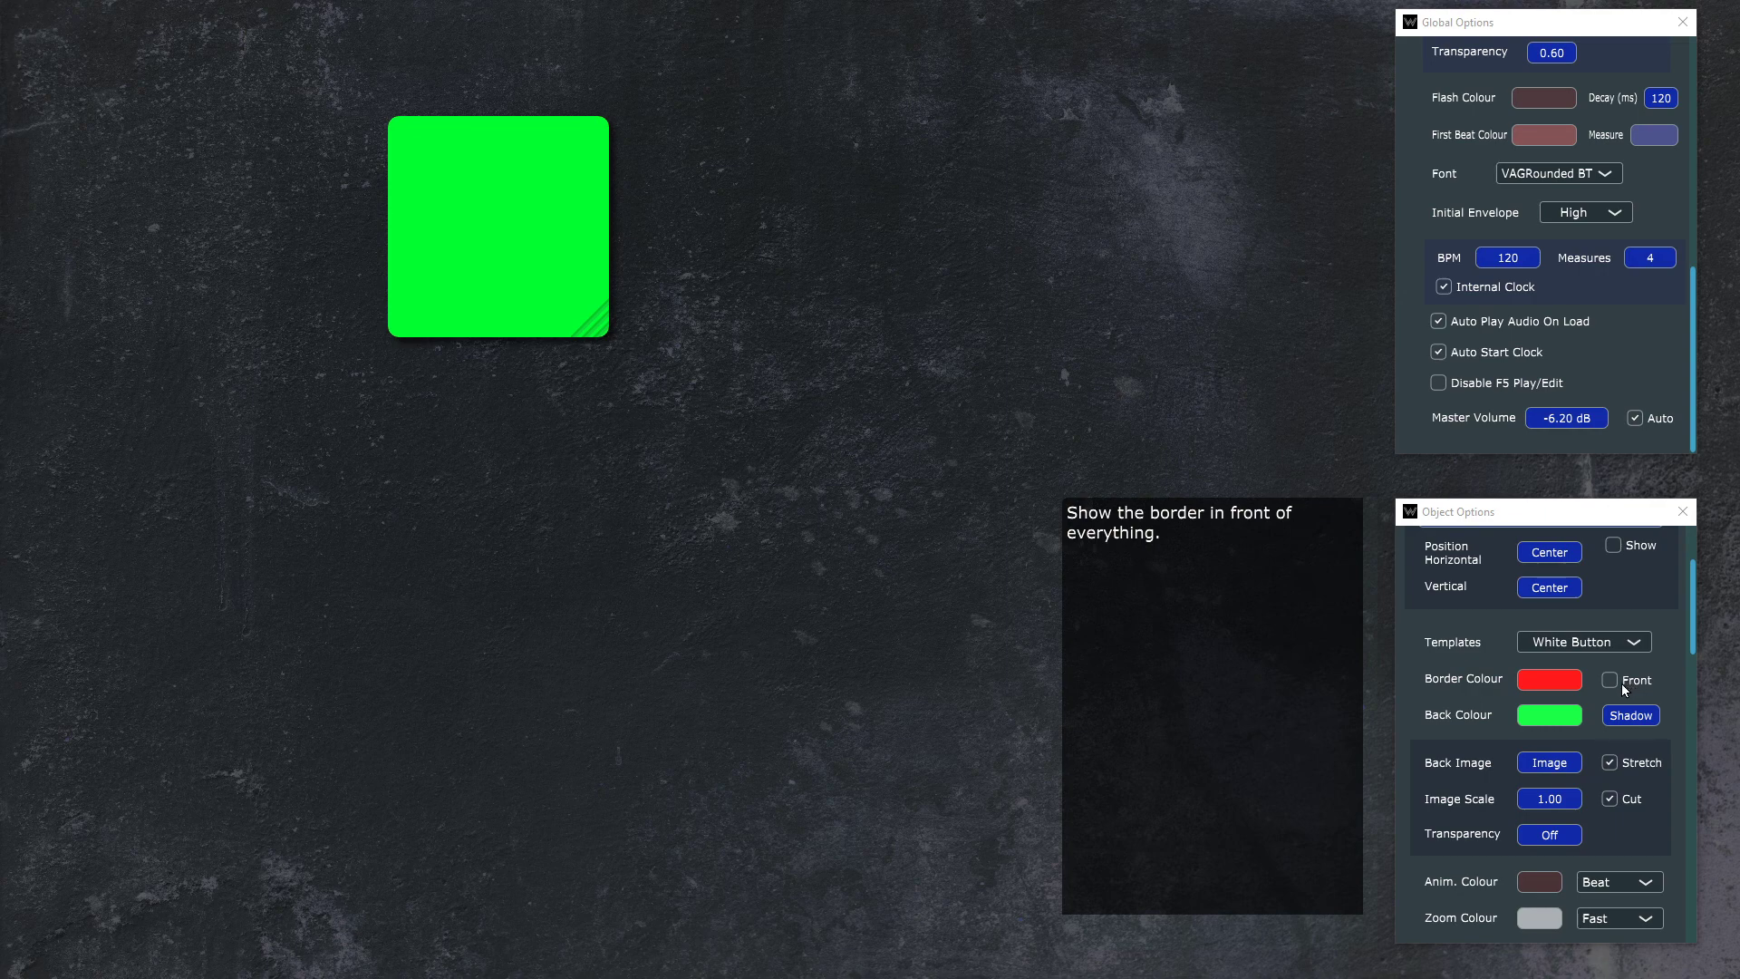
left_click(1618, 682)
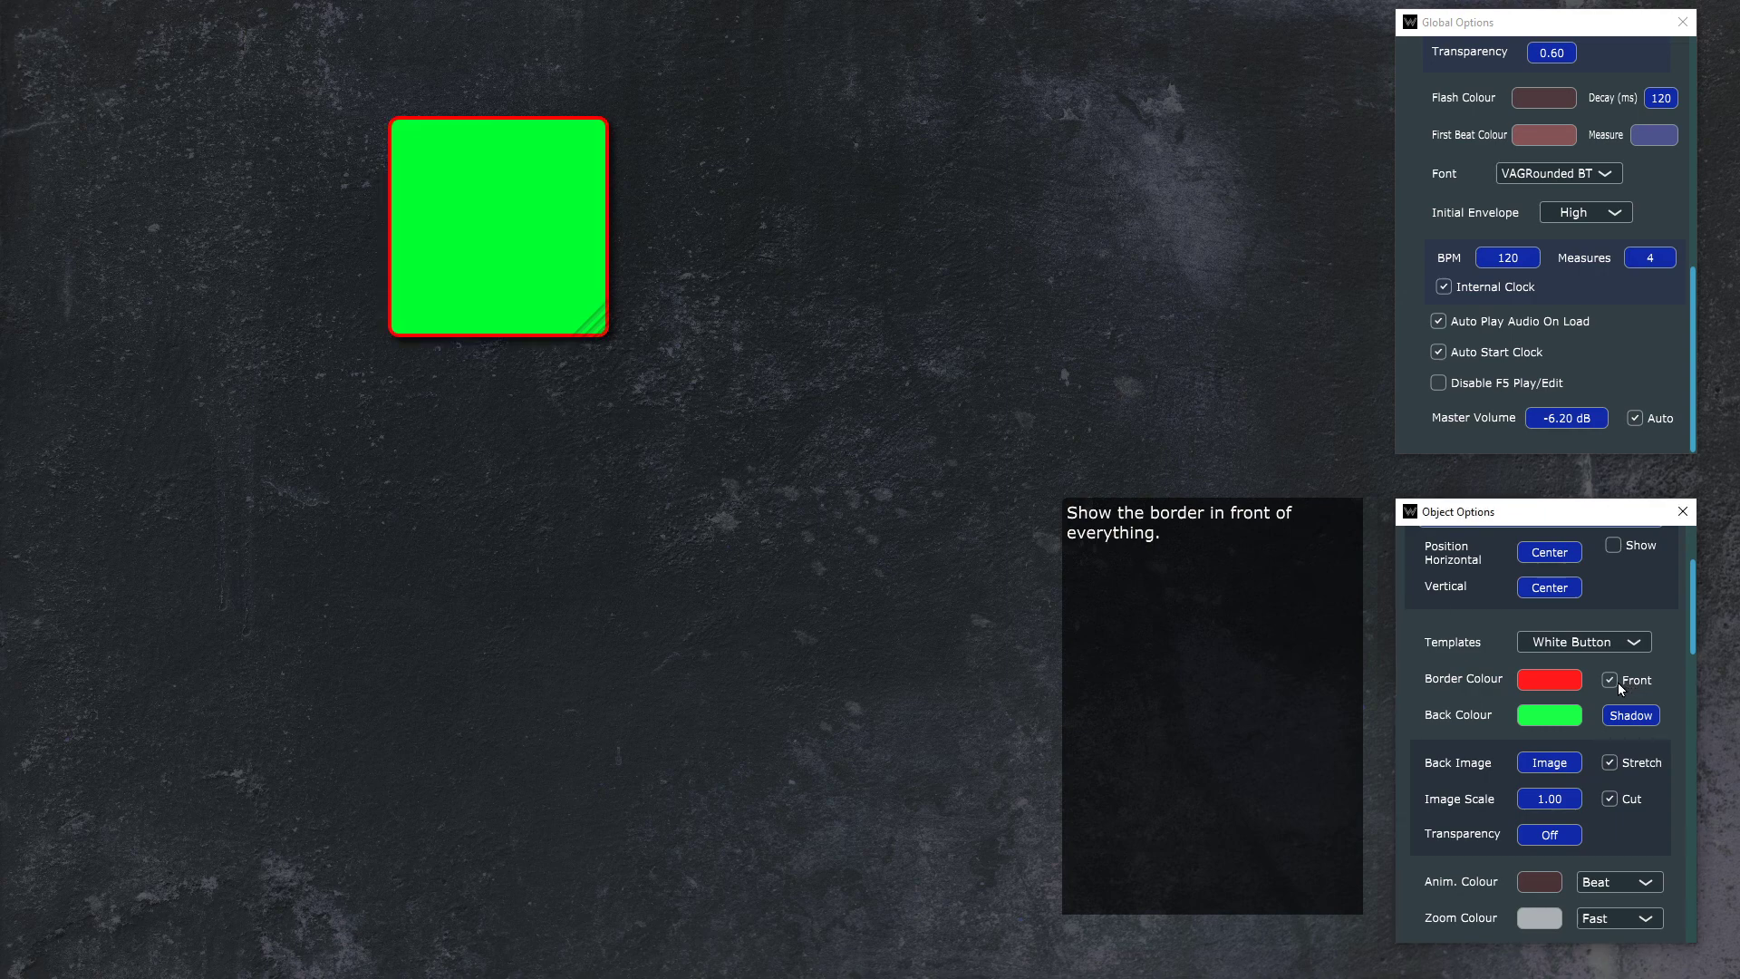
Step: Examine the Drum 1 button's shadow effect settings for enabling, colour, offset and radius, leaving without applying changes
left_click(1646, 716)
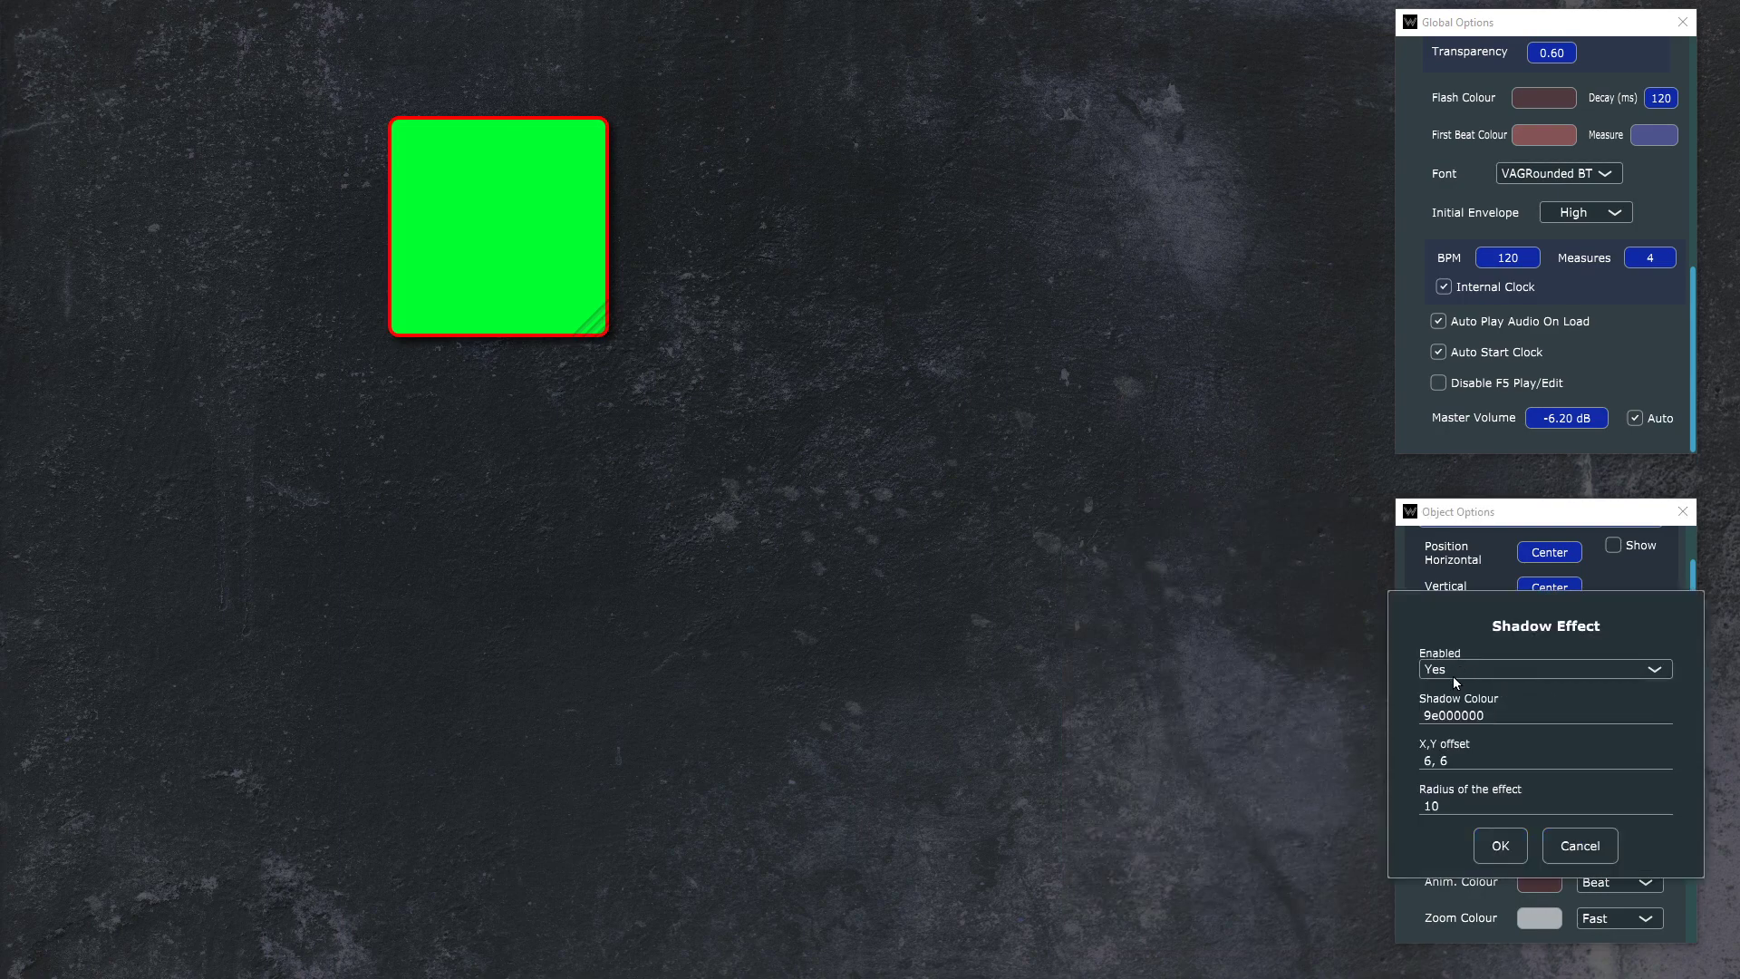
left_click(1495, 714)
key("Home")
key("shift+Right")
key("shift+Right")
key("shift+Right")
key("shift+Right")
key("shift+Right")
key("shift+Right")
key("shift+Right")
key("shift+Right")
key("Home")
key("Tab")
key("Tab")
left_click(1531, 668)
left_click(1515, 698)
left_click(1584, 848)
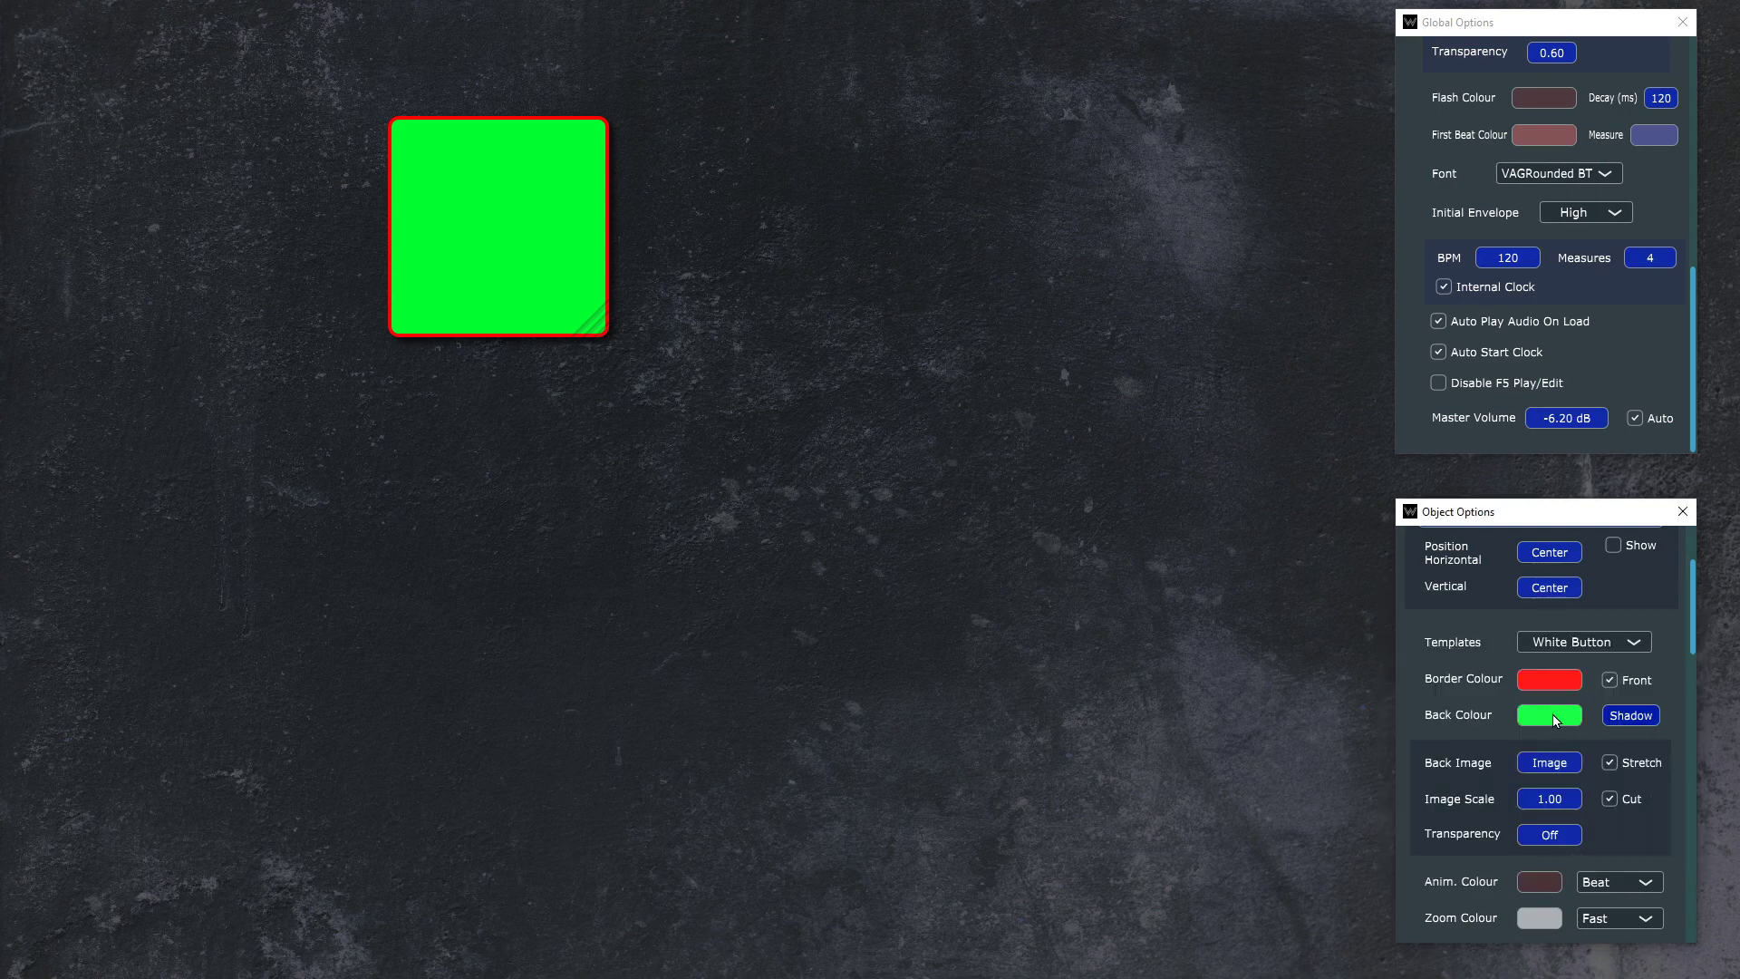
Step: Load MetalRadial3.jpg from the Textures folder as the Drum 1 button's back image
scroll(1523, 725, "down", 1)
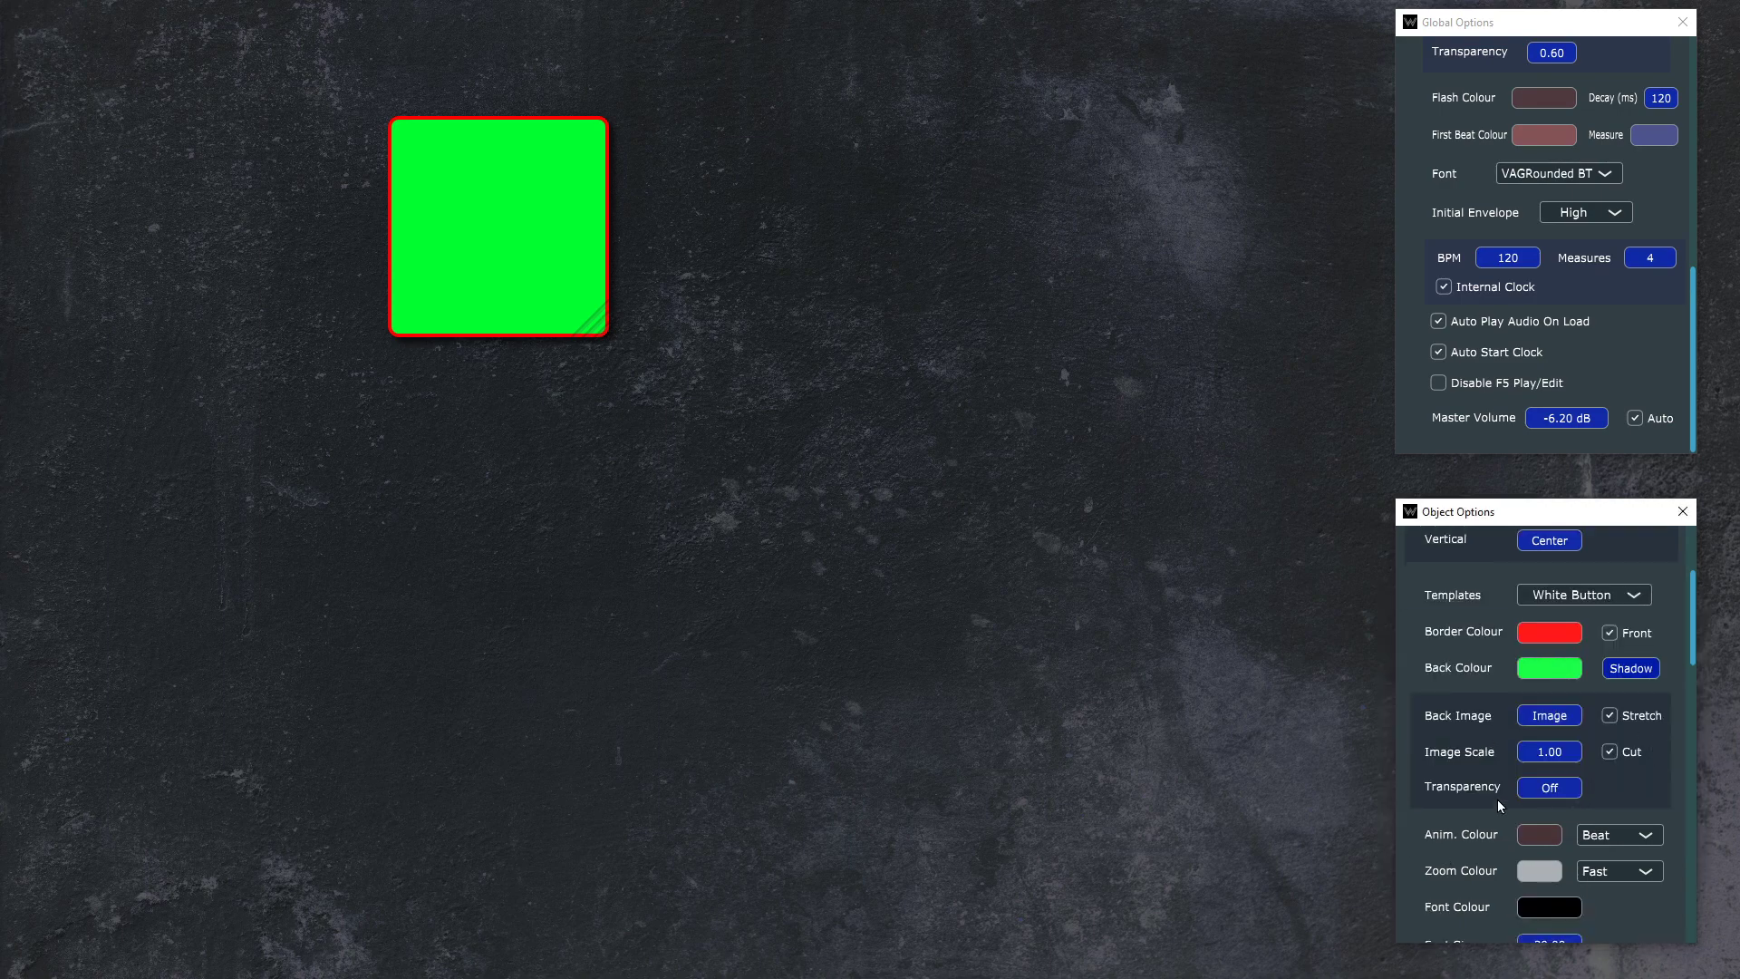
left_click(1561, 720)
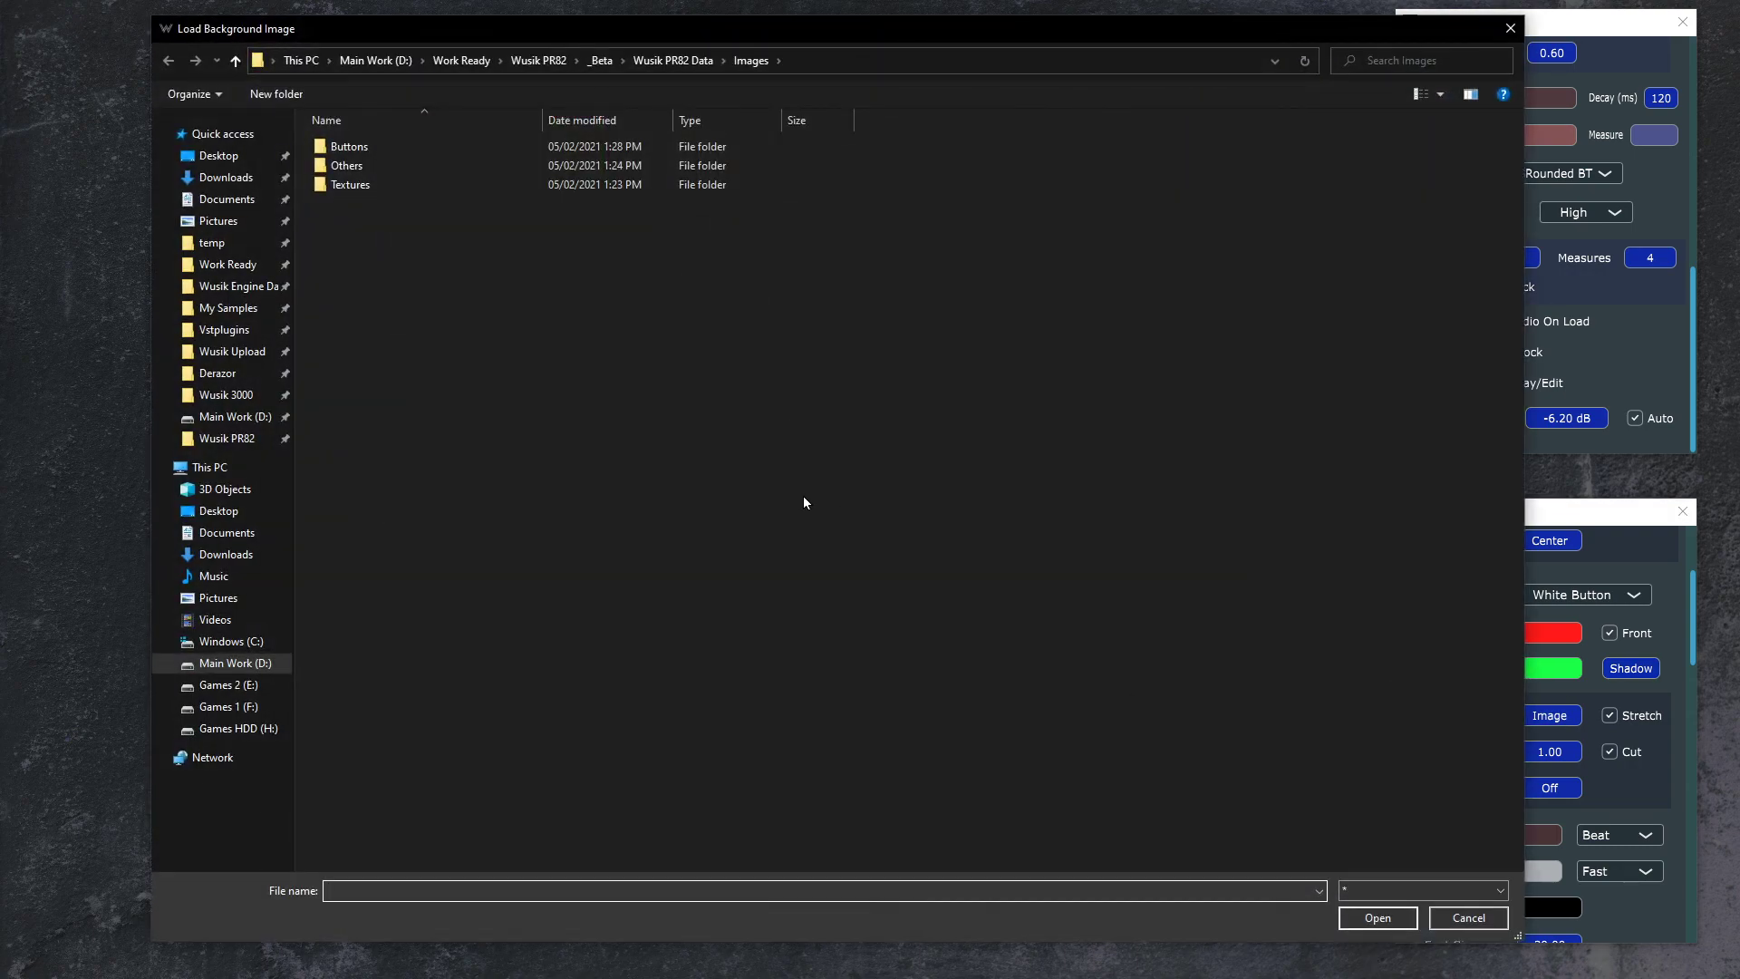
left_click(803, 497)
key("t")
key("Return")
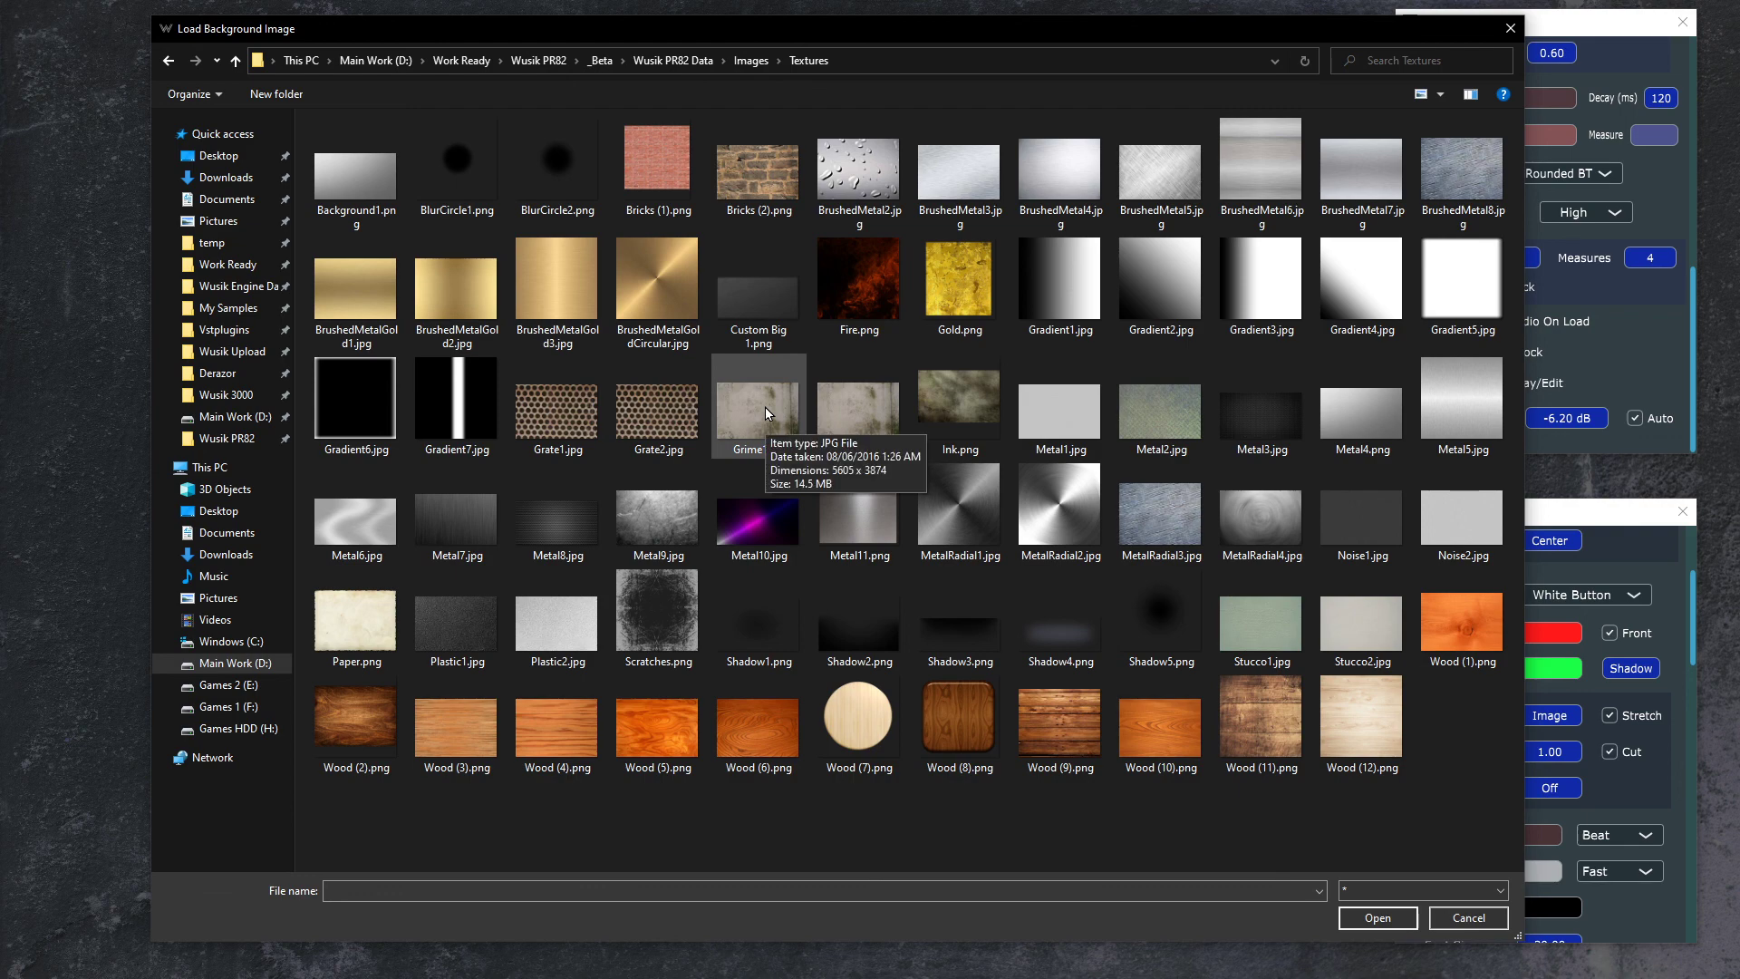
double_click(1178, 514)
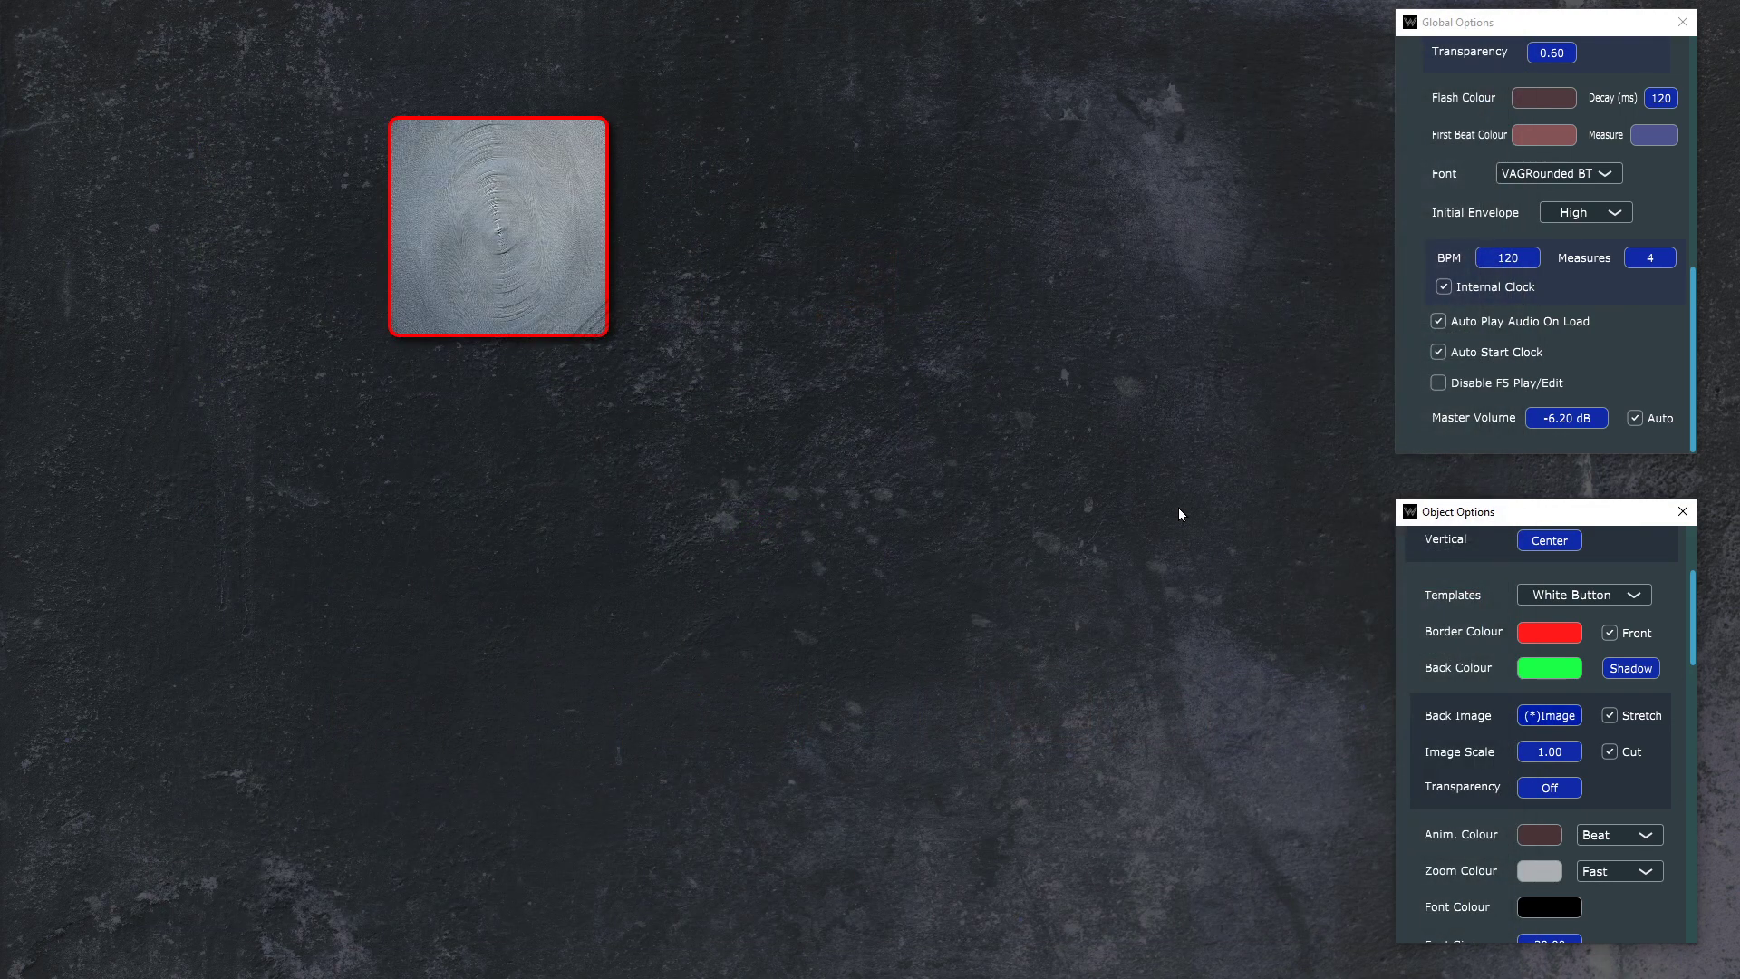
Step: Turn off Stretch for the button's back image and try an image scale of 2
left_click(1621, 716)
left_click(1610, 716)
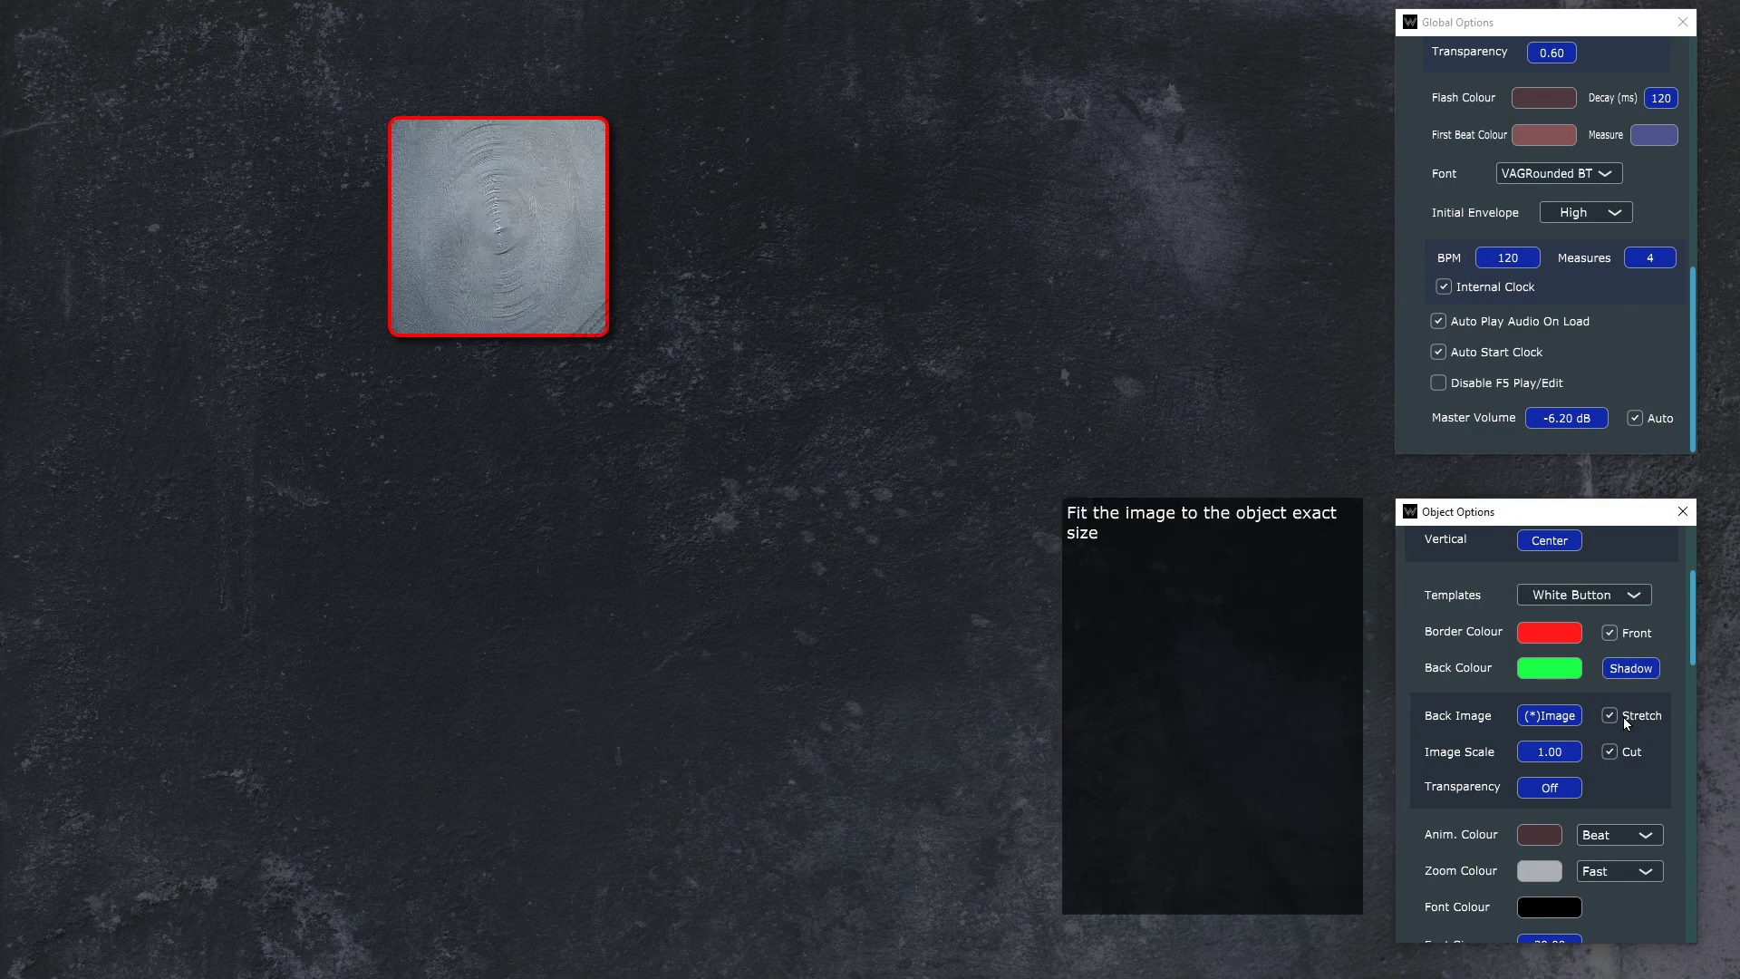
left_click(1623, 718)
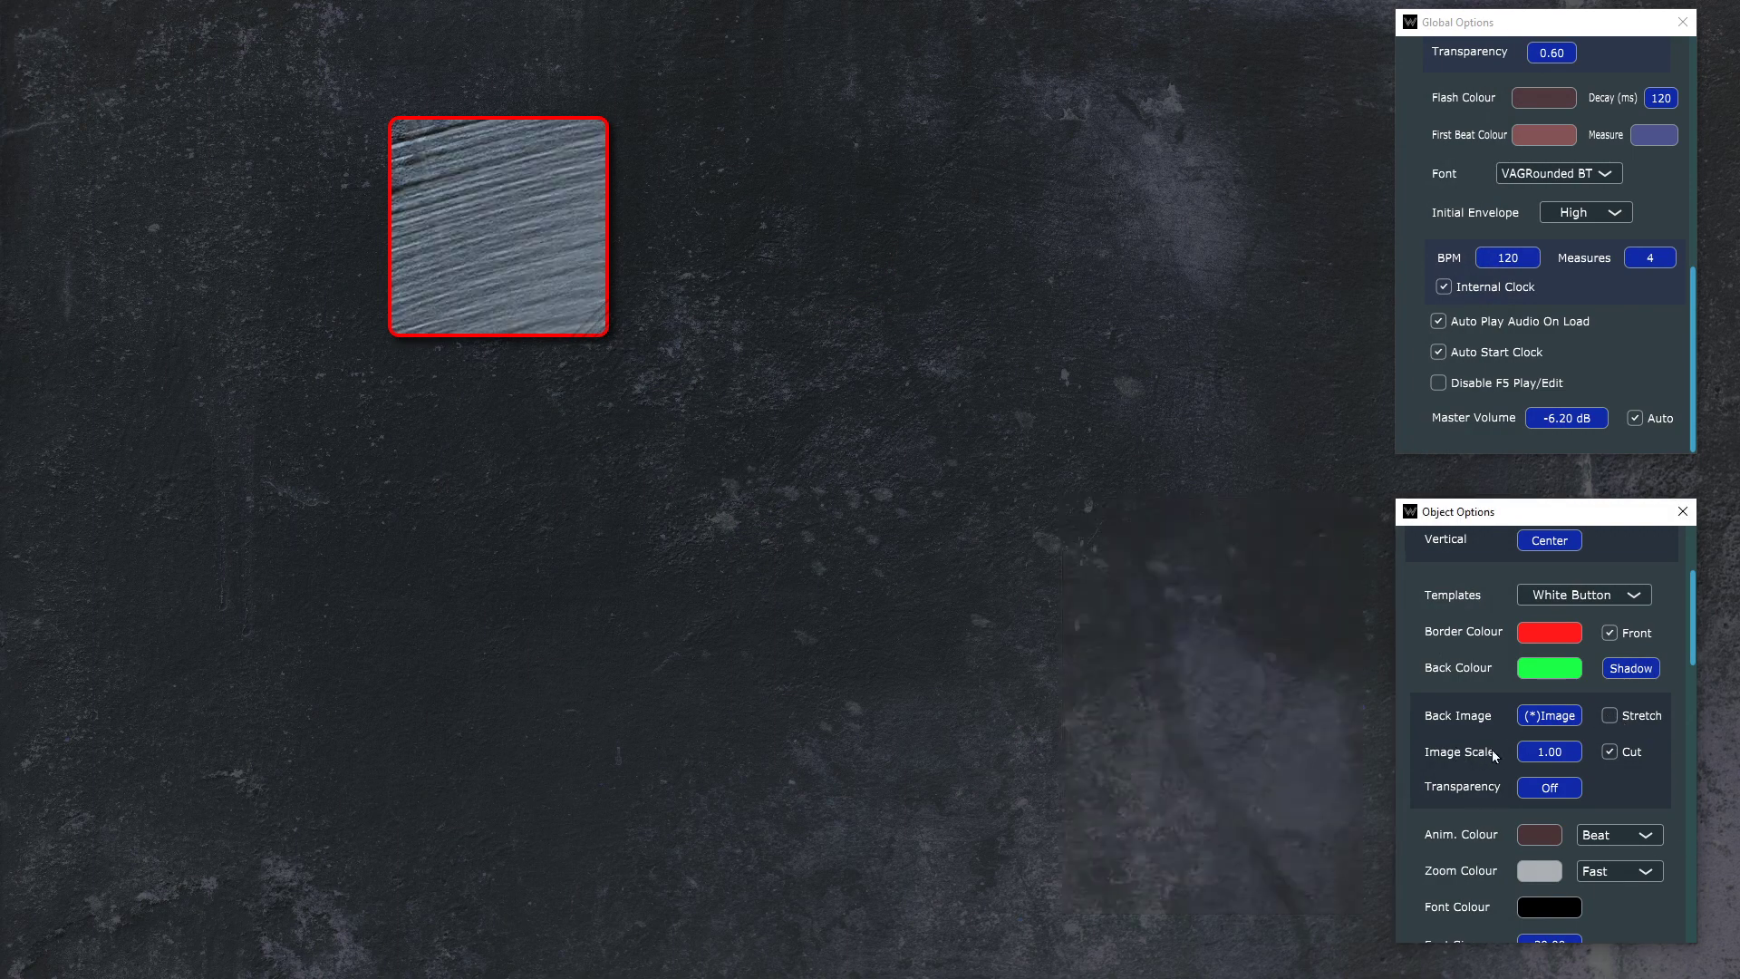
left_click(1557, 754)
type("2")
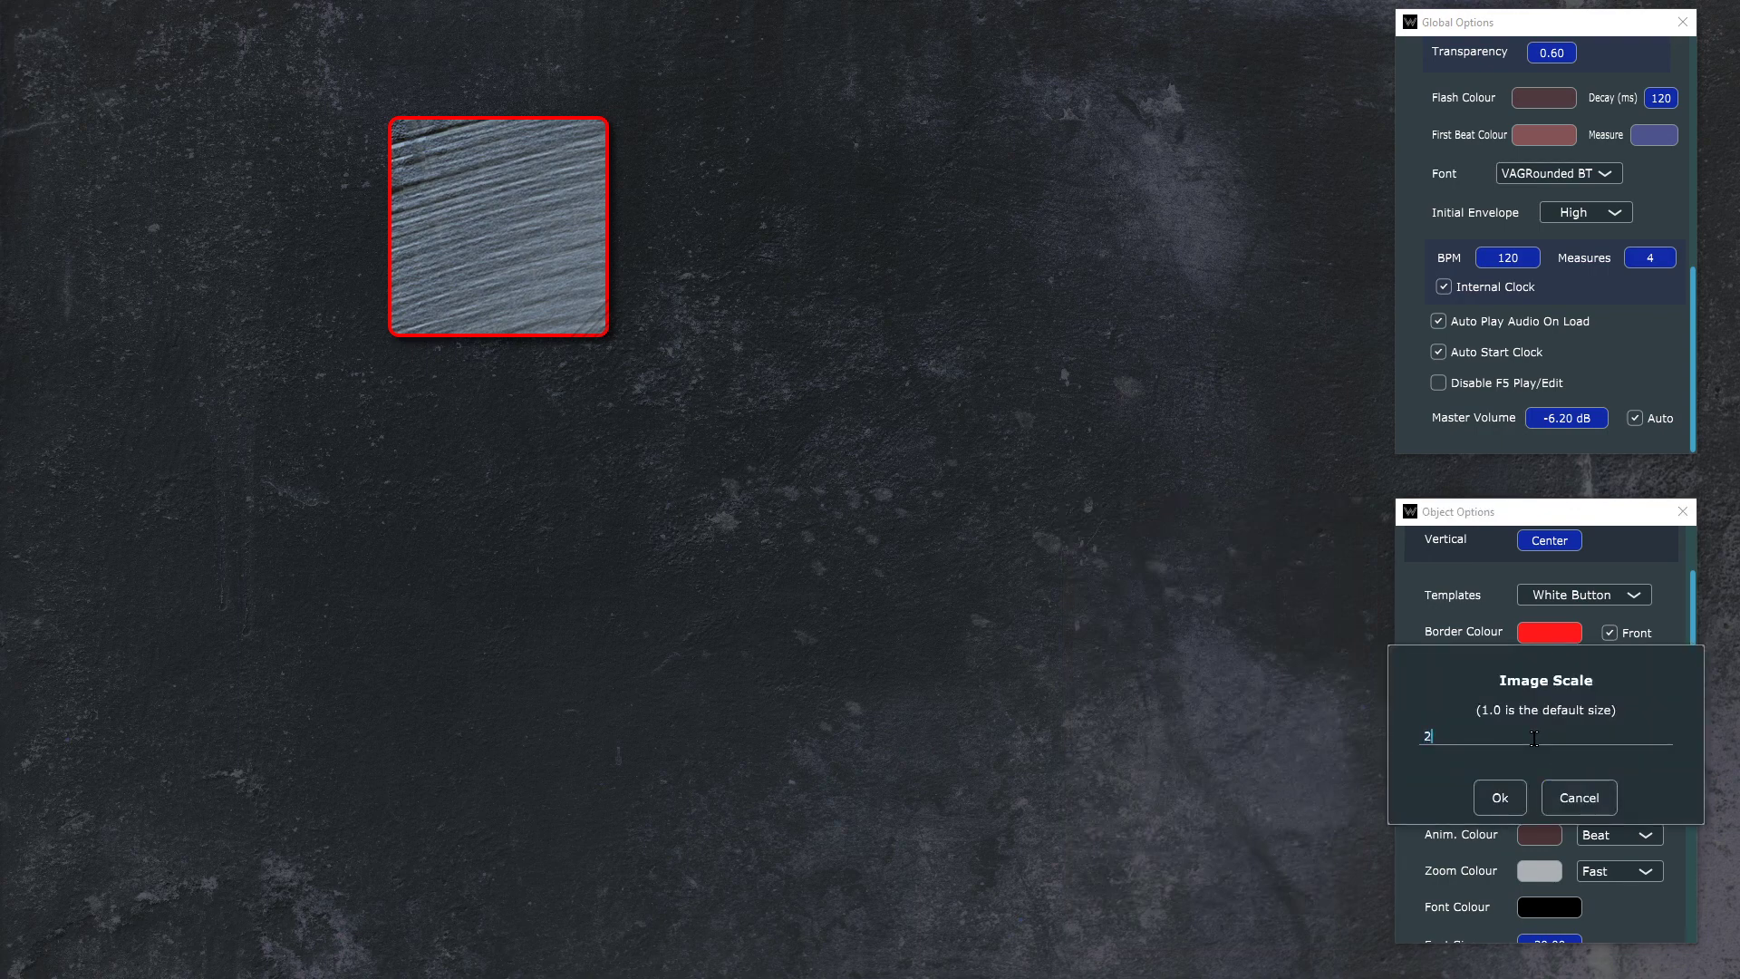
key("Return")
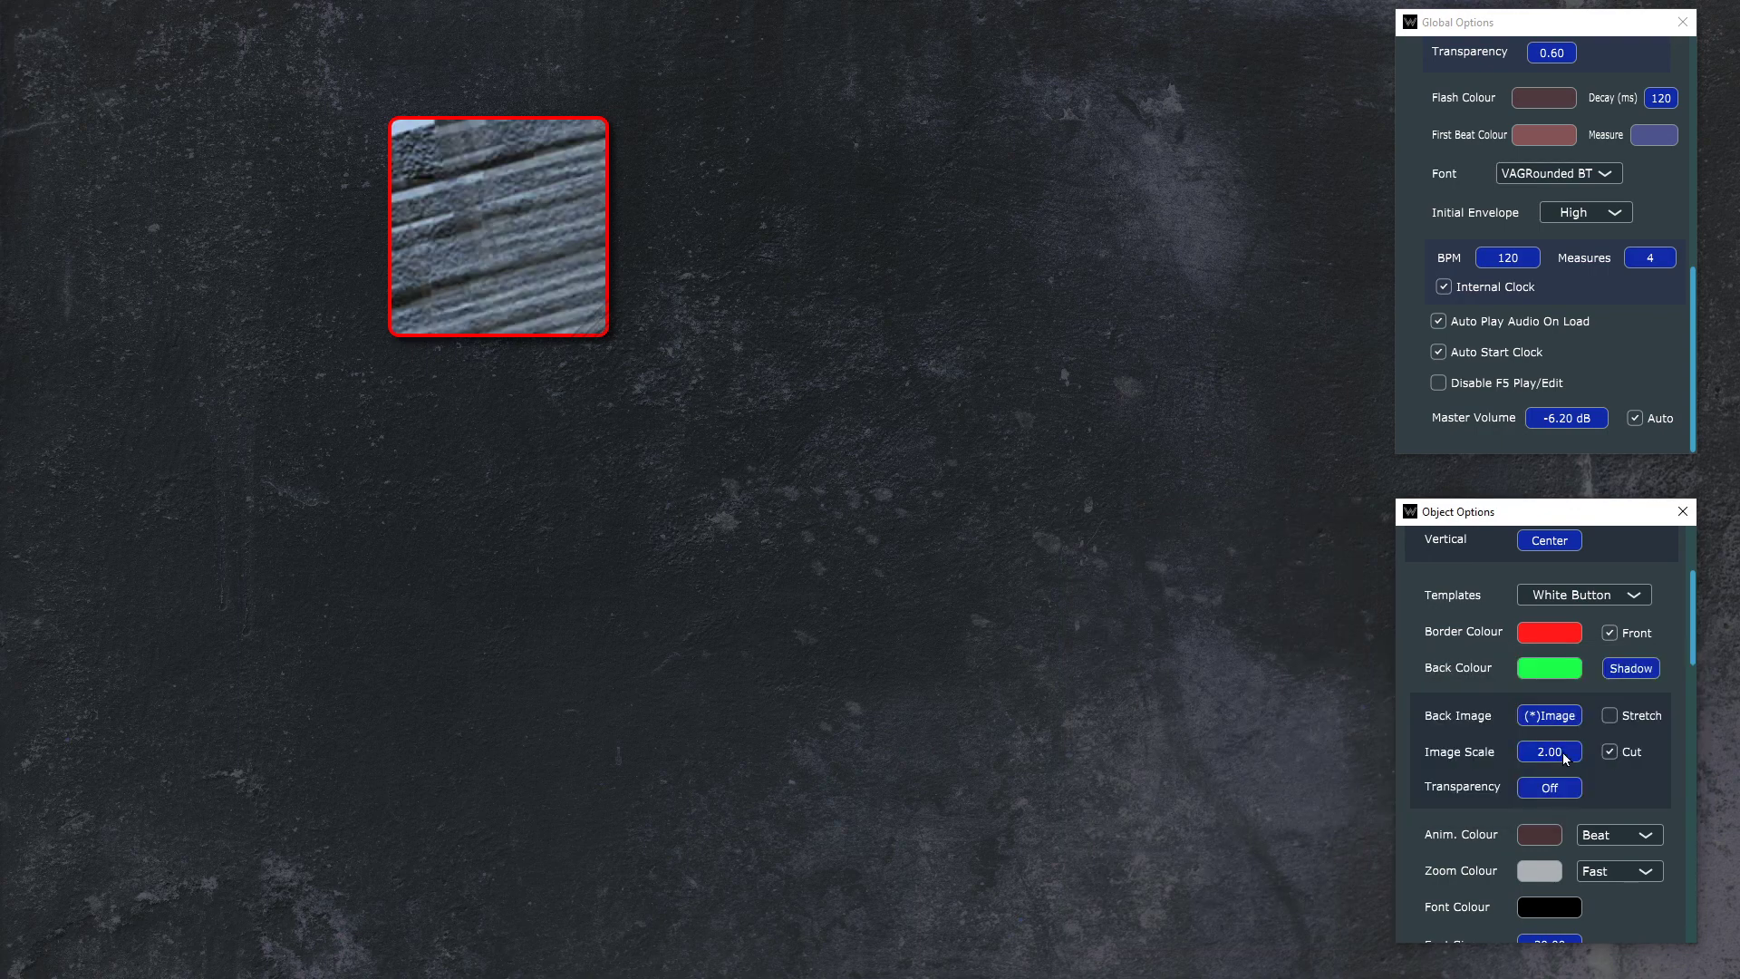
Step: Set the back image's scale to 0.1
left_click(1562, 752)
type("0.1")
key("Return")
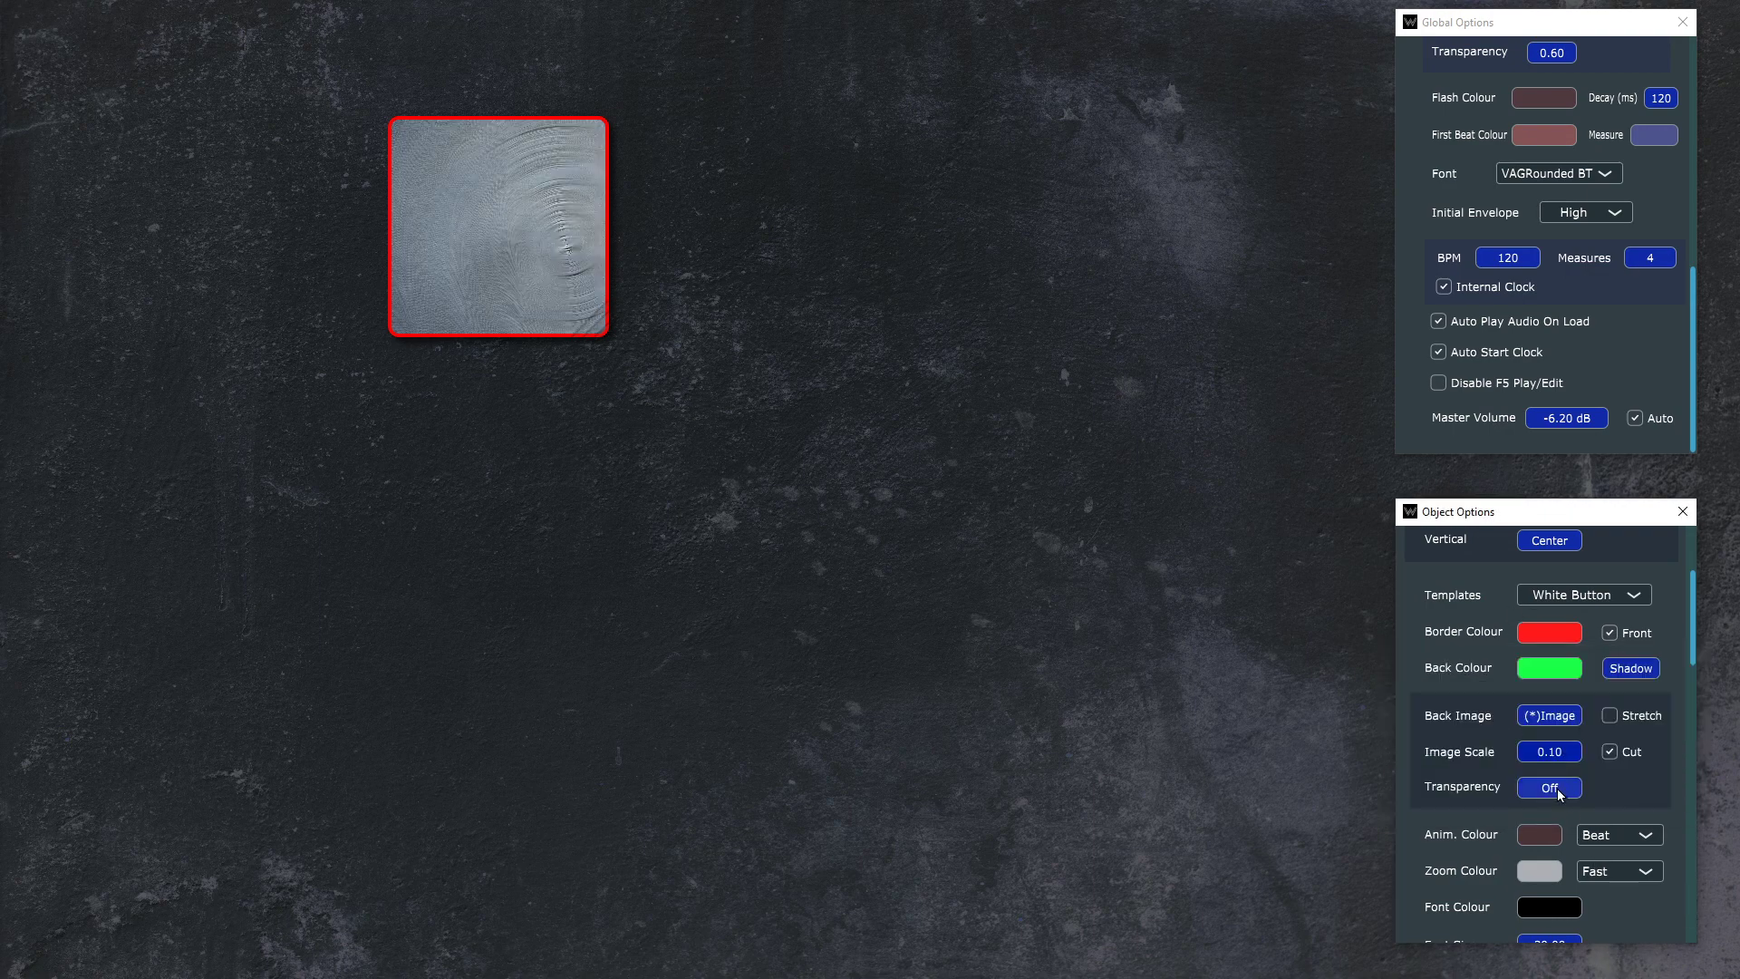
Step: Try a background transparency of 0.8 on the button's back image
left_click(1550, 788)
type(".")
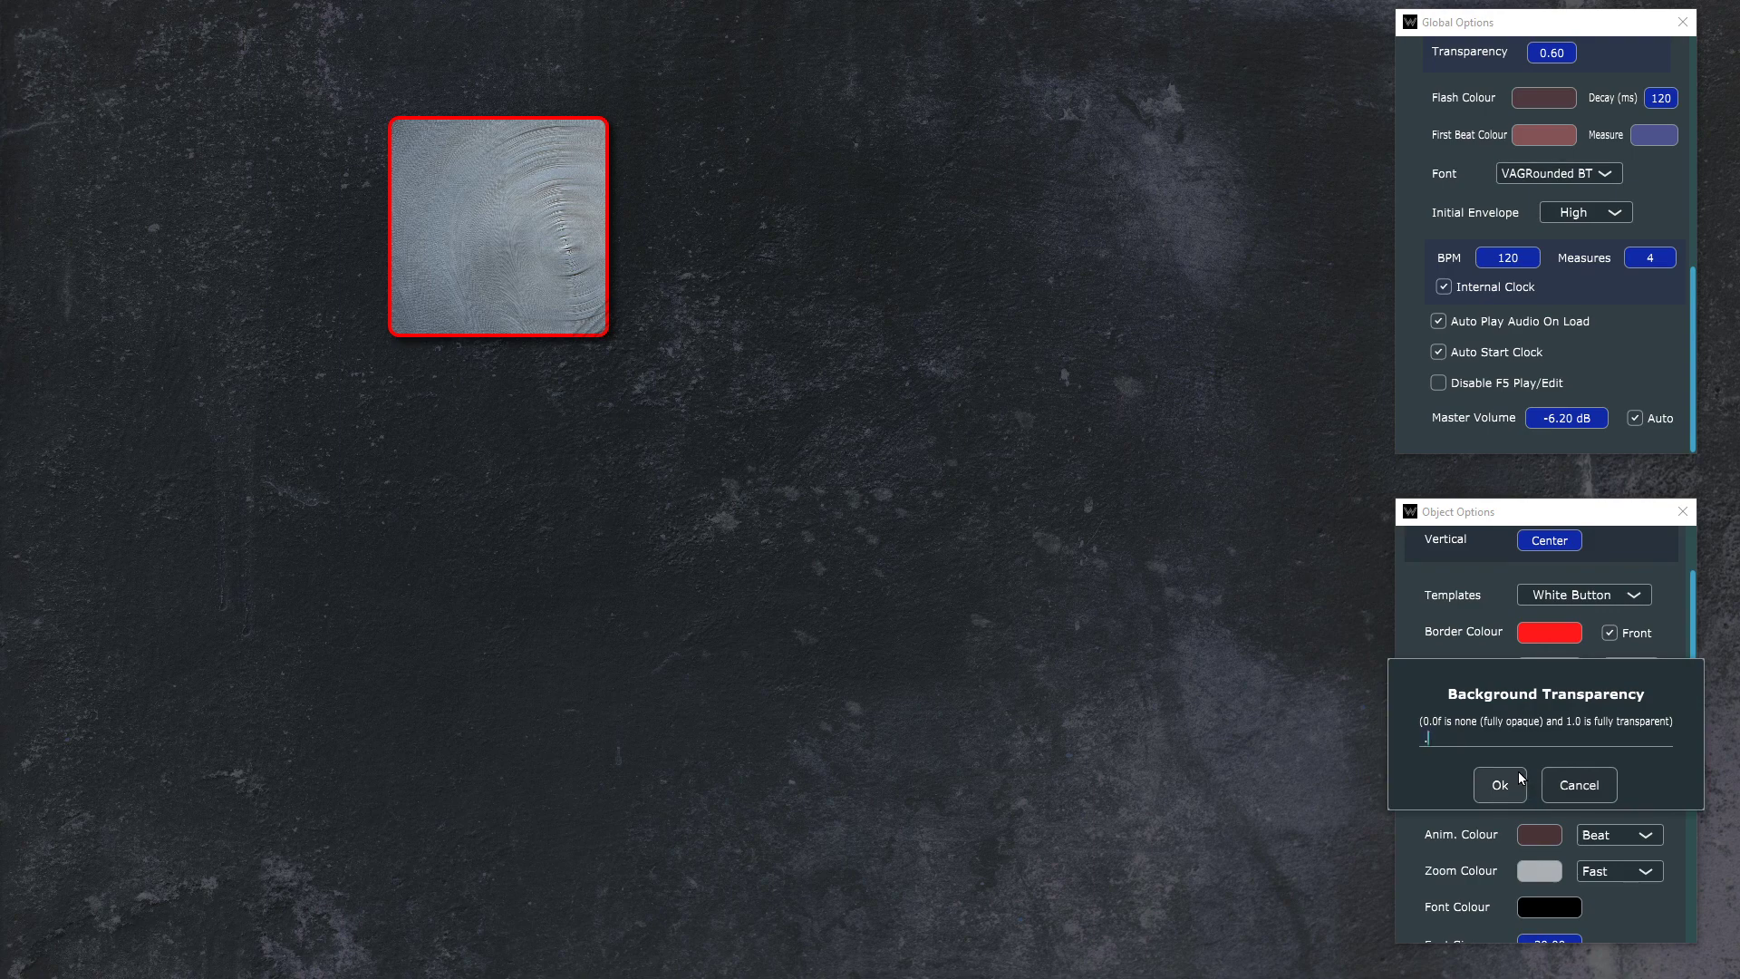
type("8")
left_click(1520, 776)
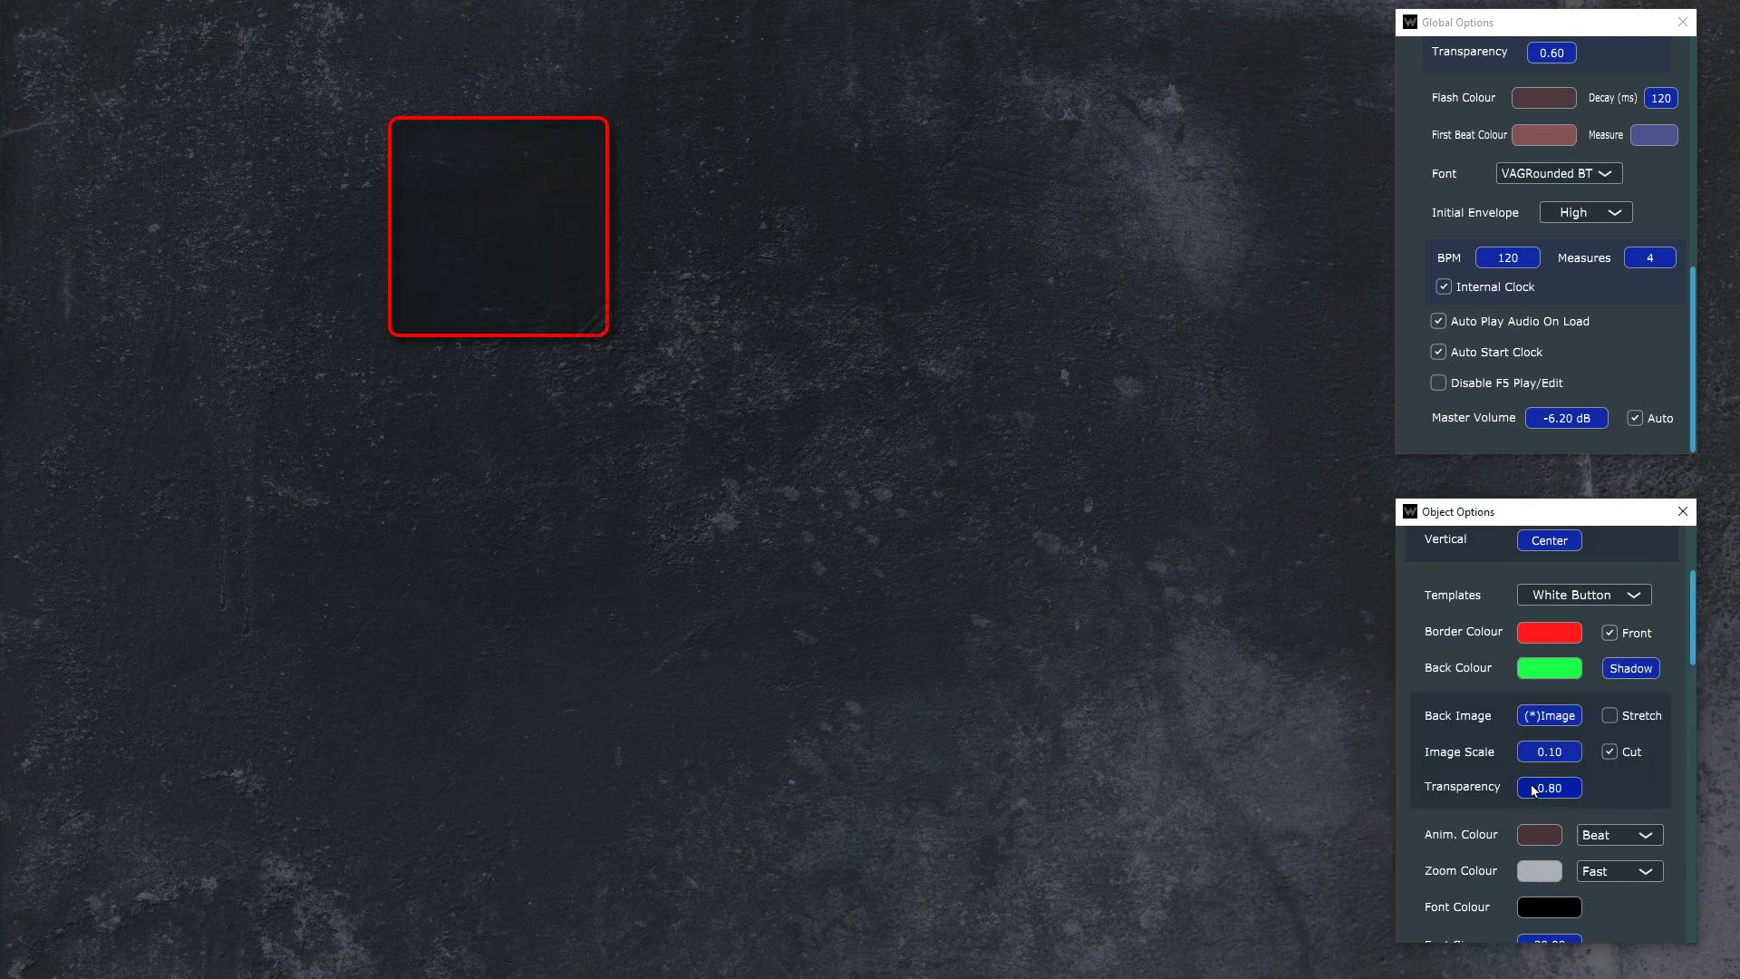
Step: Set the button's background transparency to 0.2
left_click(1549, 790)
type(".")
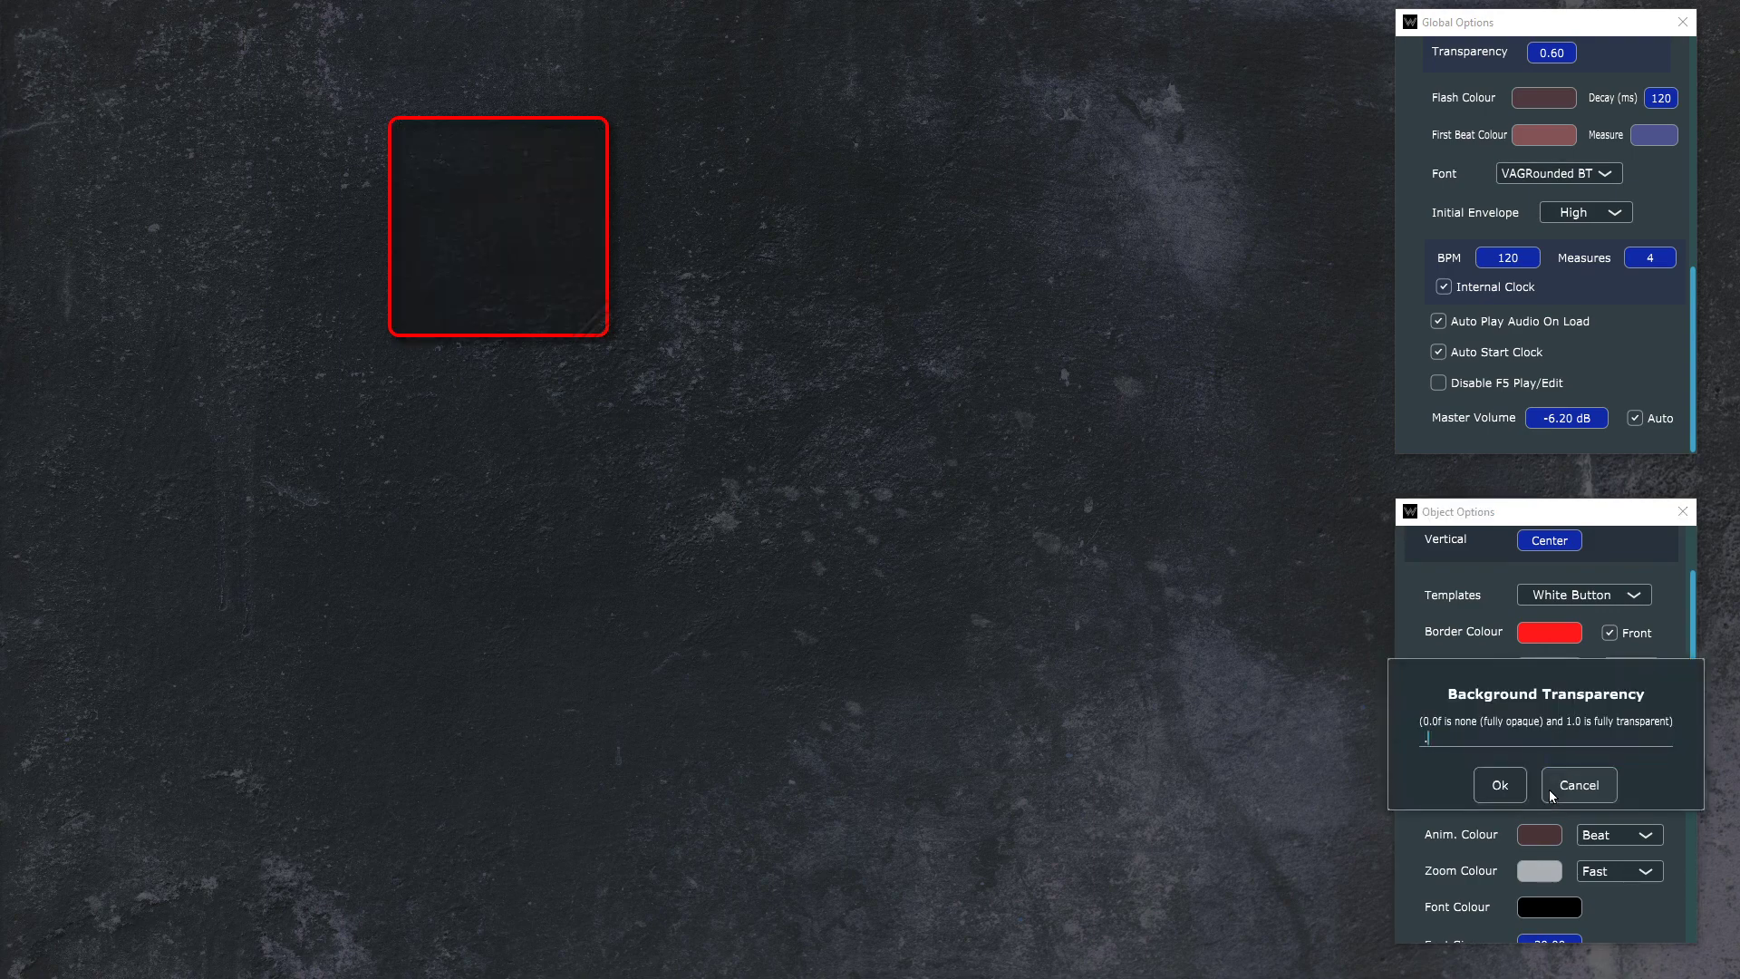
type("2")
key("Return")
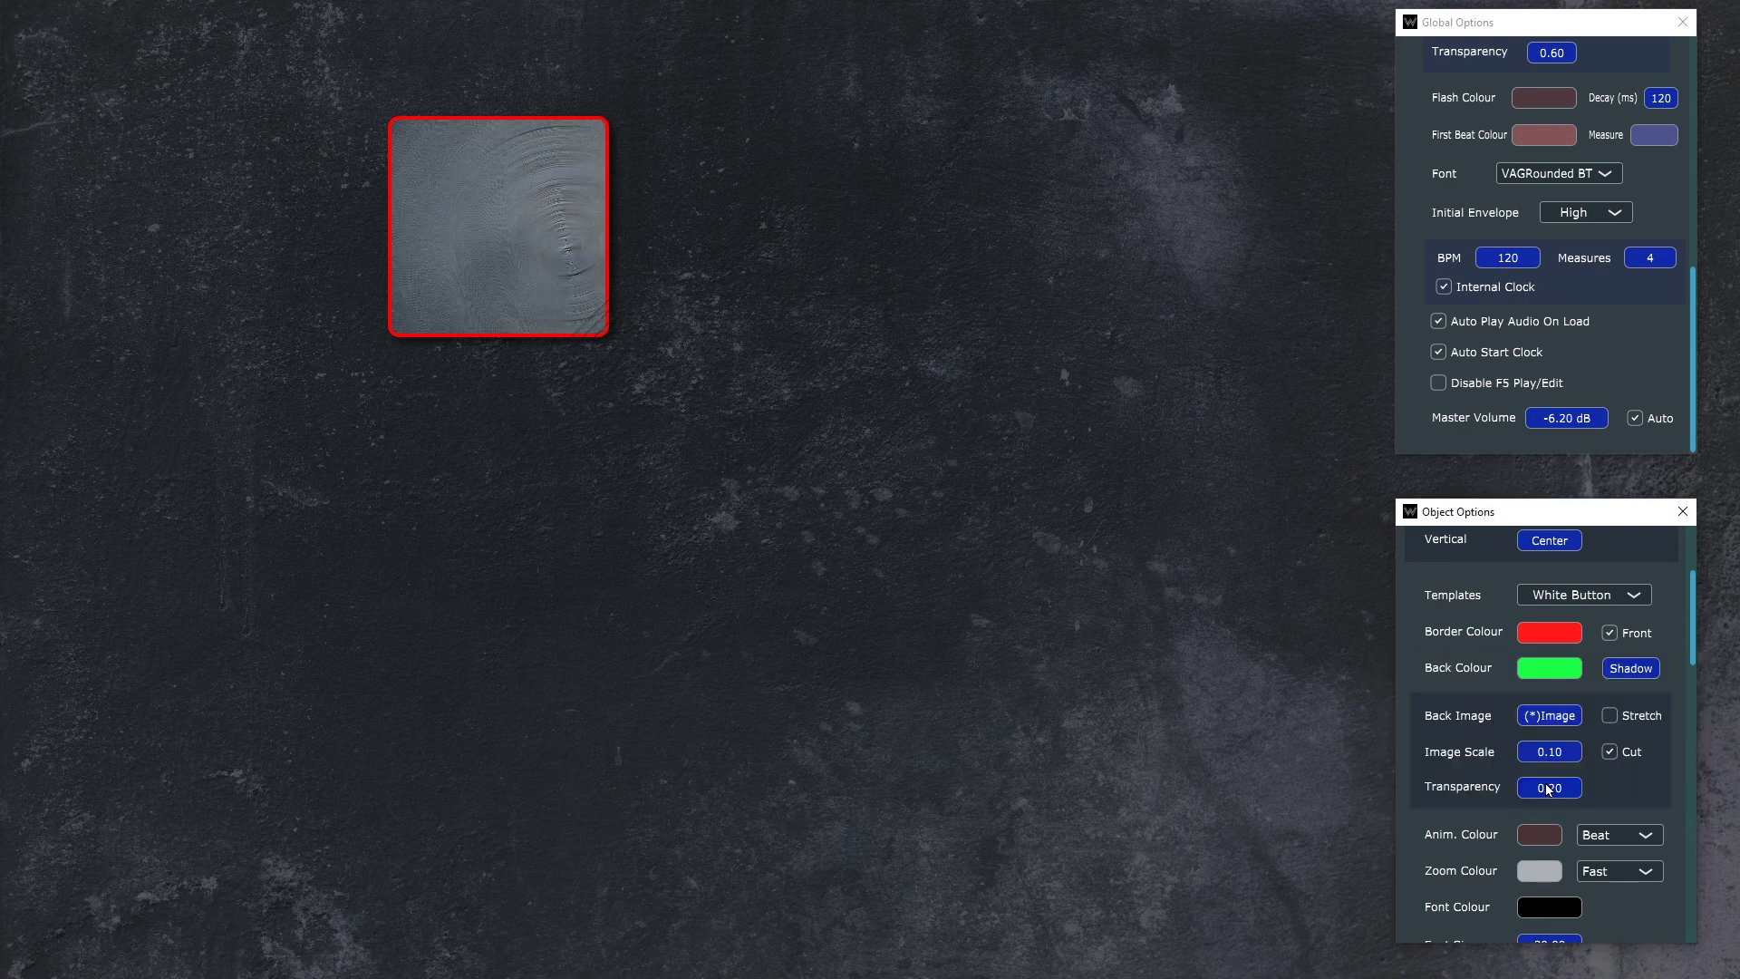
left_click(1548, 789)
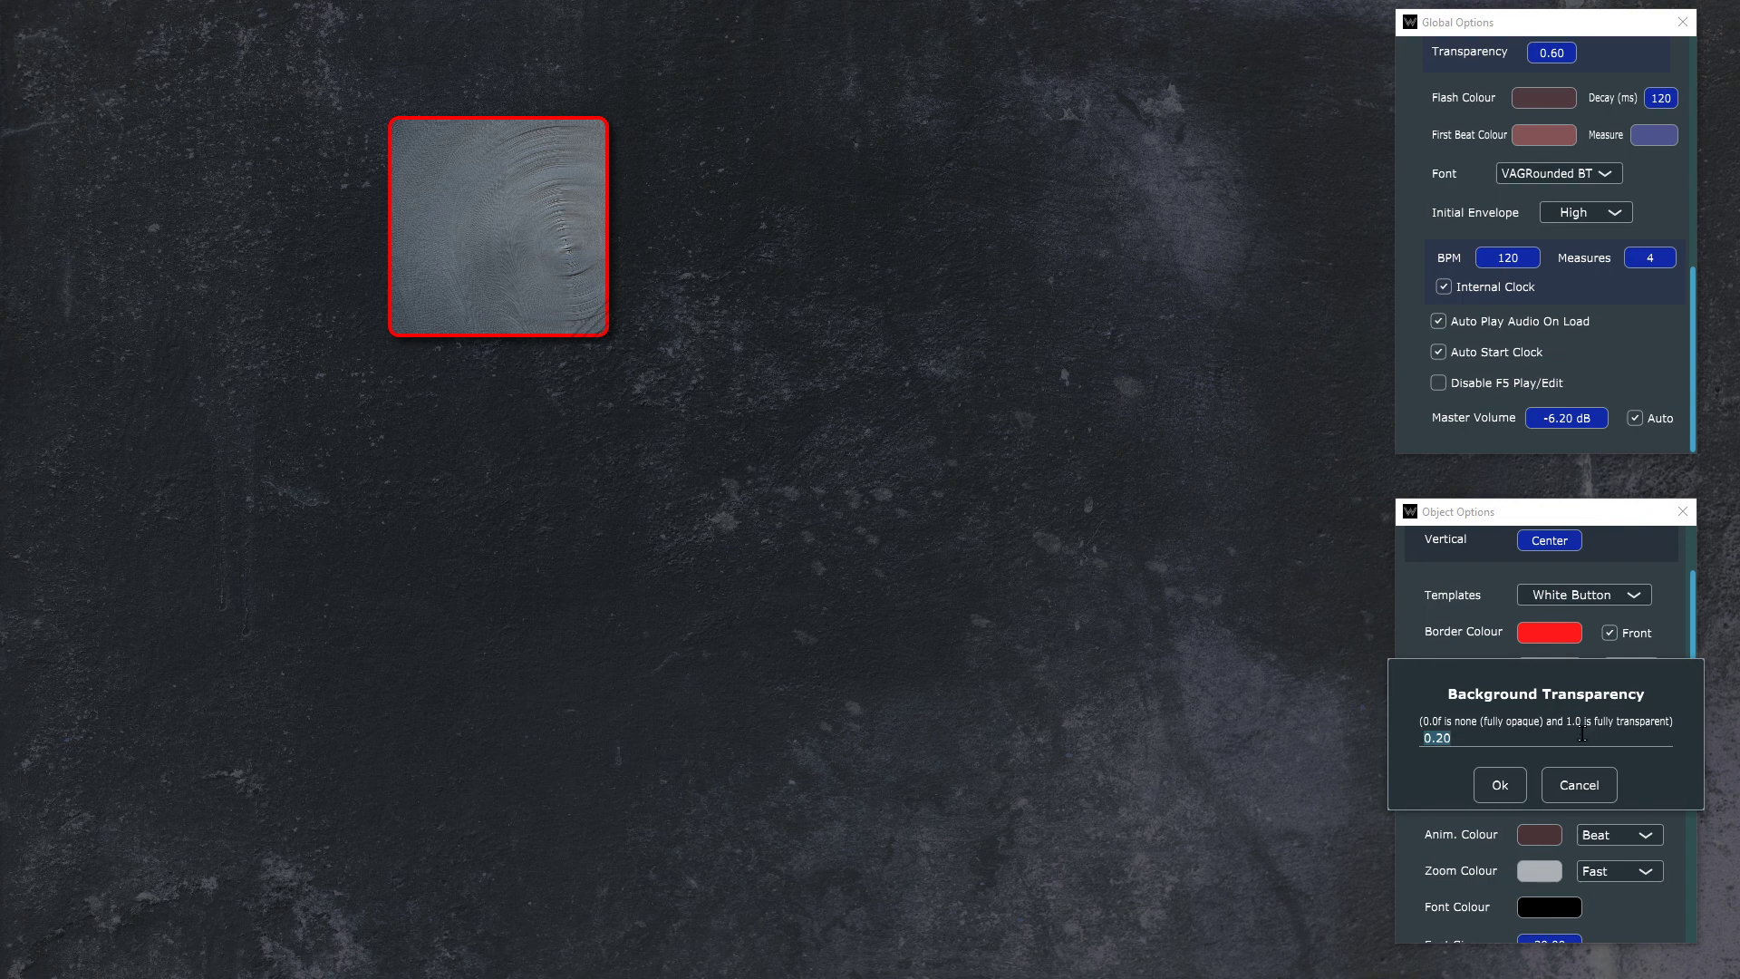
left_click(1502, 786)
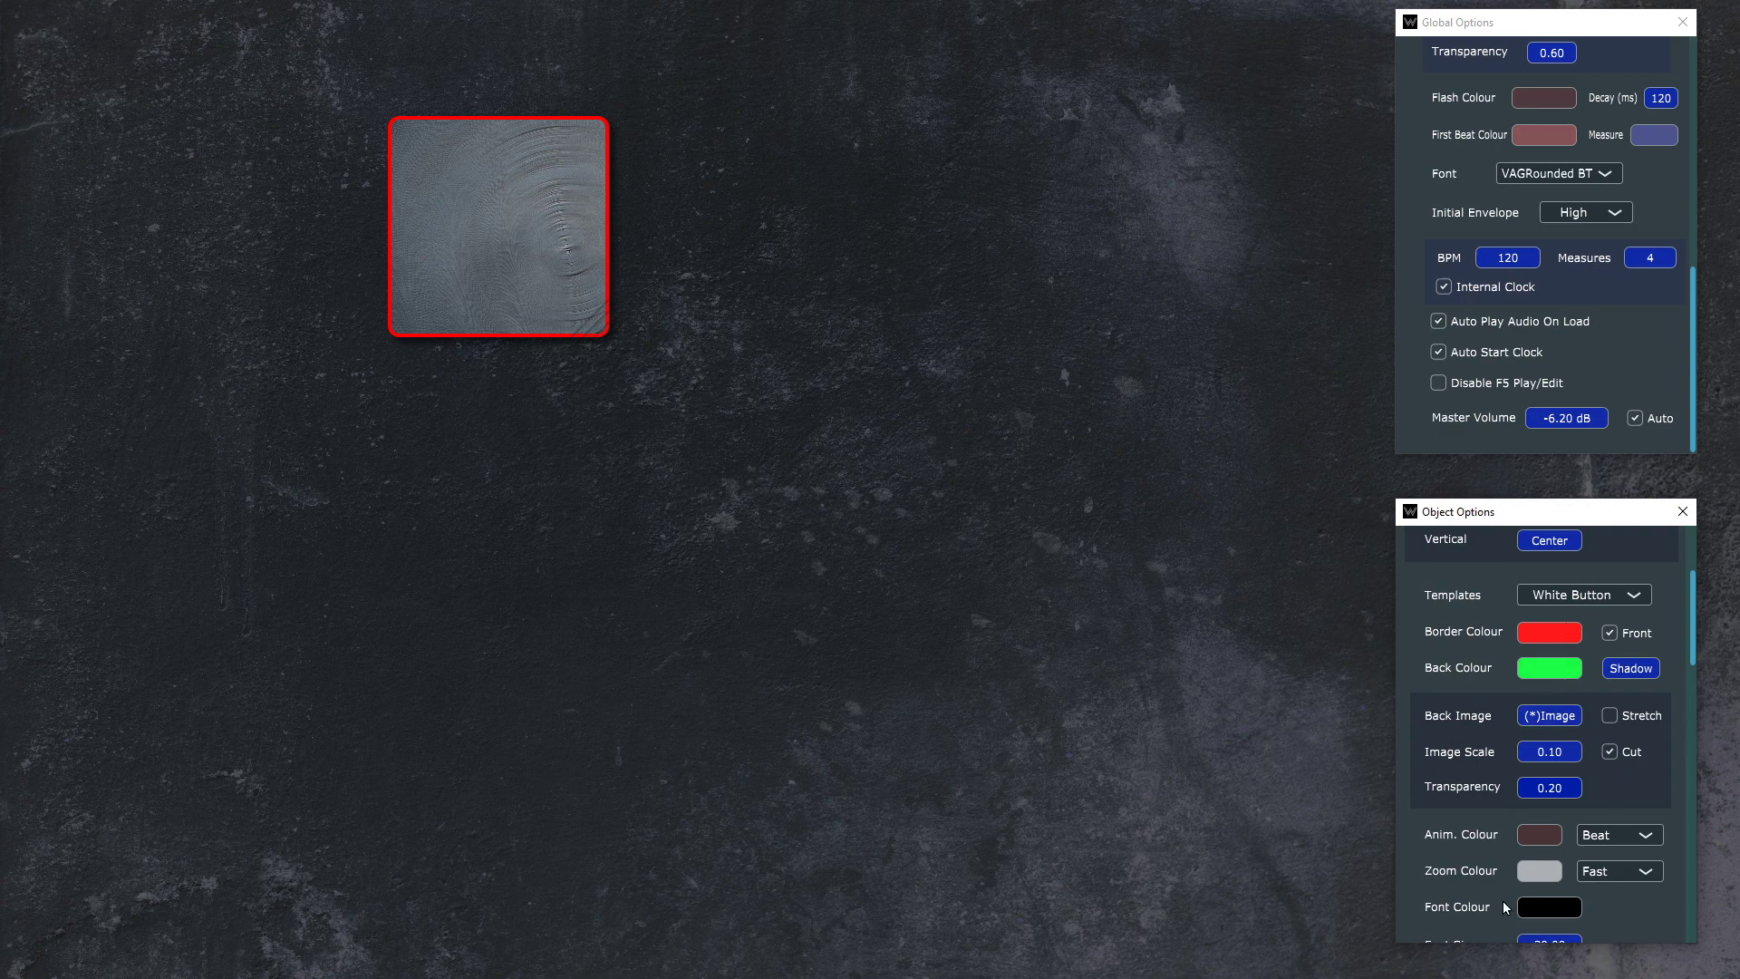
Step: Set the Drum 1 button's animation colour to a semi-transparent bright green, A900FF37
scroll(1584, 761, "down", 3)
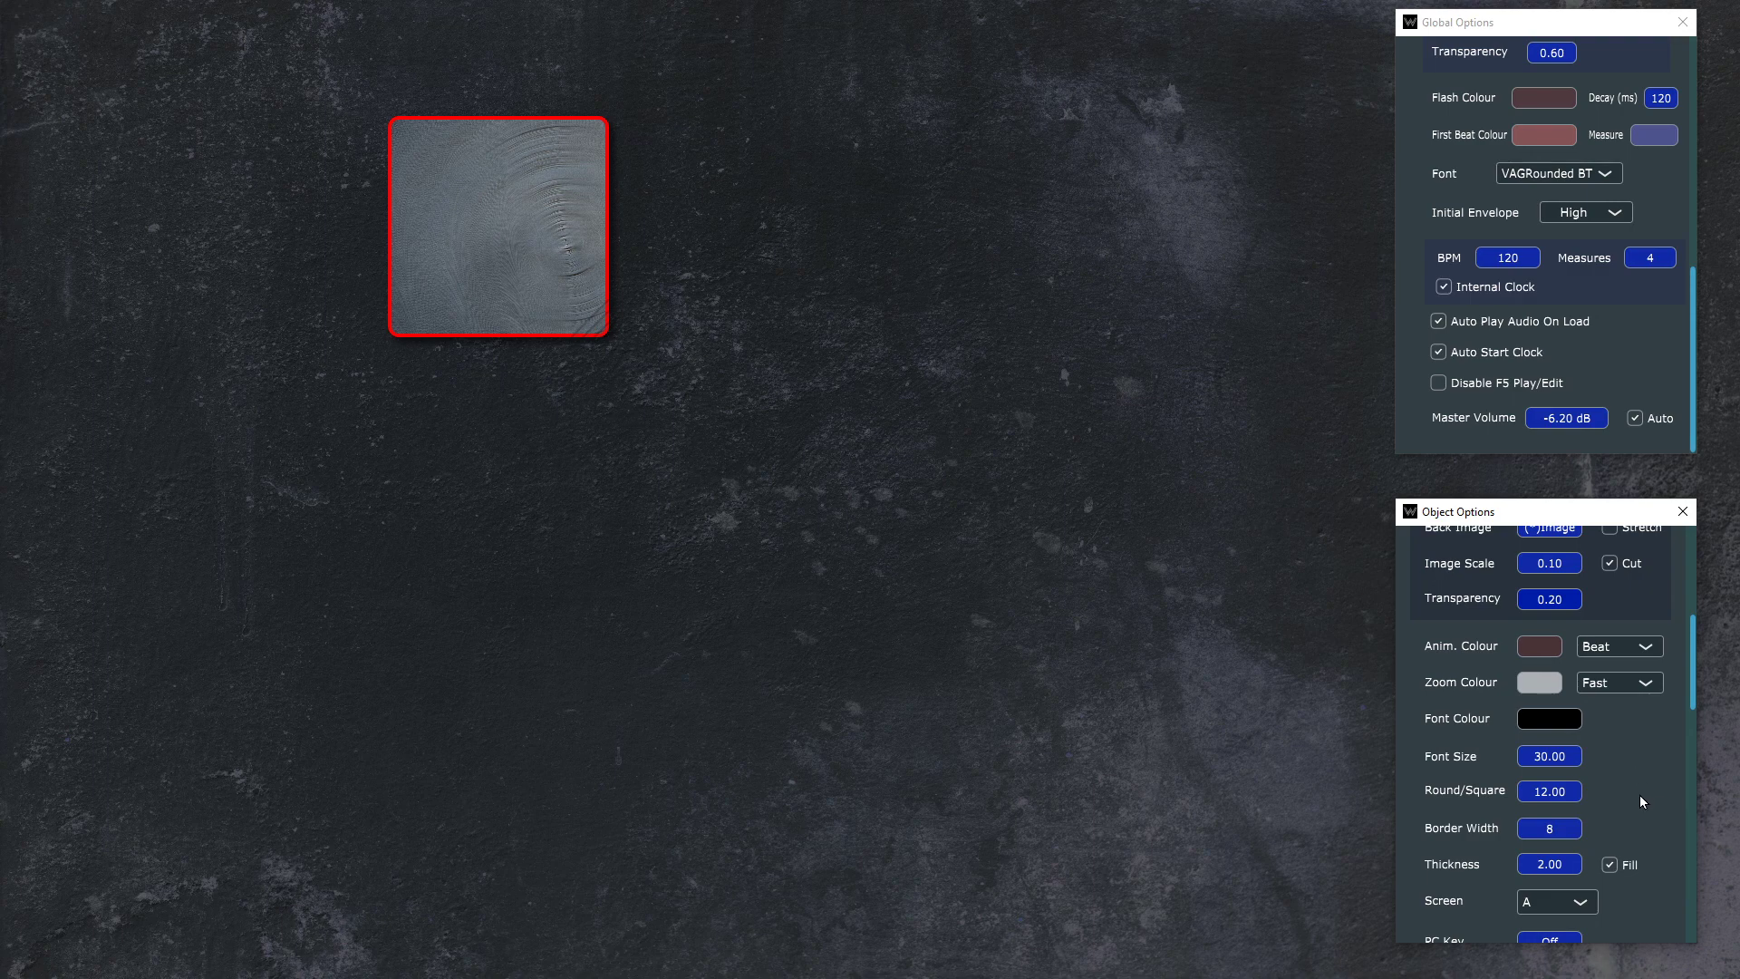
left_click(1536, 645)
left_click(1649, 142)
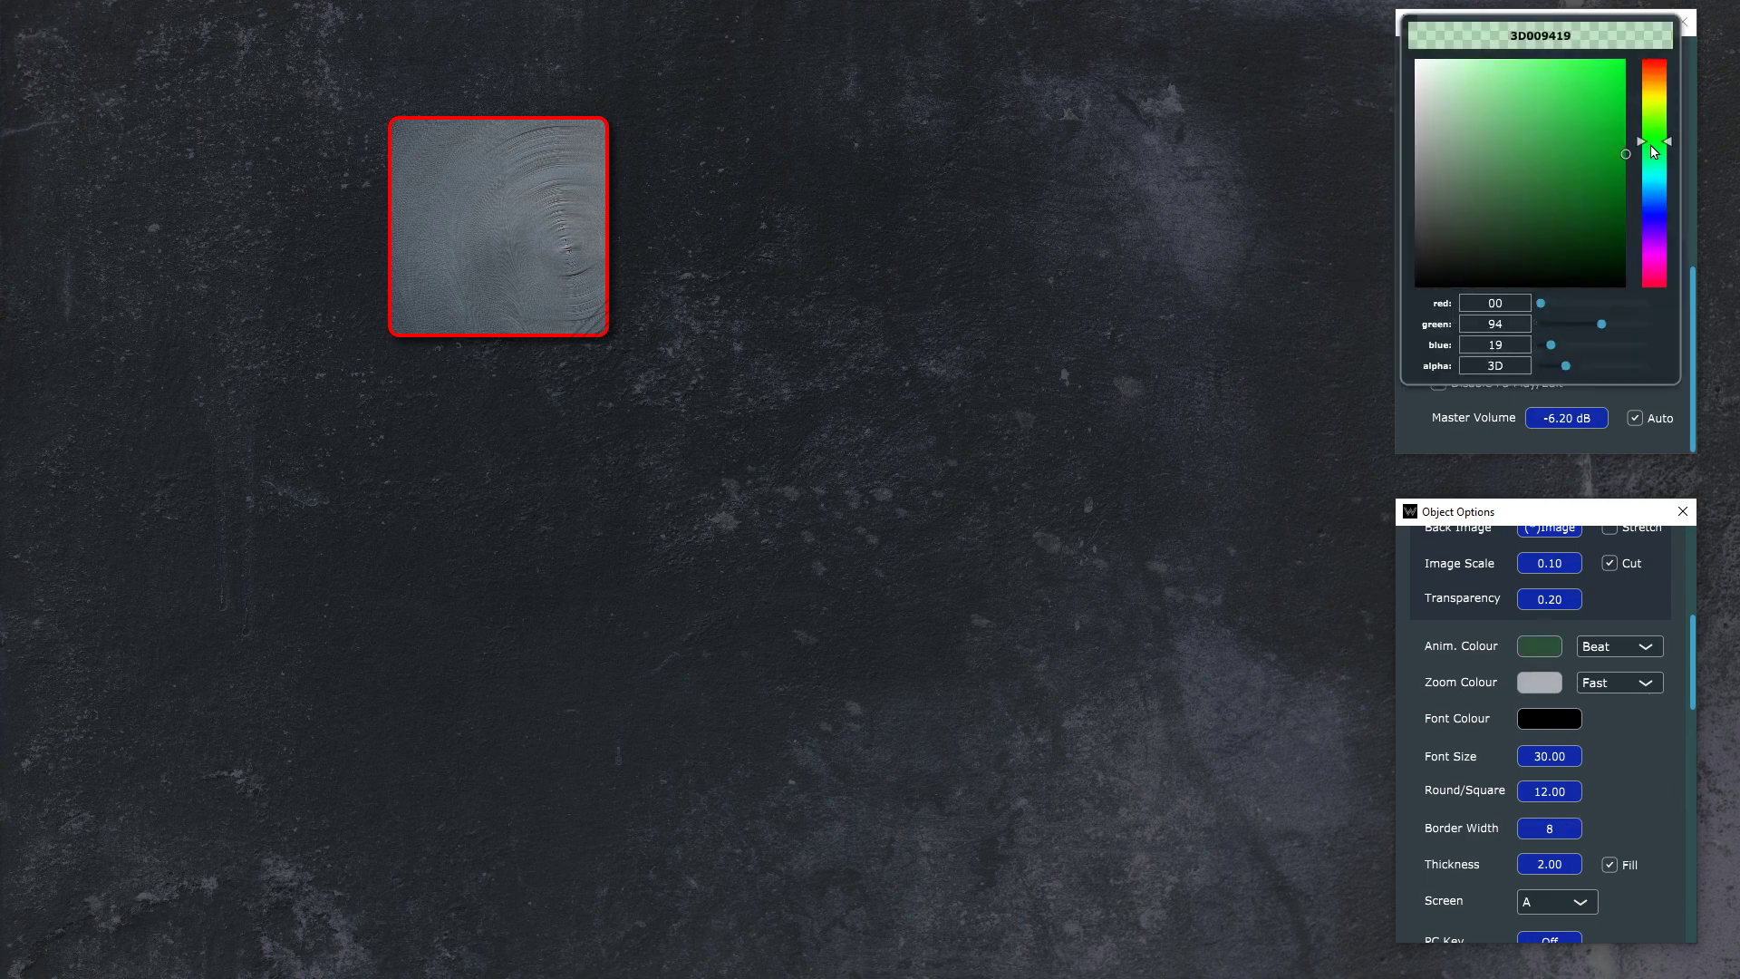
left_click_drag(1604, 140, 1637, 50)
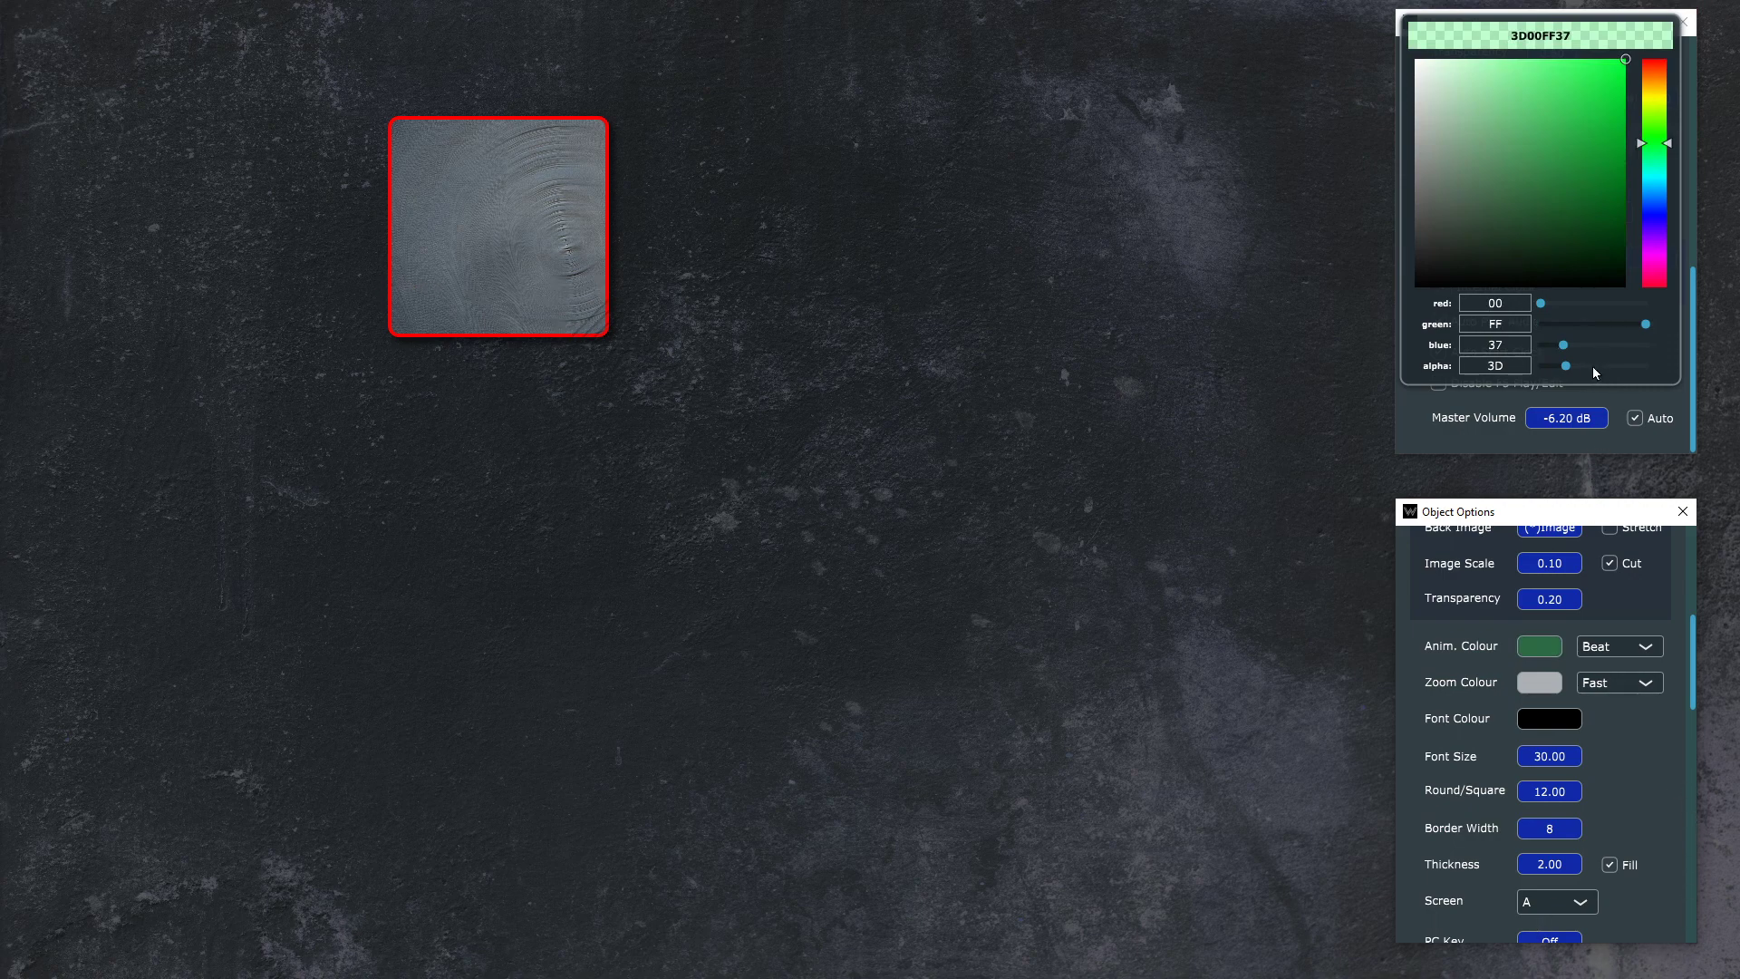
left_click_drag(1594, 366, 1609, 375)
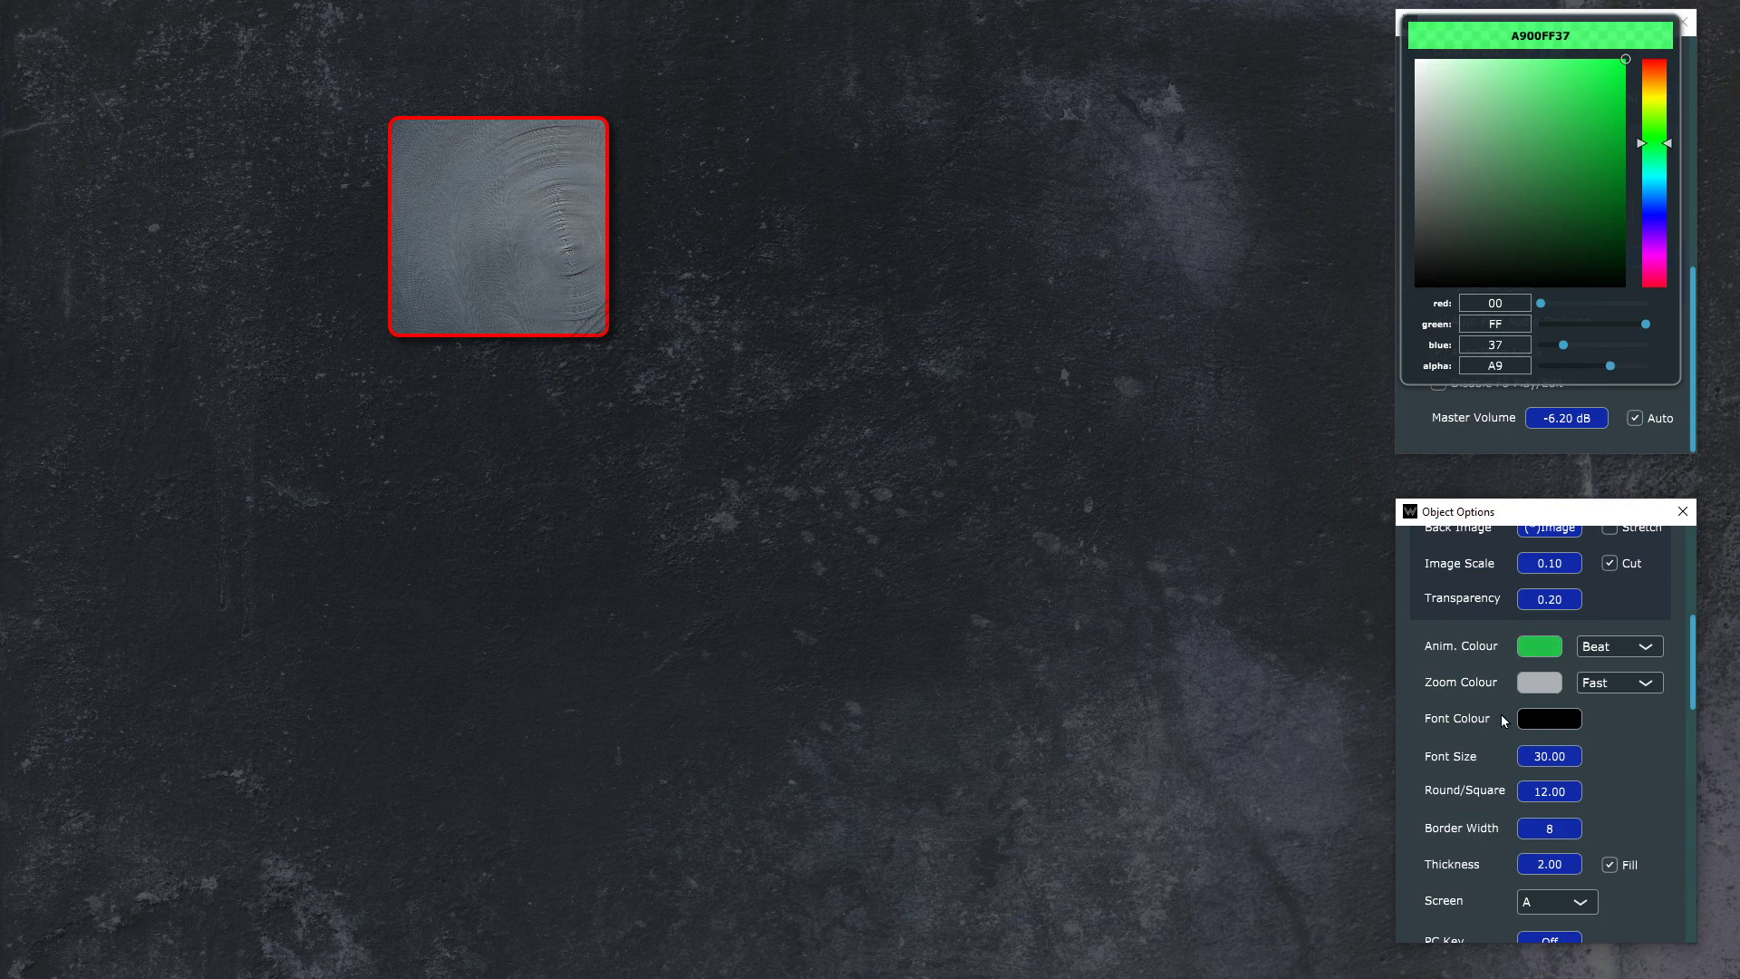
left_click(1642, 751)
Step: Switch the button's animation type to Regular and test the loop's progress animation in play mode
left_click(1641, 647)
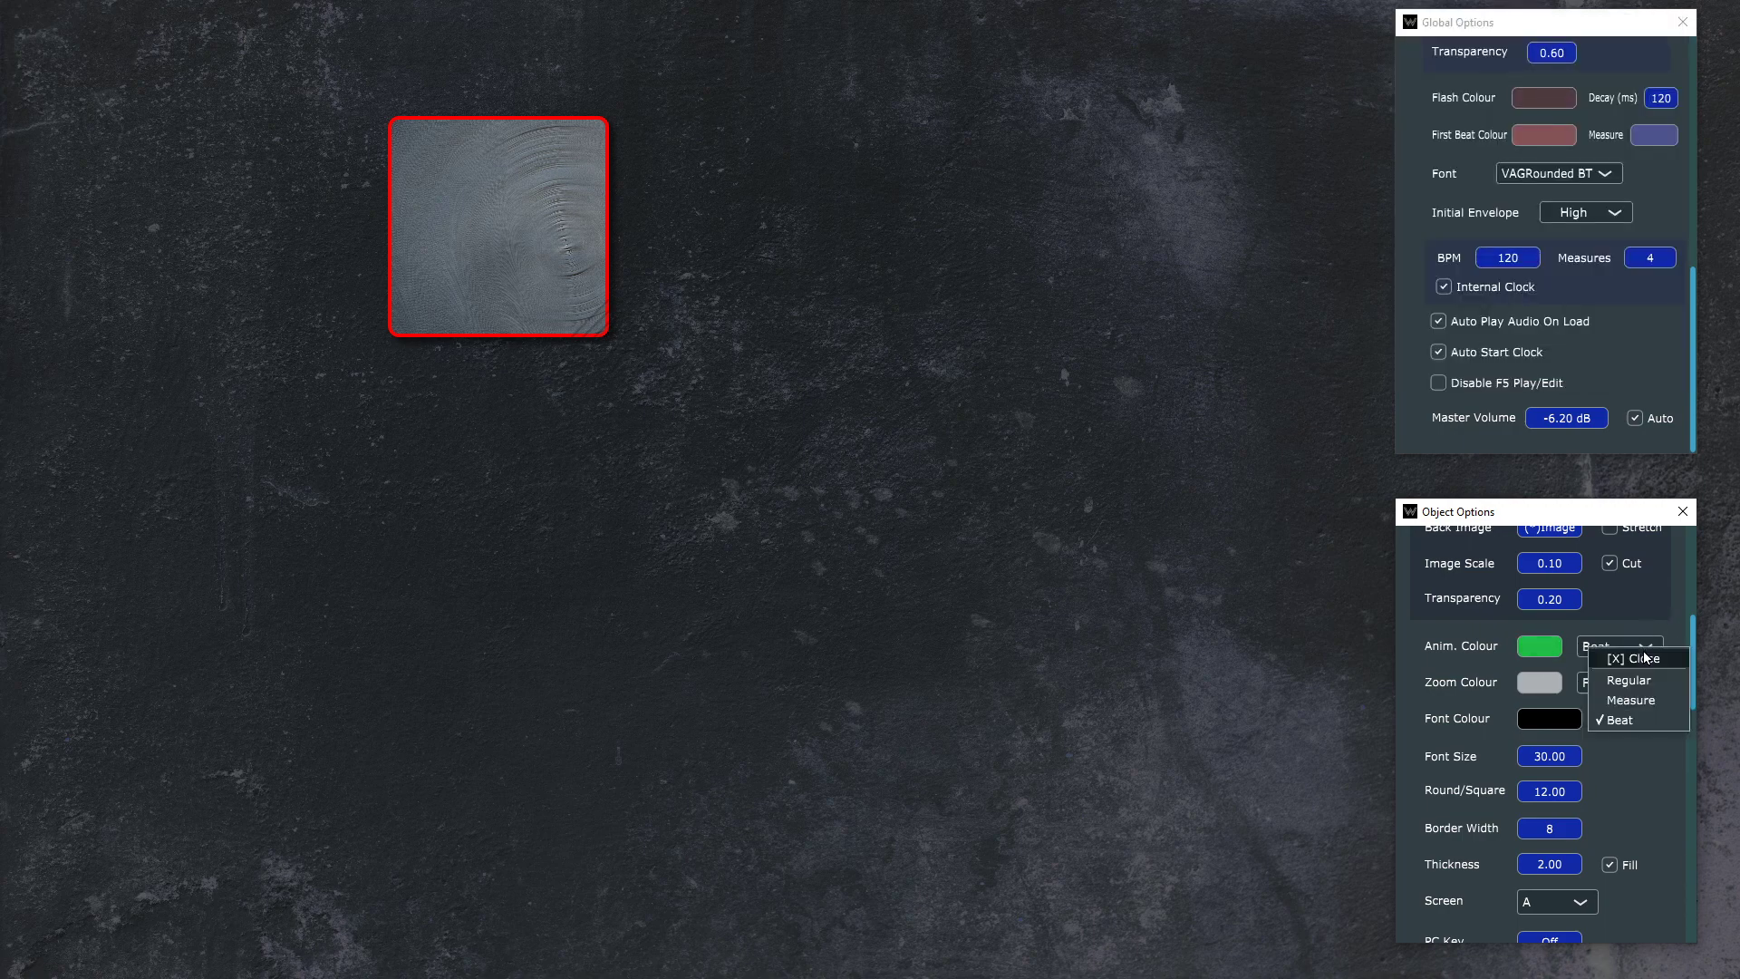
left_click(1632, 681)
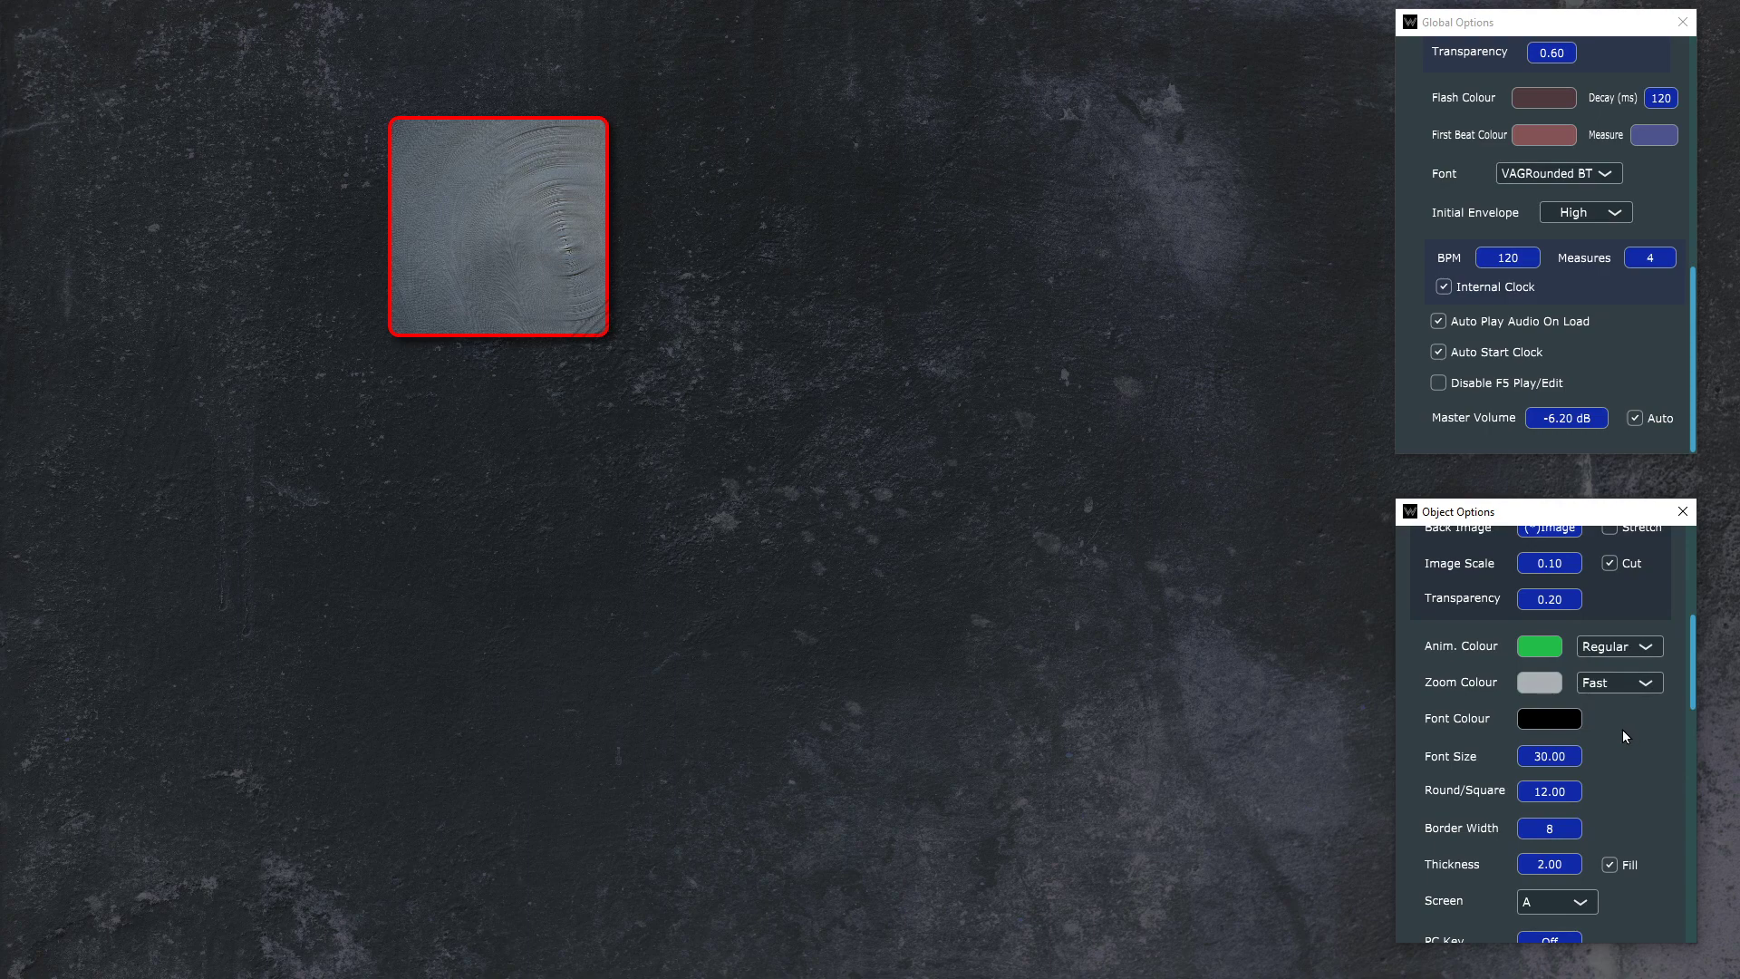
key("F5")
left_click(531, 241)
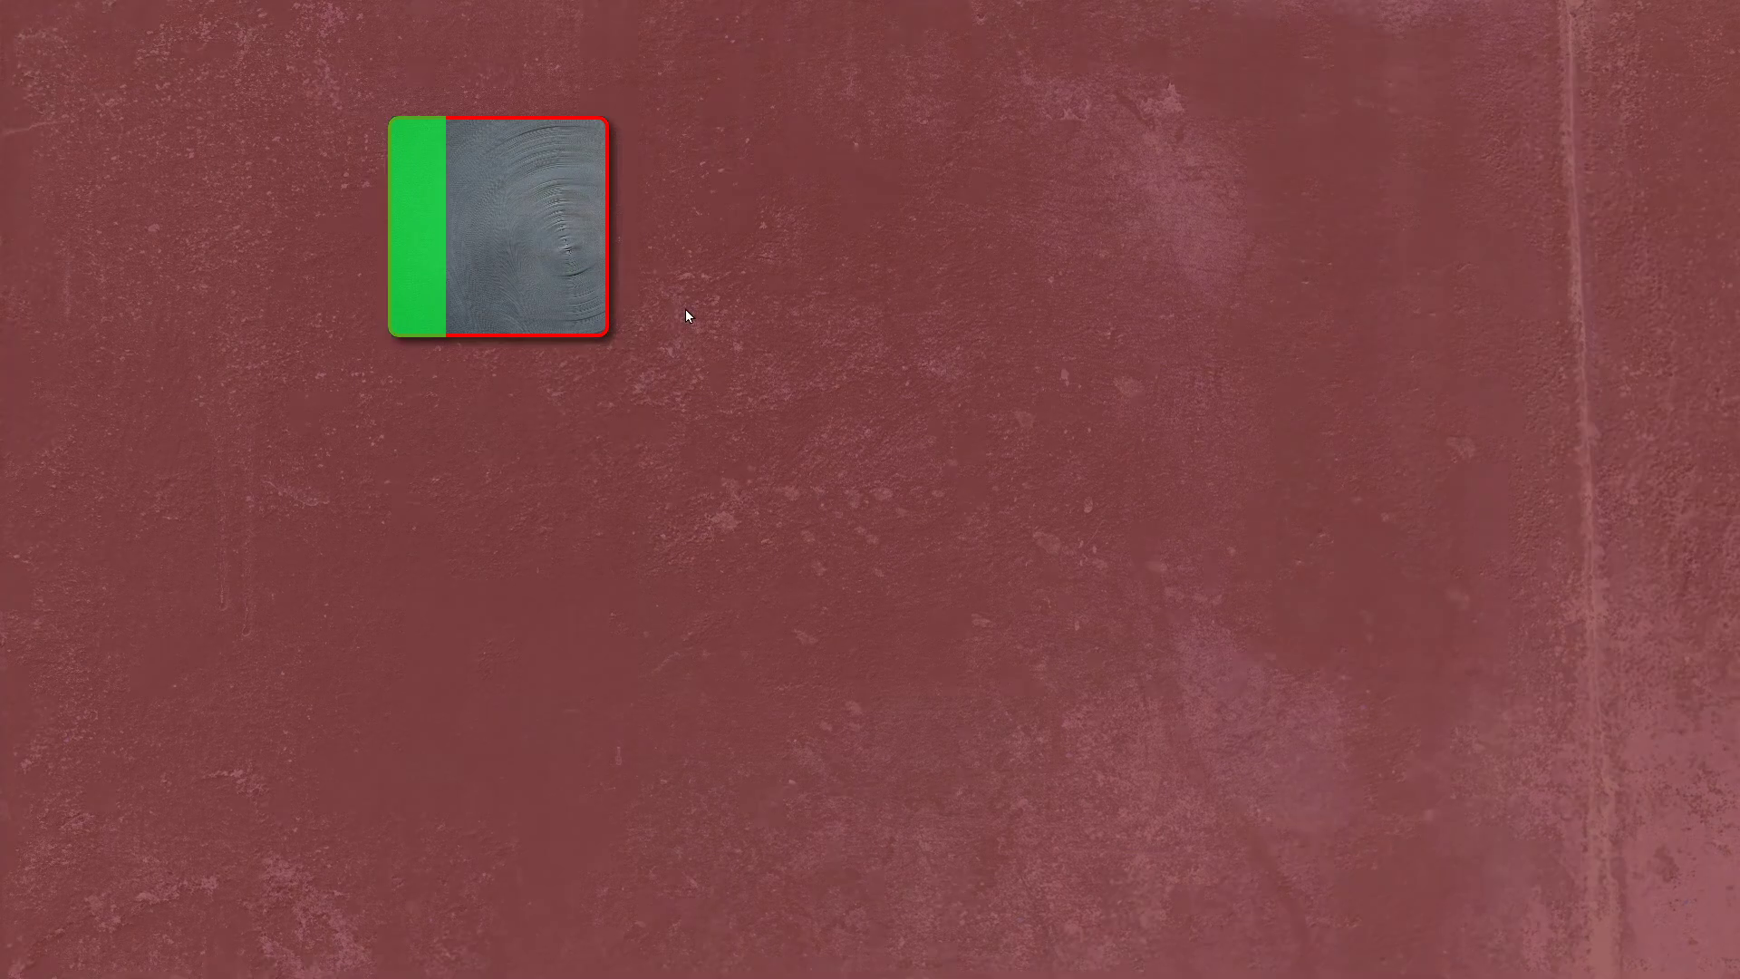
key("Escape")
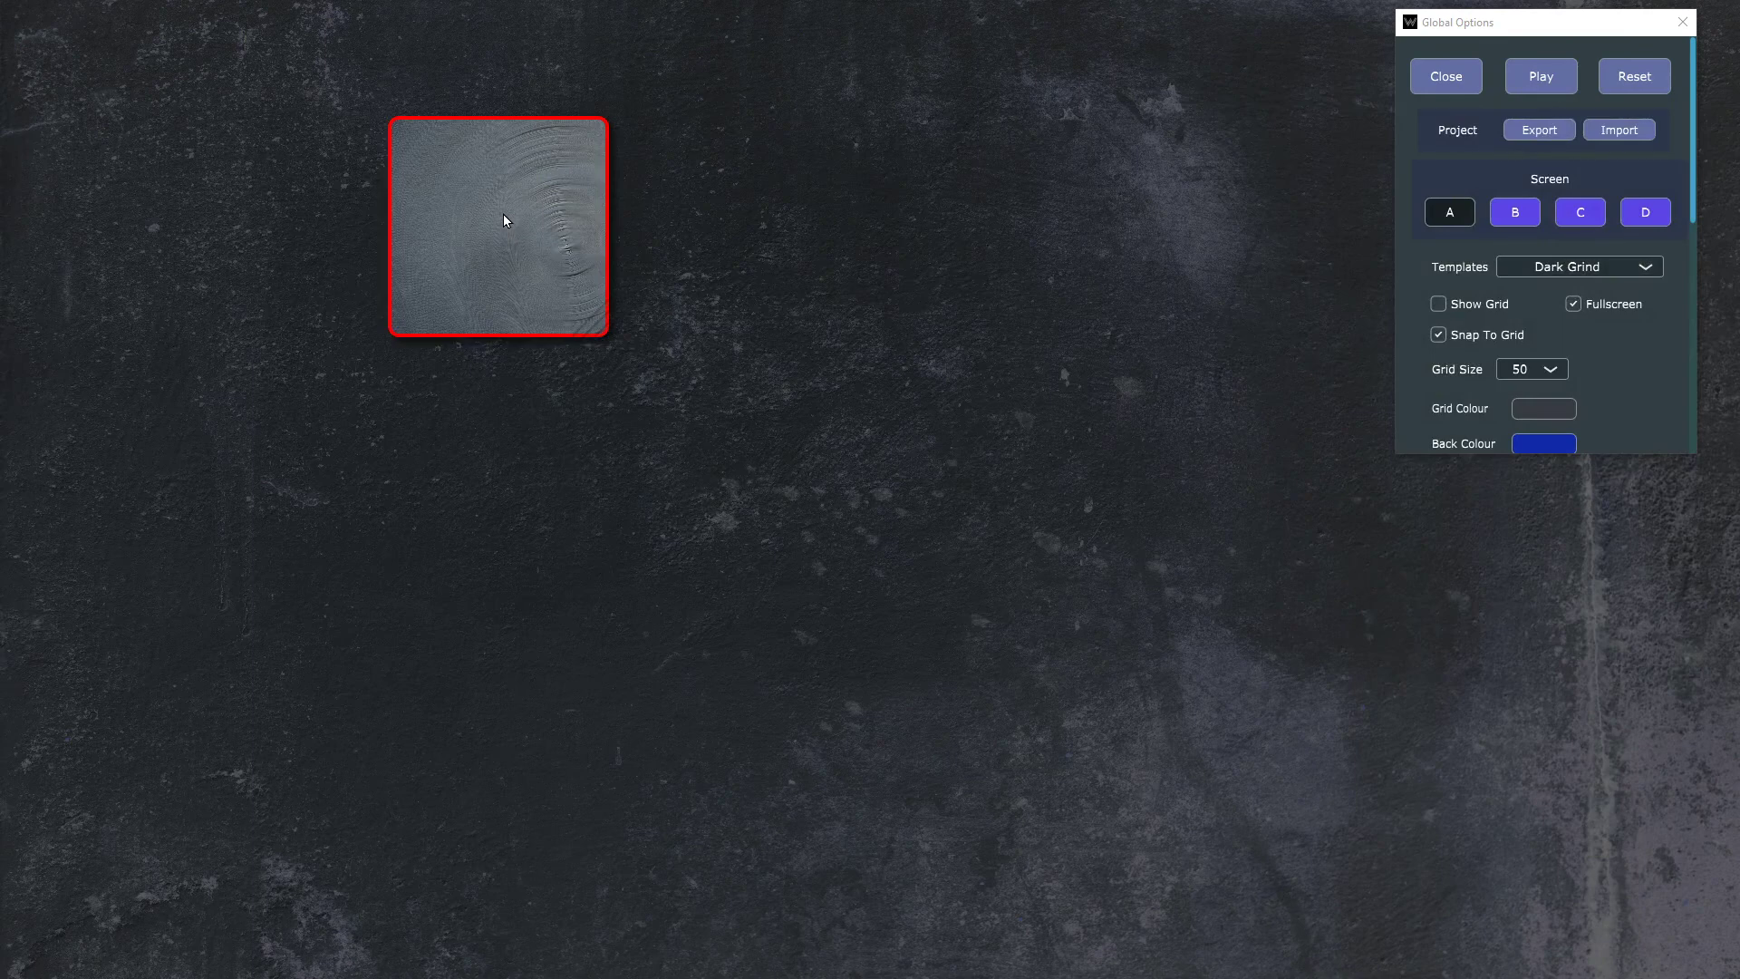
Step: Reselect the Drum 1 button and set its audio length to 2 measures
left_click(504, 216)
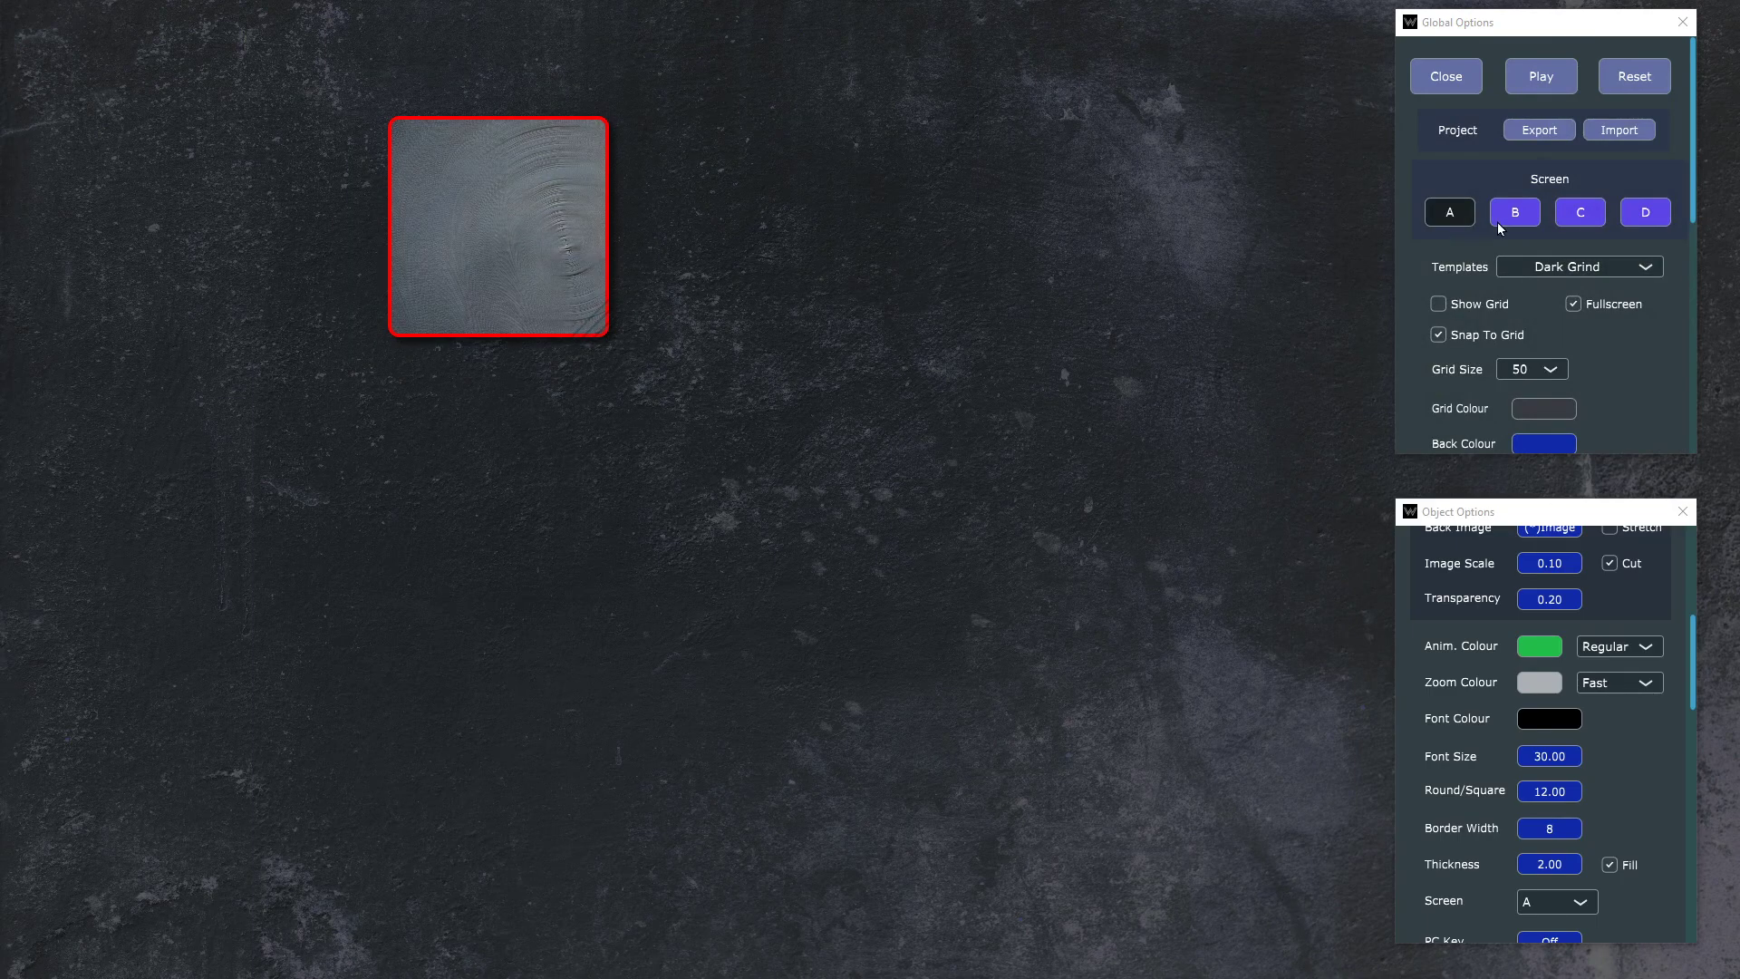
scroll(1590, 217, "down", 3)
scroll(1632, 232, "down", 3)
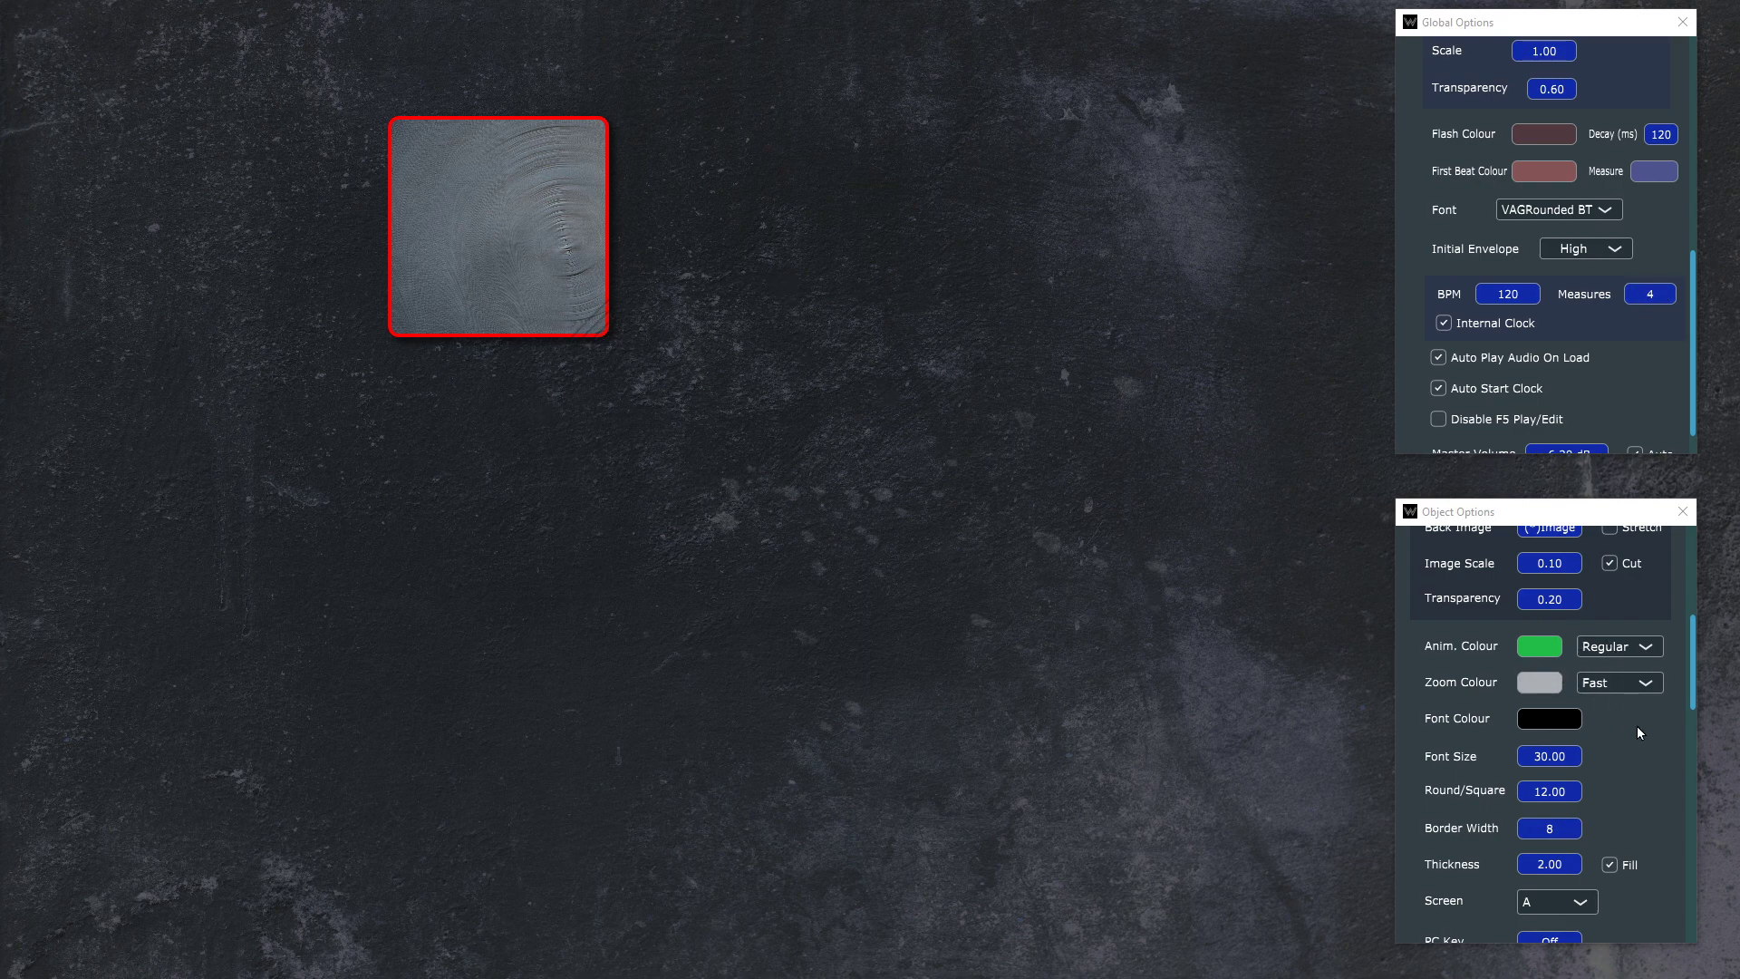
scroll(1635, 730, "down", 1)
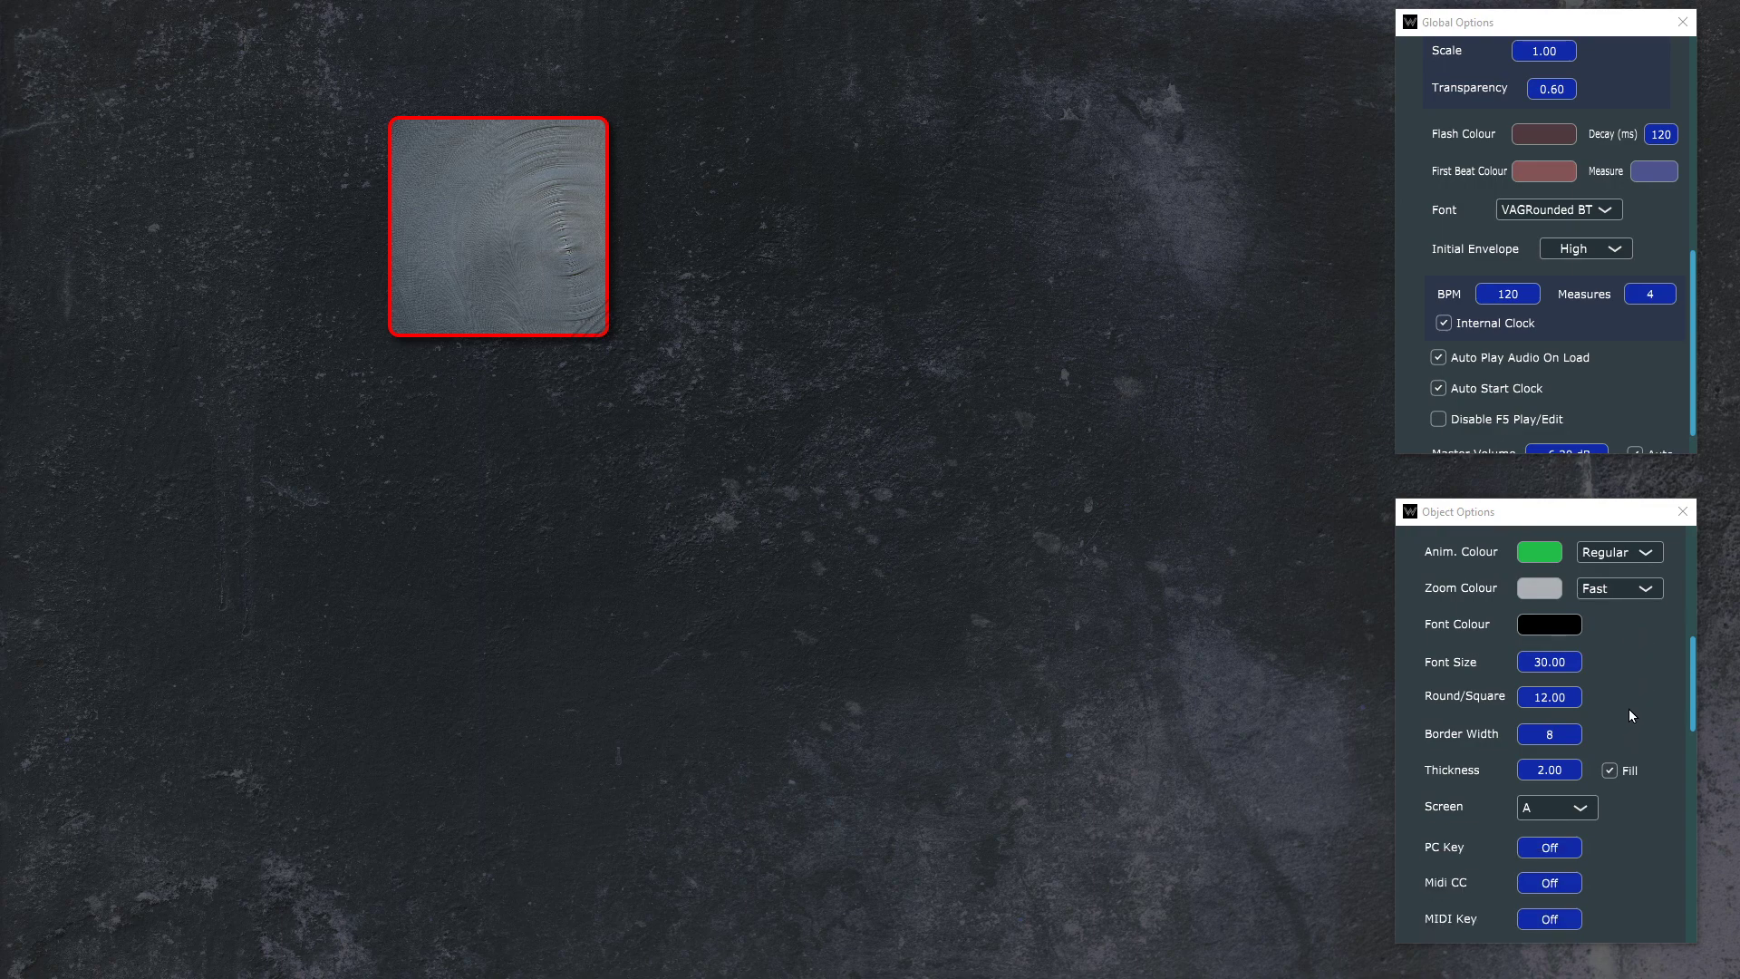
scroll(1629, 709, "down", 6)
scroll(1631, 700, "down", 3)
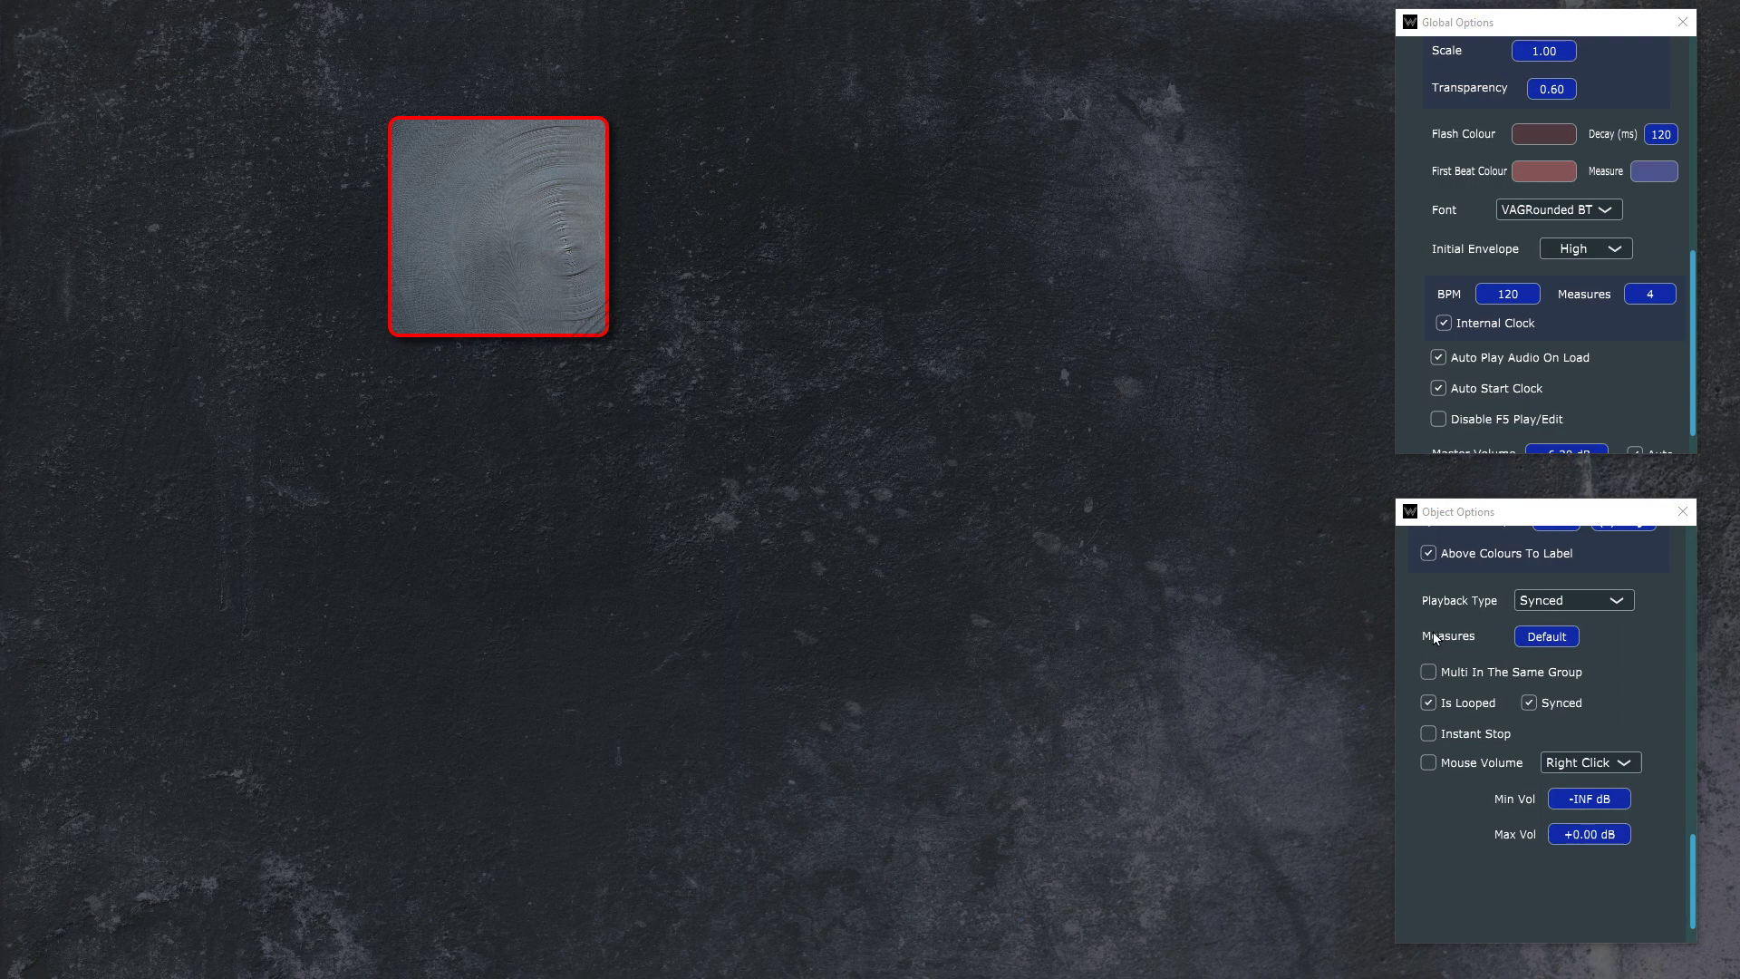
left_click(1554, 636)
type("2")
key("Return")
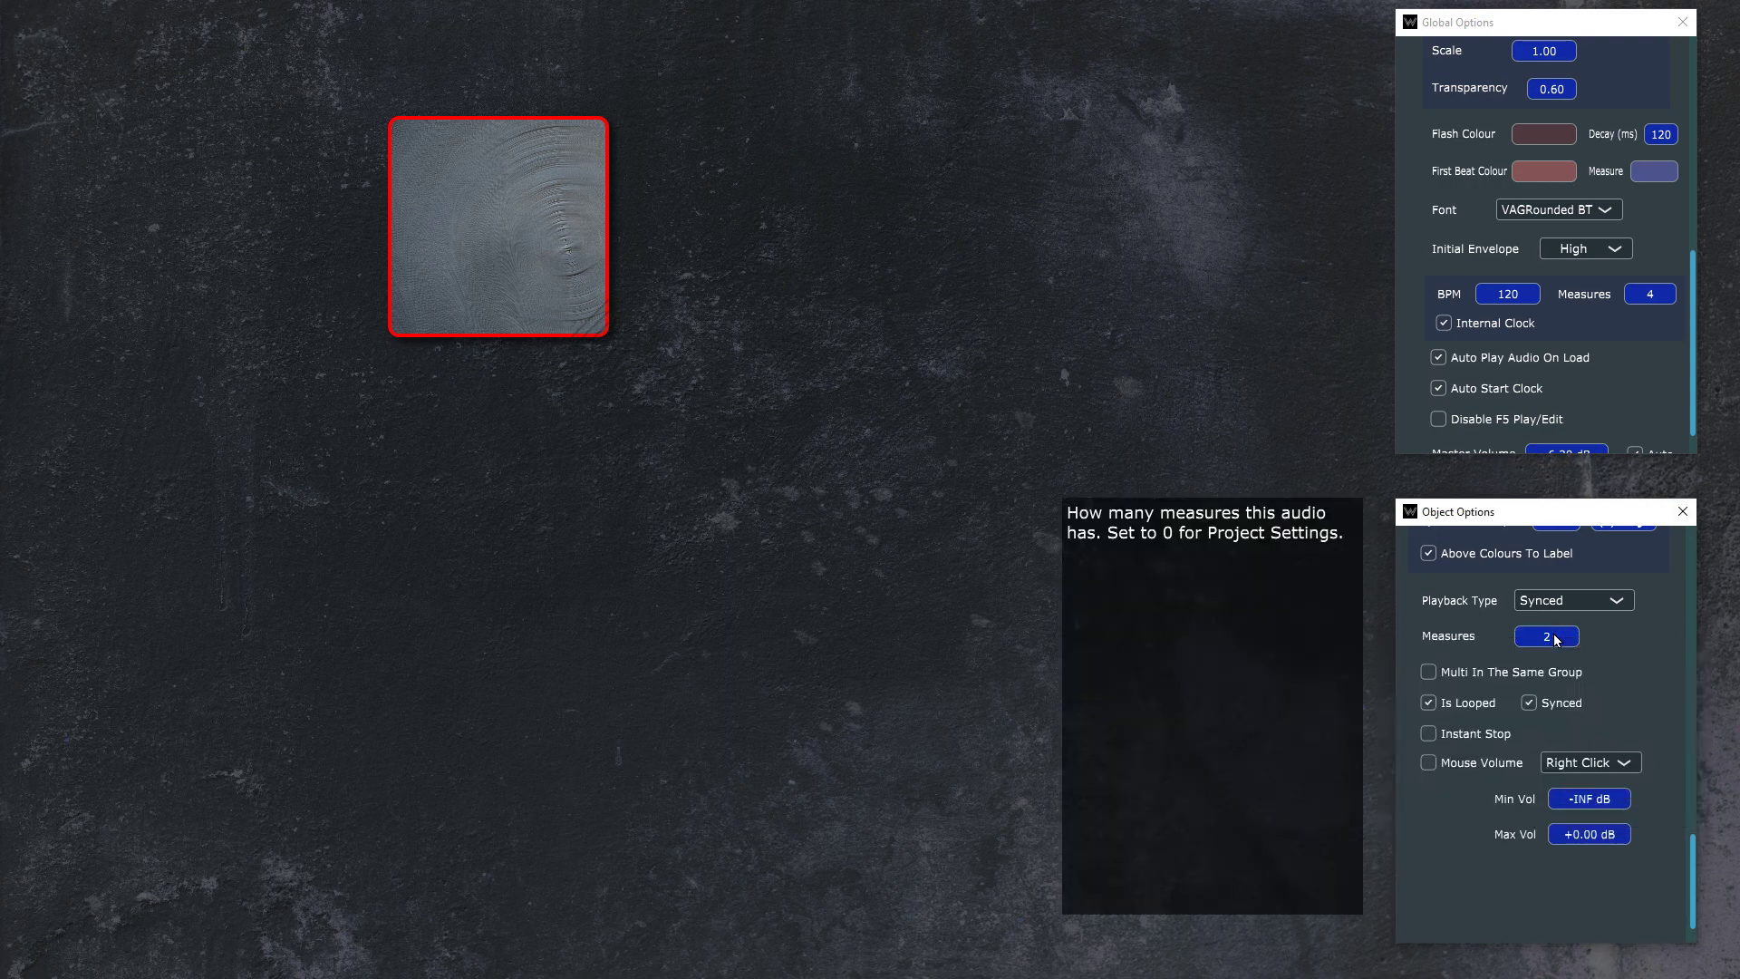
Step: Test the Drum 1 loop's playback with its two-measure length in play mode
key("F5")
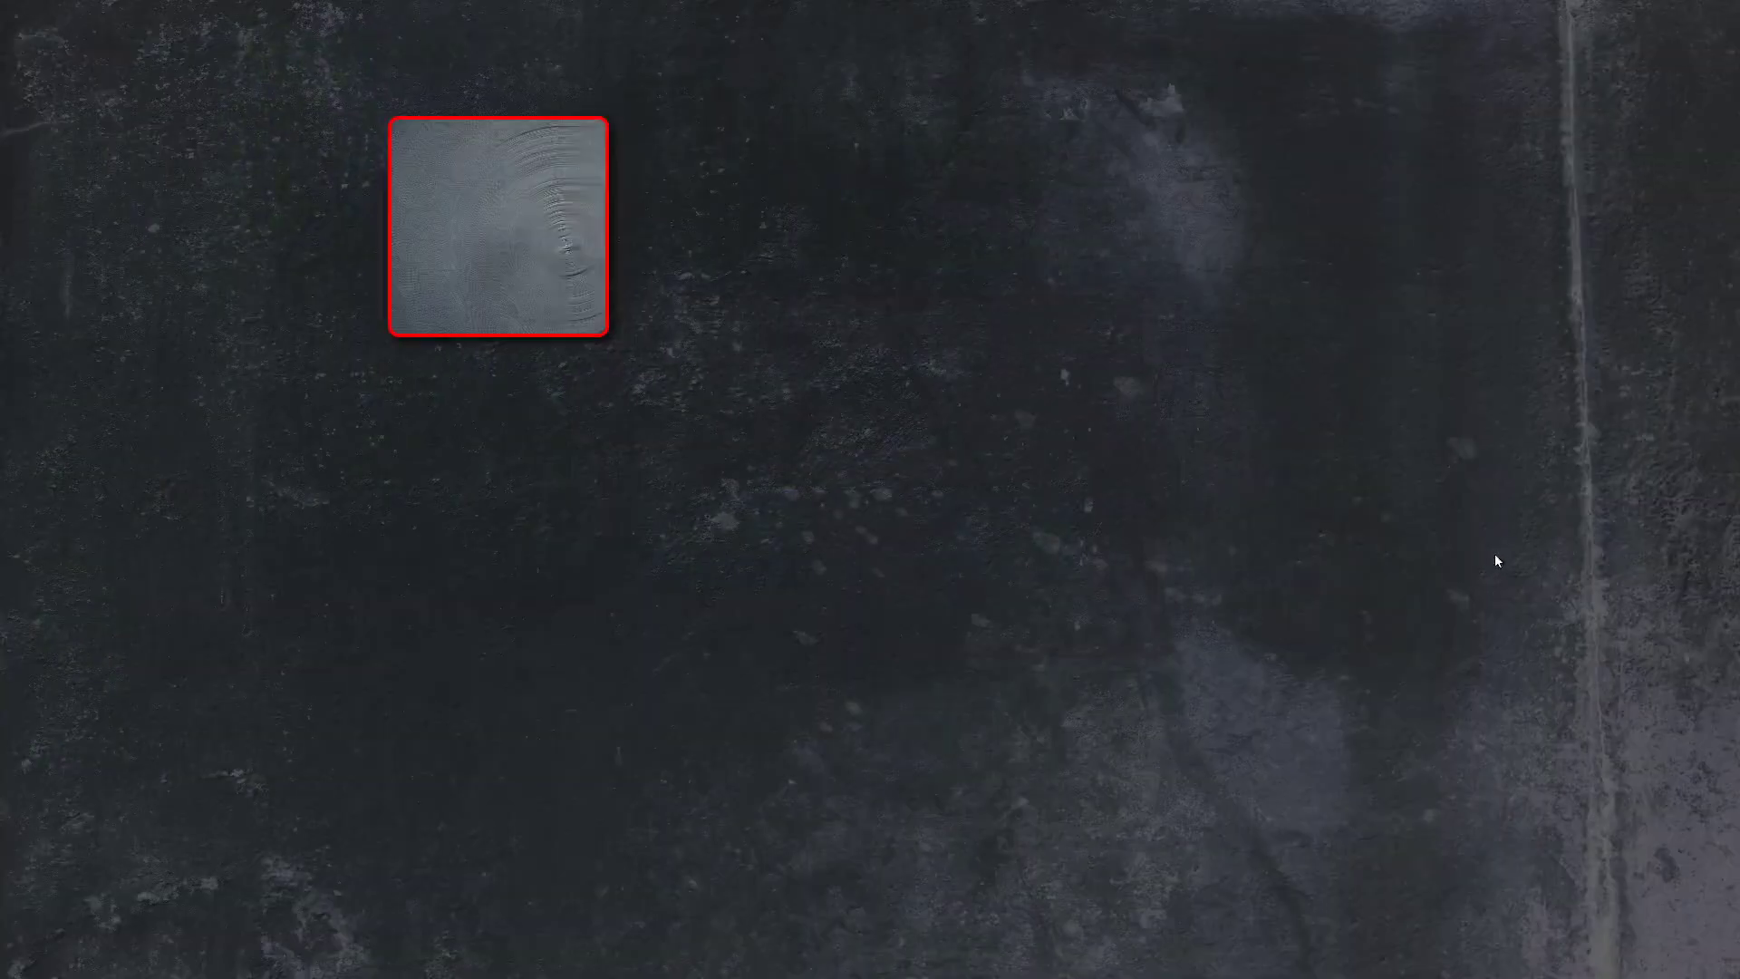
left_click(588, 309)
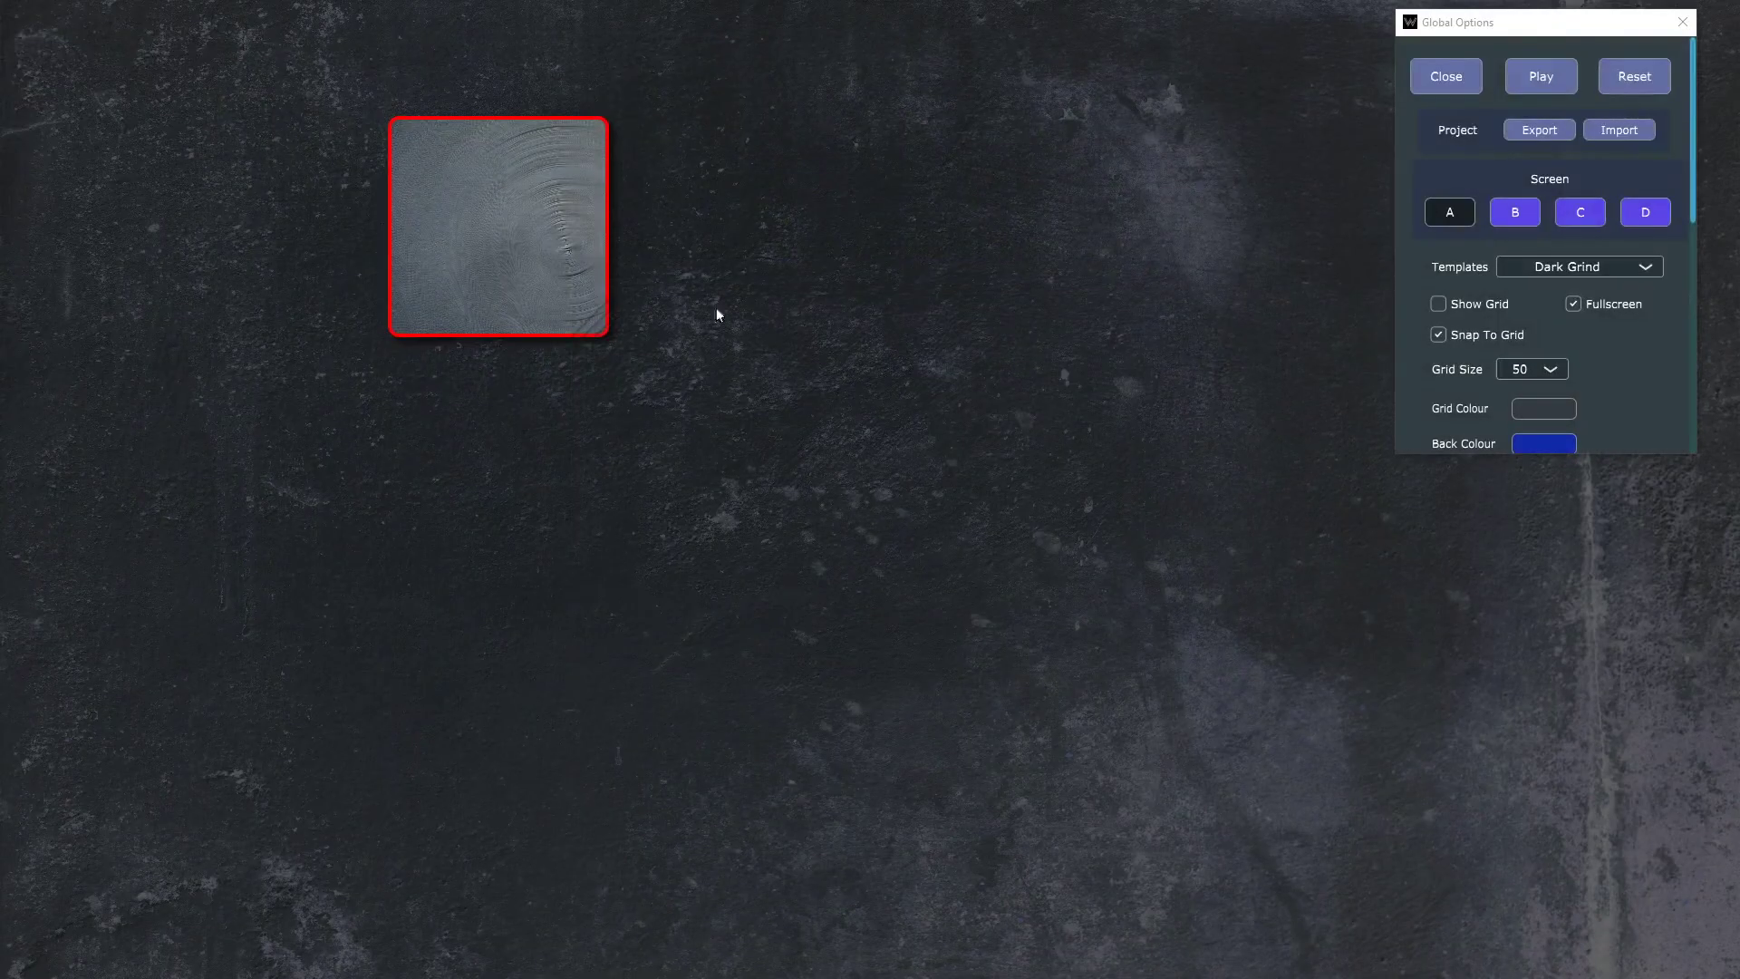
Step: Set the Drum 1 button's zoom colour to a semi-transparent blue, 9A001EFF, and preview the zoom effect
left_click(544, 269)
scroll(1602, 672, "down", 5)
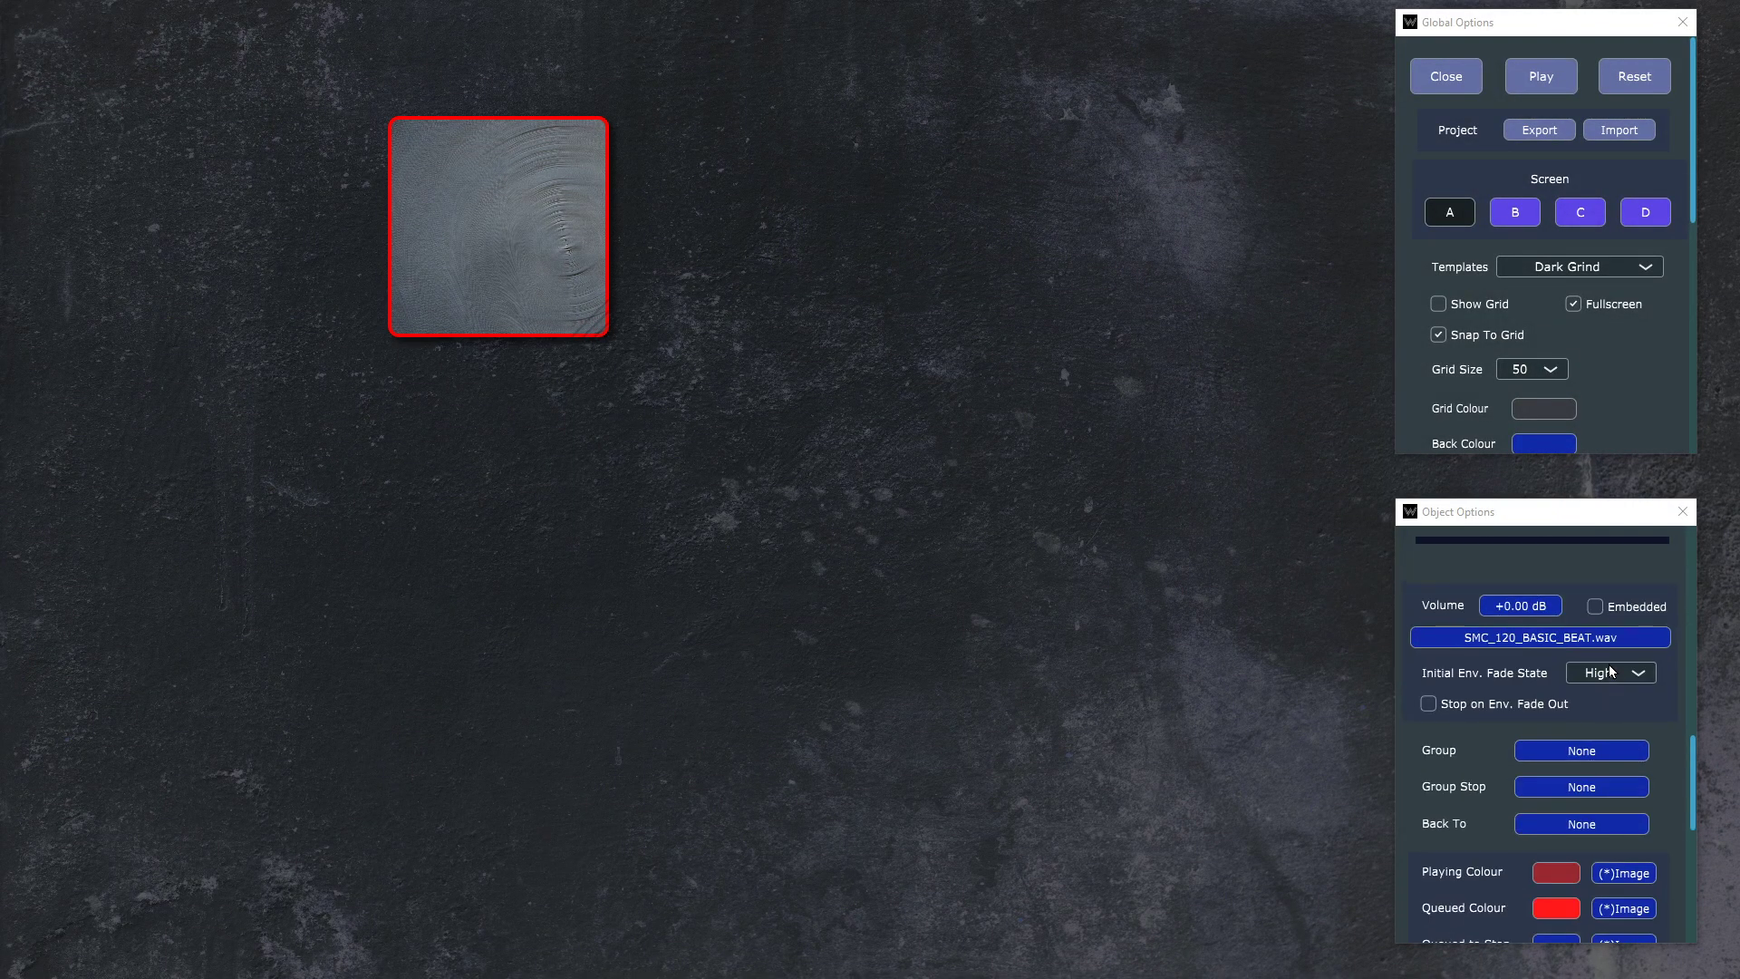
scroll(1610, 671, "up", 8)
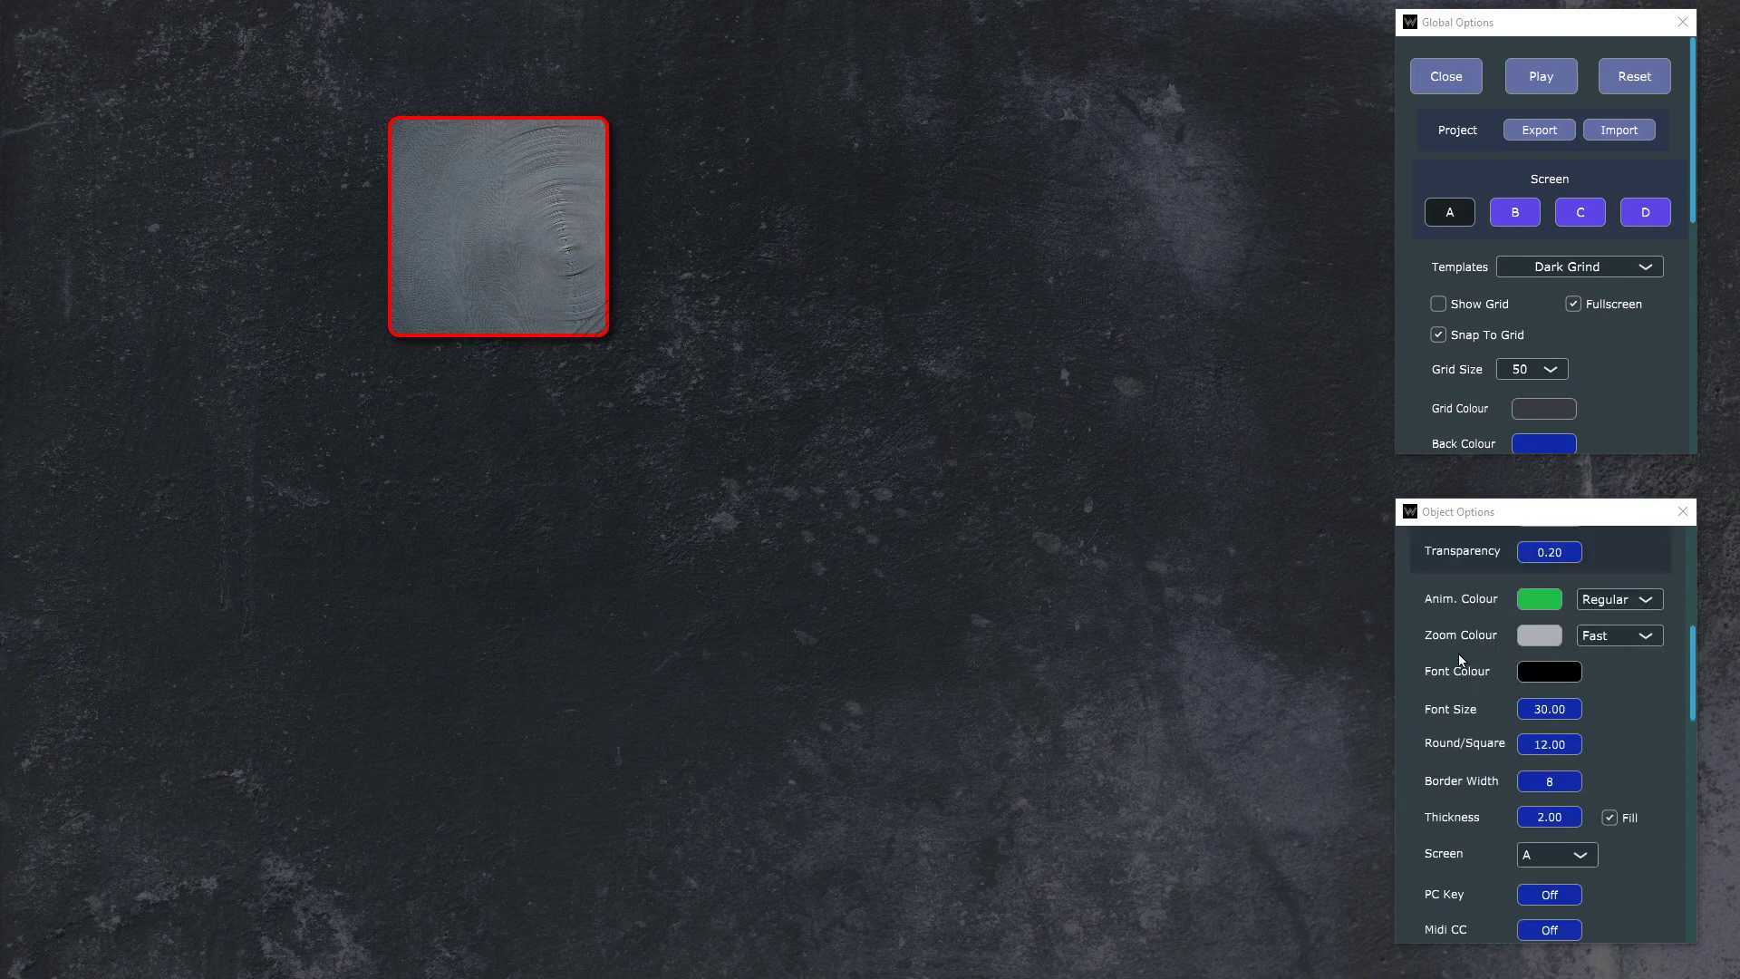
left_click(1541, 638)
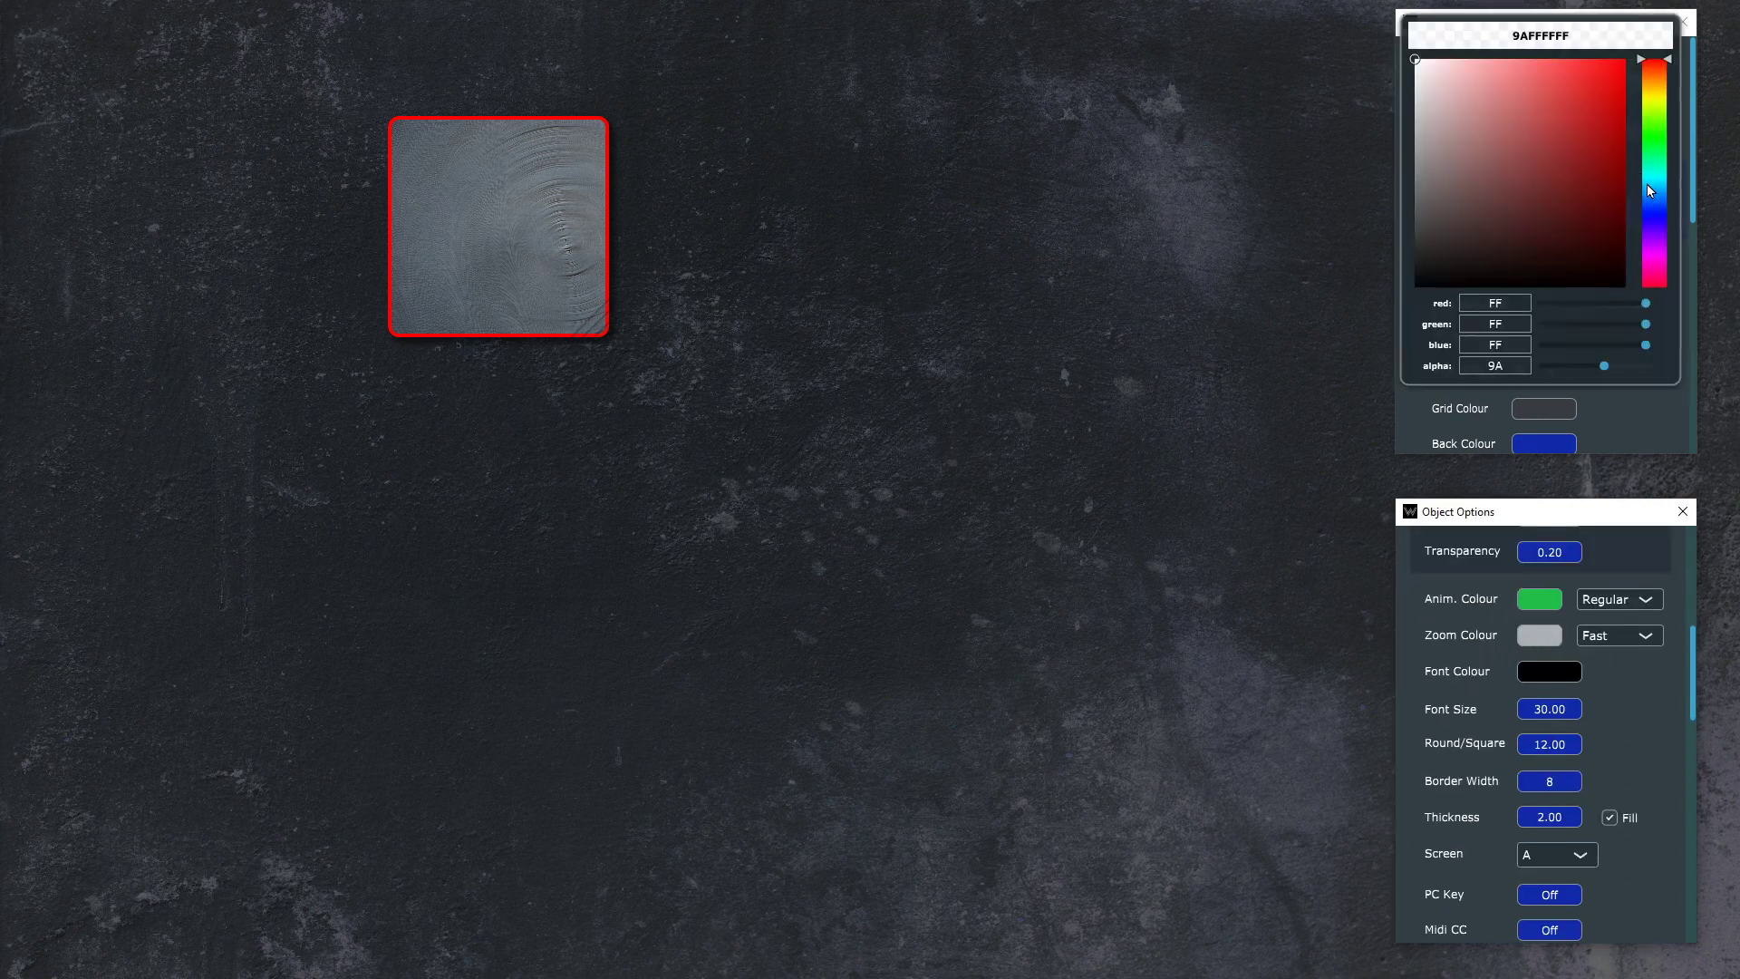
left_click(1654, 208)
left_click(1626, 59)
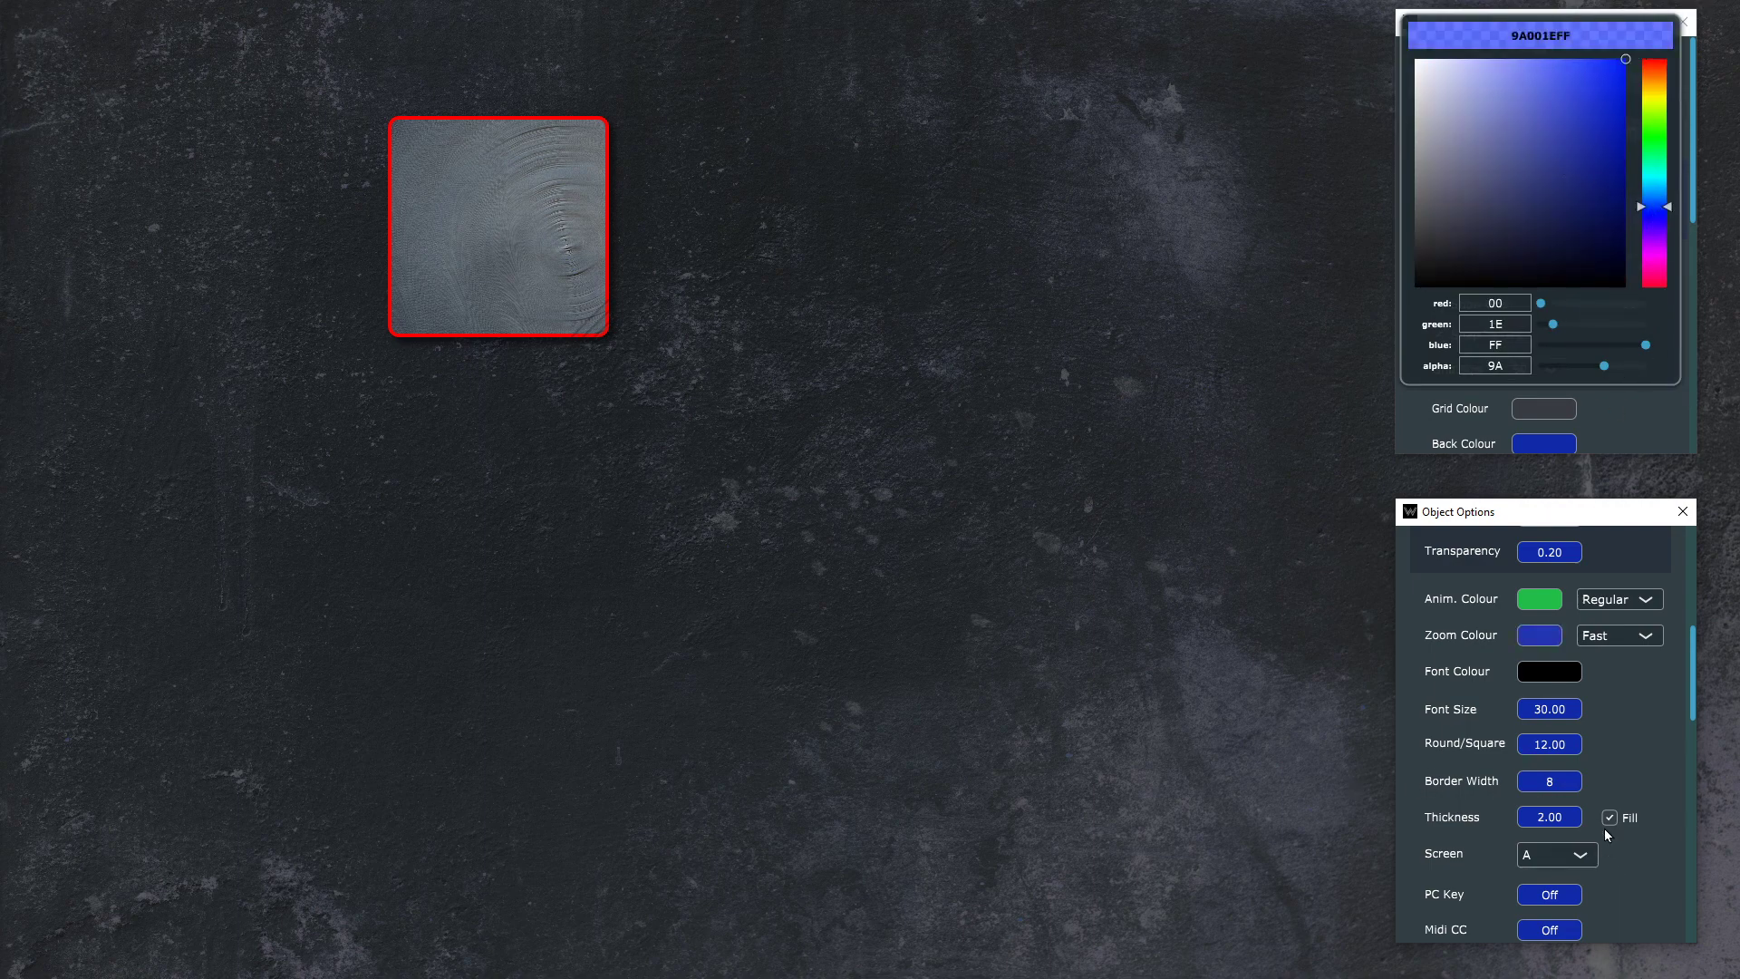
left_click(491, 206)
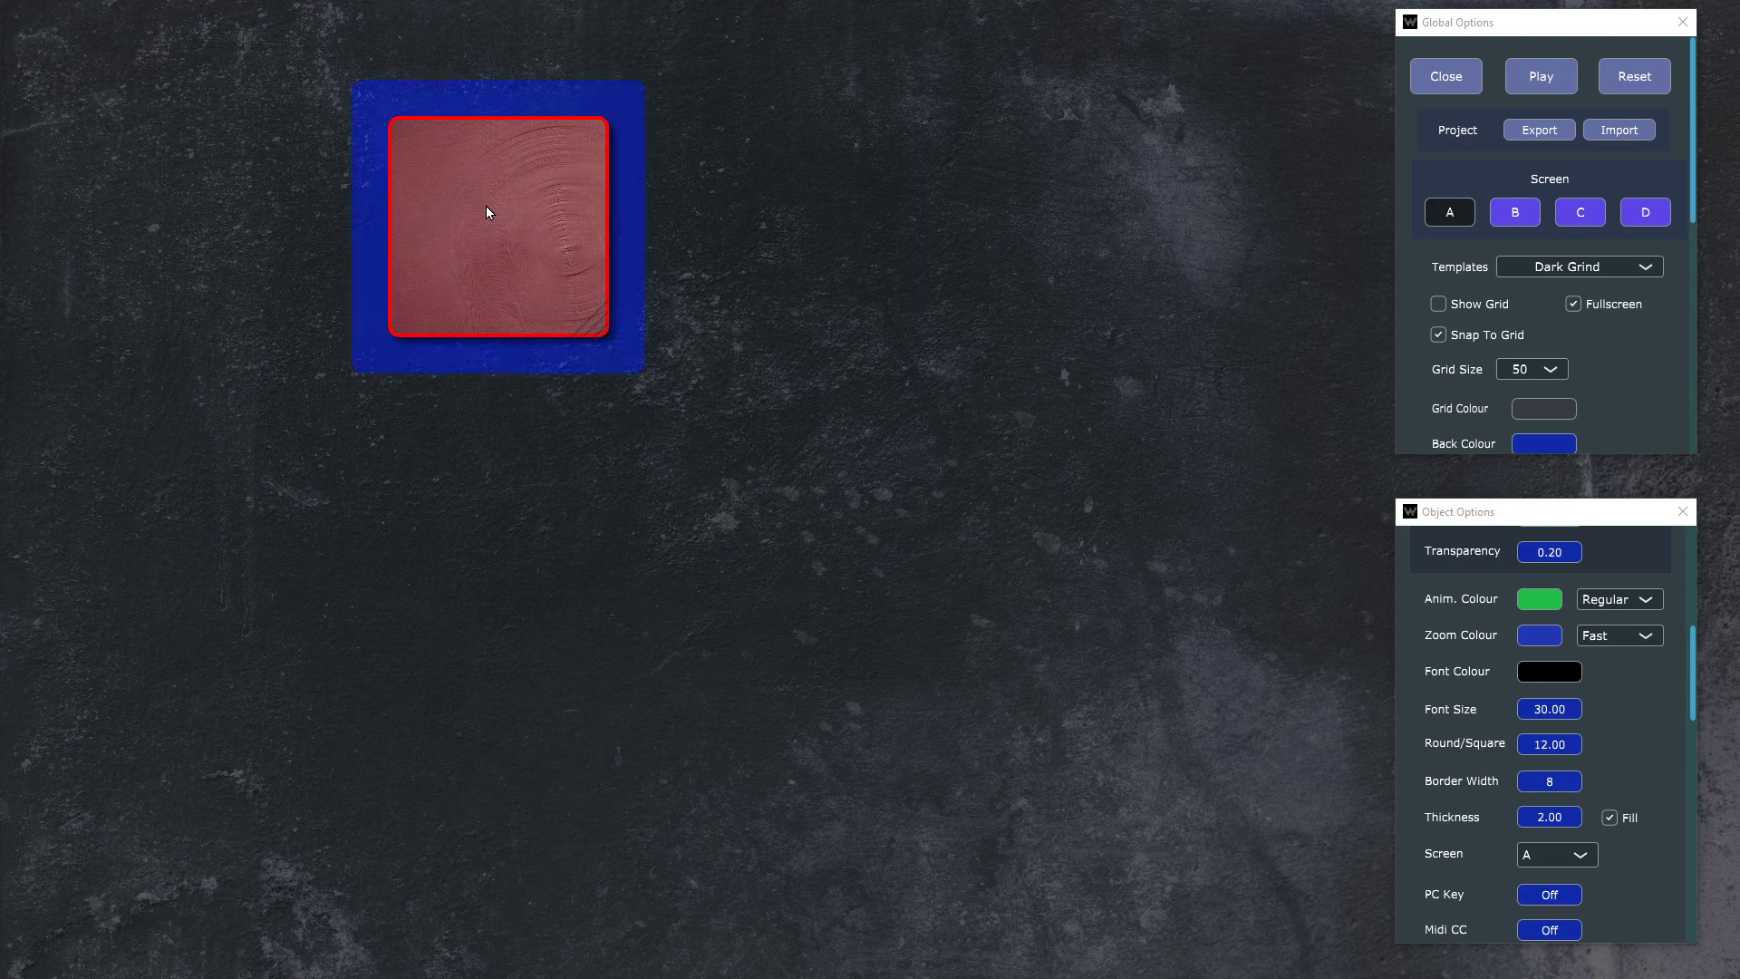
left_click(486, 207)
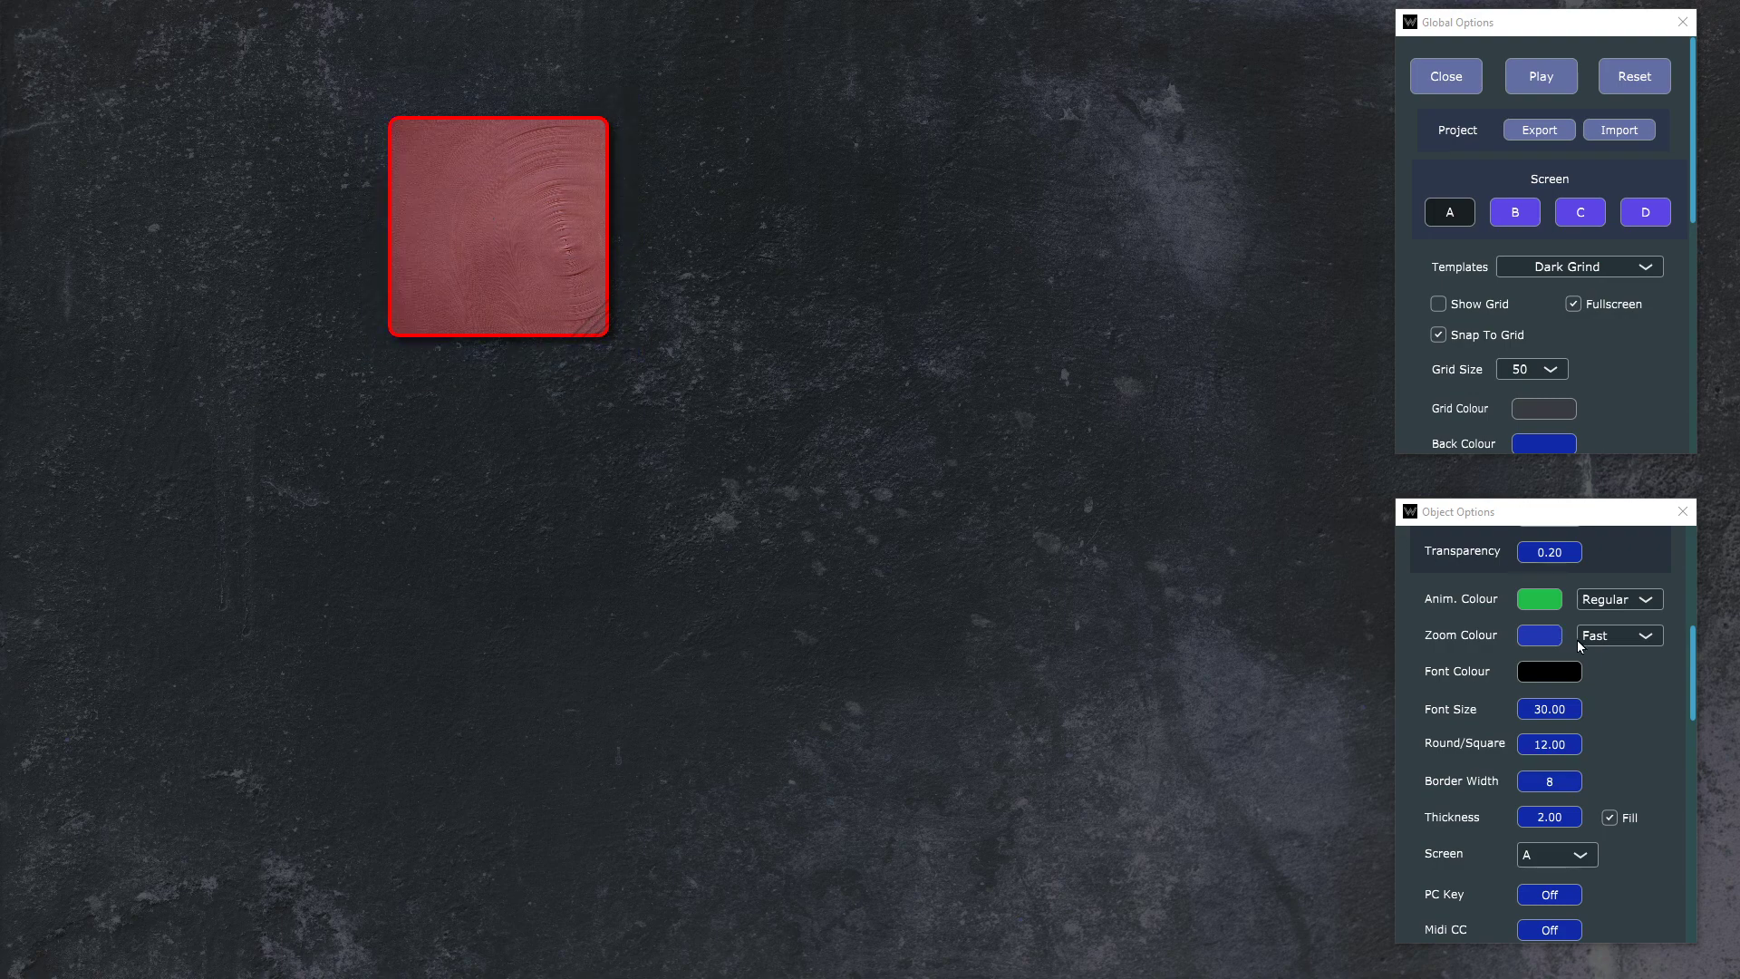
Step: Try the Off and Slow options for the button's zoom animation and preview the slow zoom
left_click(1651, 644)
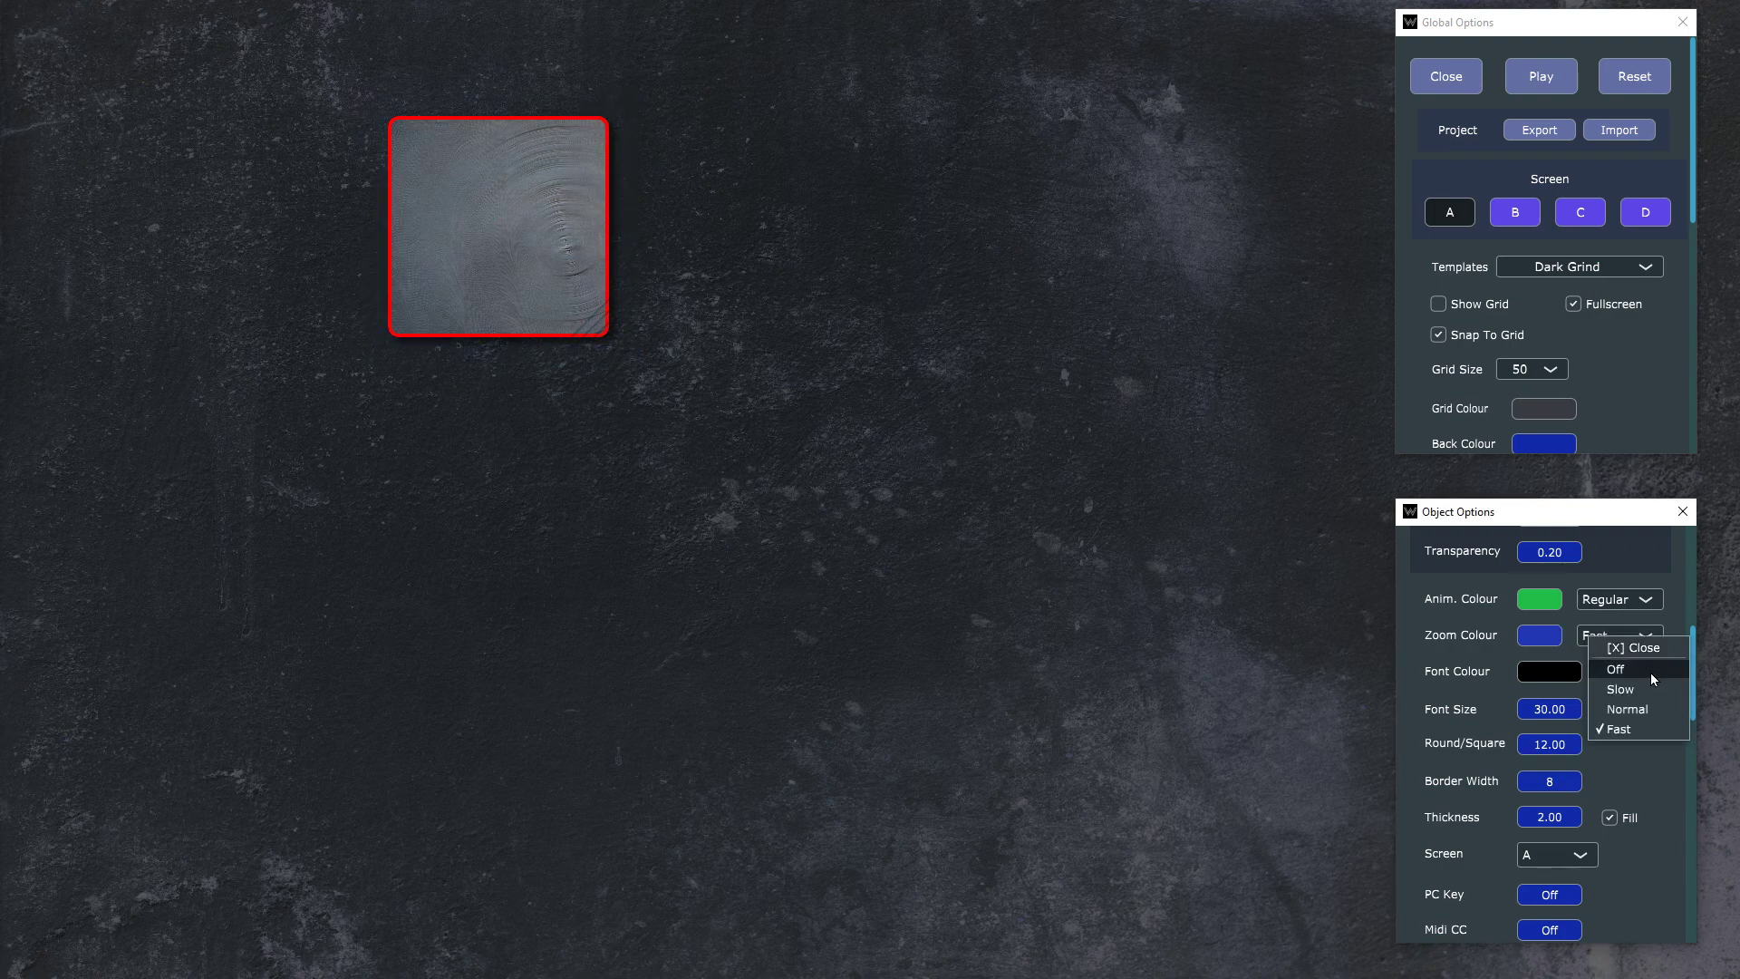
left_click(1651, 679)
left_click(1627, 640)
left_click(1646, 691)
left_click(562, 207)
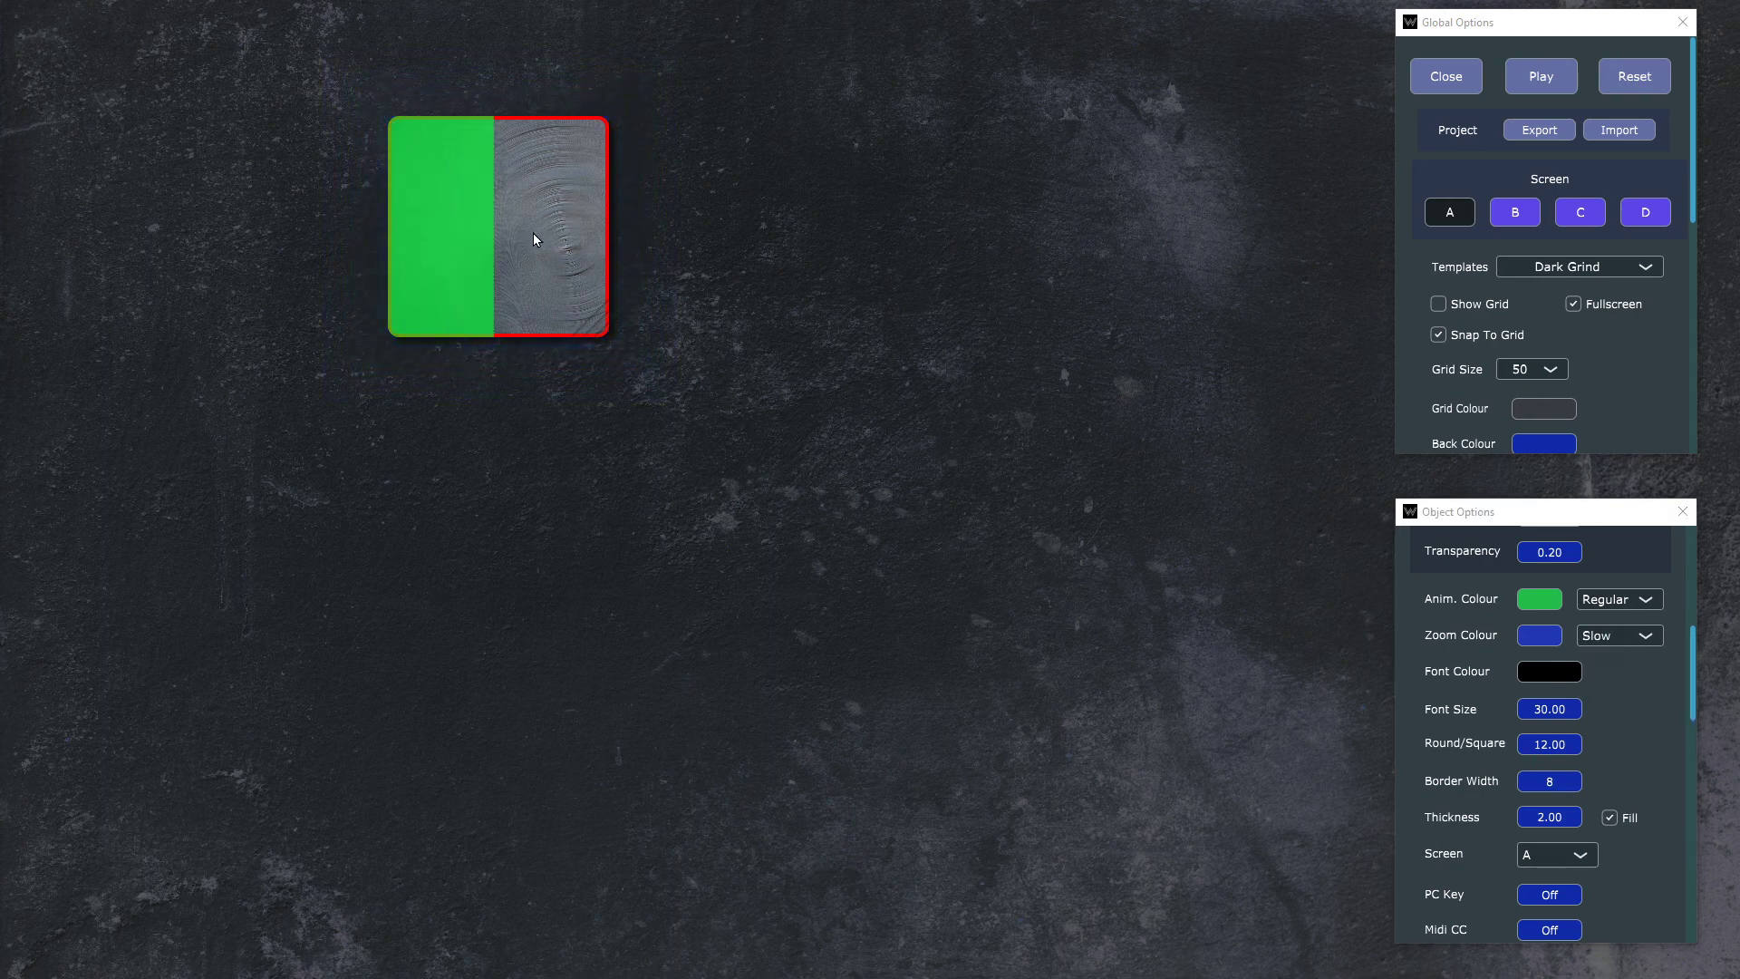
left_click(541, 238)
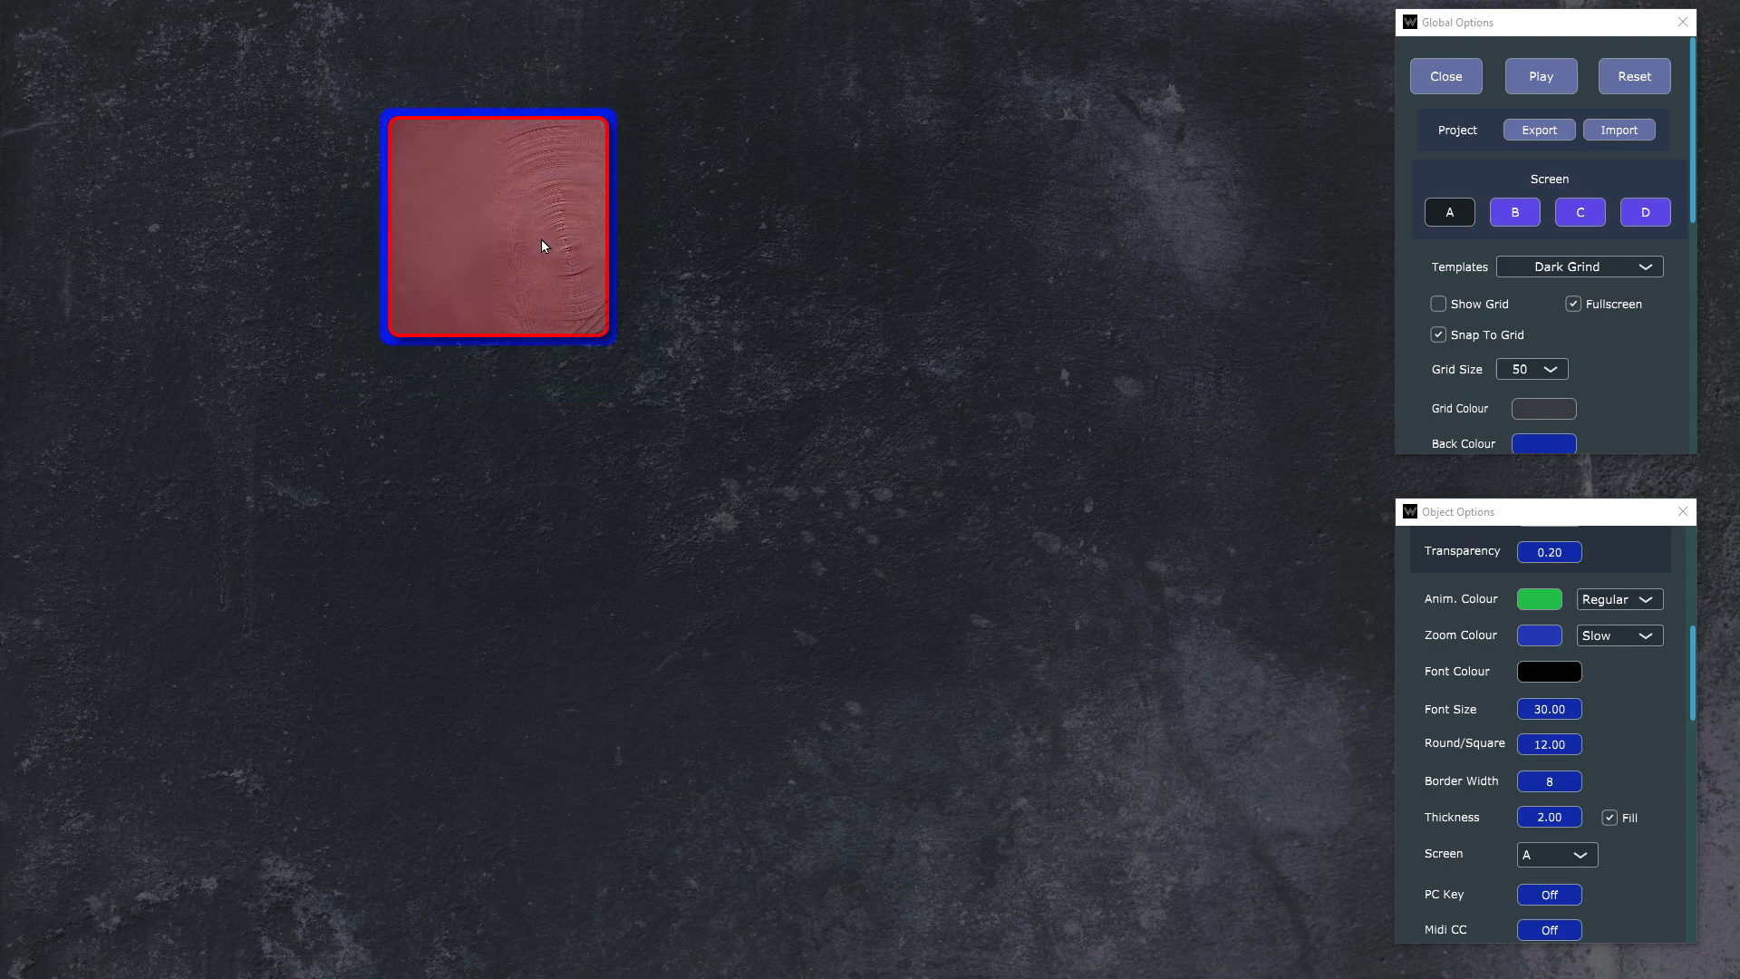
left_click(483, 290)
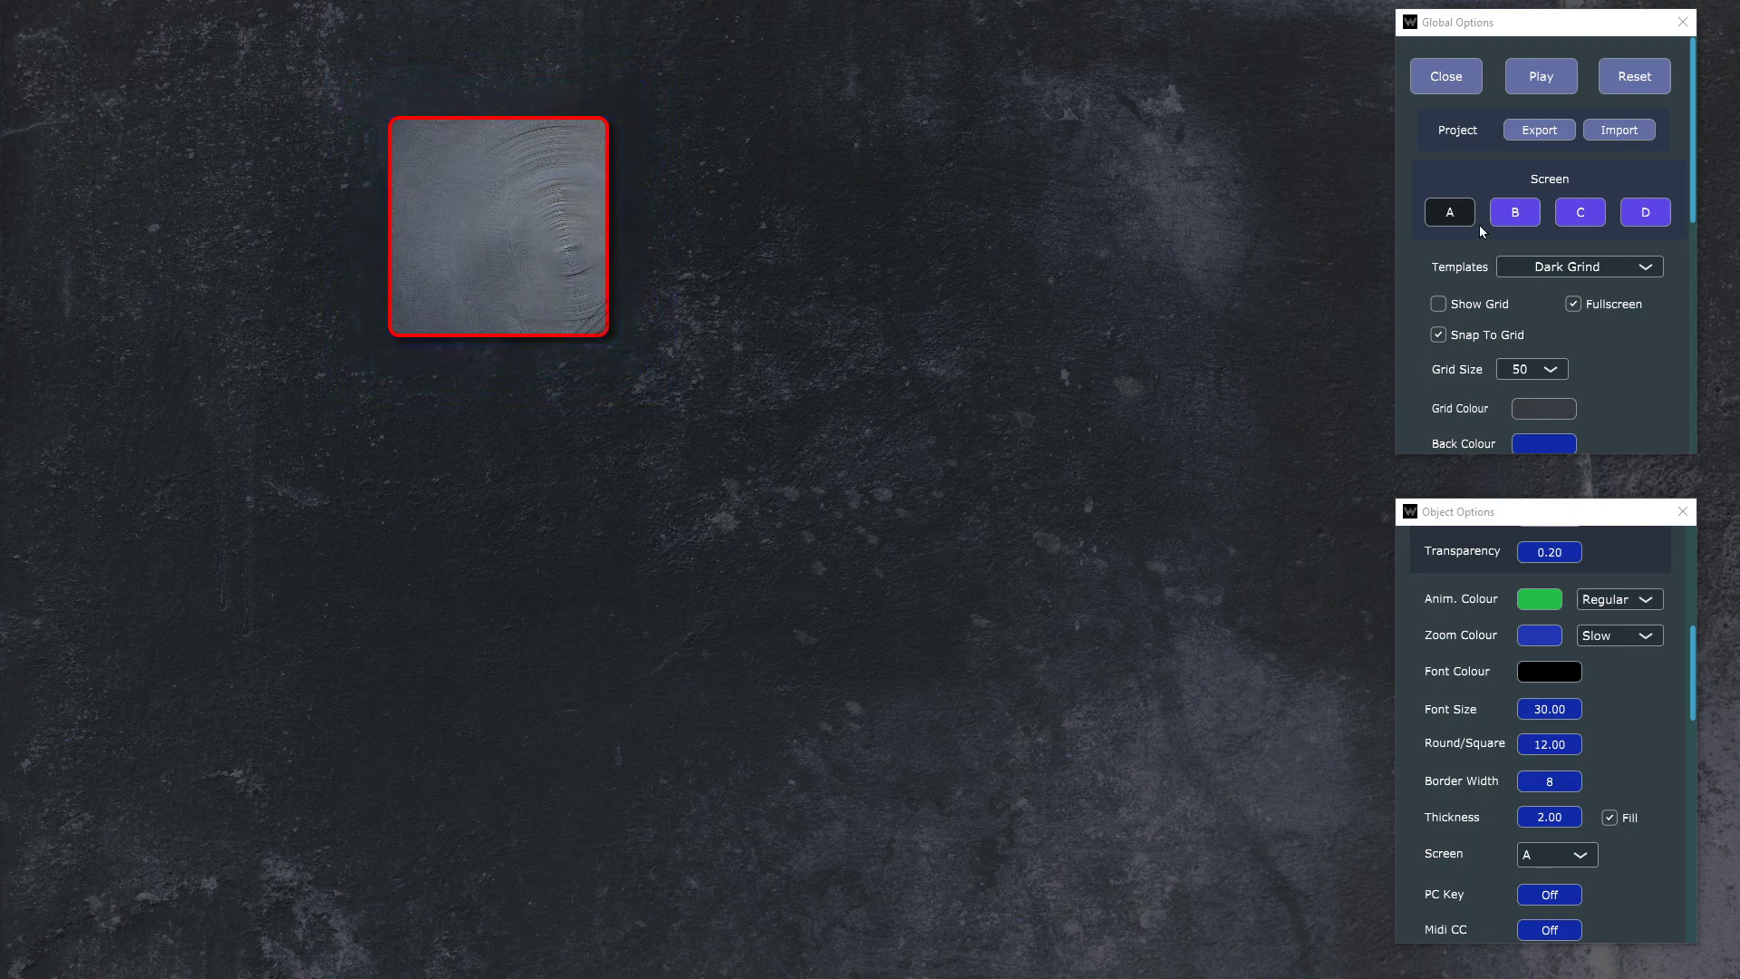
Step: Set the button's zoom animation speed to Normal and preview it
left_click(1646, 637)
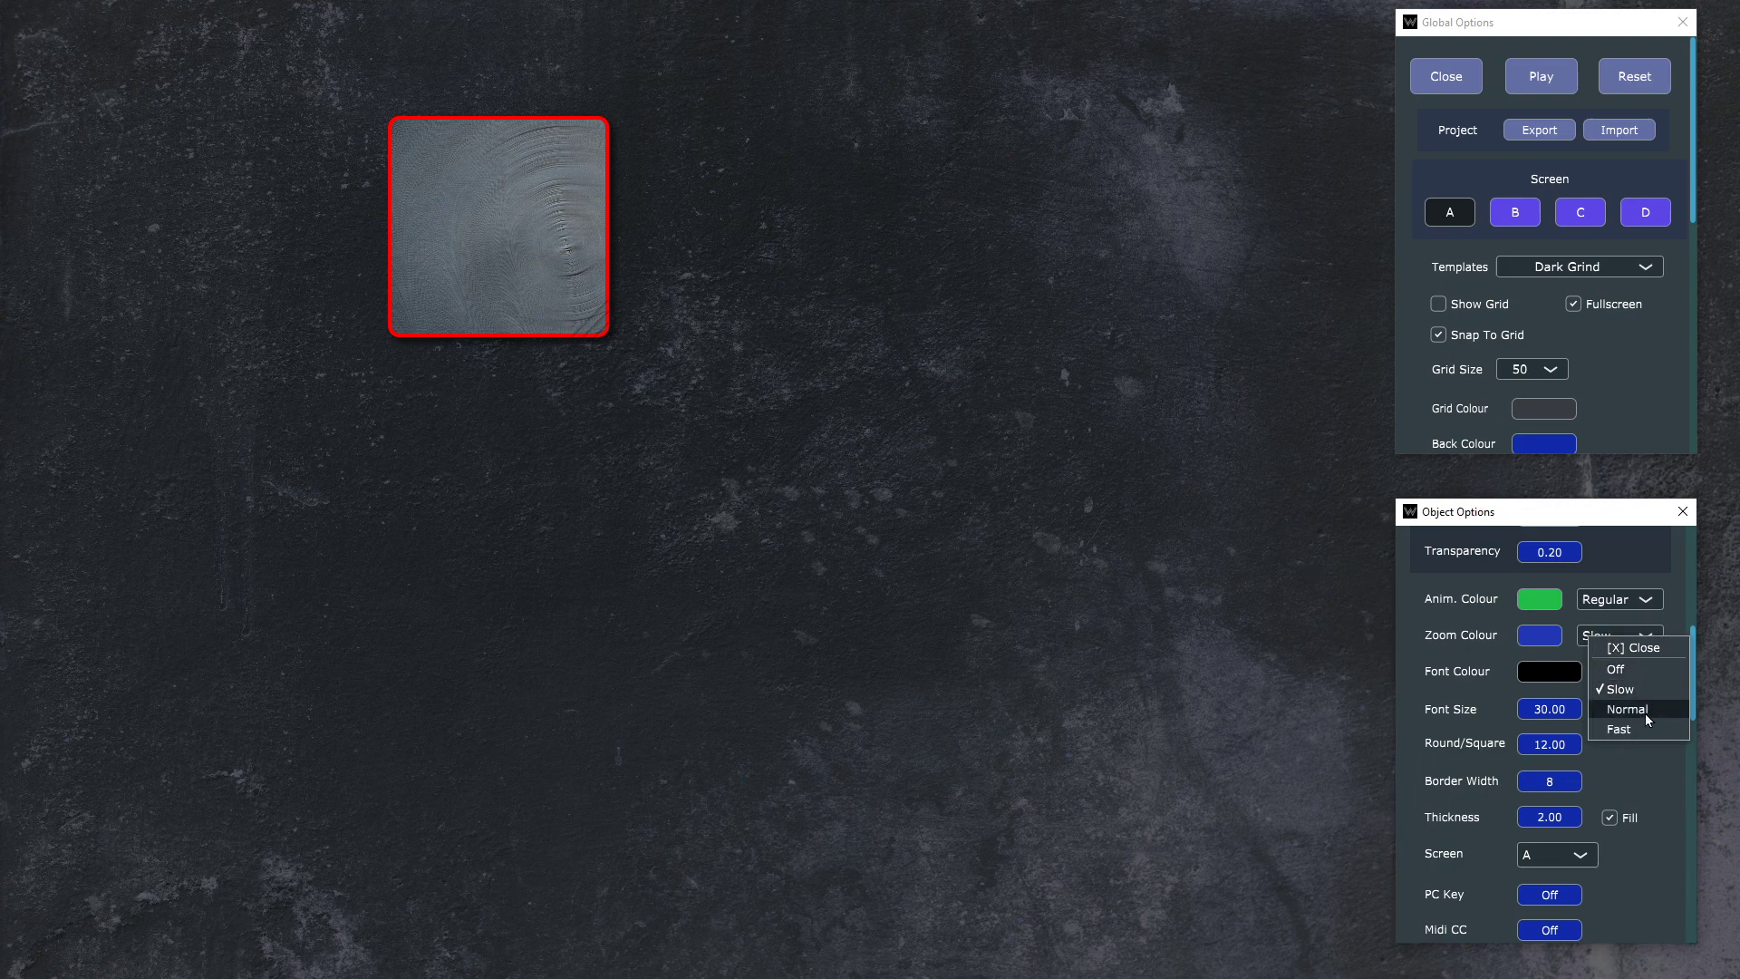
left_click(1645, 711)
left_click(571, 216)
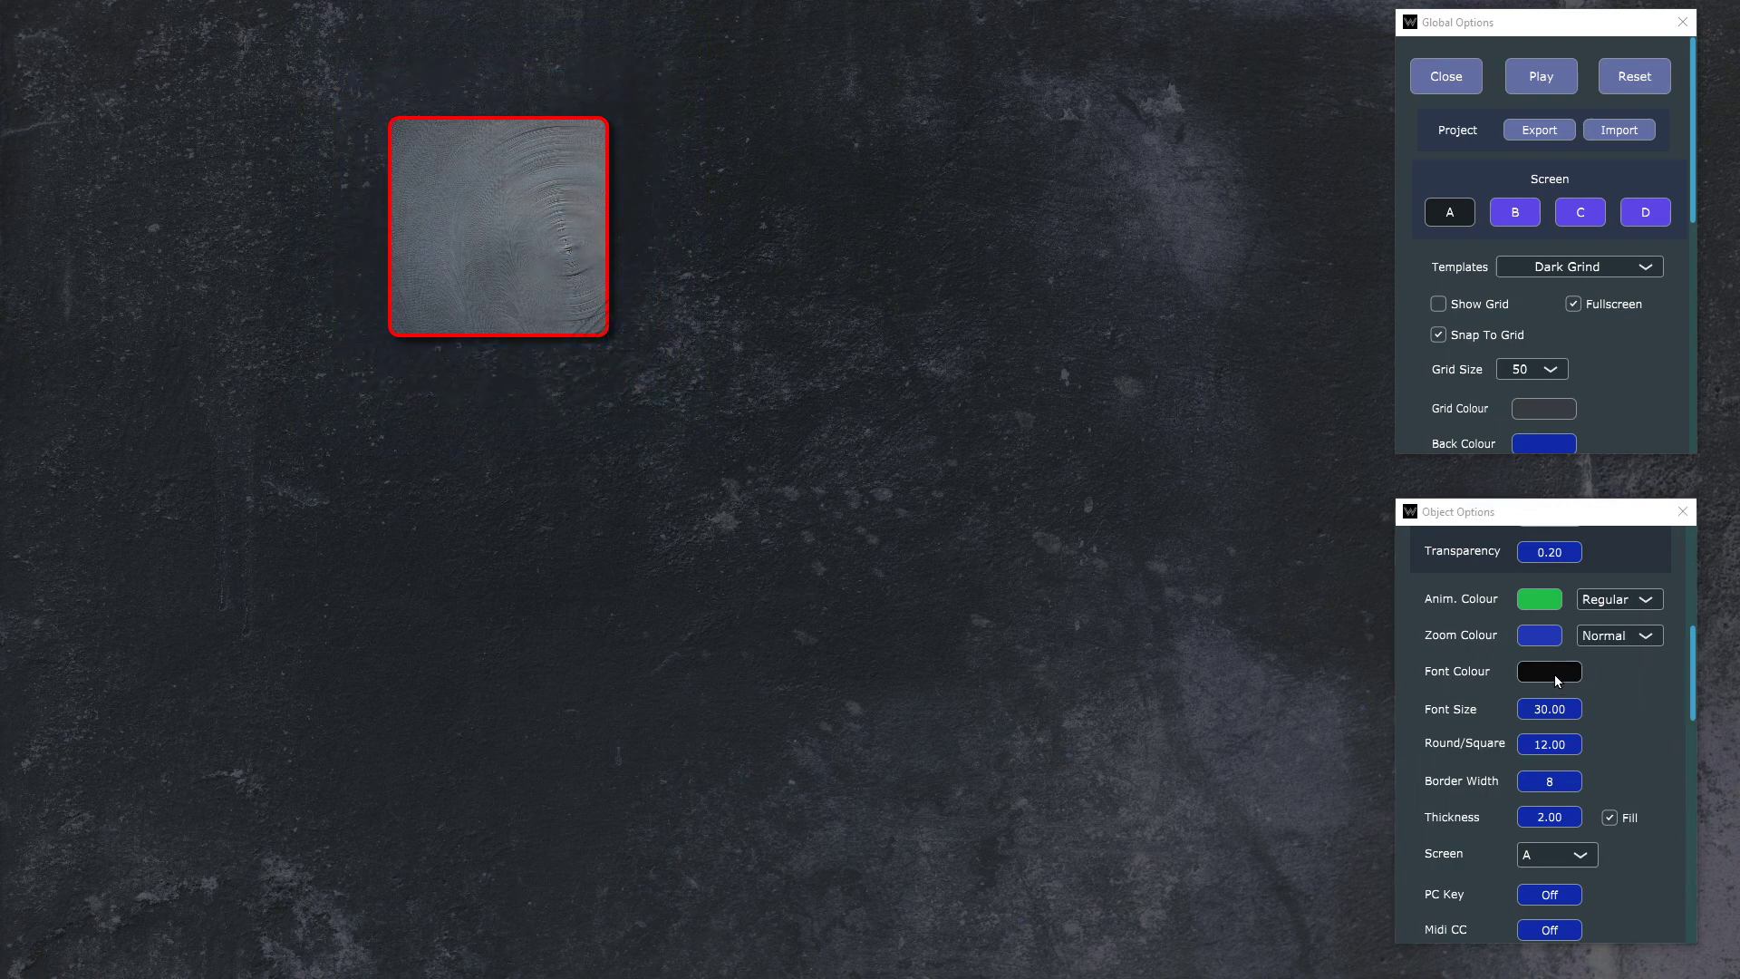
Step: Show the Drum 1 label on the button and set its font colour to opaque white, FFFFFFFF
scroll(1554, 672, "up", 5)
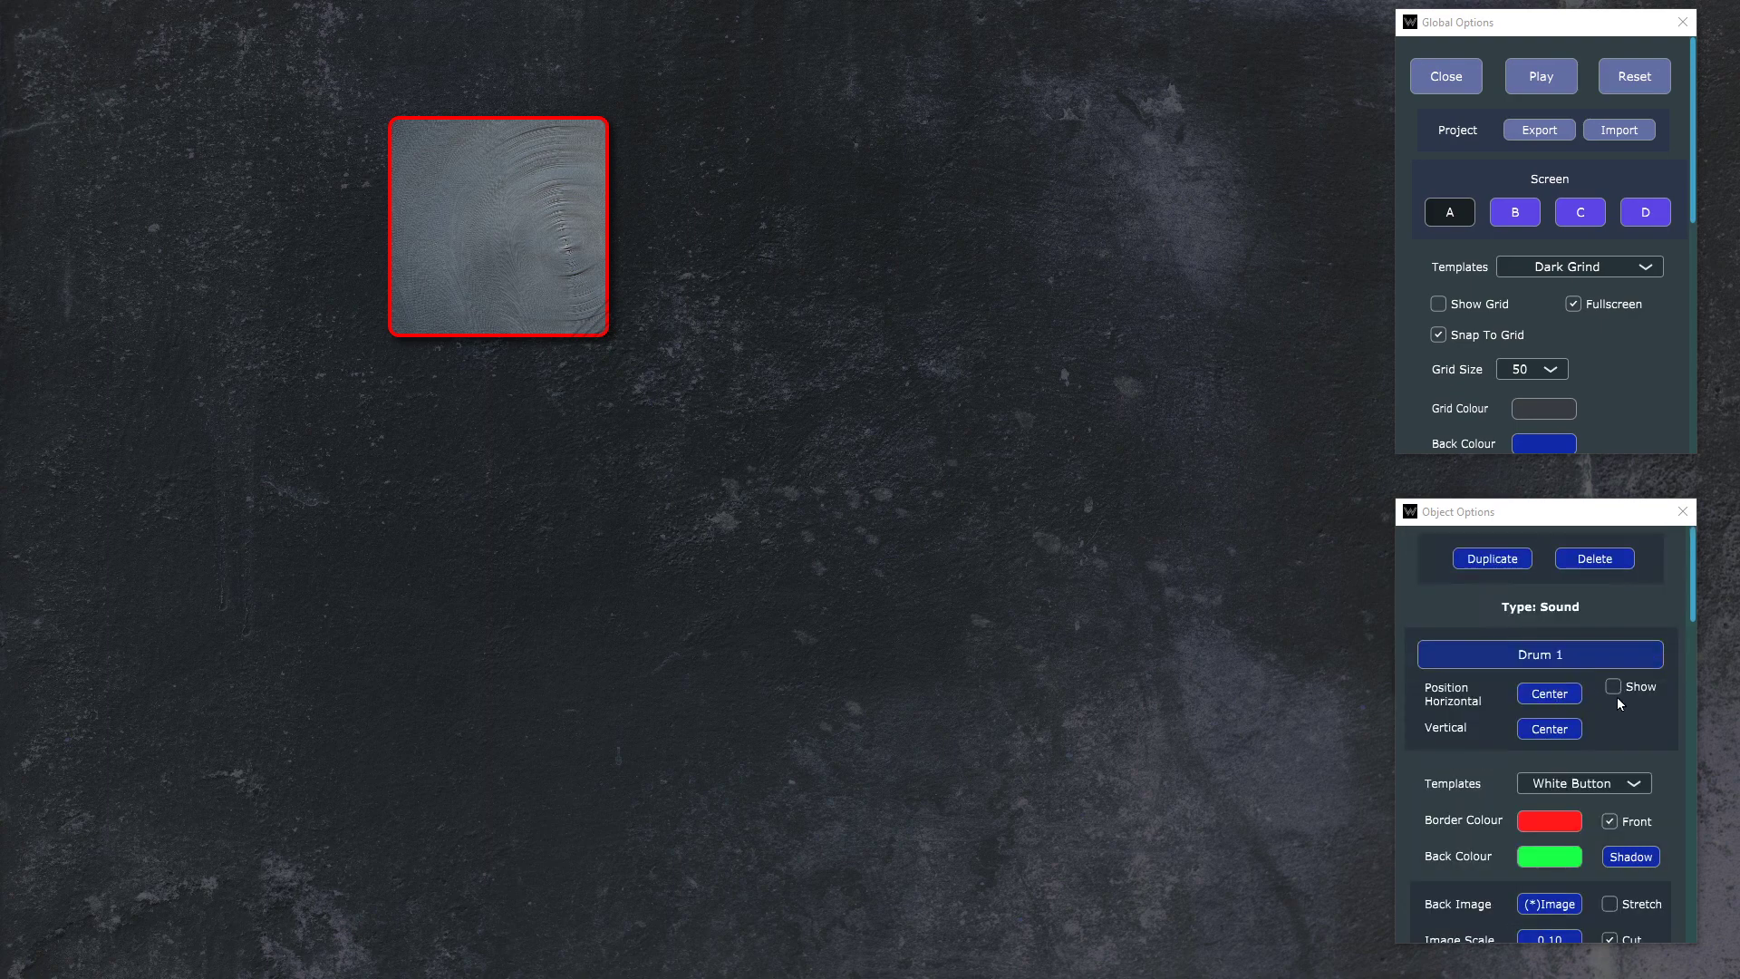
left_click(1624, 689)
scroll(1605, 671, "down", 3)
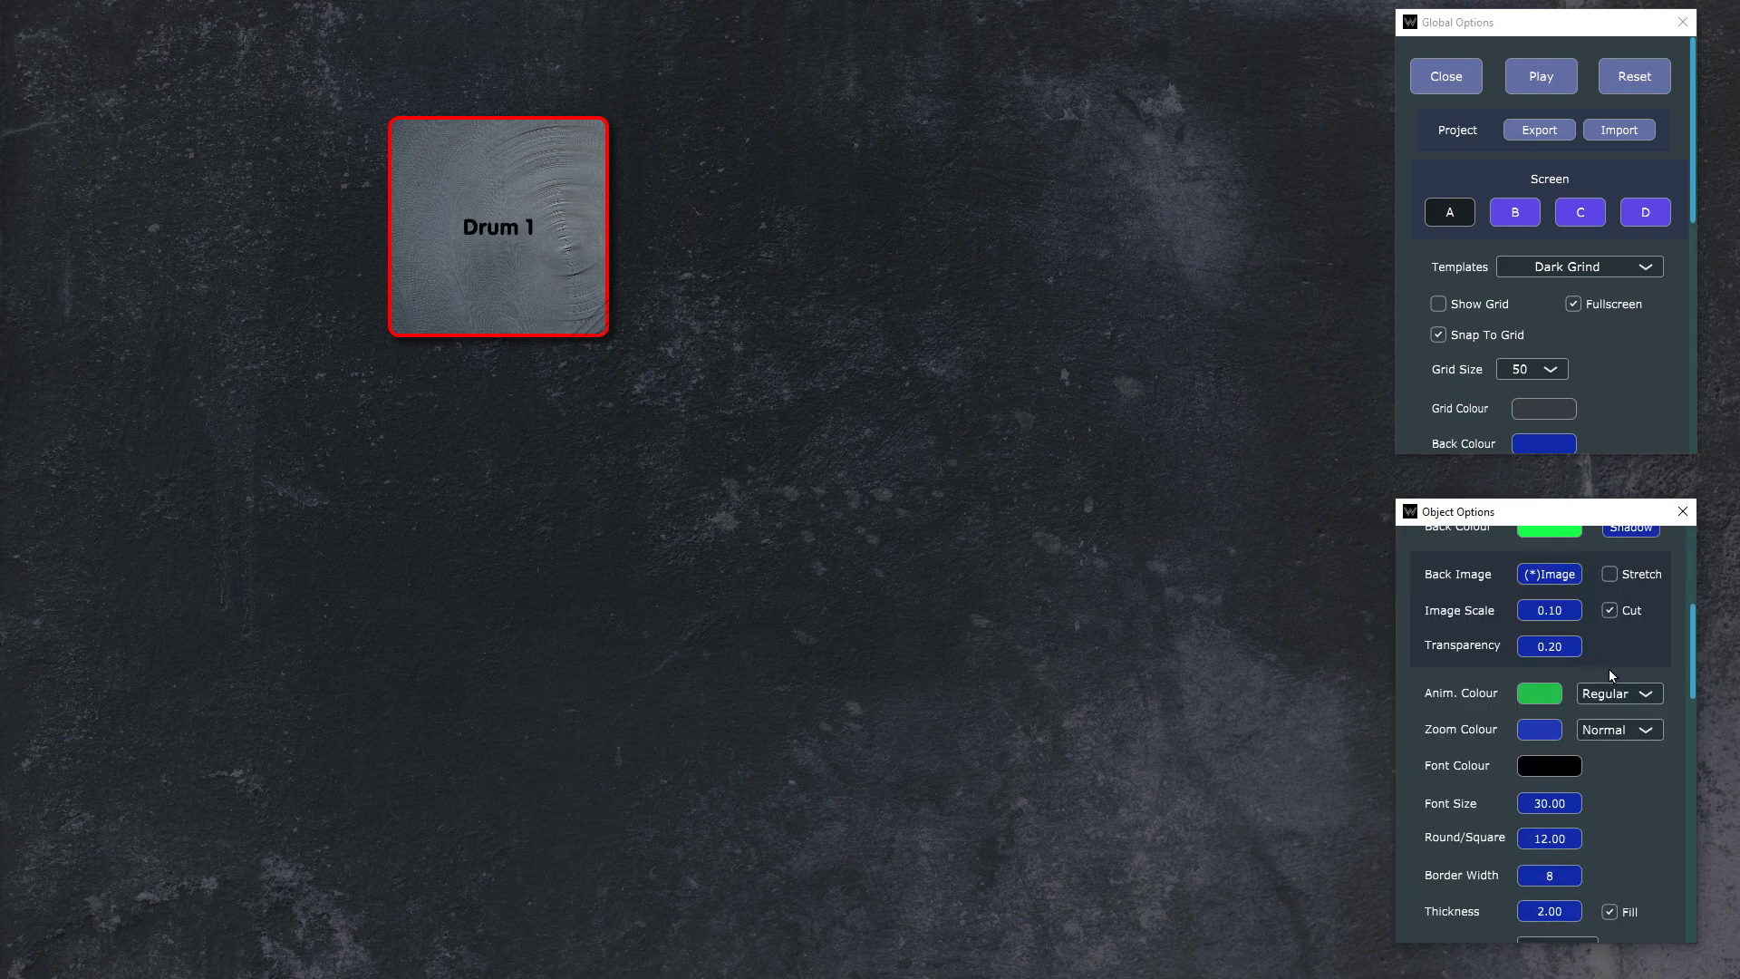
scroll(1609, 676, "down", 1)
left_click(1552, 719)
left_click_drag(1461, 113, 1373, 20)
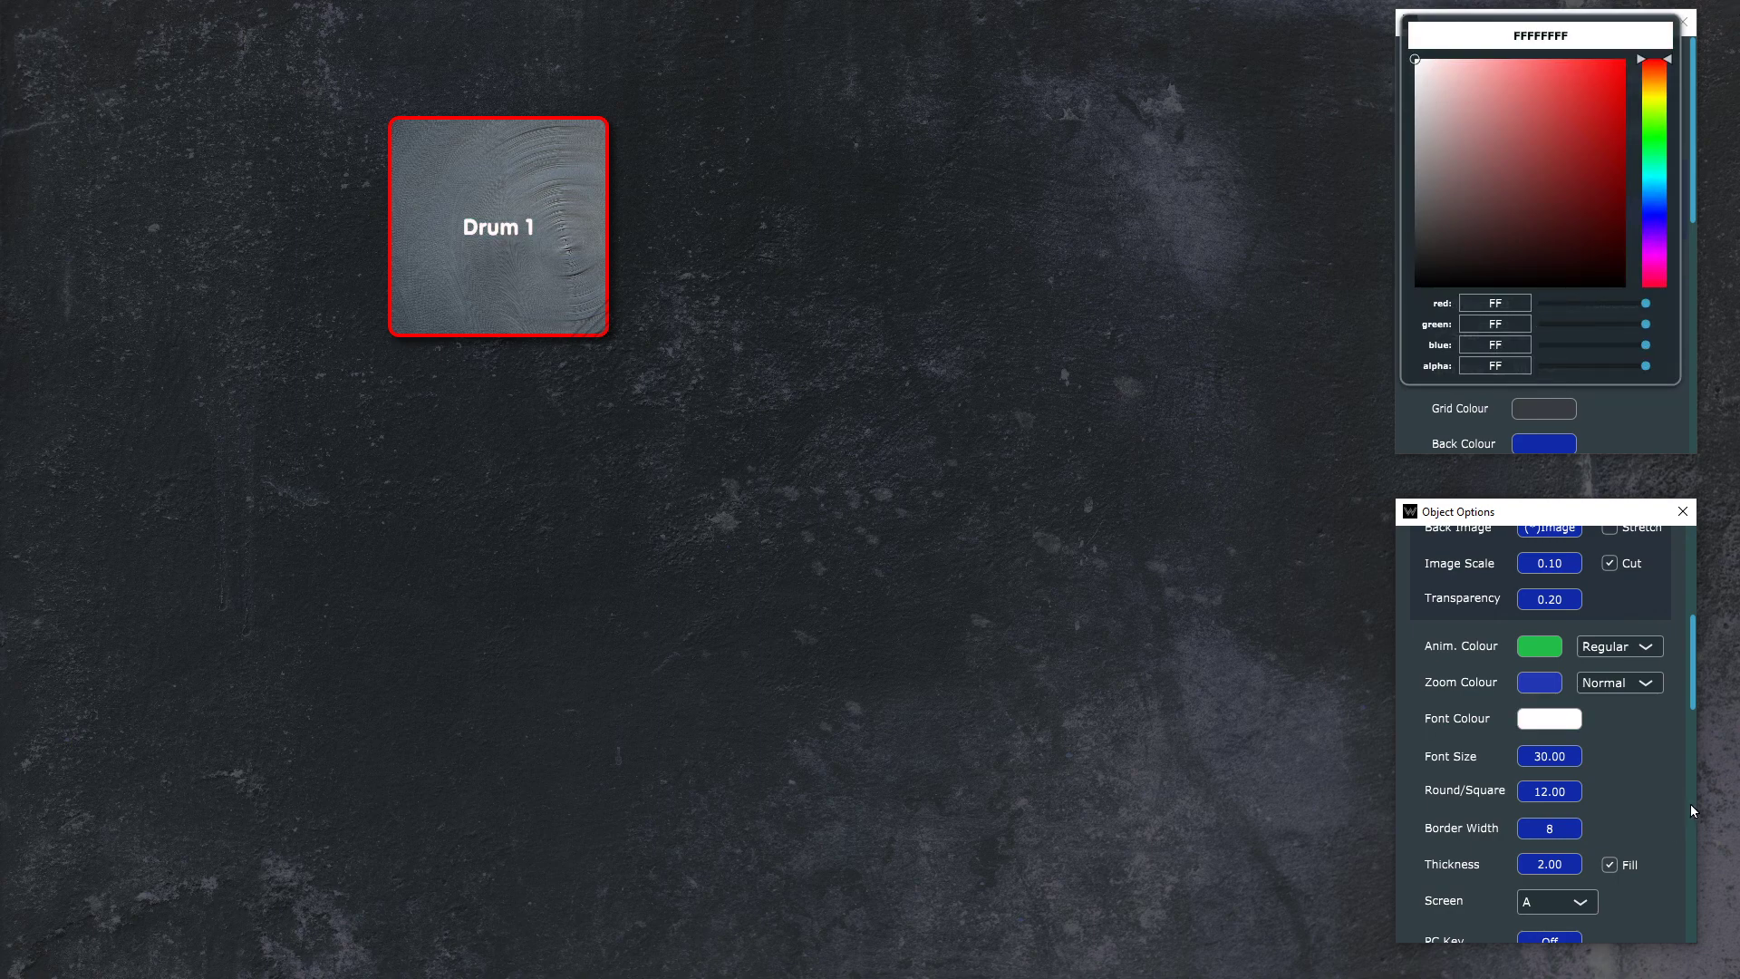
left_click(1646, 766)
scroll(1651, 766, "up", 7)
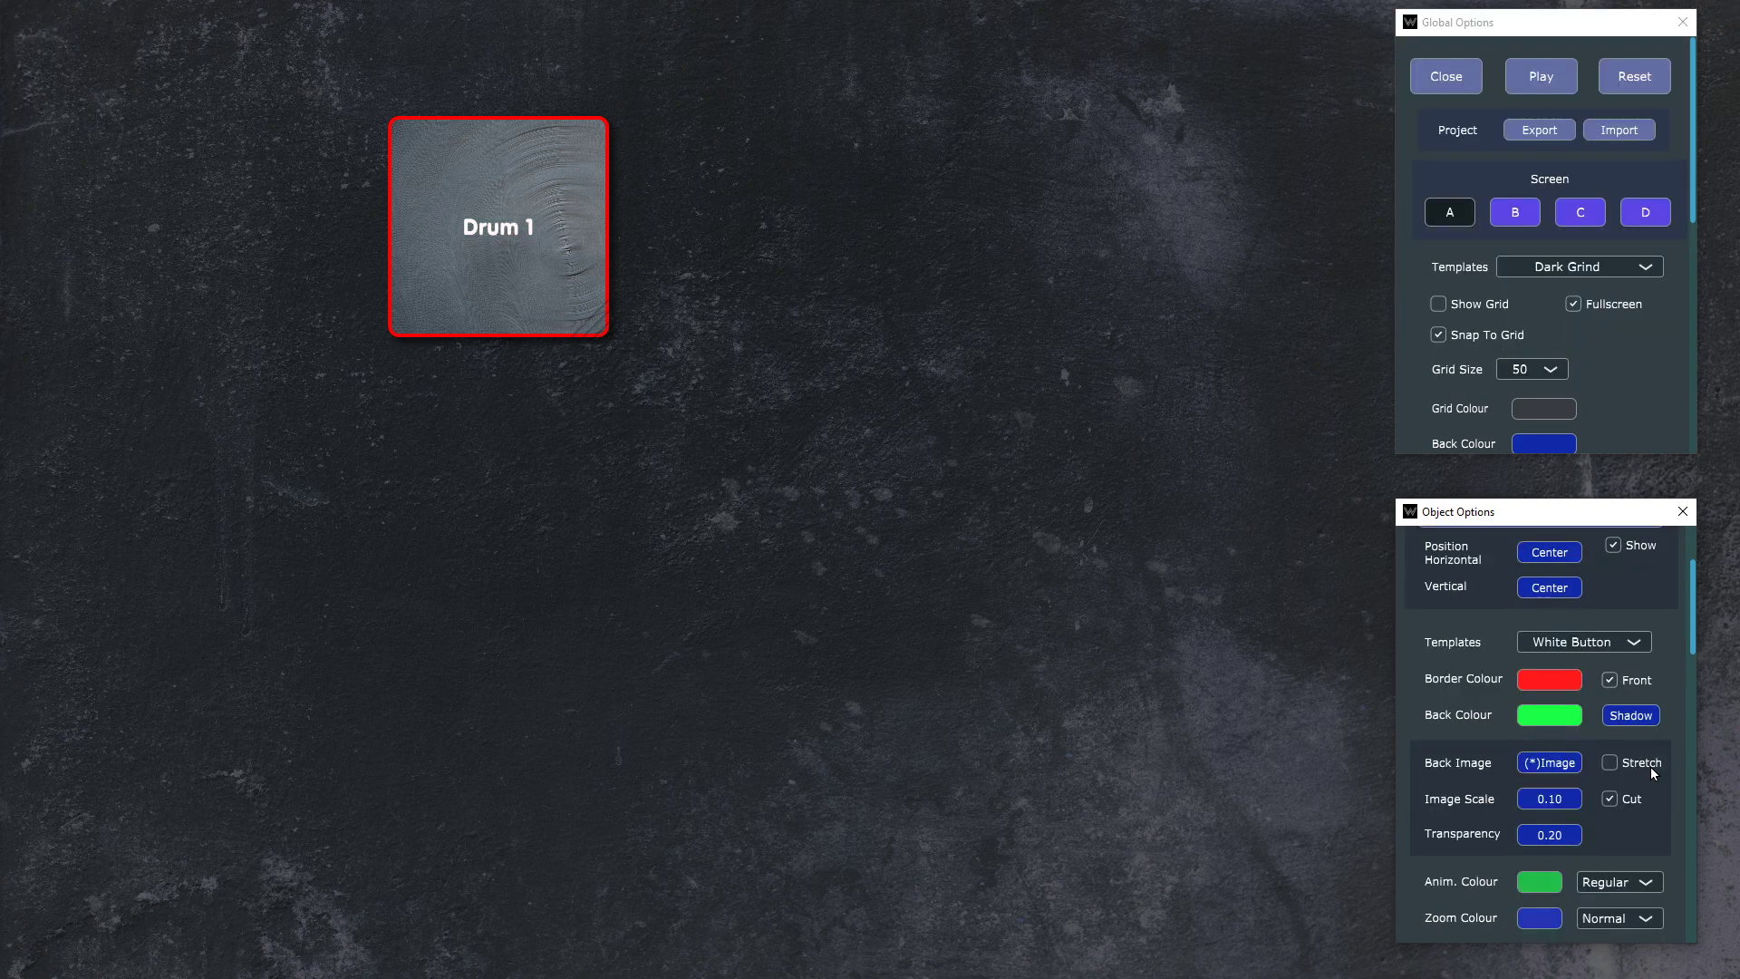
Step: Set the Drum 1 label's font size to 77
scroll(1634, 751, "down", 8)
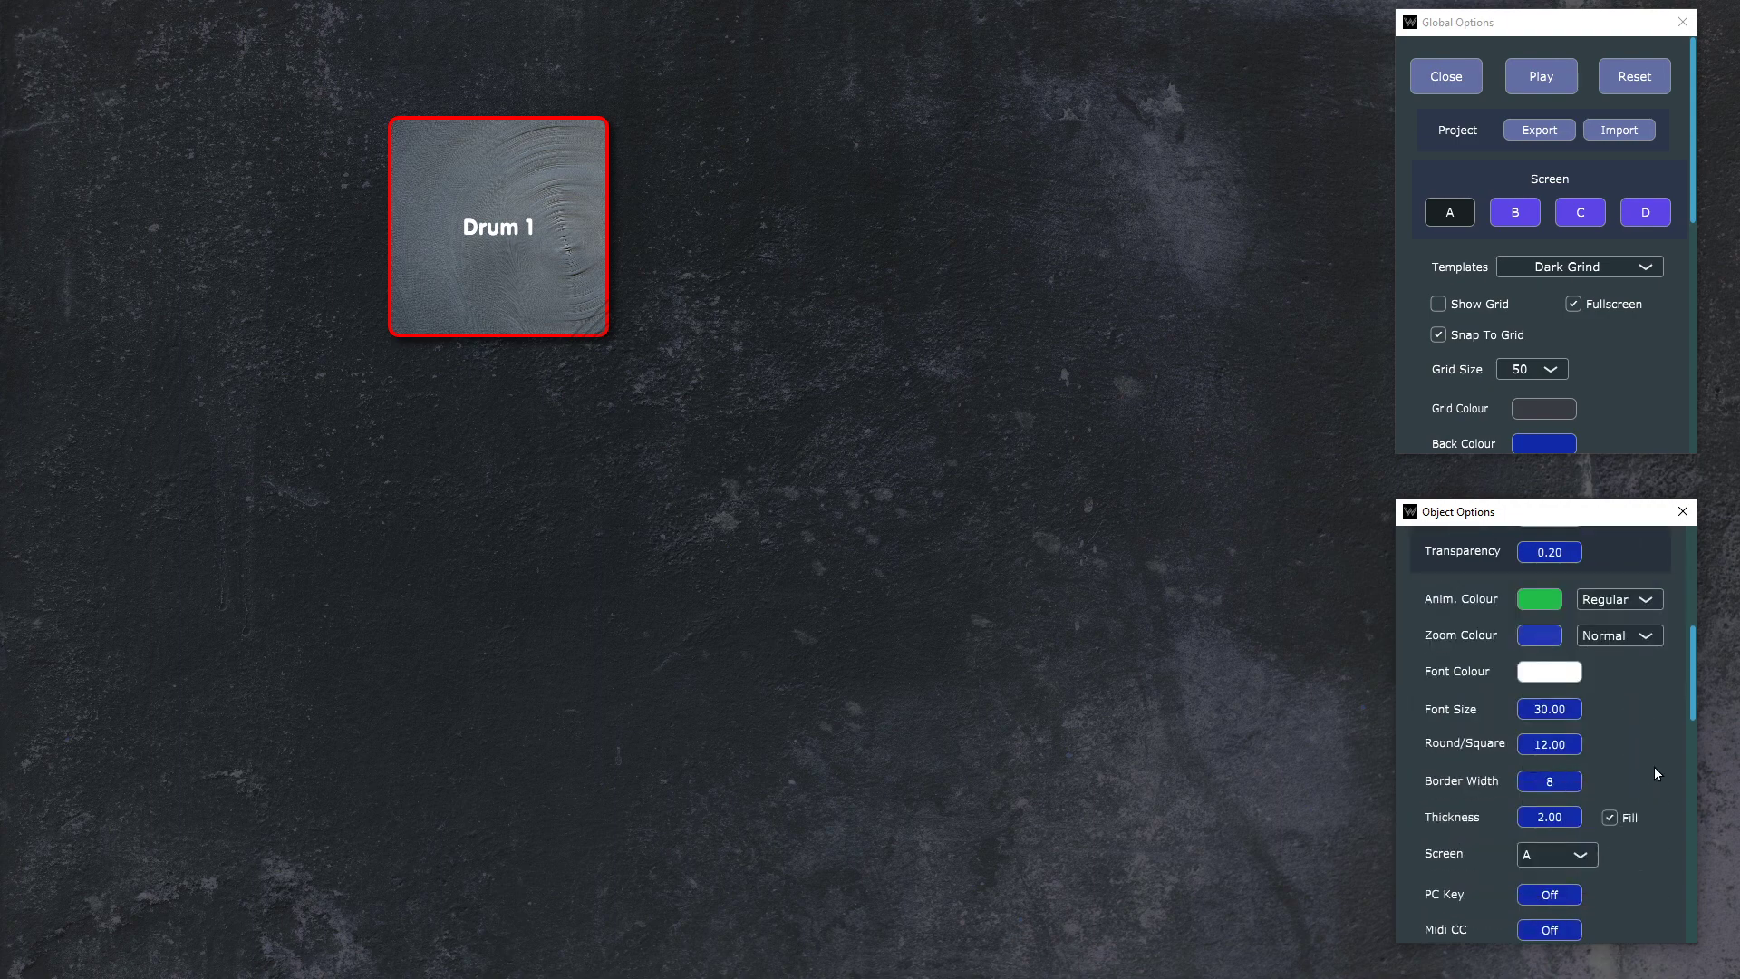
scroll(1655, 765, "down", 1)
left_click(1533, 664)
type("77")
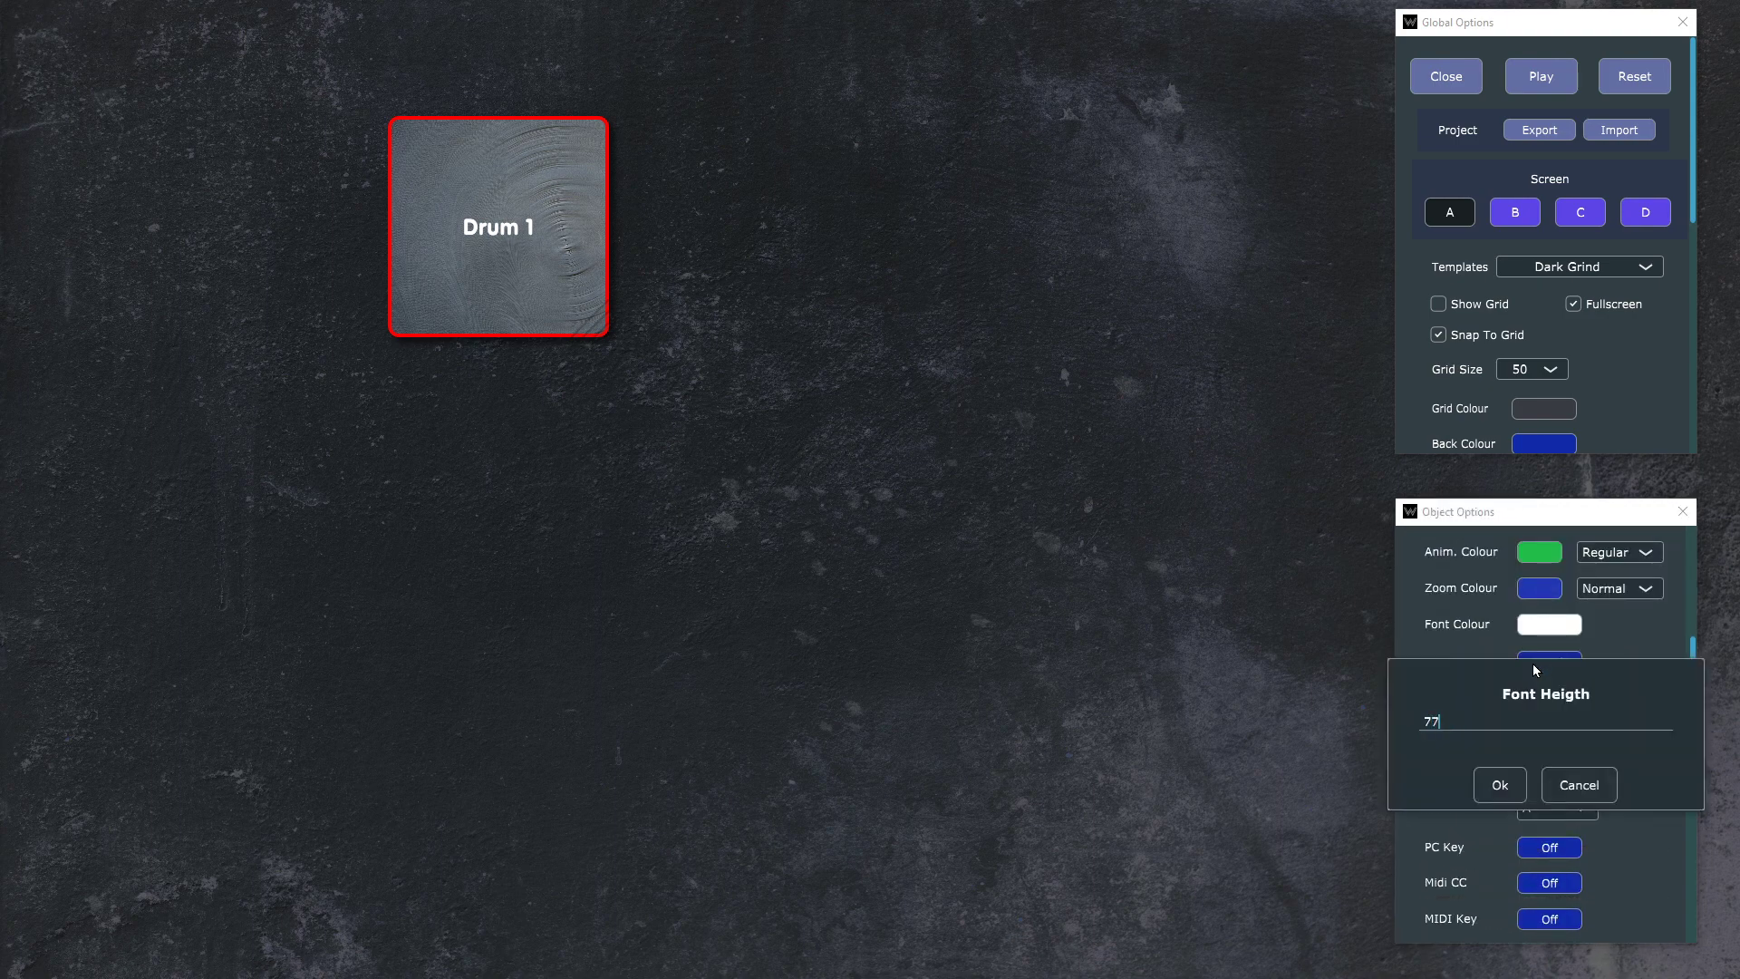
key("Return")
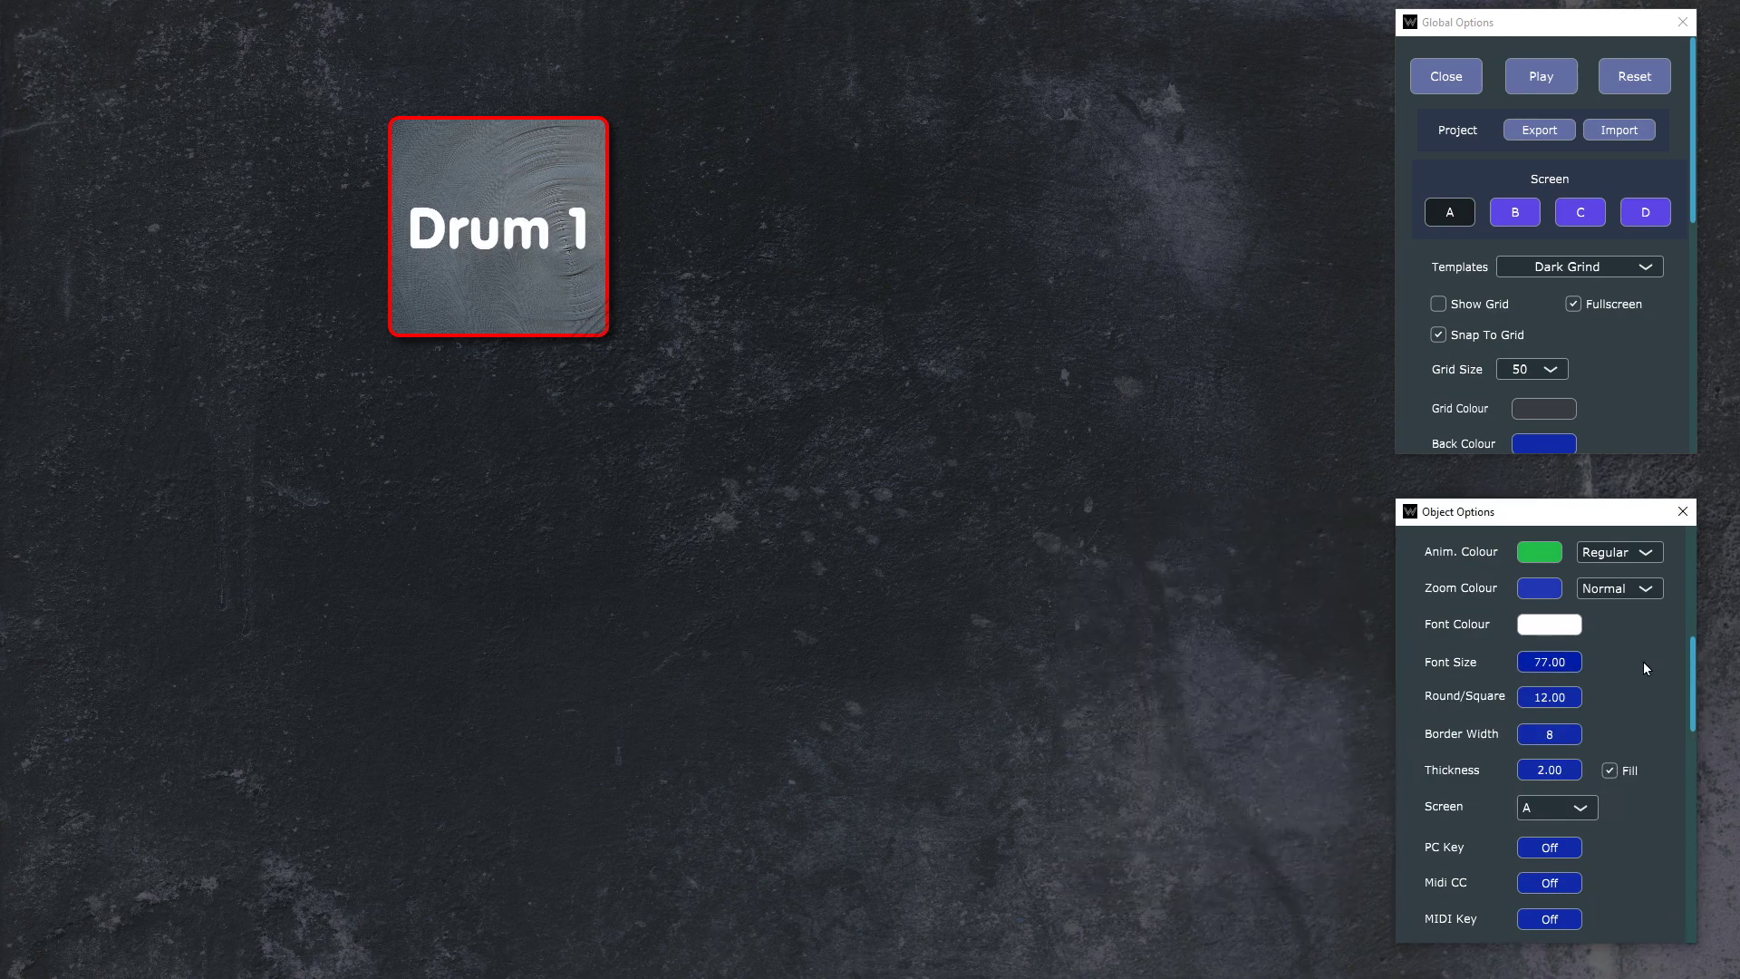
Step: Try rounded corner values of 0, 88, 99 and 200 on the Drum 1 button
left_click(1550, 699)
type("0")
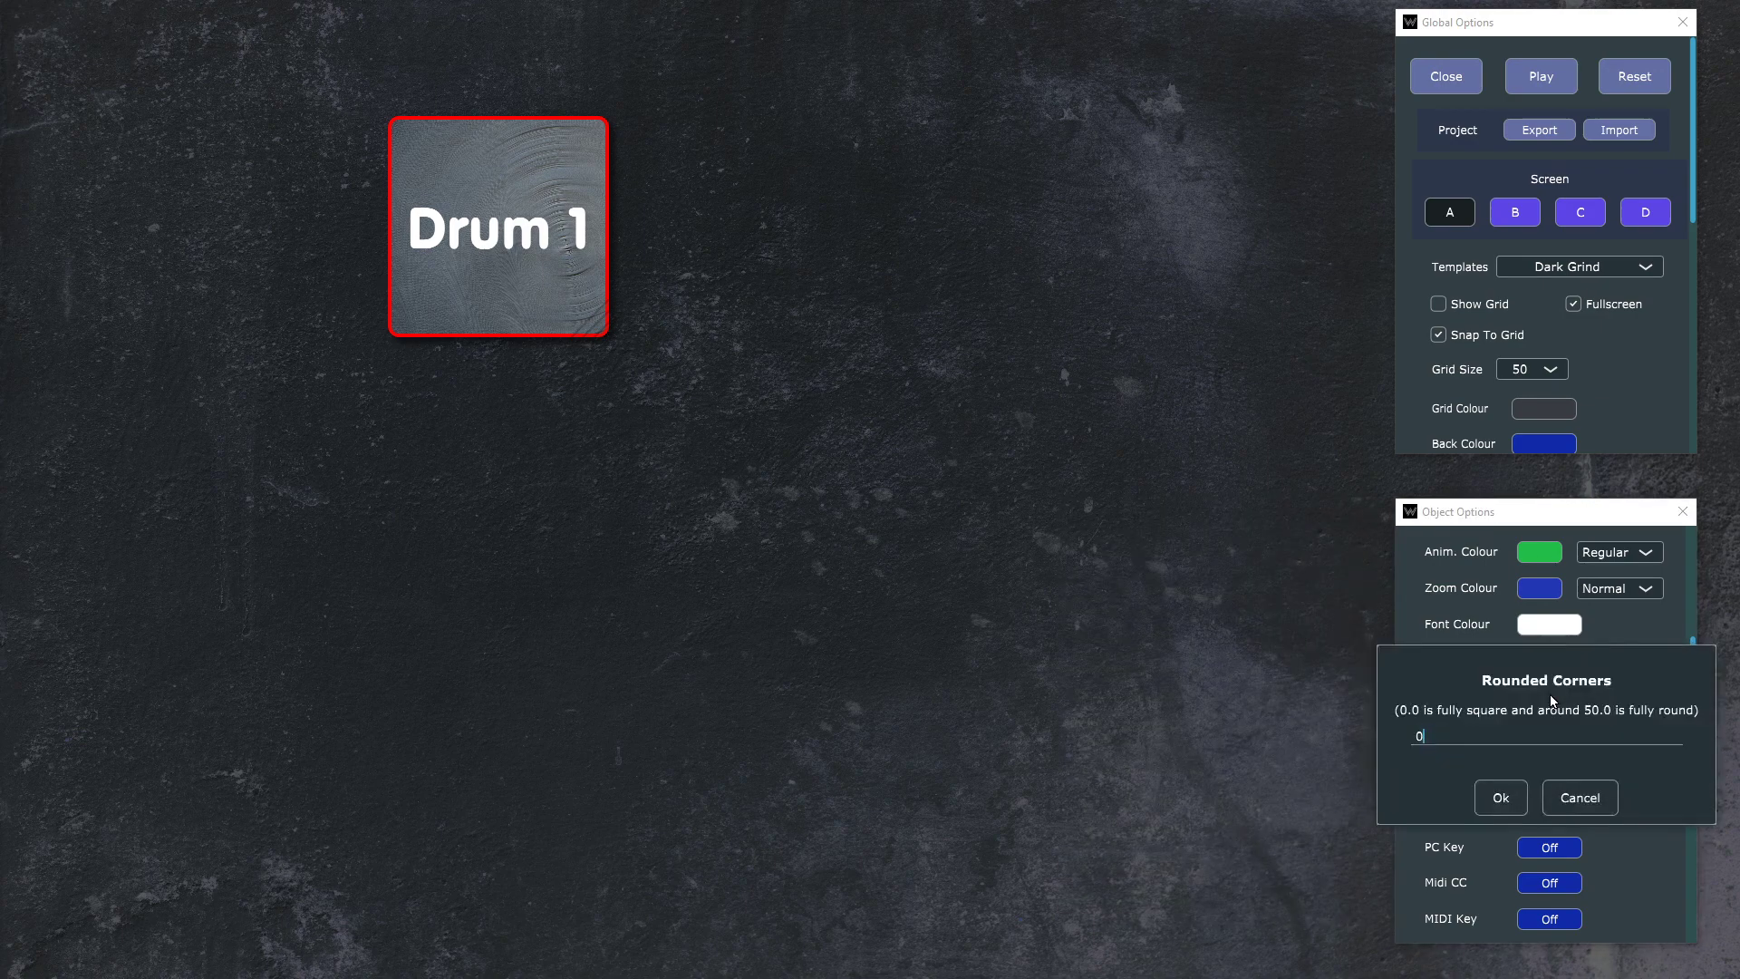
key("Return")
left_click(1550, 698)
type("88")
key("Return")
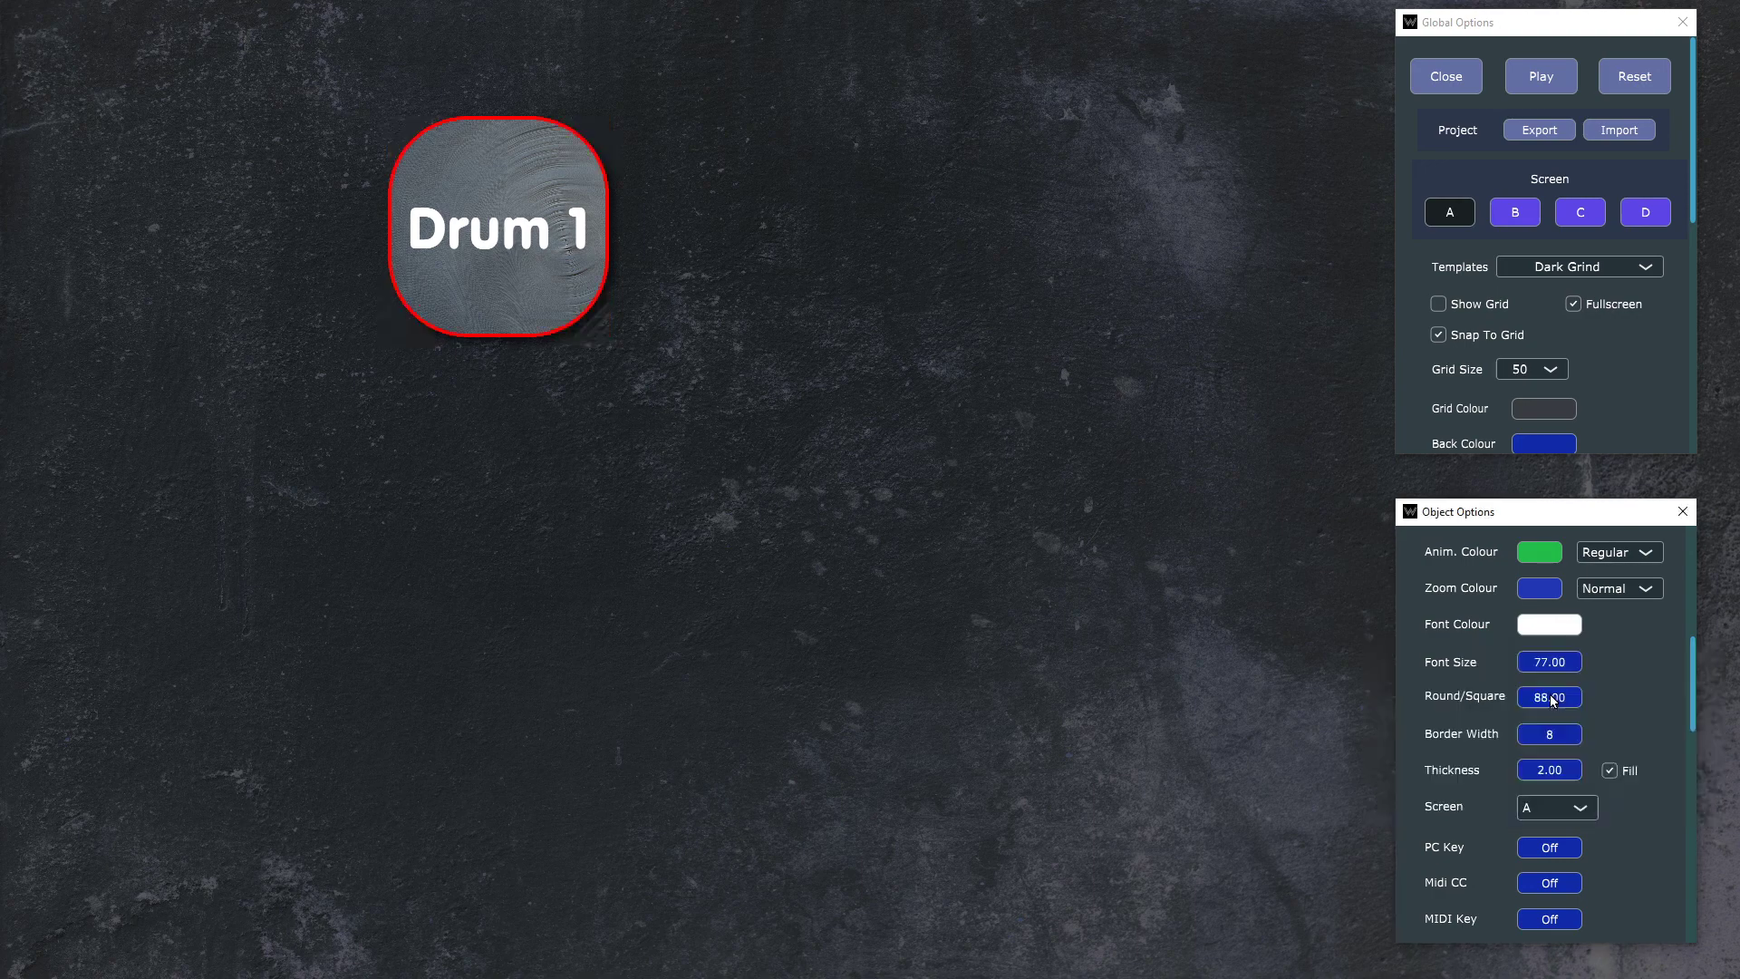
left_click(1549, 699)
type("99")
key("Return")
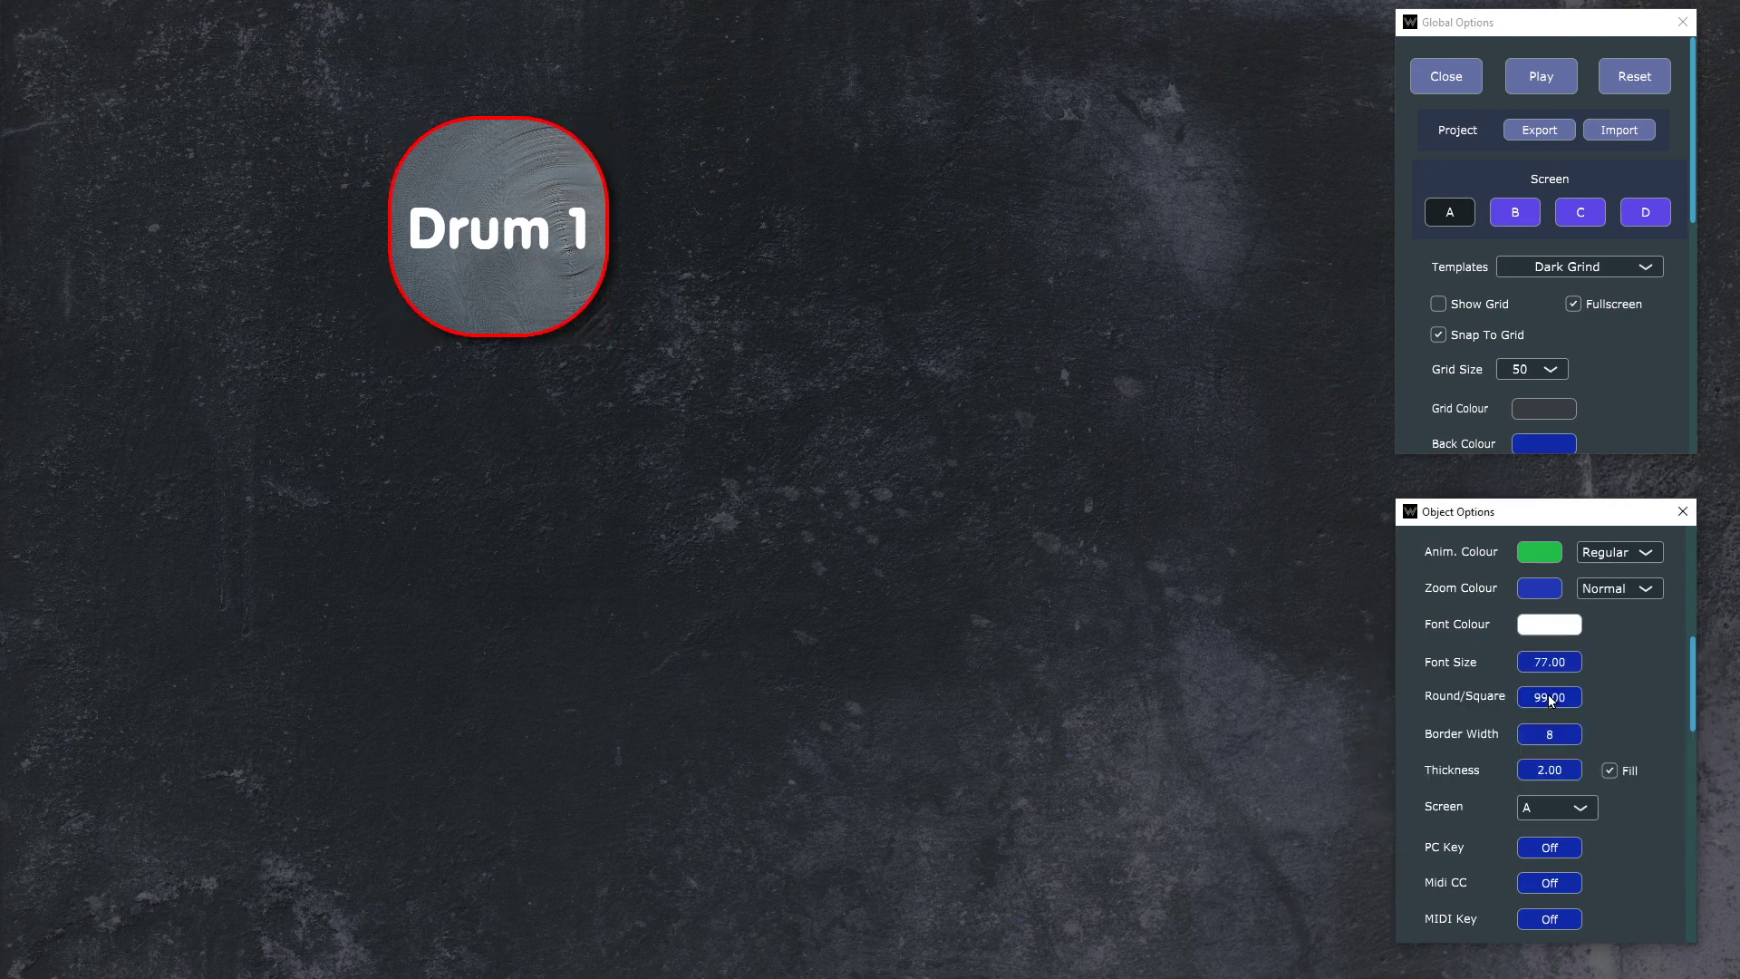
left_click(1550, 699)
type("200")
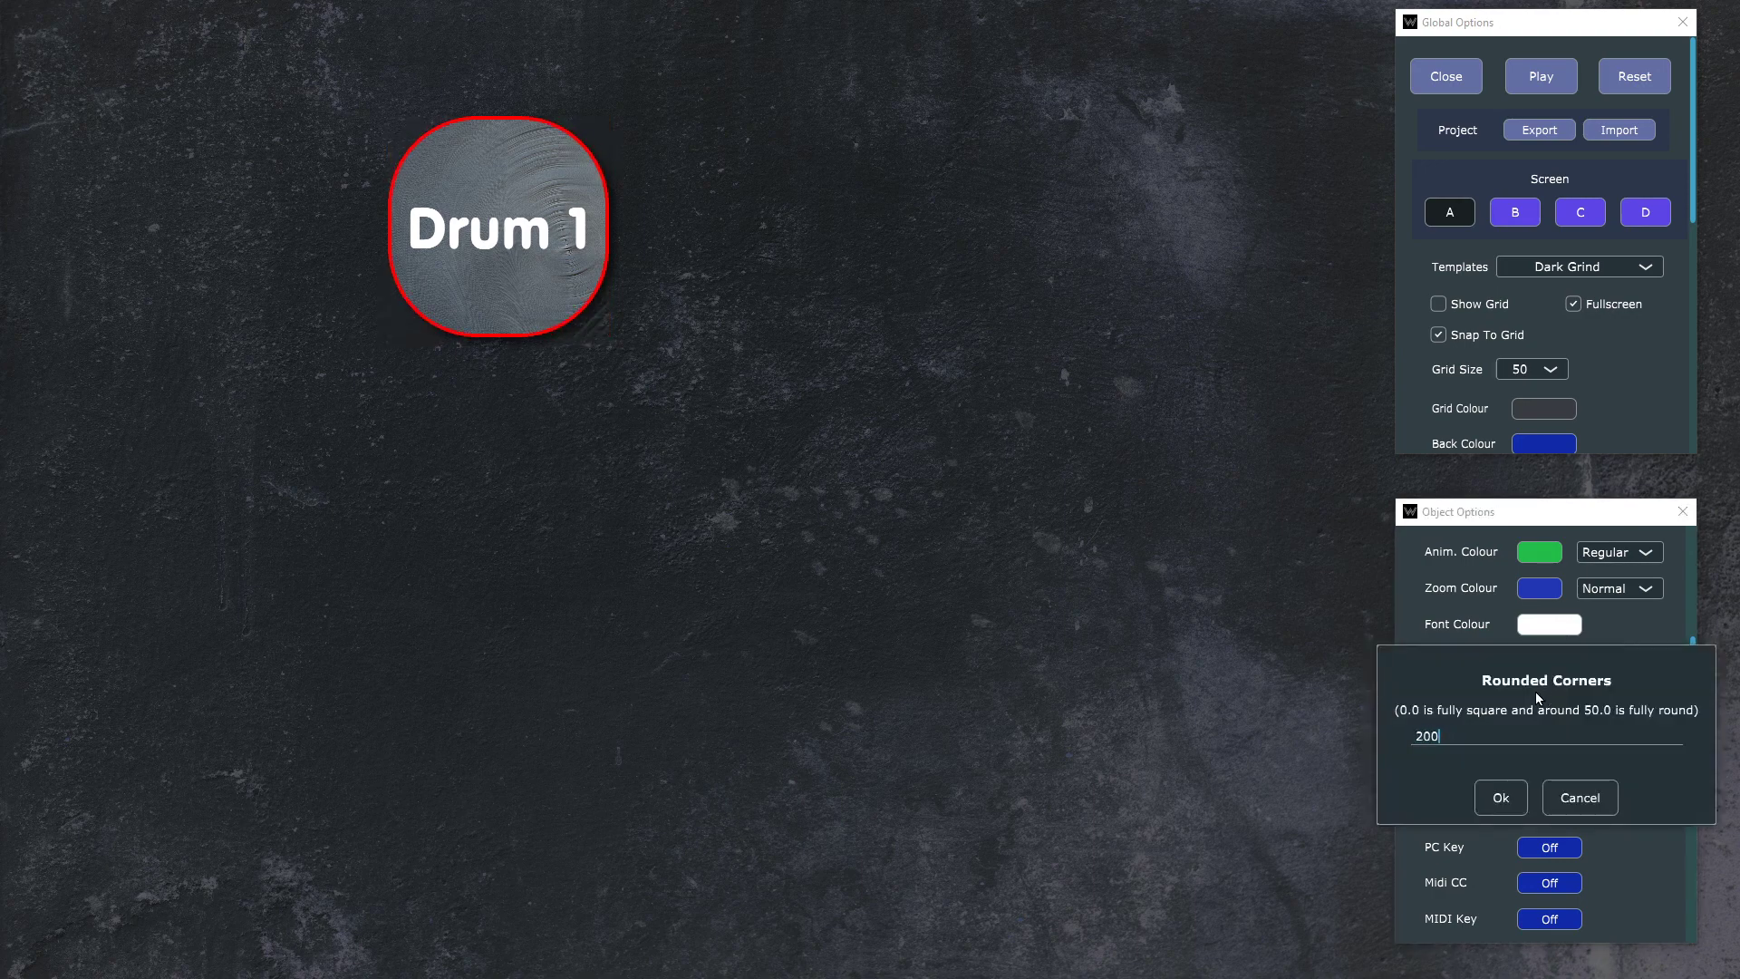
key("Return")
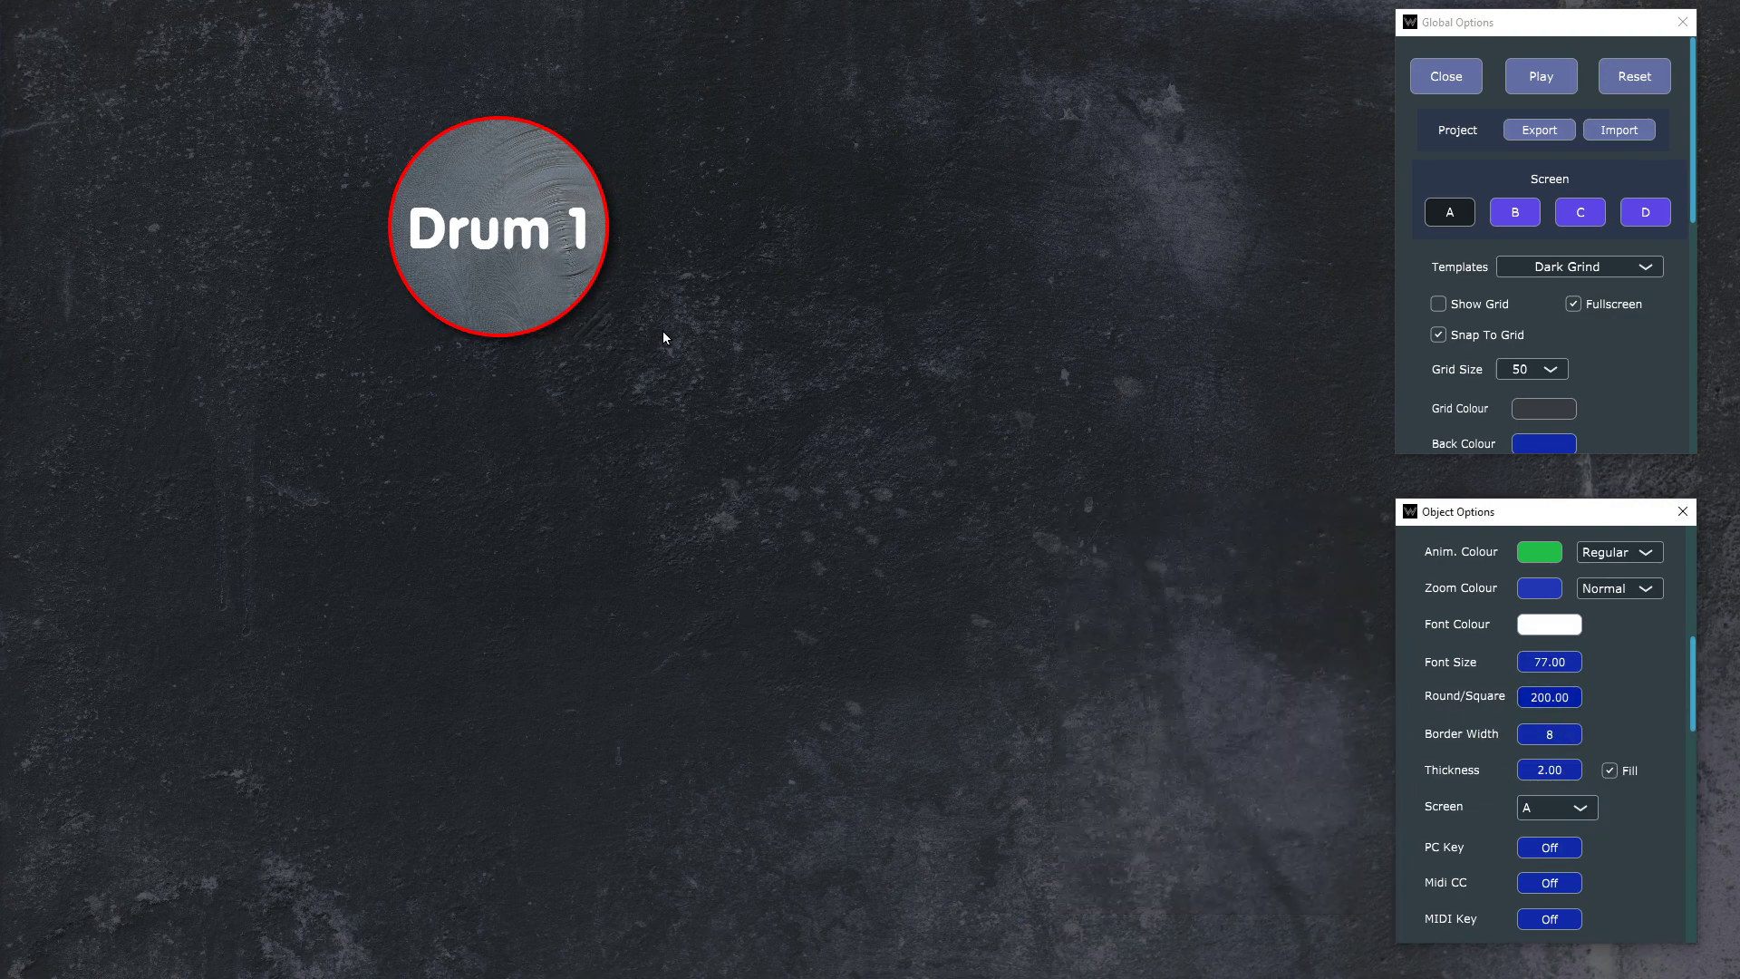
Step: Enlarge the Drum 1 button into a wide rectangle and try a rounded corner value of 999
right_click(591, 324)
left_click(492, 191)
left_click_drag(590, 318, 985, 616)
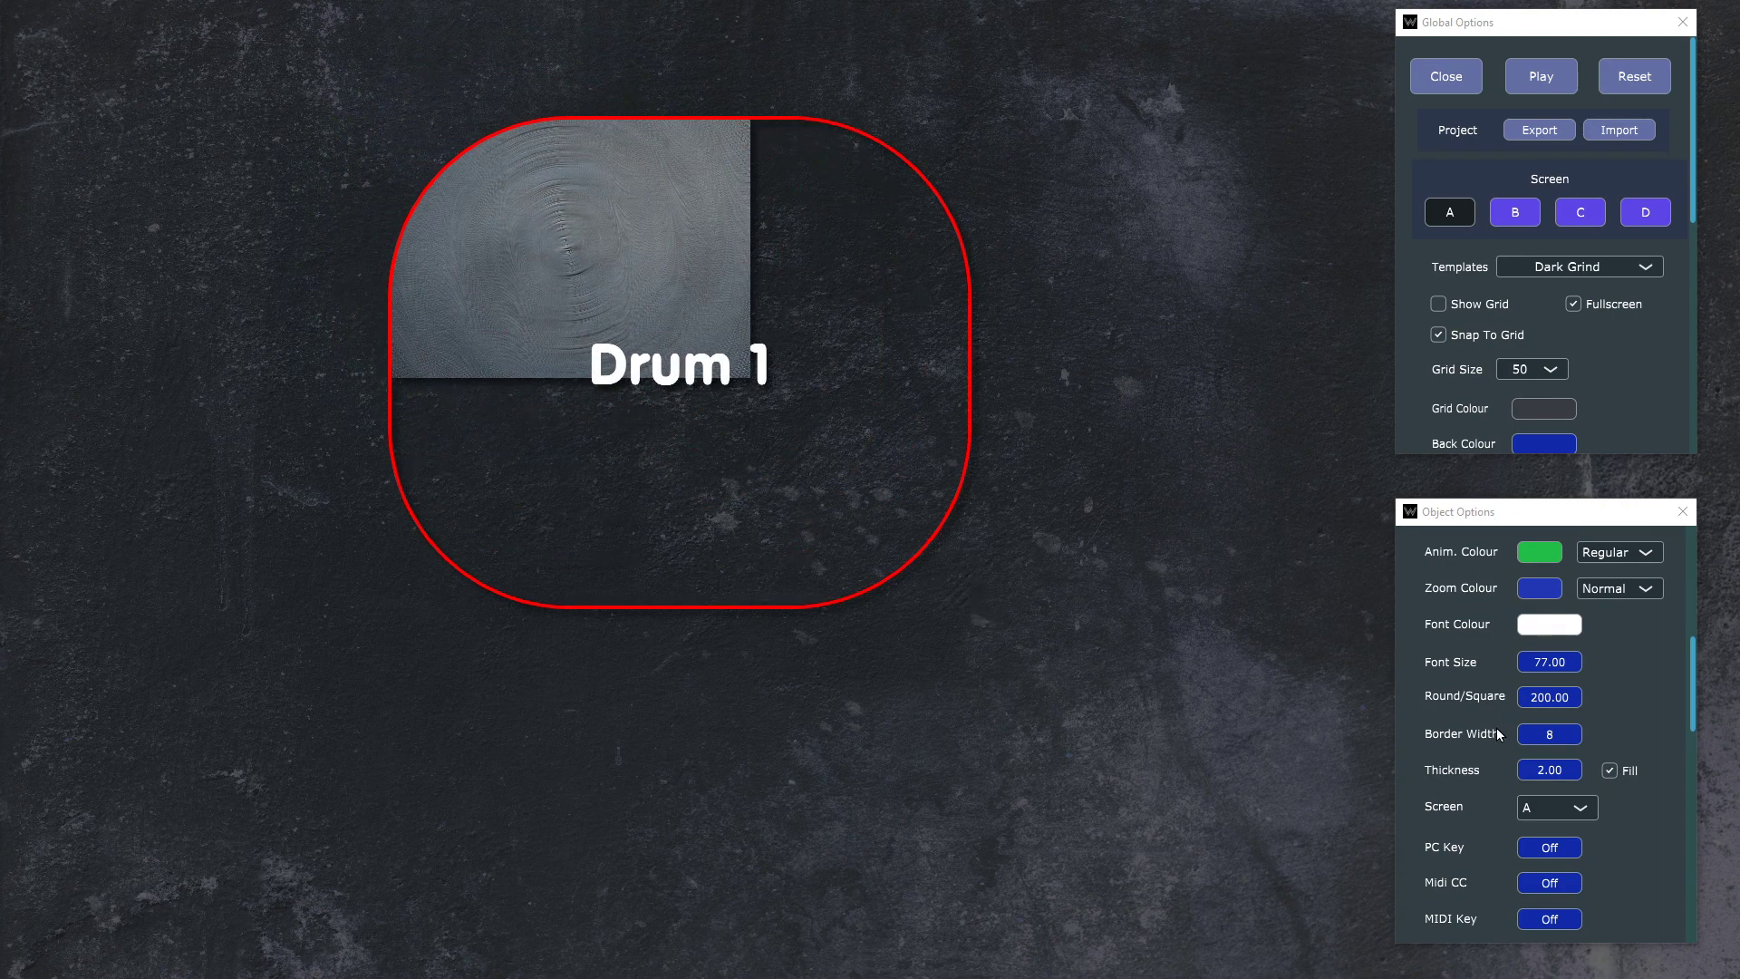
left_click(1554, 692)
type("999")
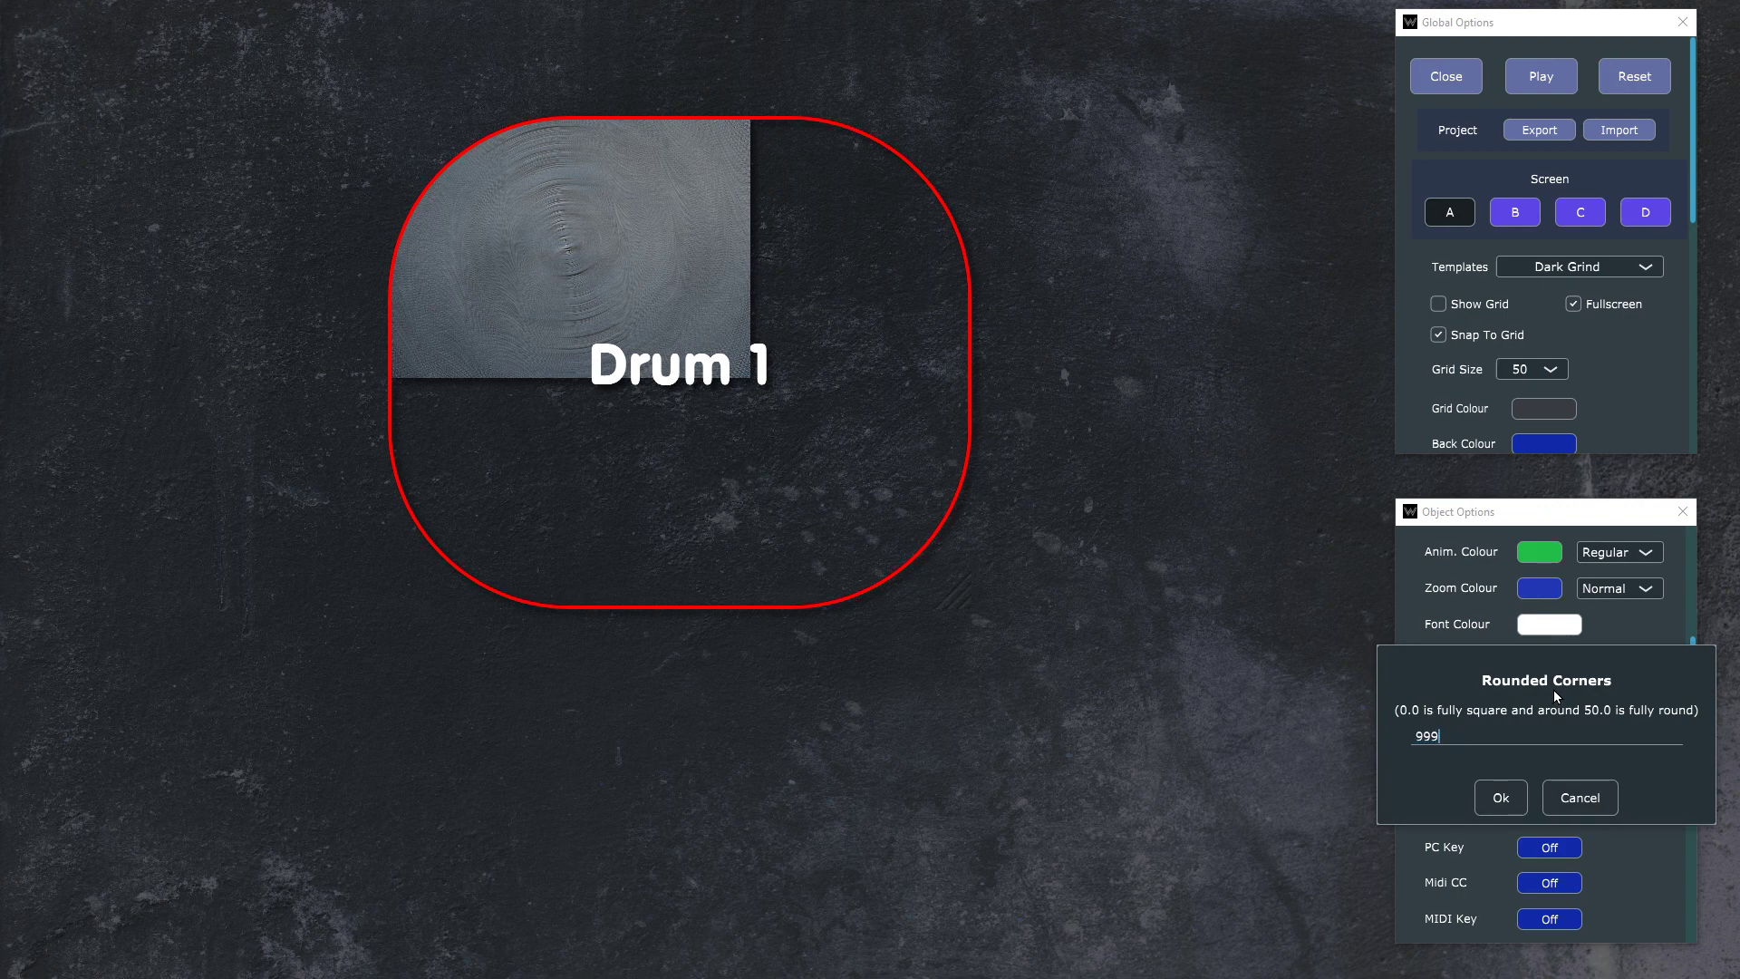
key("Return")
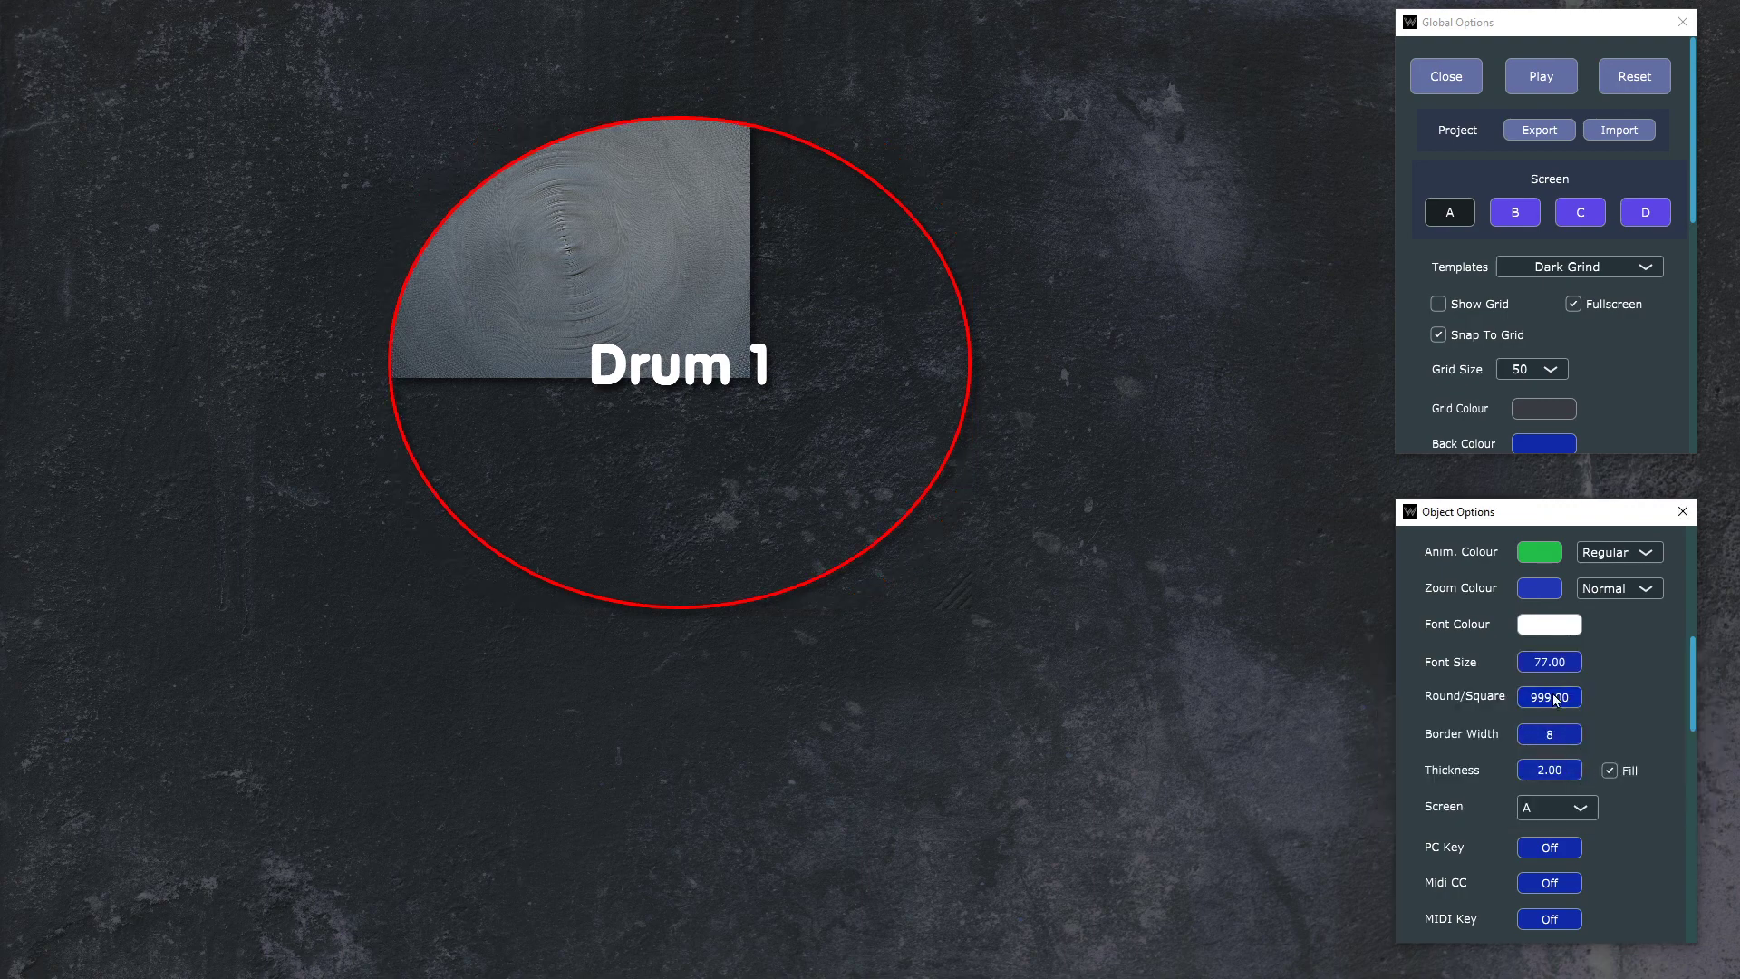
Step: Set the Drum 1 button's rounded corners to 22
left_click(1558, 700)
type("22")
key("Return")
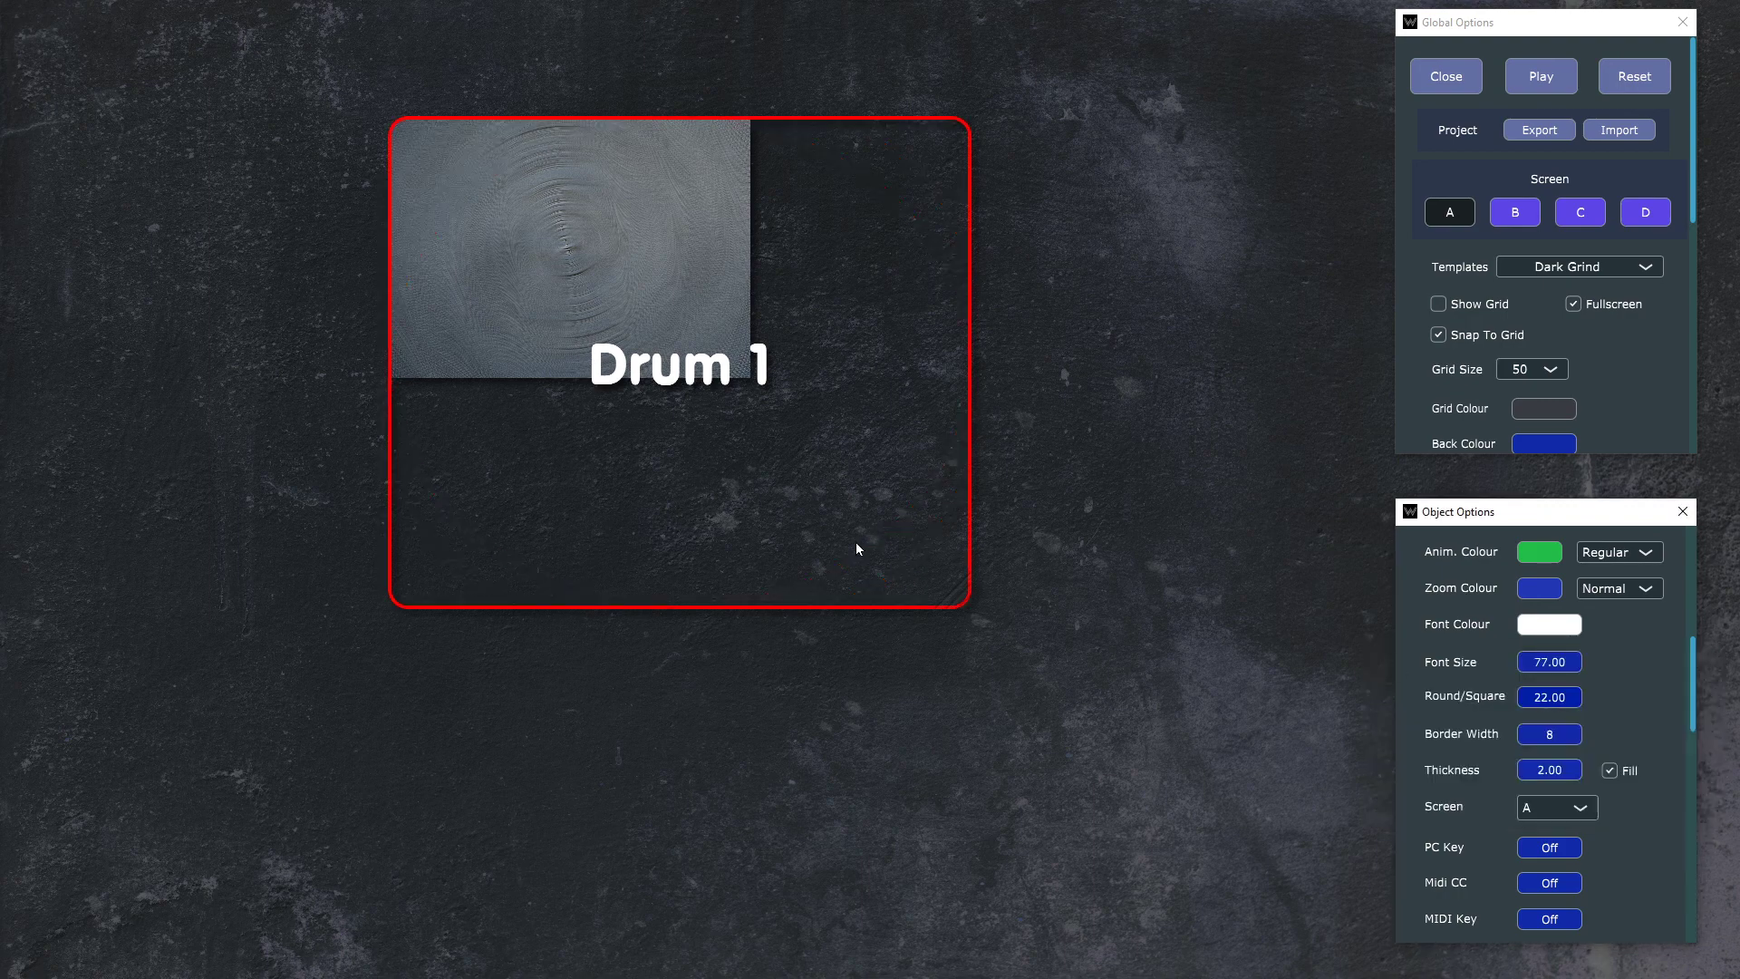
Step: Shrink the Drum 1 button to a small rectangle around its label and stretch the back image to fit
left_click_drag(953, 591, 700, 373)
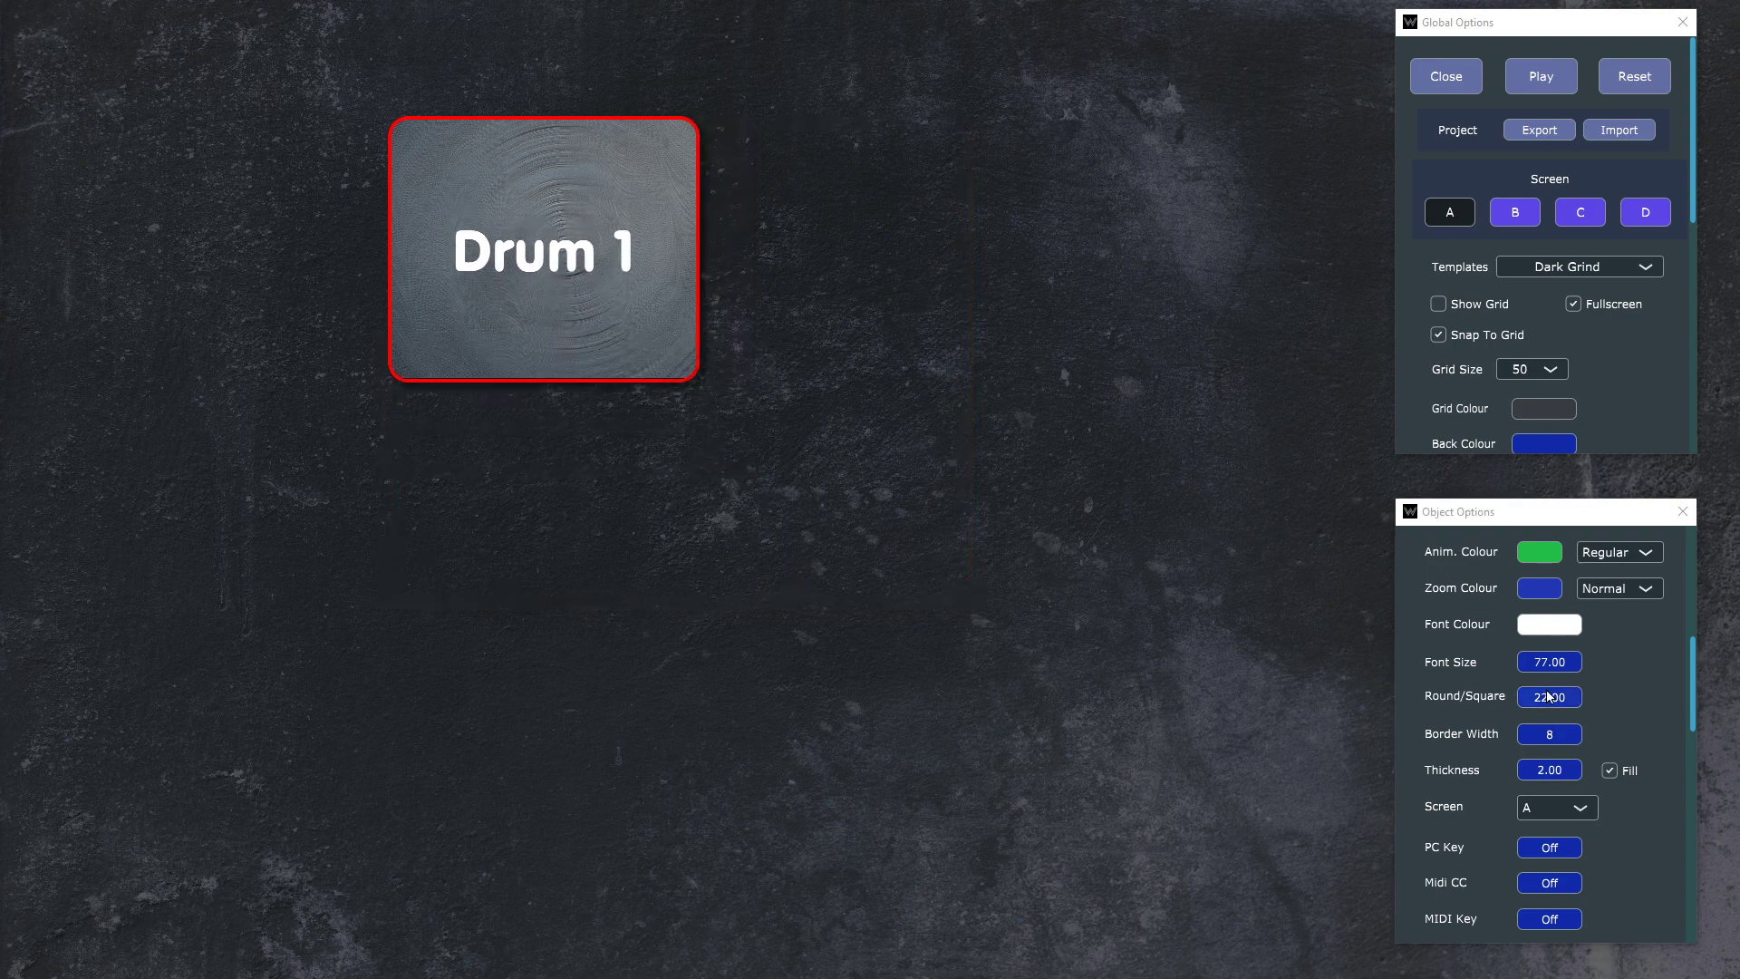
scroll(1550, 698, "up", 3)
left_click(1610, 669)
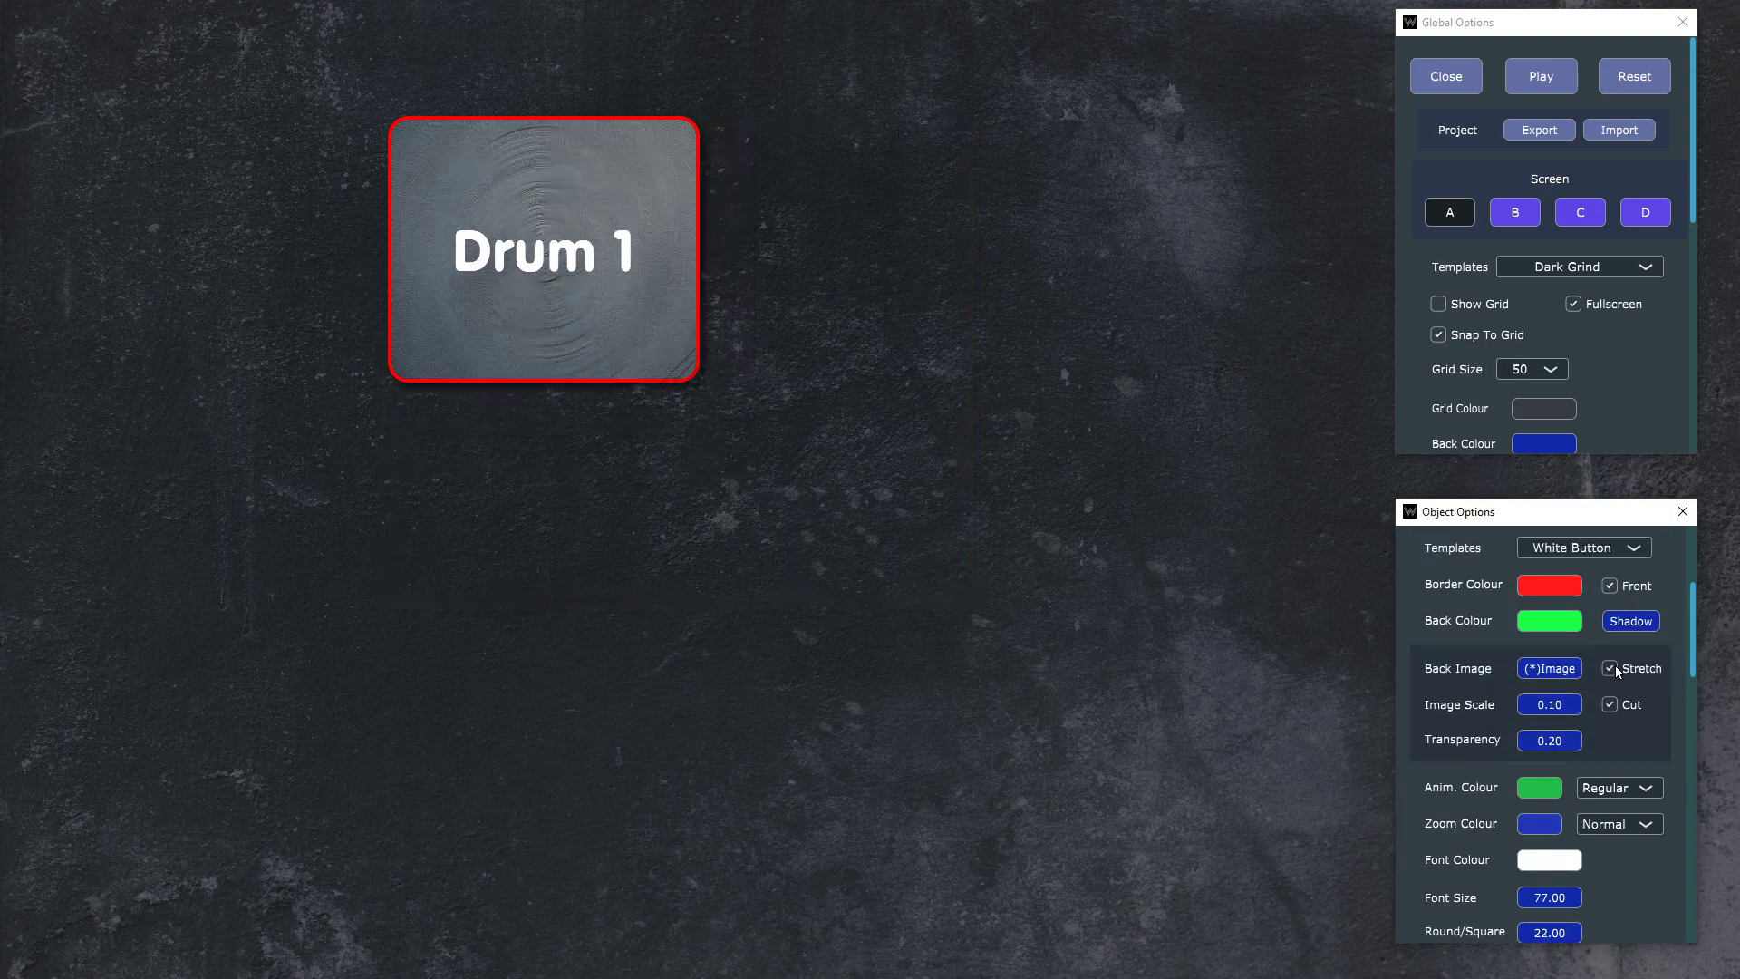
left_click_drag(676, 389, 605, 297)
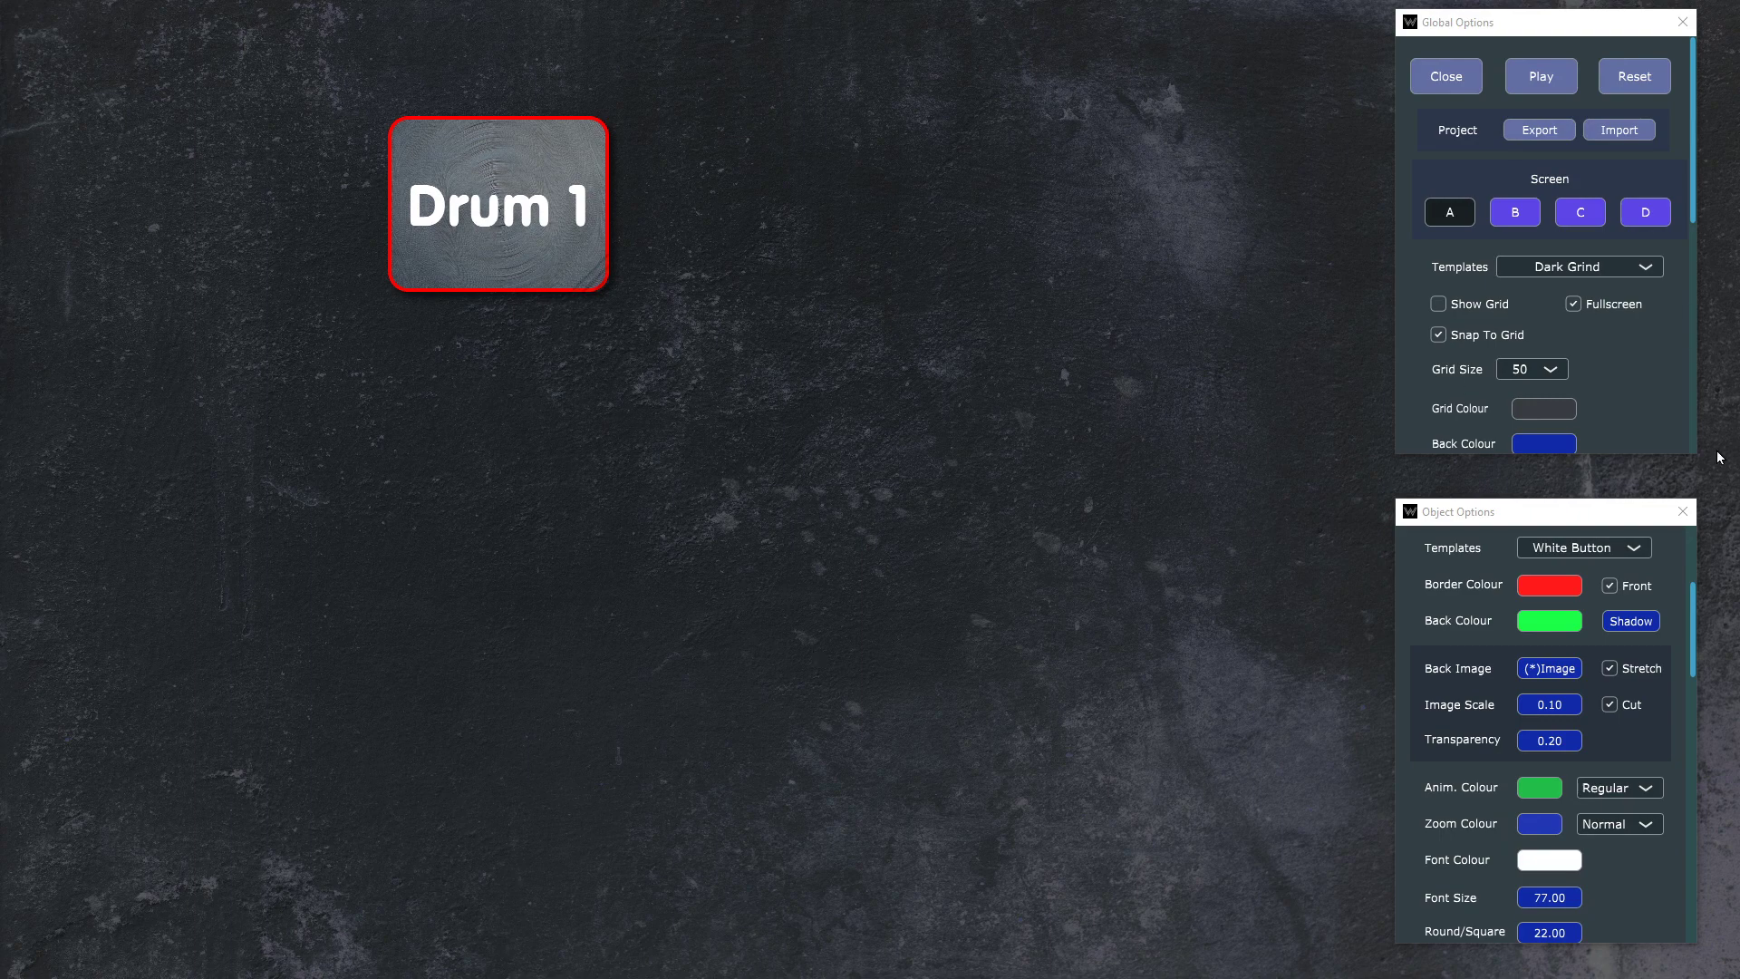
Step: Set the Drum 1 button's border width to 22
scroll(1534, 771, "down", 3)
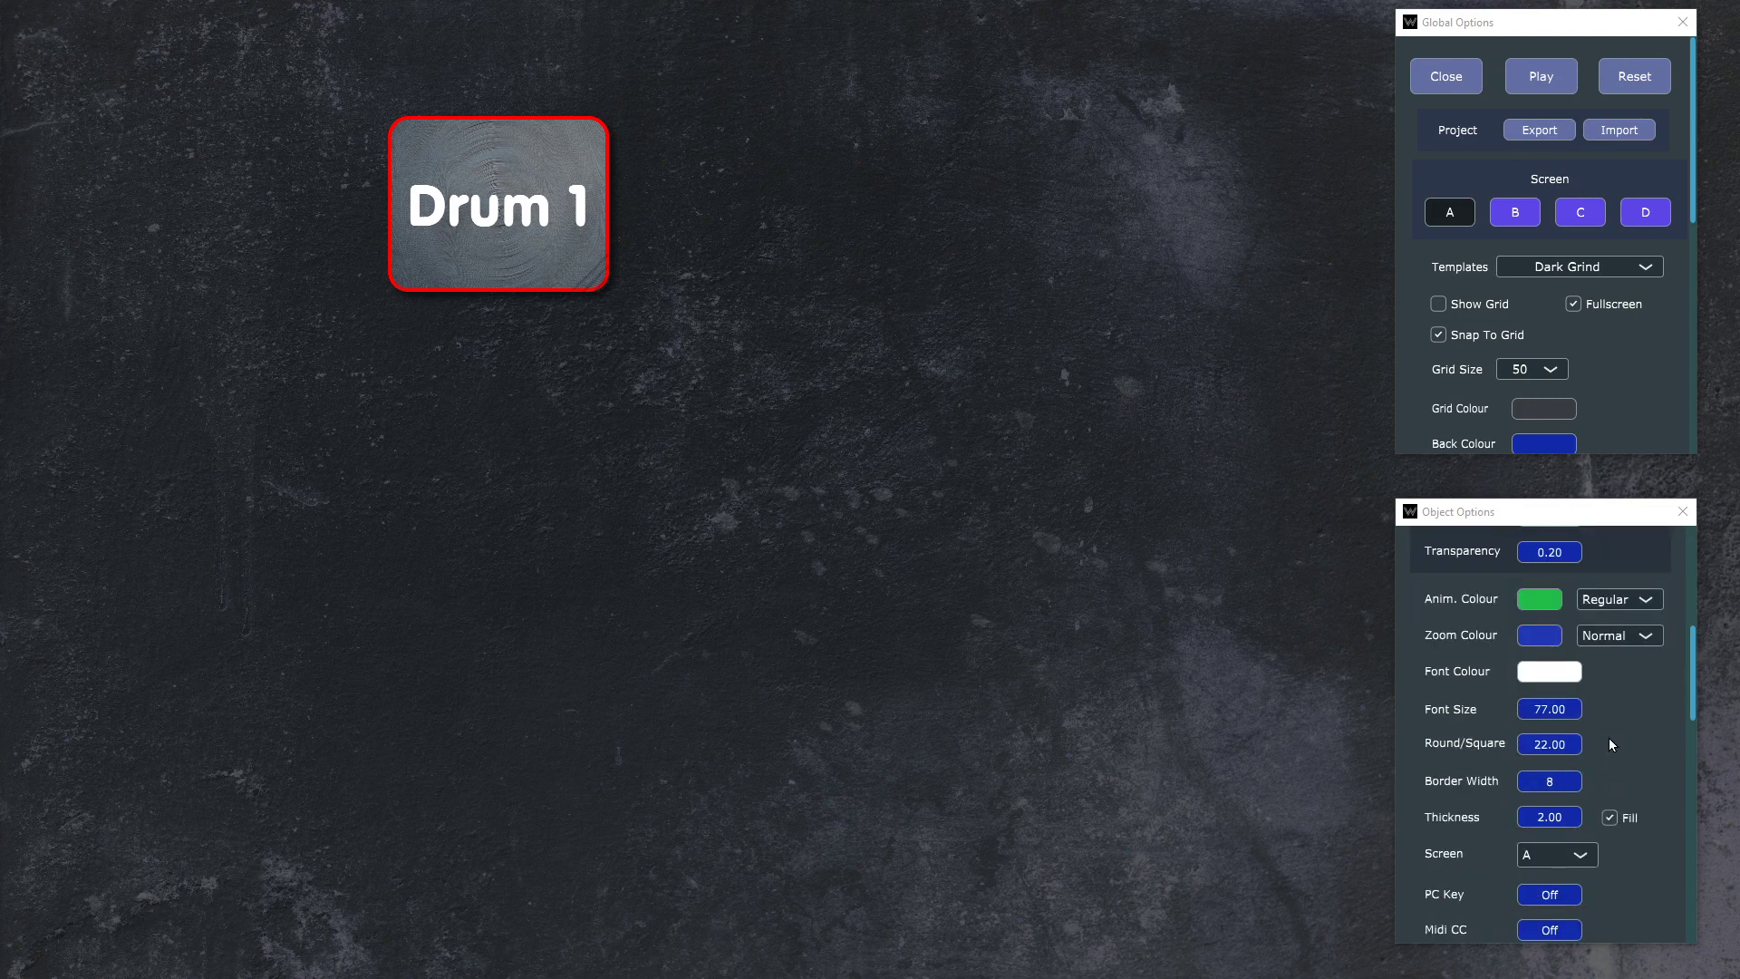
scroll(1650, 693, "down", 1)
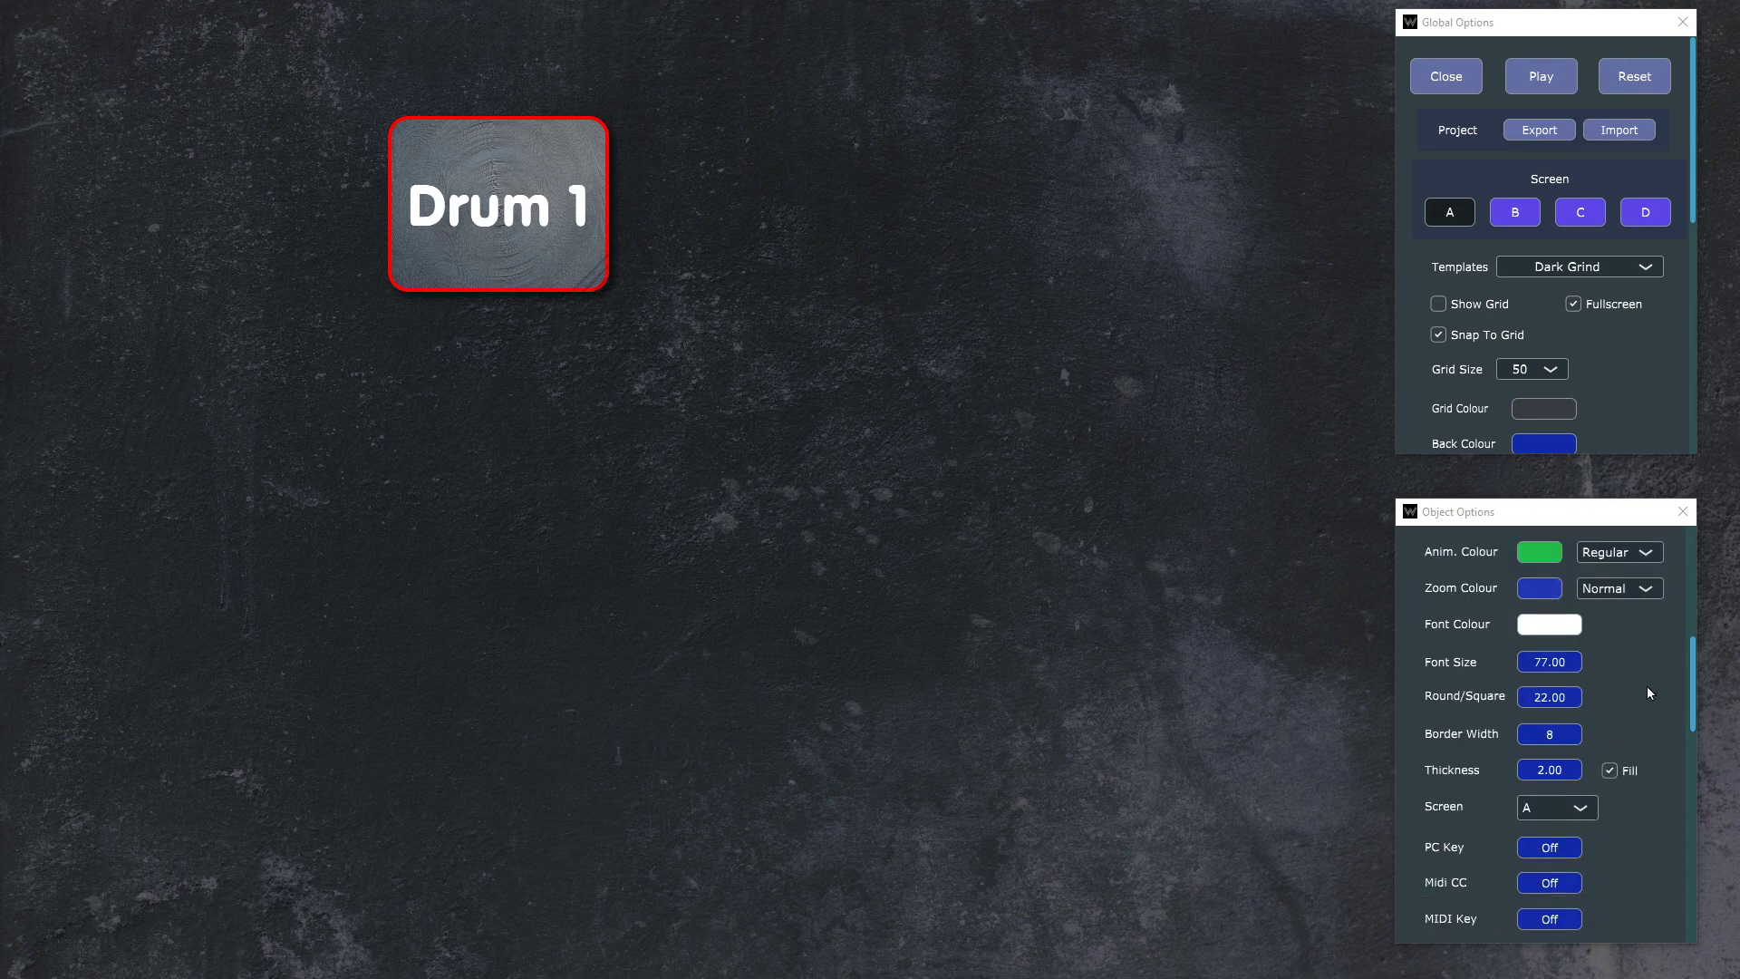
left_click(1553, 737)
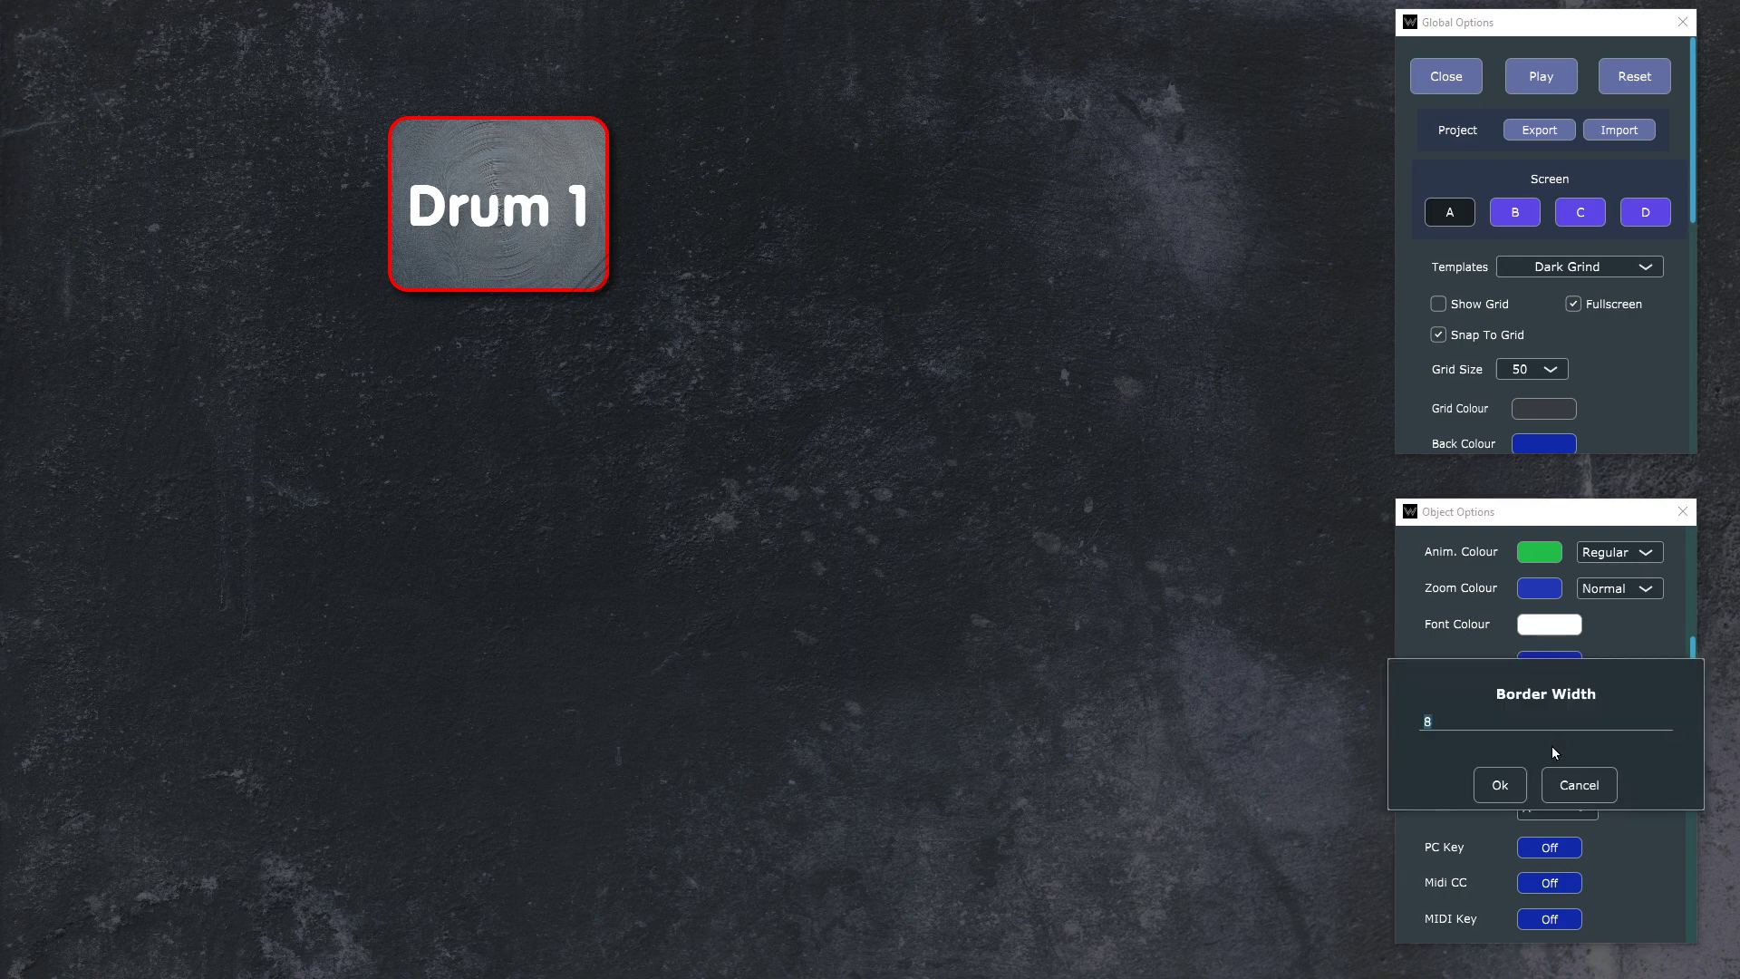
type("22")
key("Return")
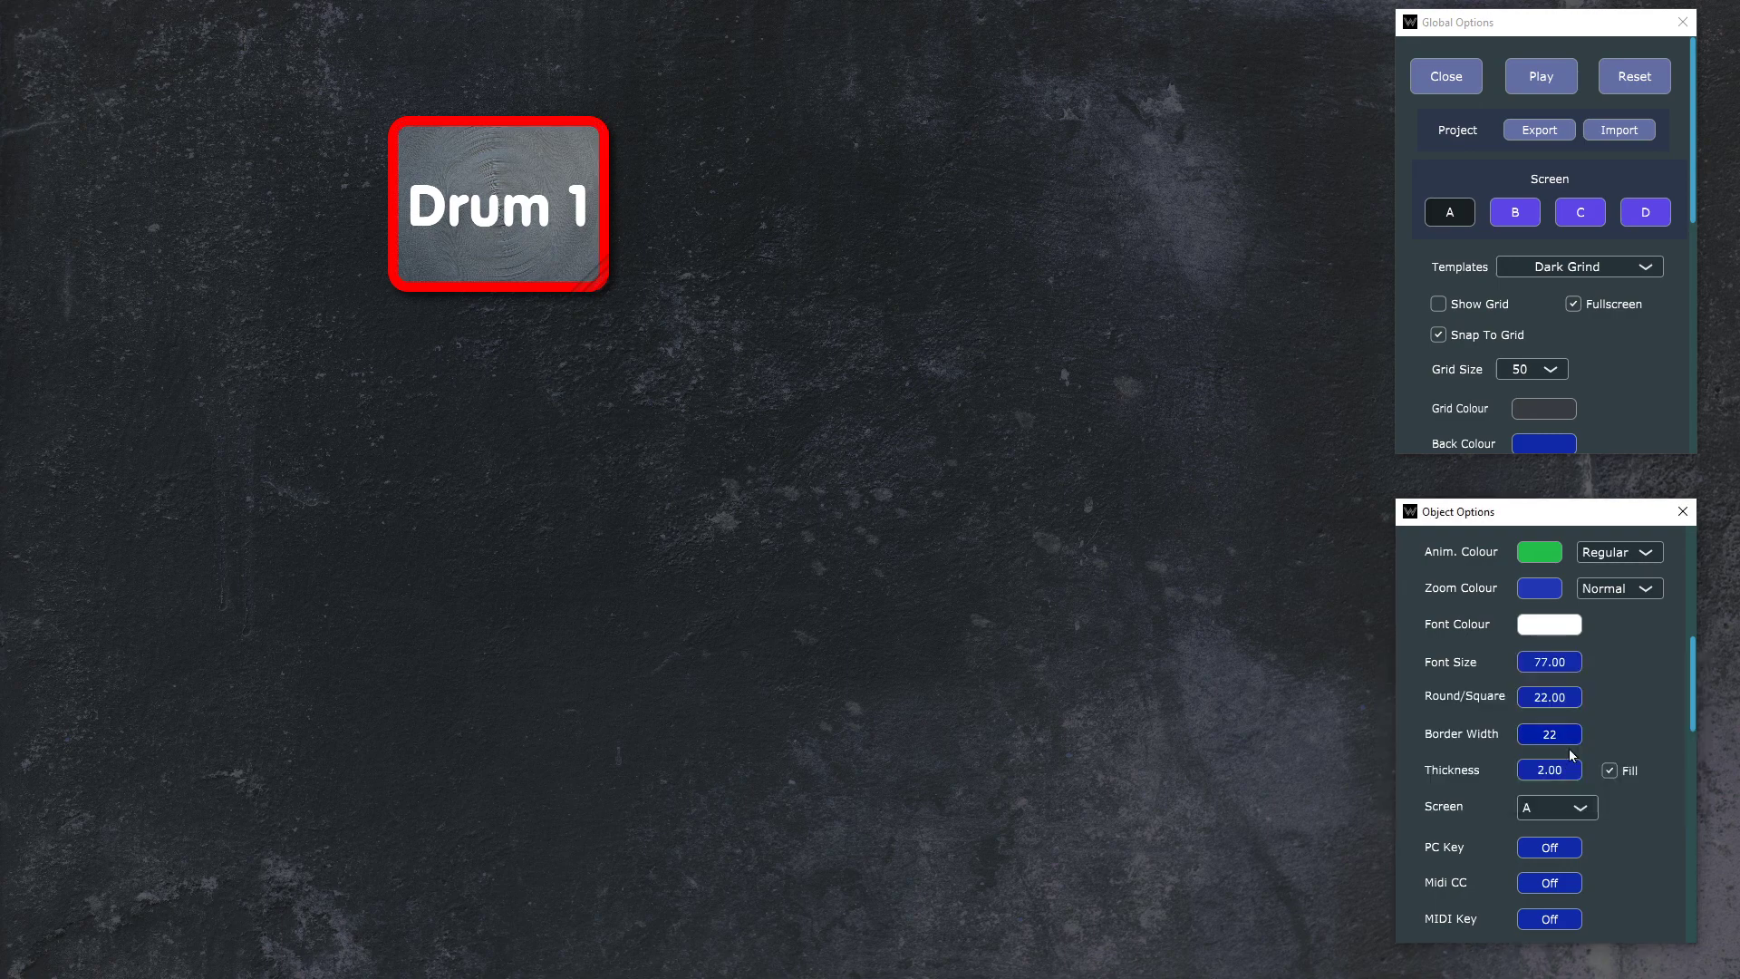
Step: Turn off Fill for the Drum 1 button and remove its back image
scroll(1658, 770, "down", 1)
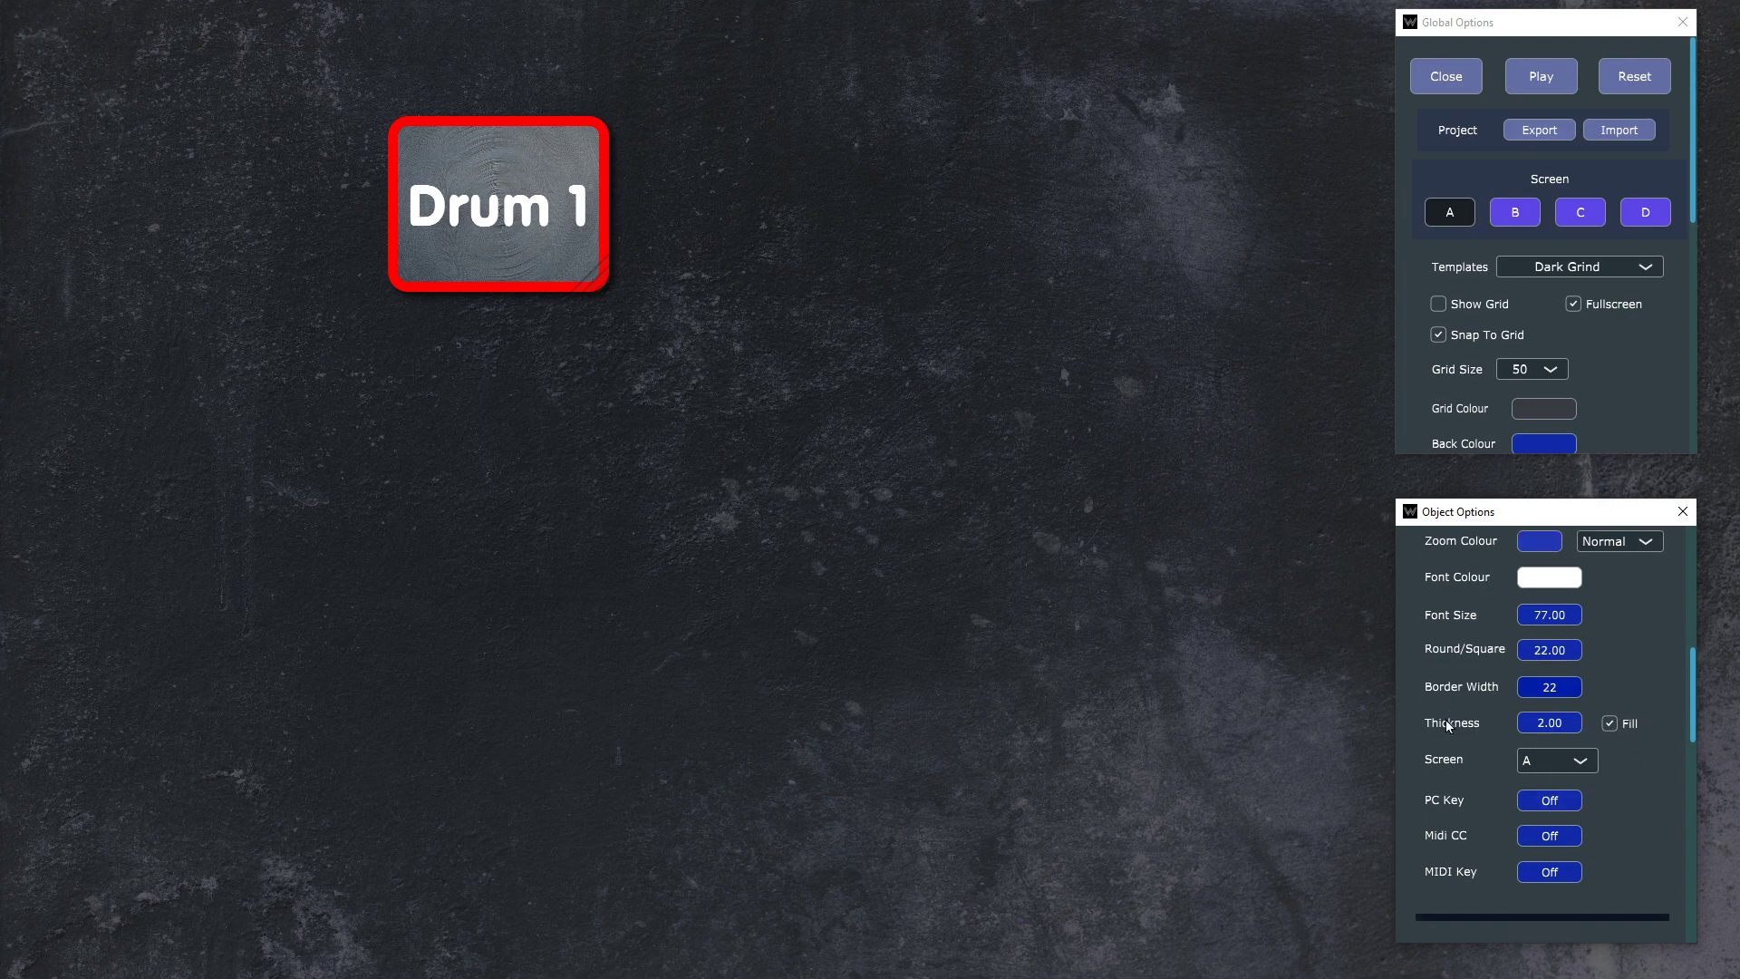
mouse_move(1555, 726)
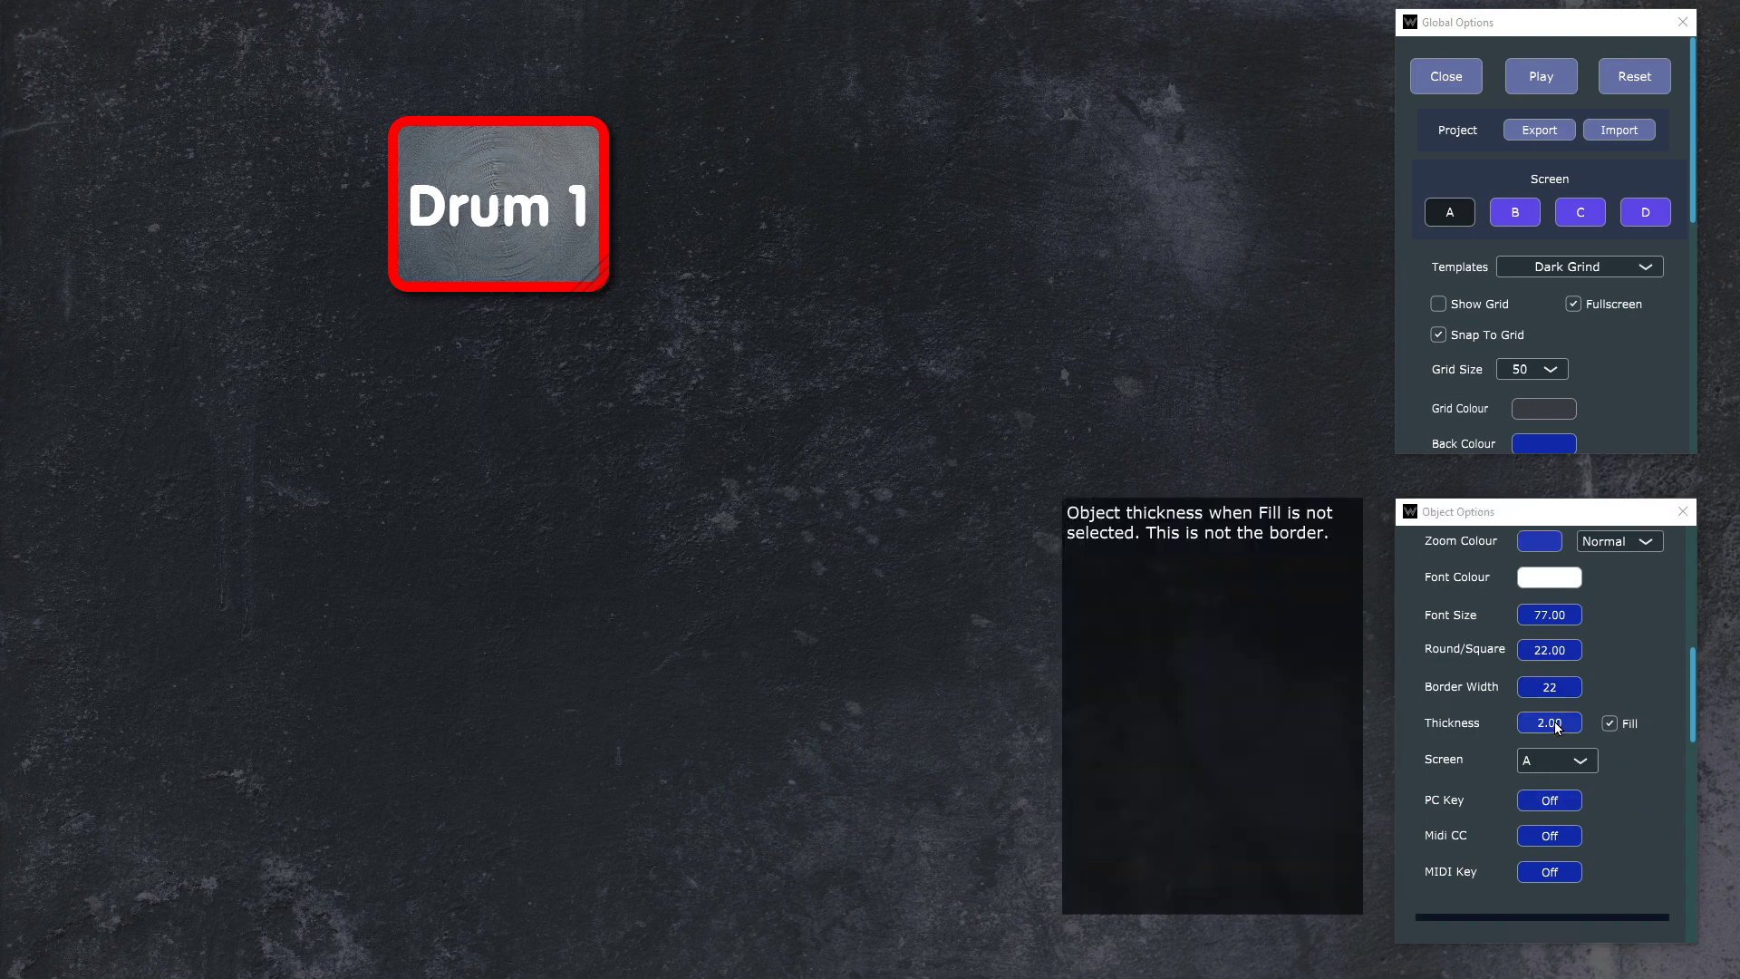
left_click(1612, 725)
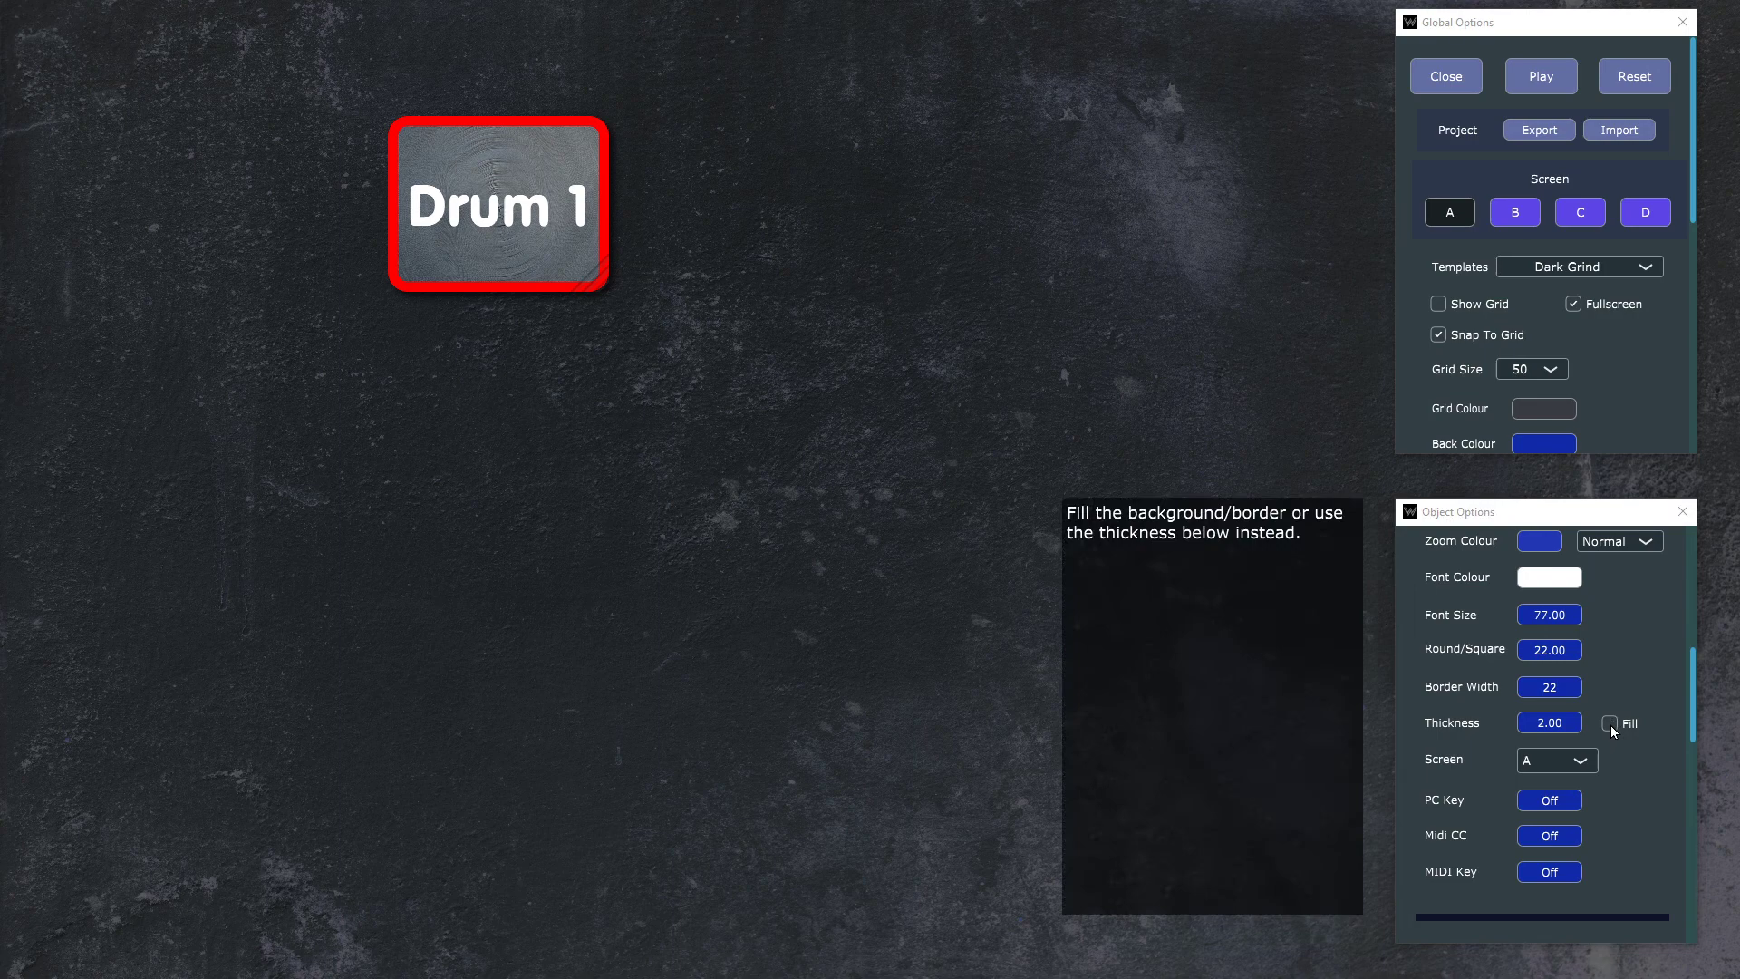
scroll(1617, 726, "up", 7)
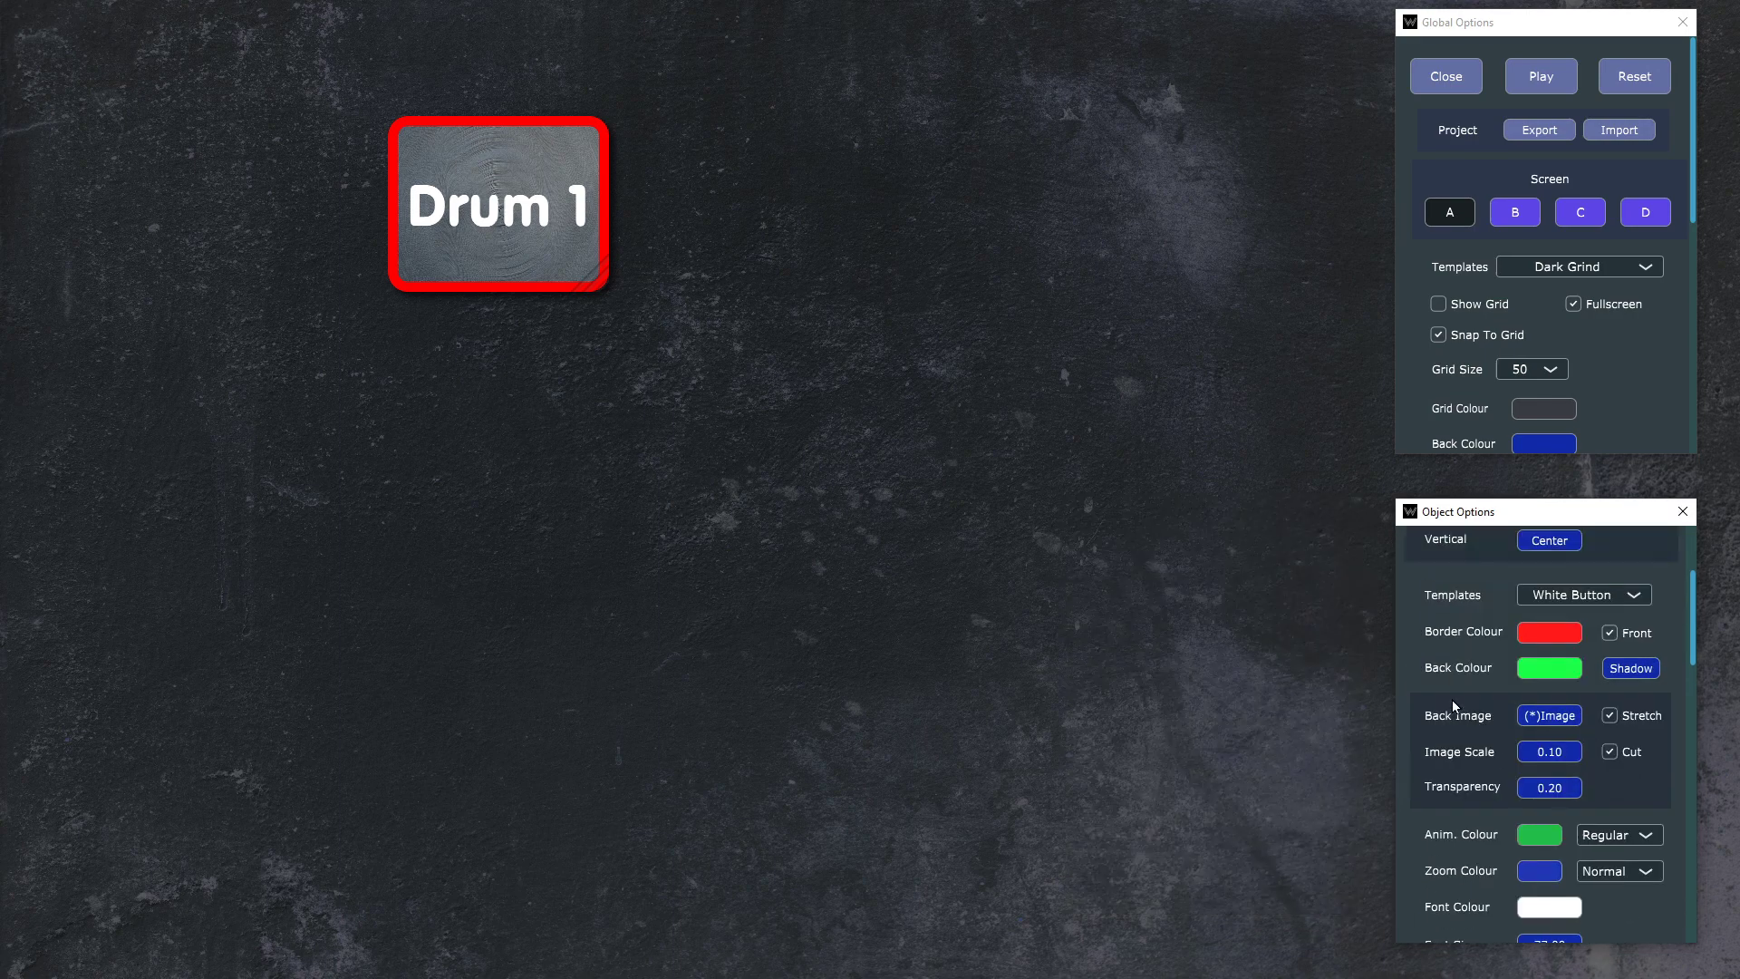
left_click(1557, 715)
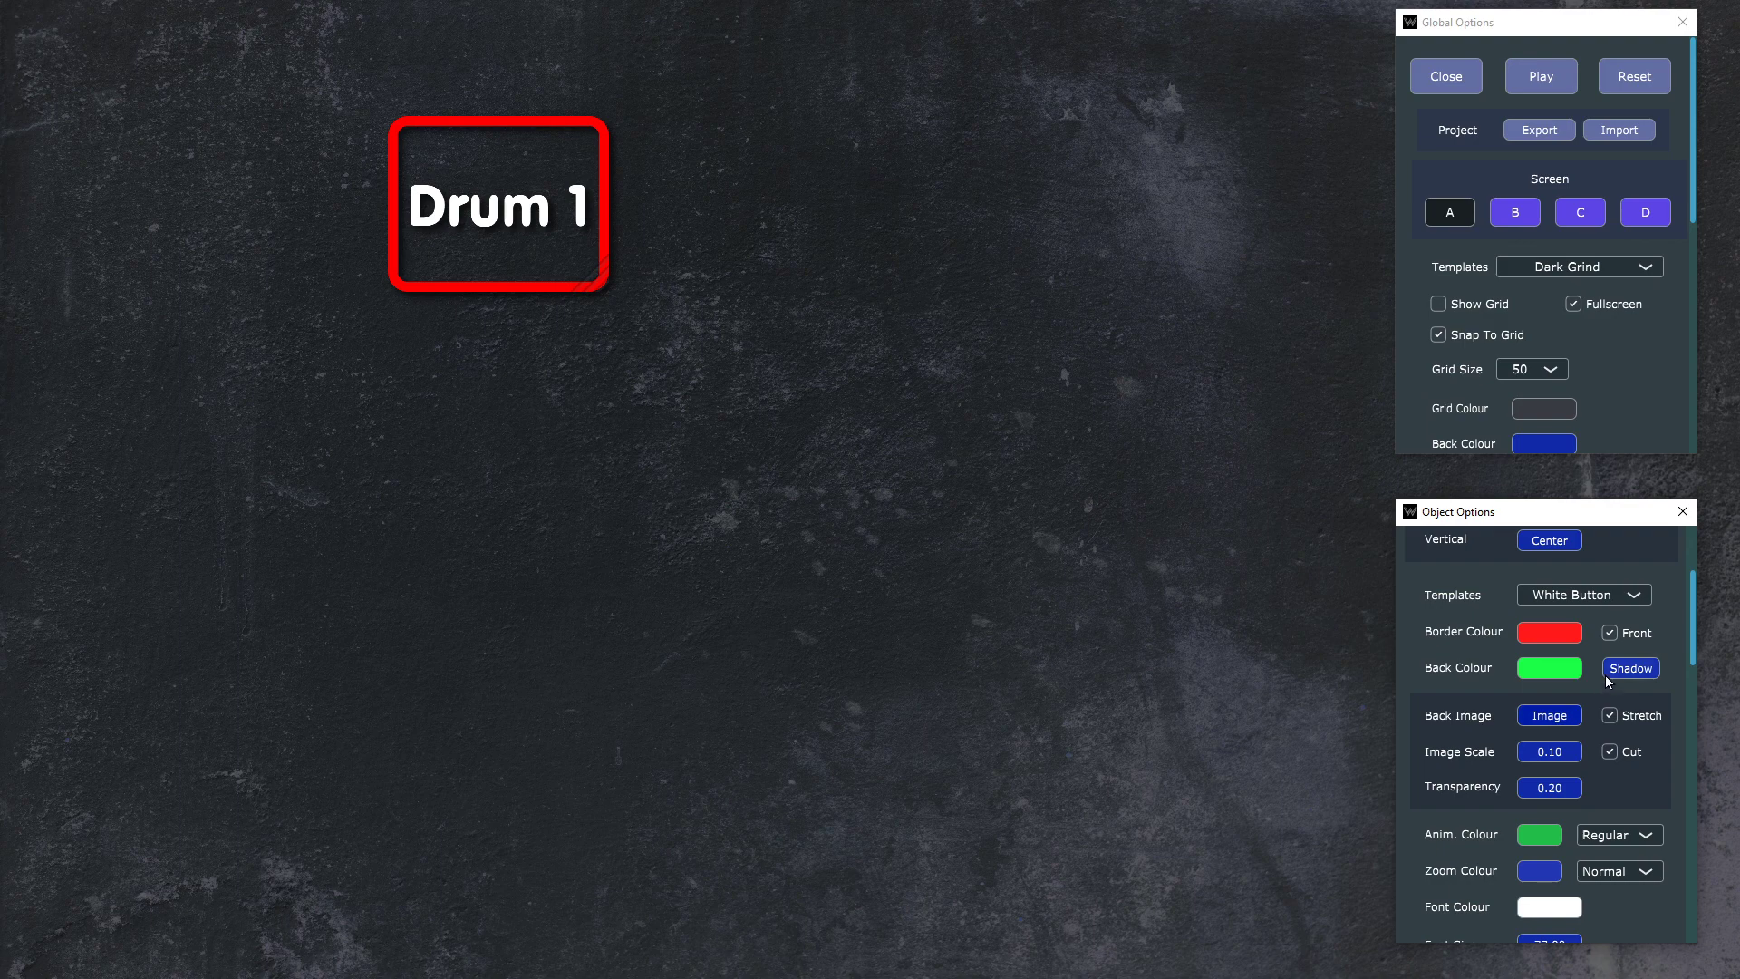
Step: Set the Drum 1 button's border width to 2 and its thickness to 22
scroll(1606, 680, "down", 6)
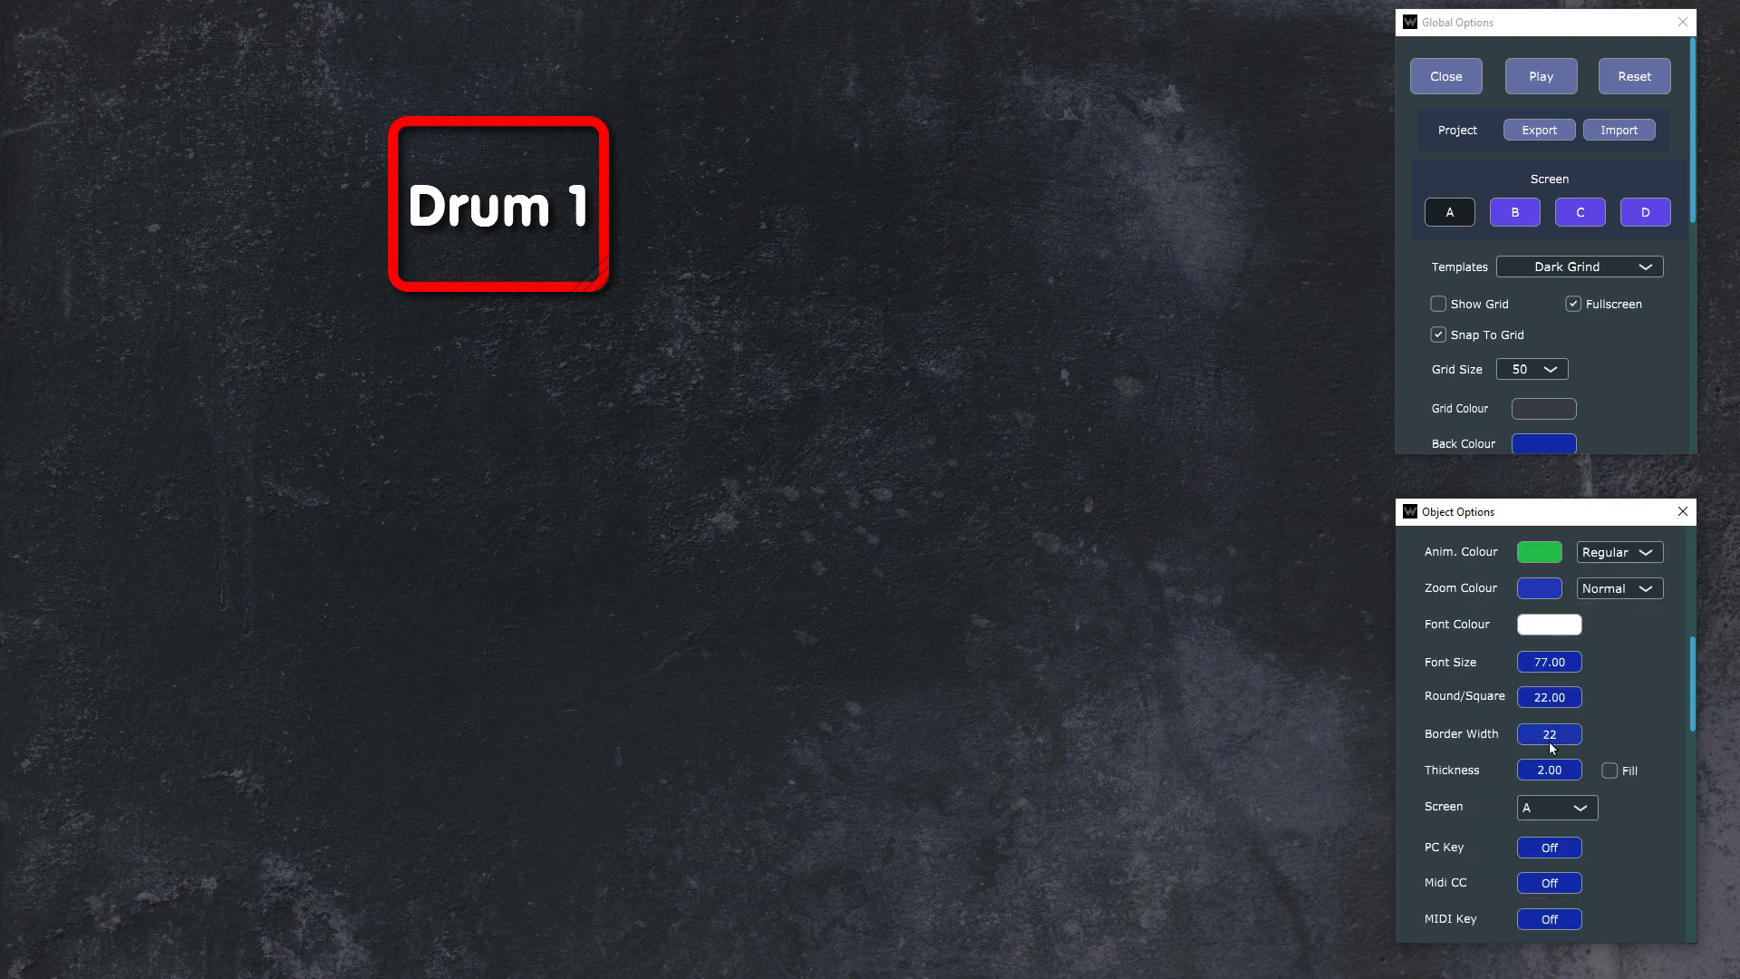
left_click(1552, 737)
type("2")
key("Return")
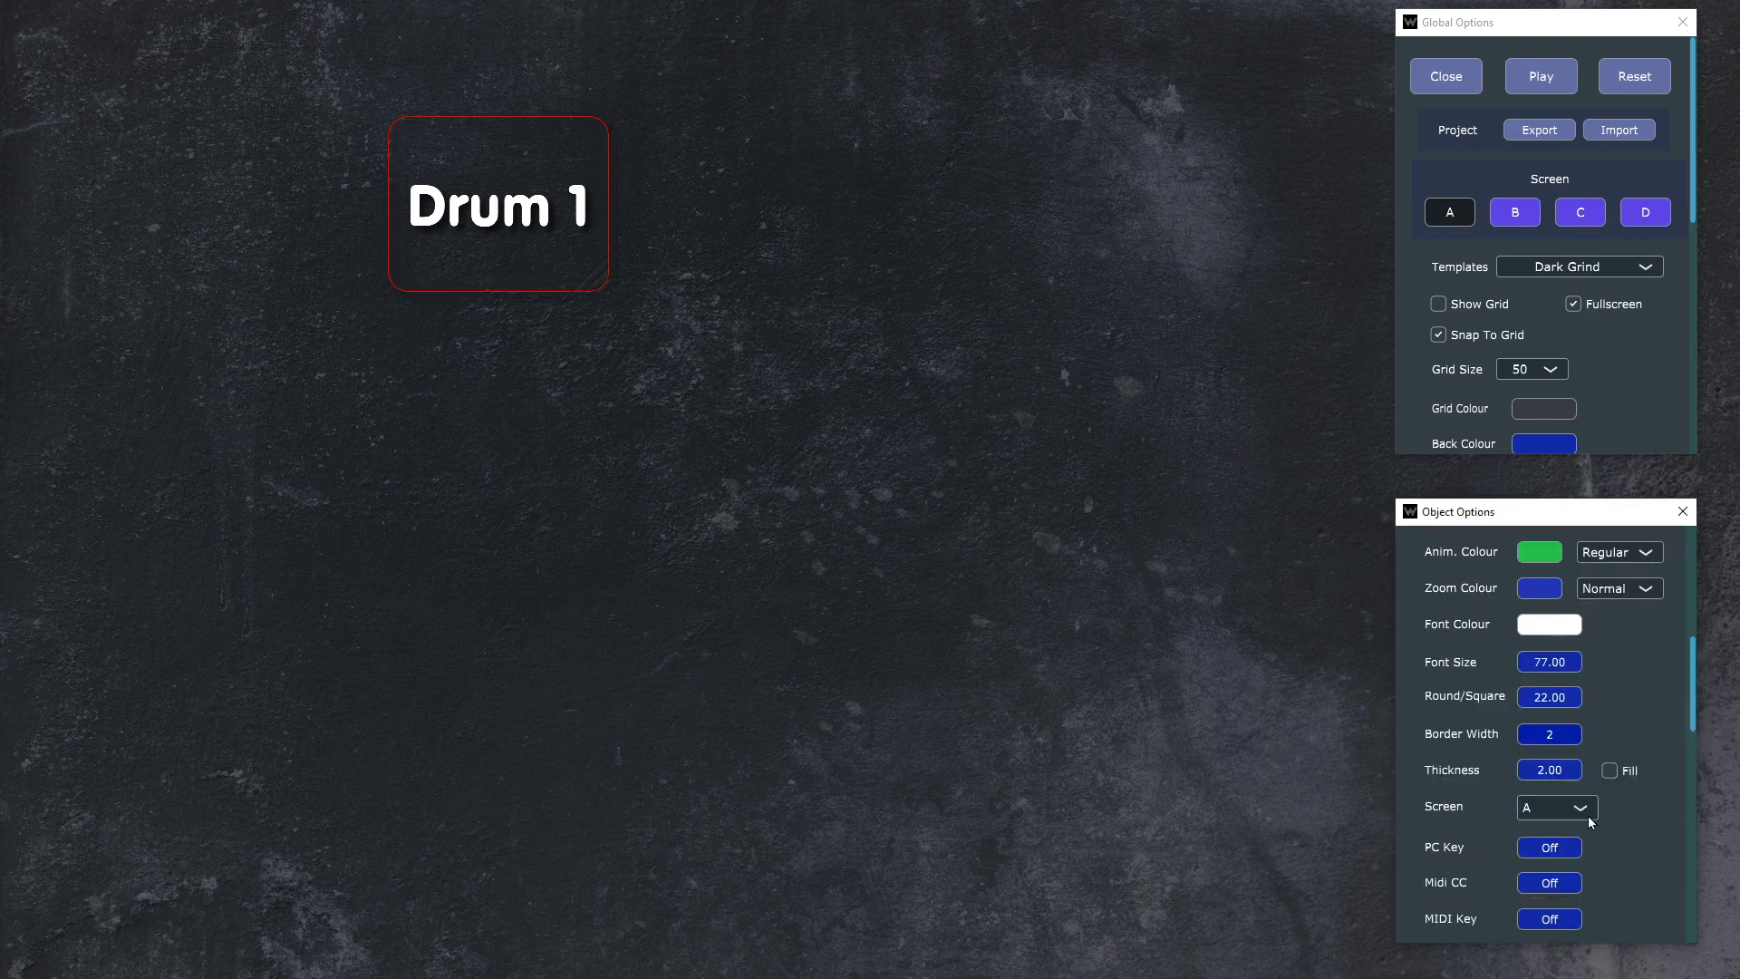
left_click(1555, 770)
type("22")
key("Return")
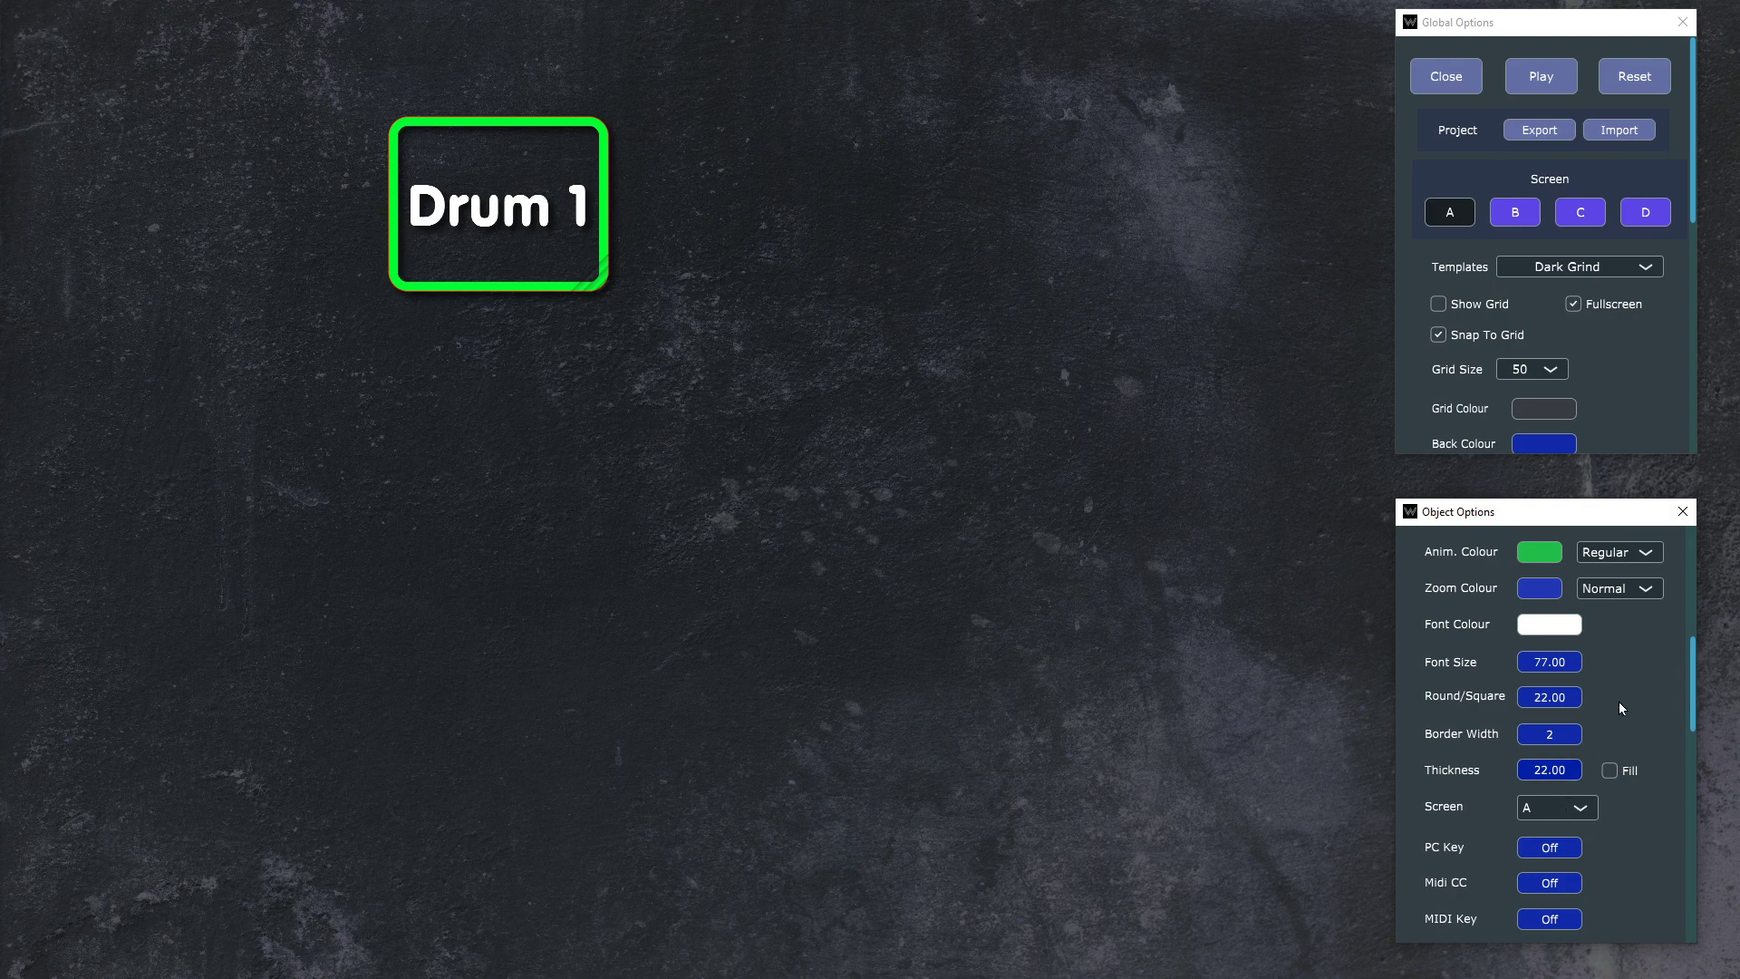
Step: Set the Drum 1 button's border width to 12
scroll(1638, 722, "up", 2)
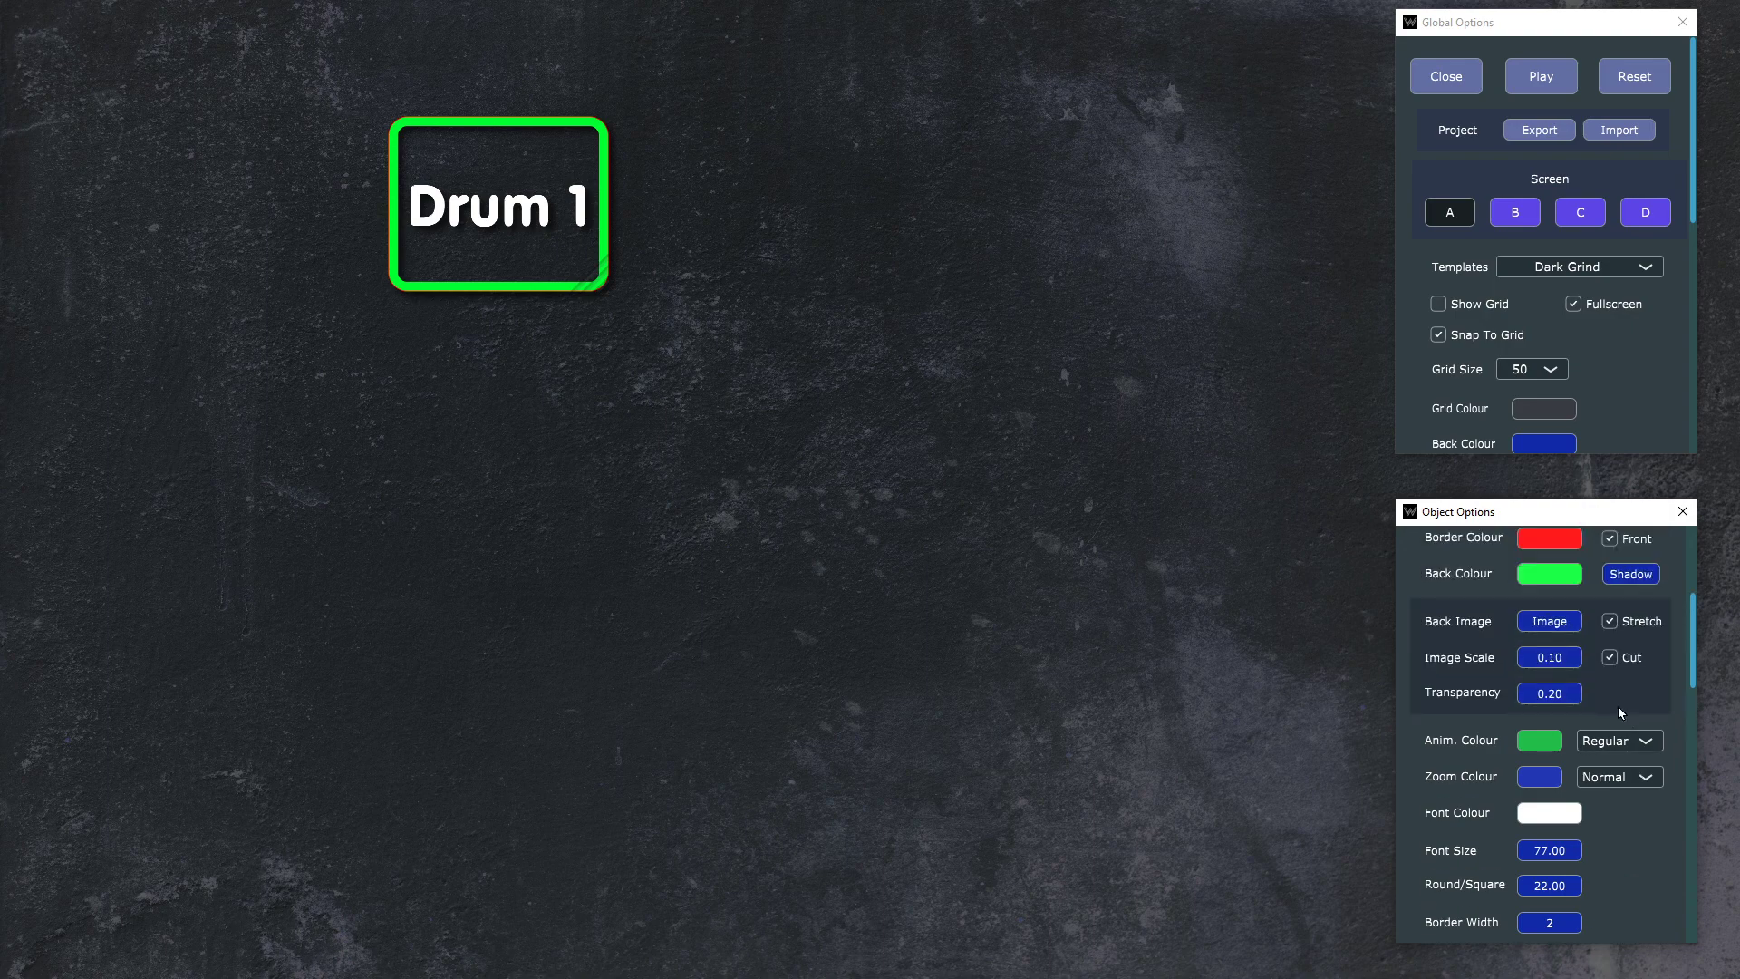
scroll(1611, 770, "down", 2)
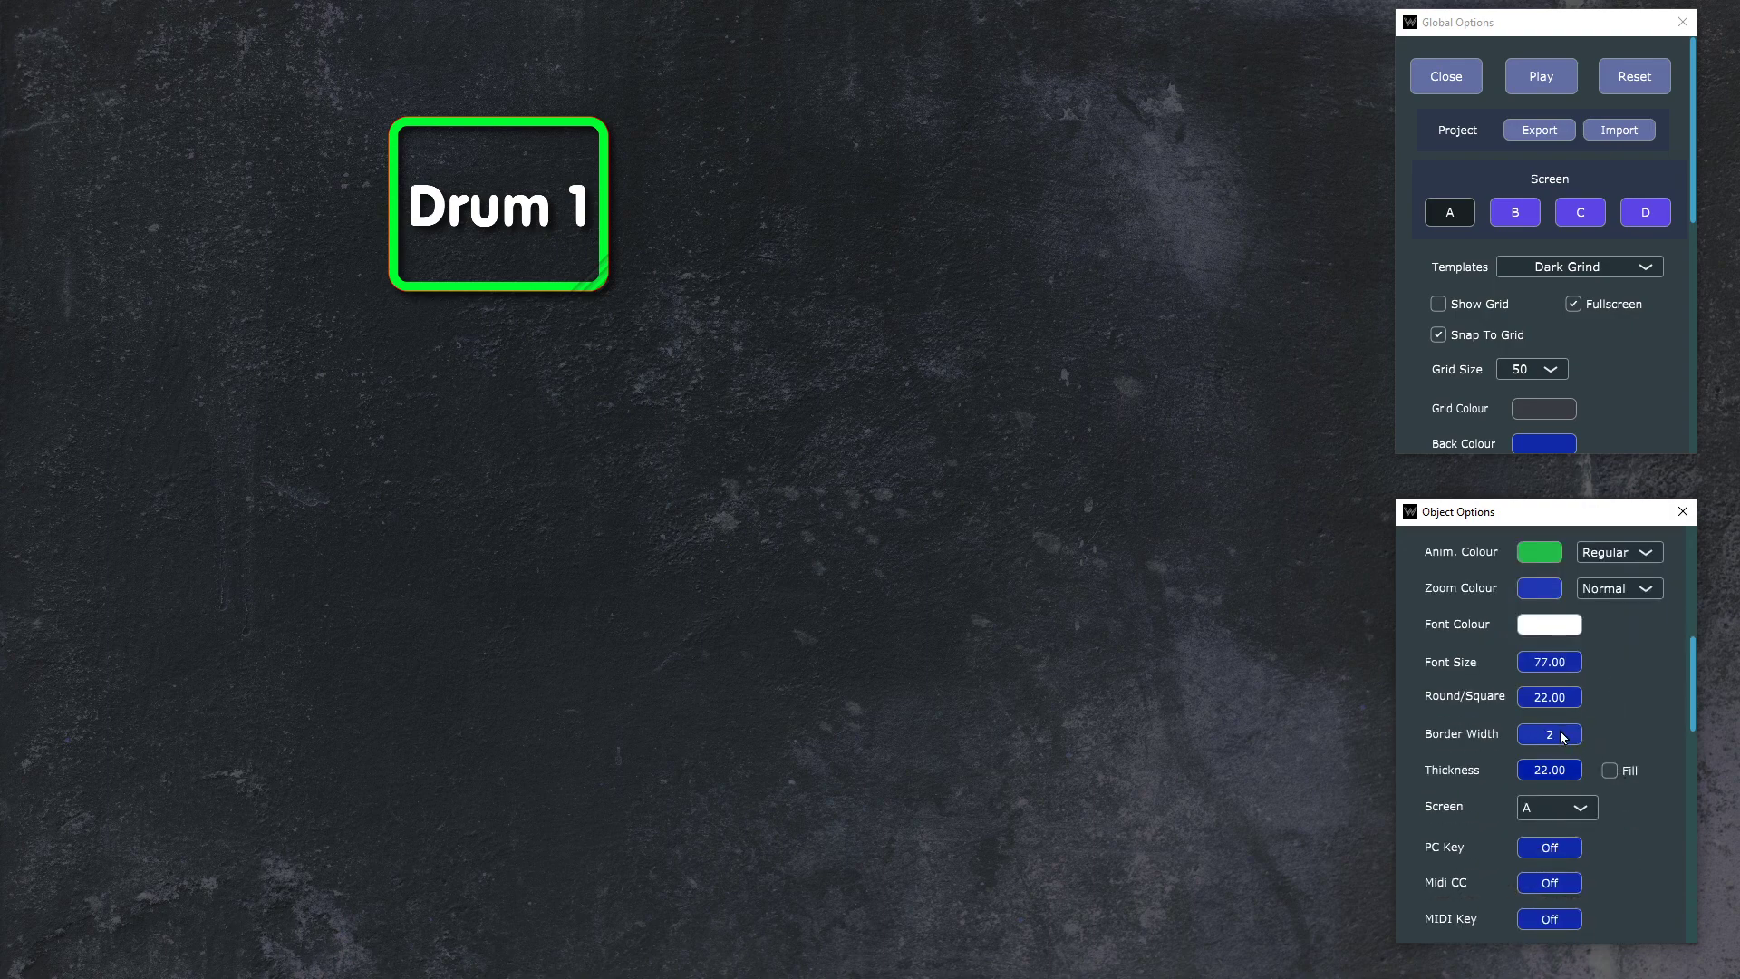
left_click(1556, 735)
type("12")
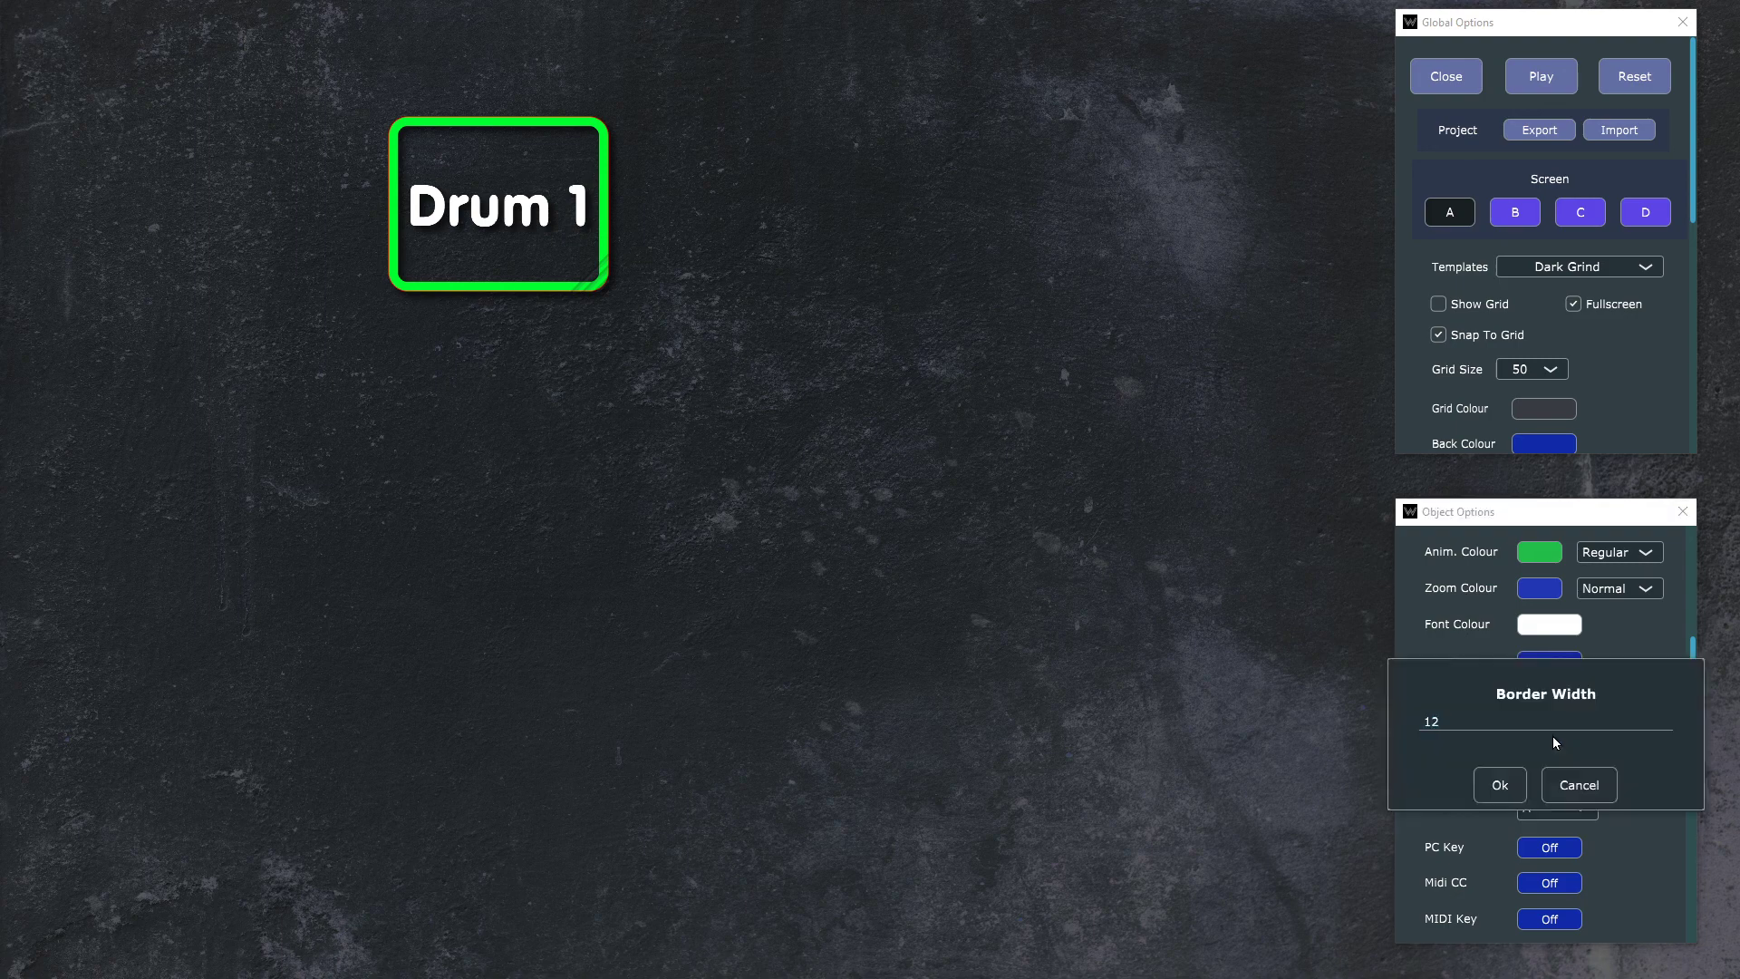
key("Return")
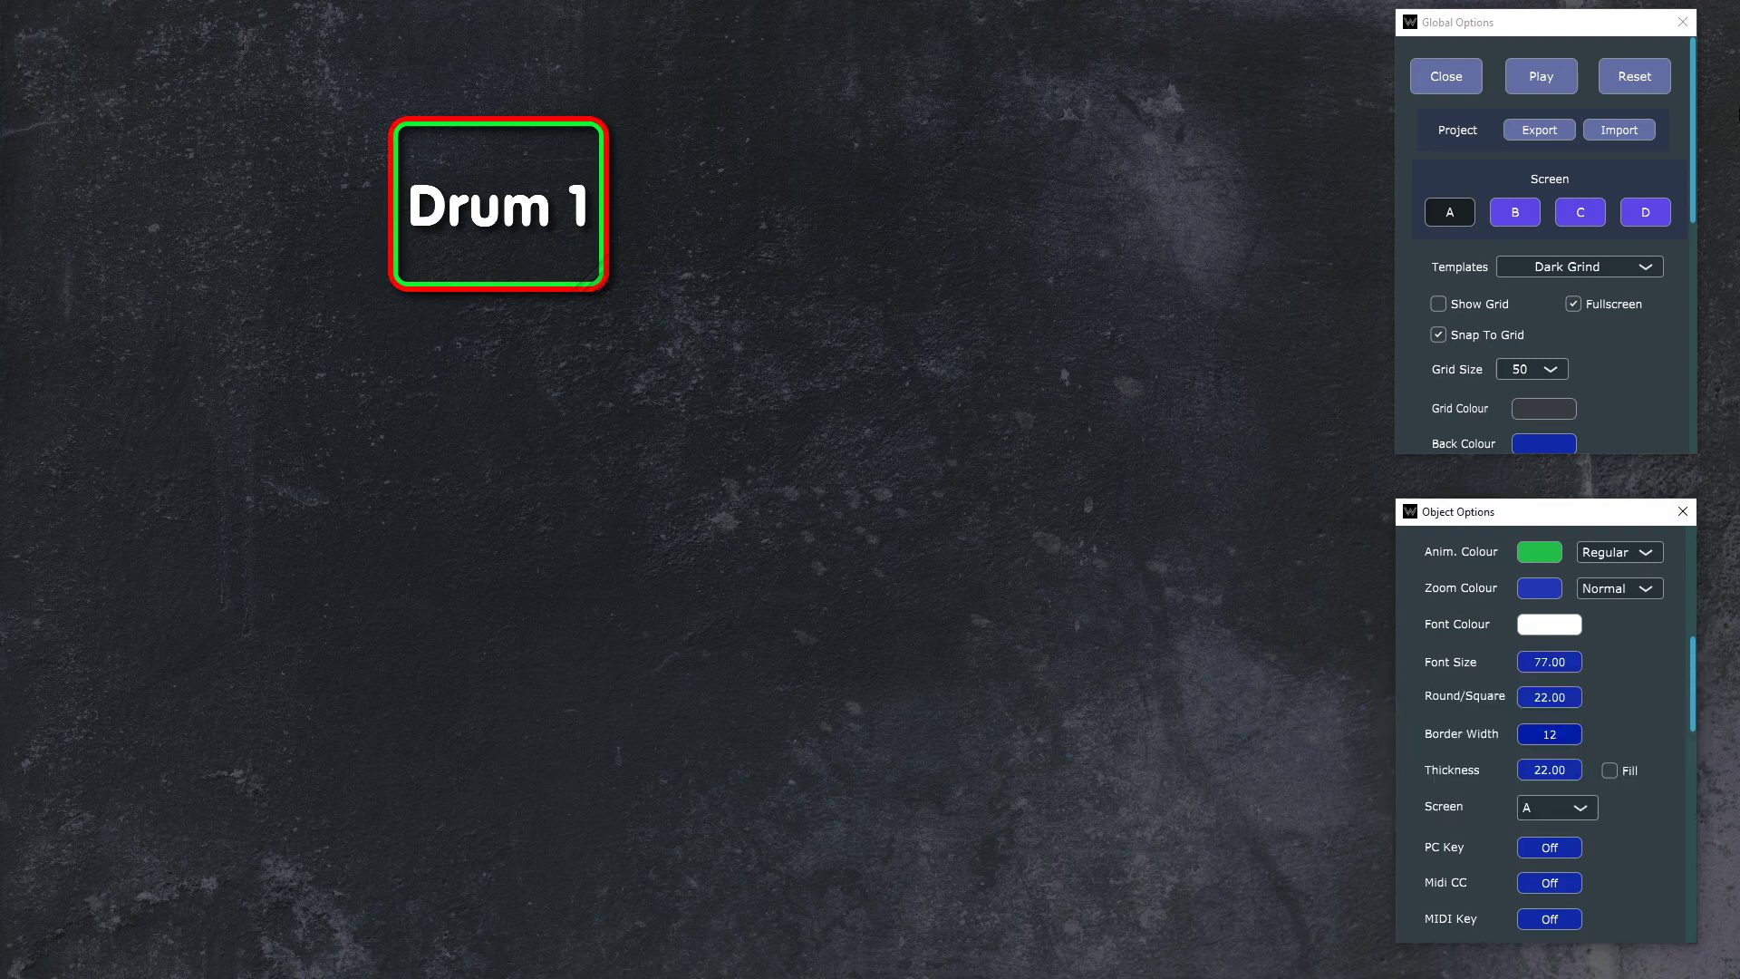
Step: Turn on Fill for the Drum 1 button and load Metal6.jpg from the Textures folder as its back image
scroll(1635, 771, "down", 1)
scroll(1639, 777, "down", 1)
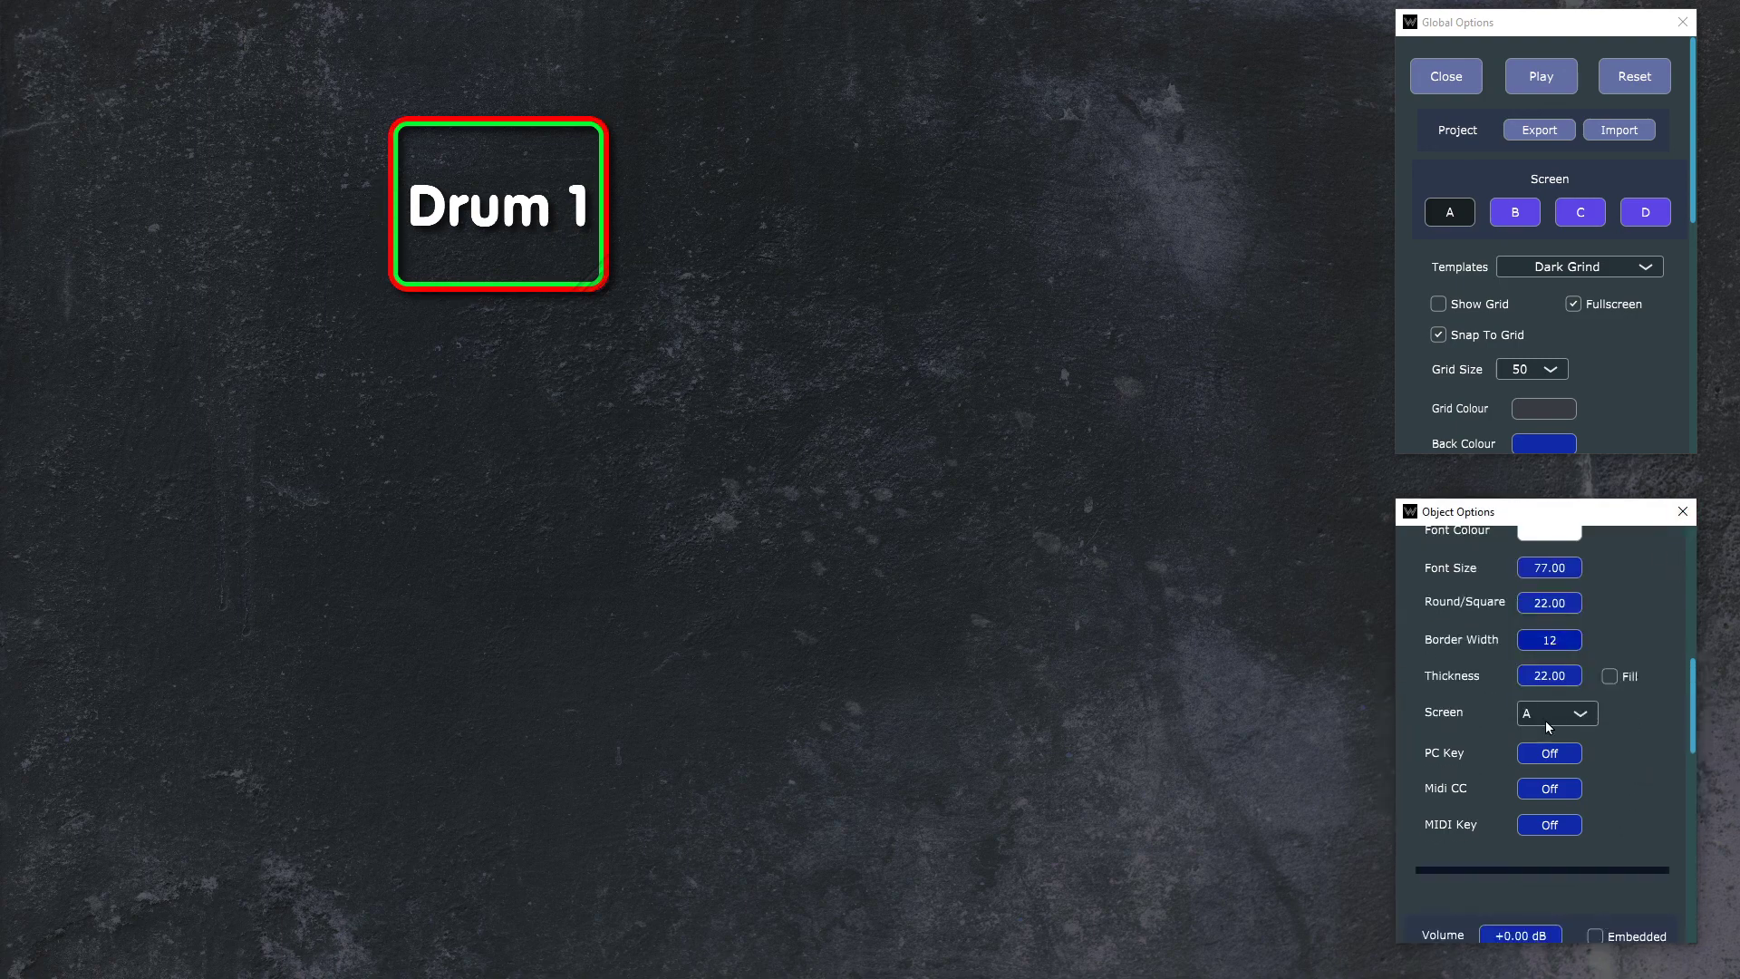
left_click(1613, 680)
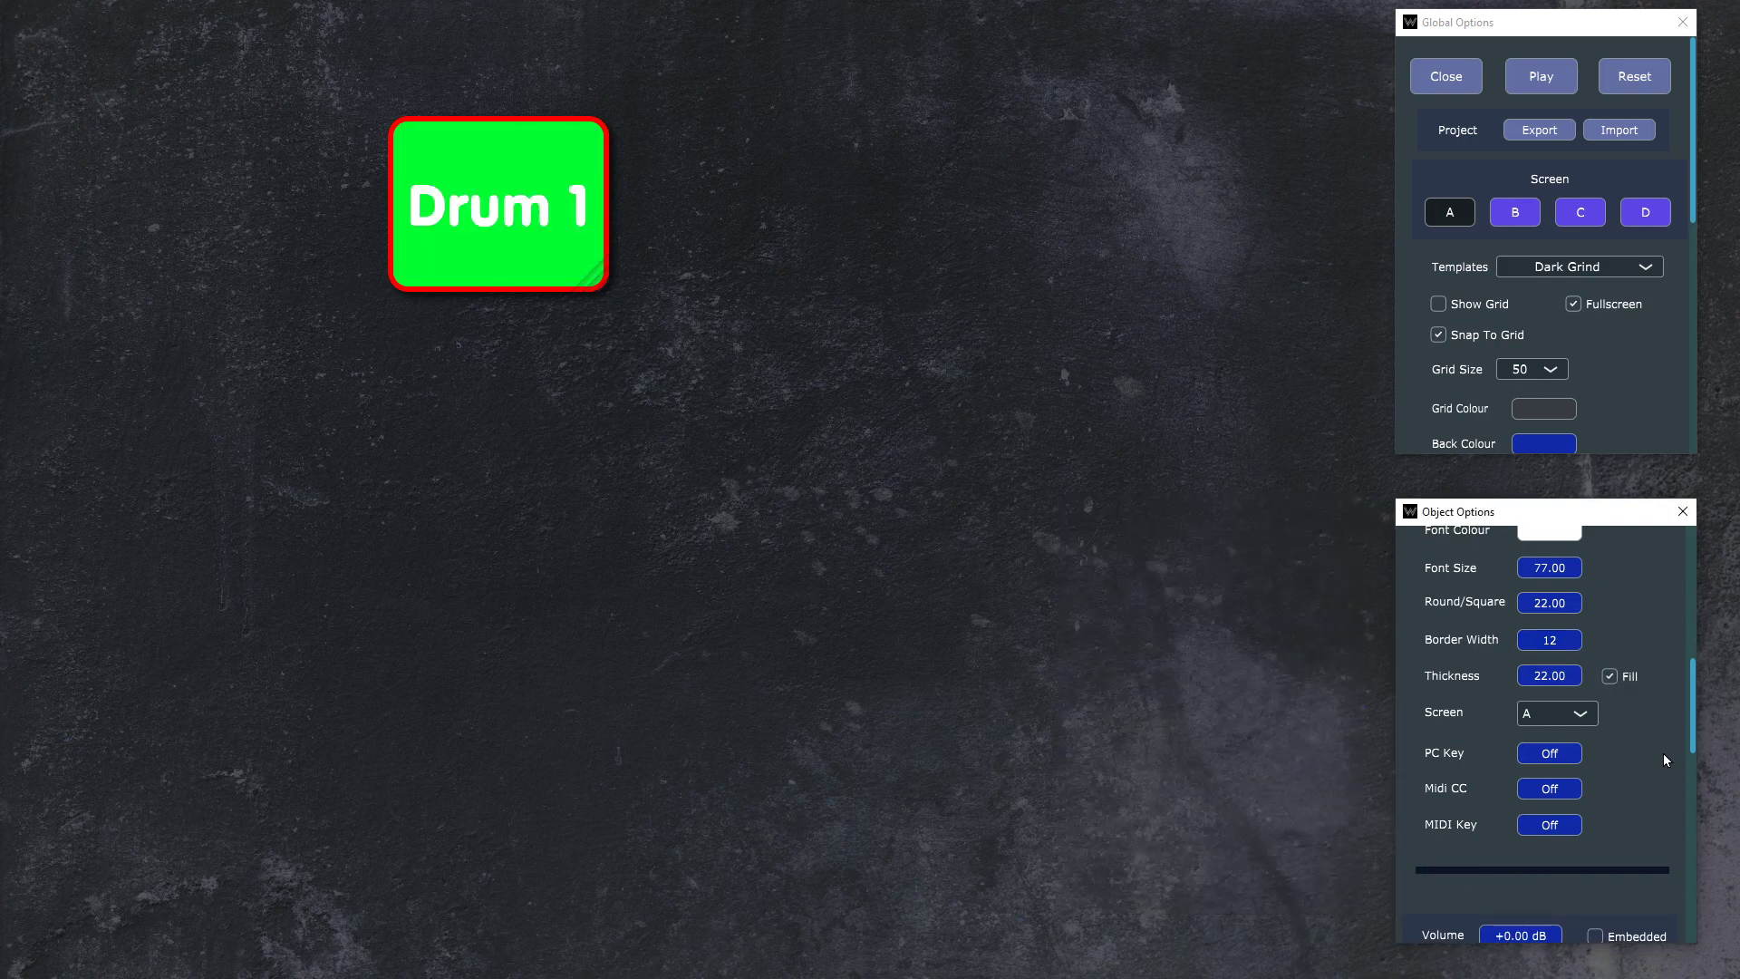
scroll(1662, 734, "up", 5)
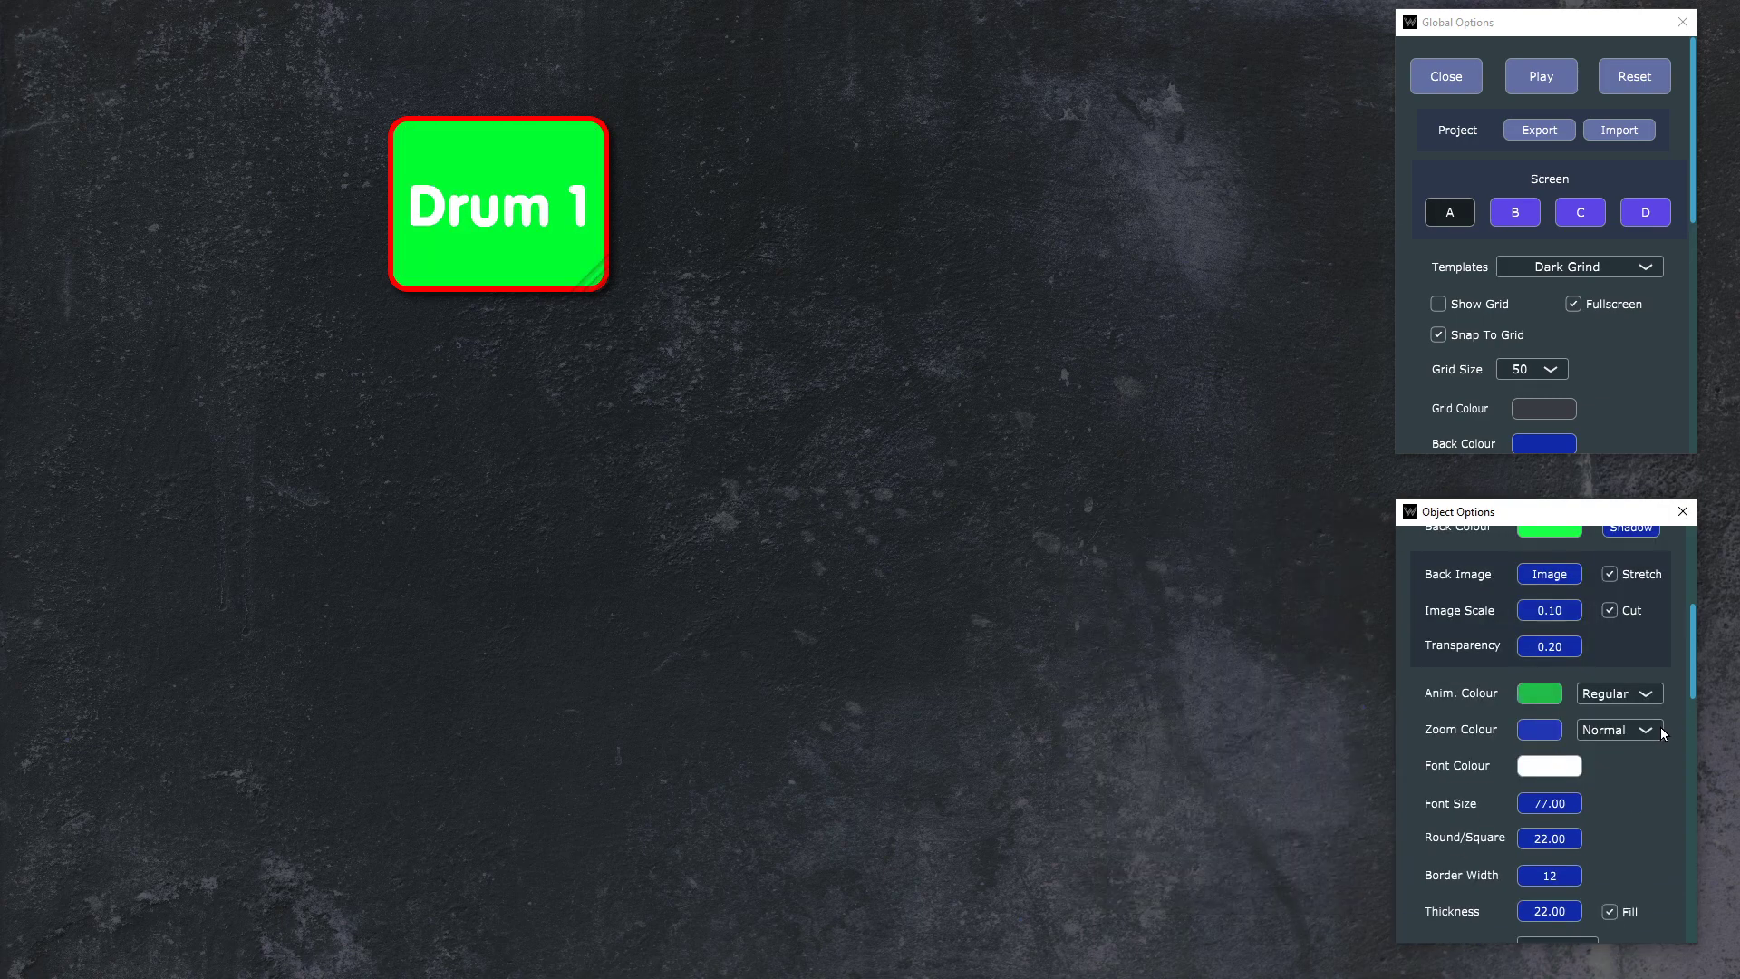
left_click(1552, 574)
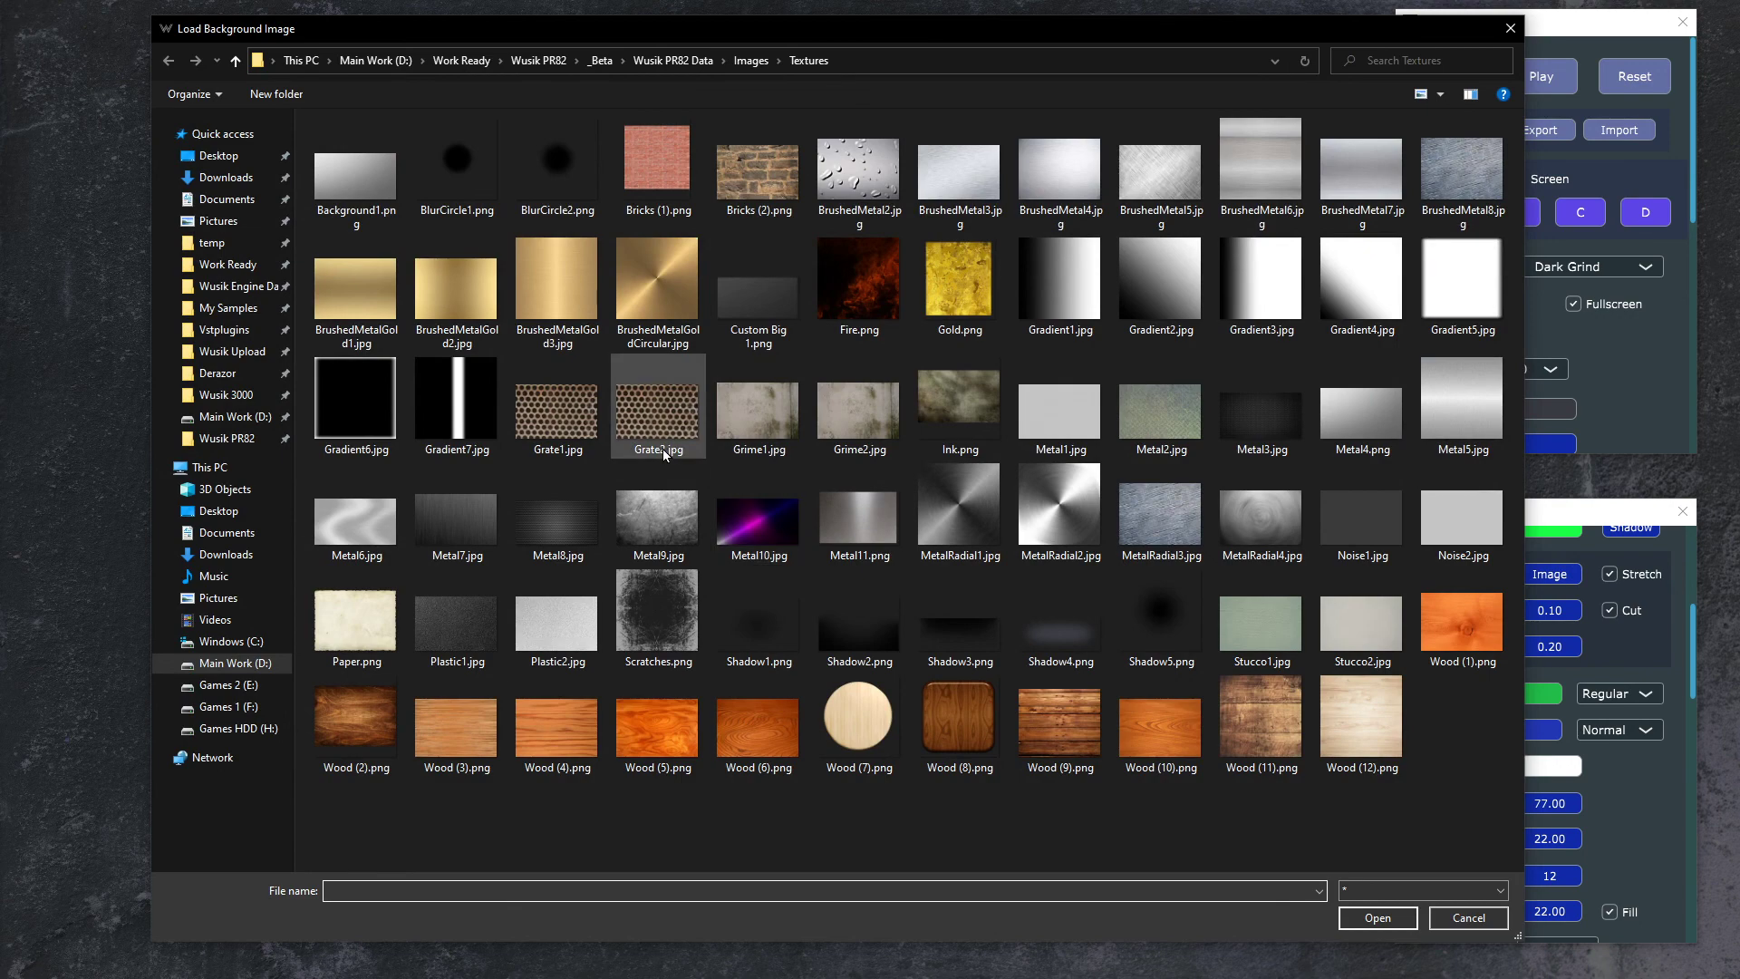
double_click(378, 522)
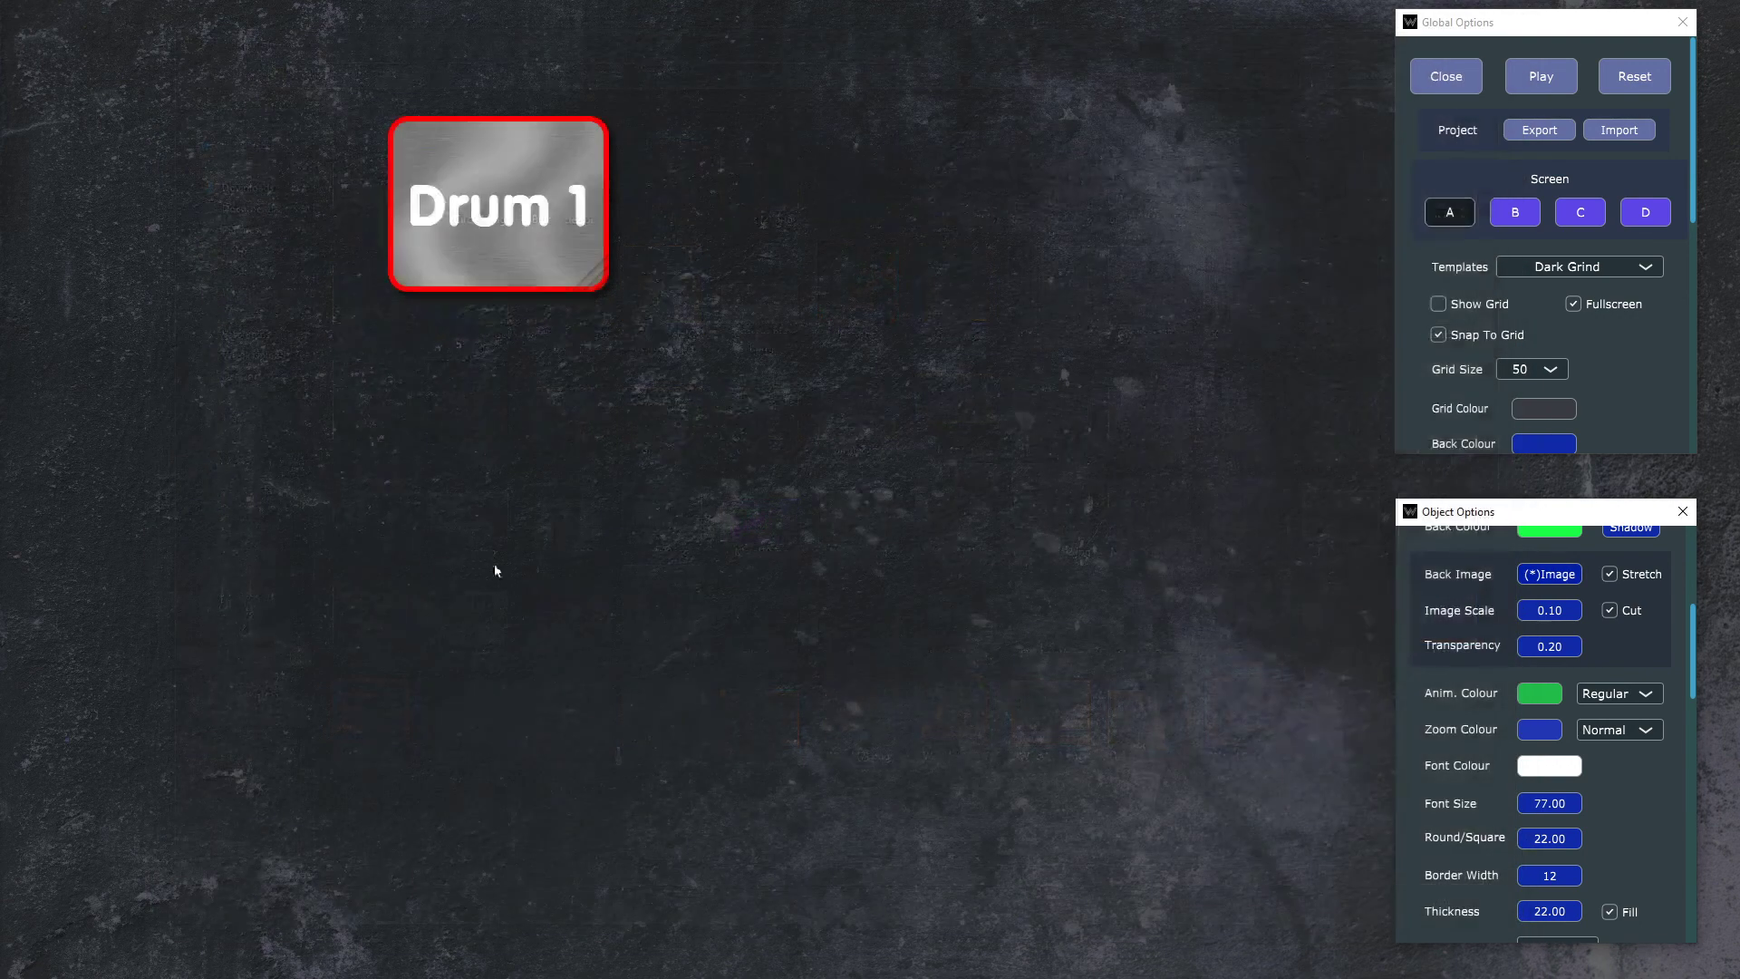
Step: Assign the Drum 1 button to screen B and display that screen
scroll(1641, 751, "down", 3)
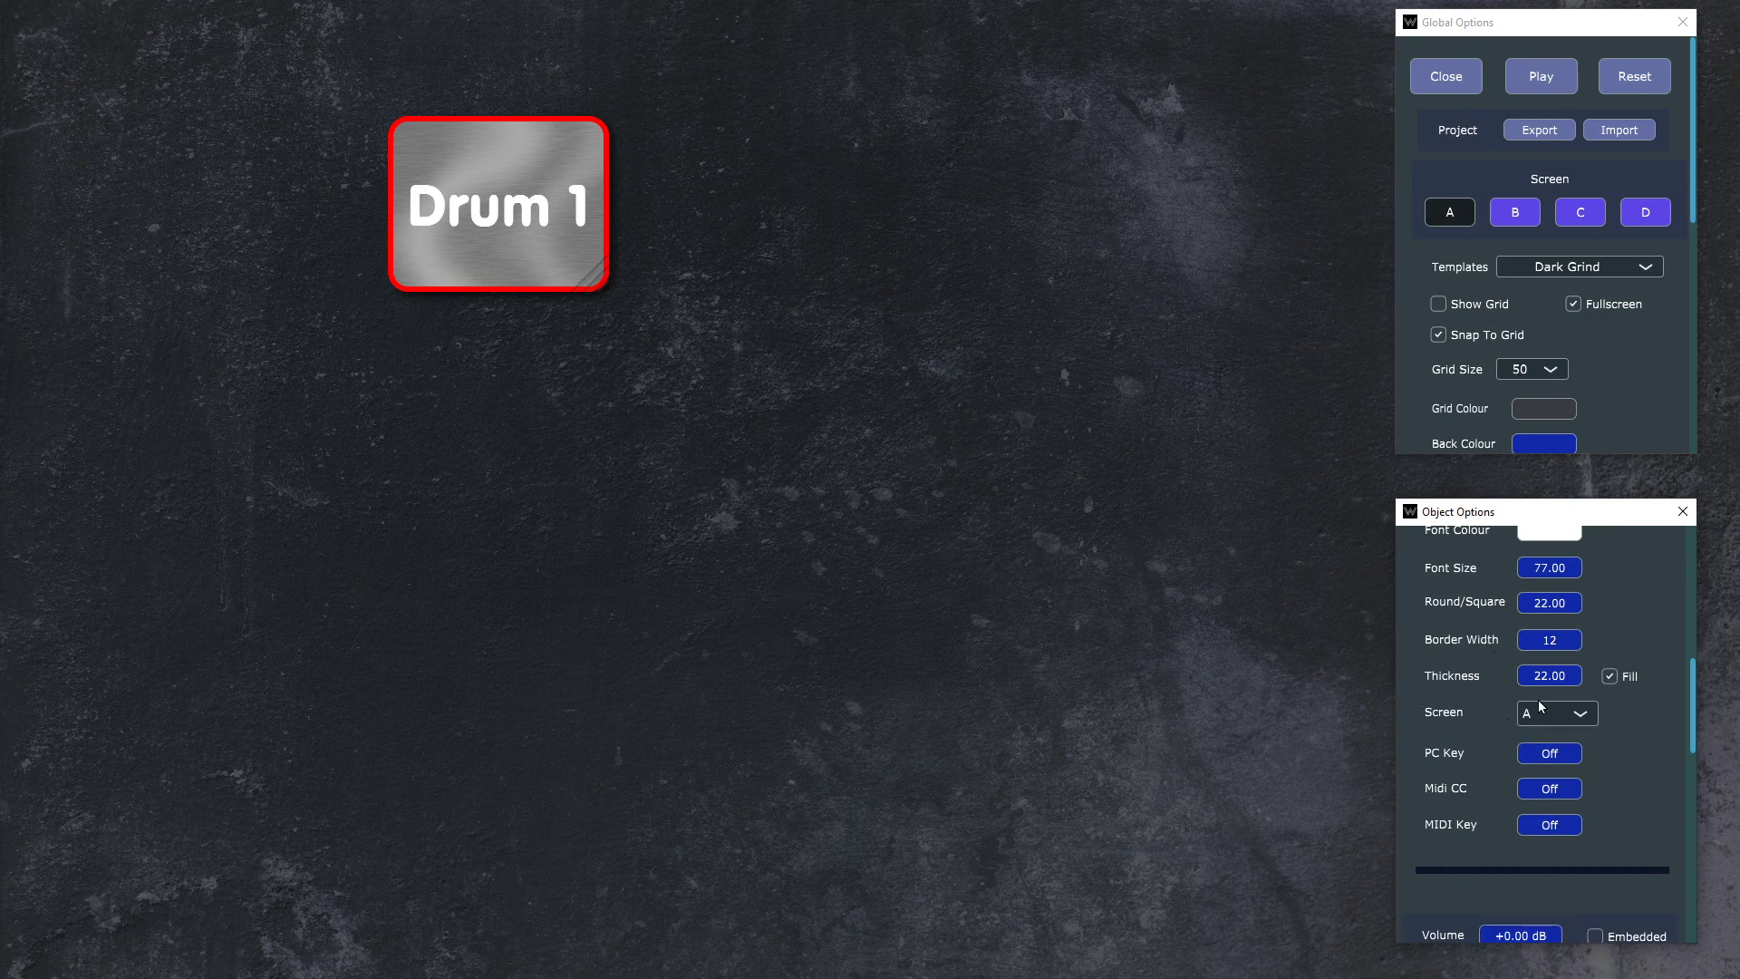
left_click(1541, 711)
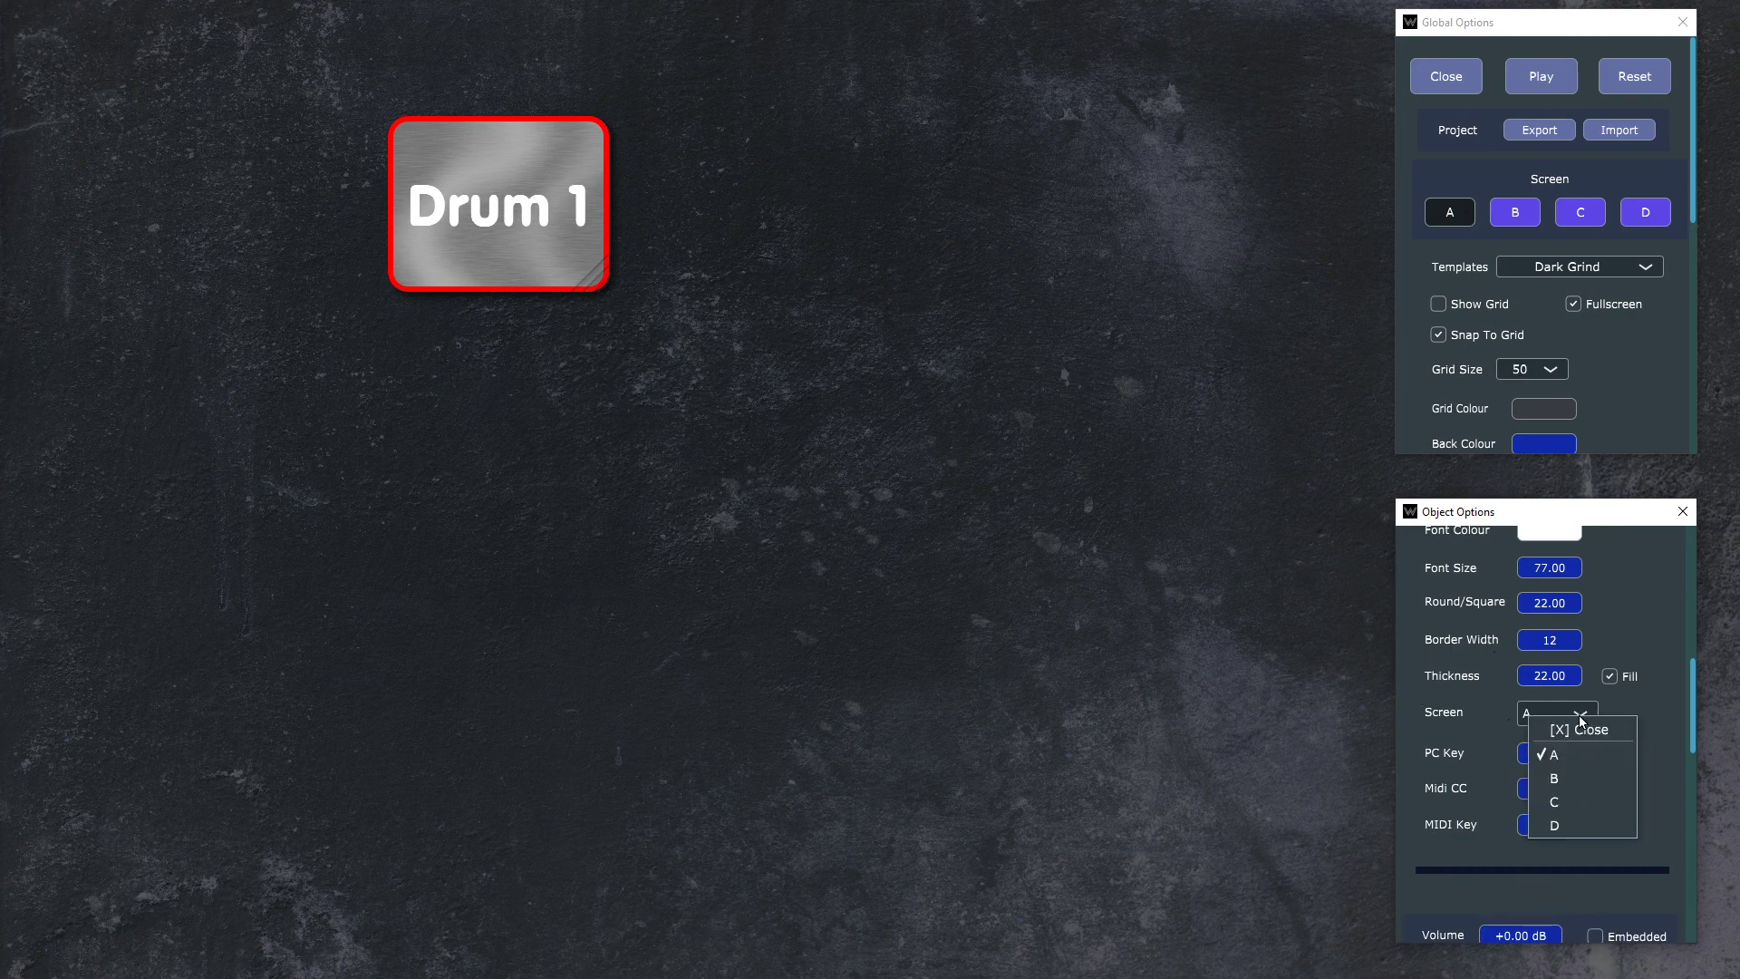
left_click(1600, 780)
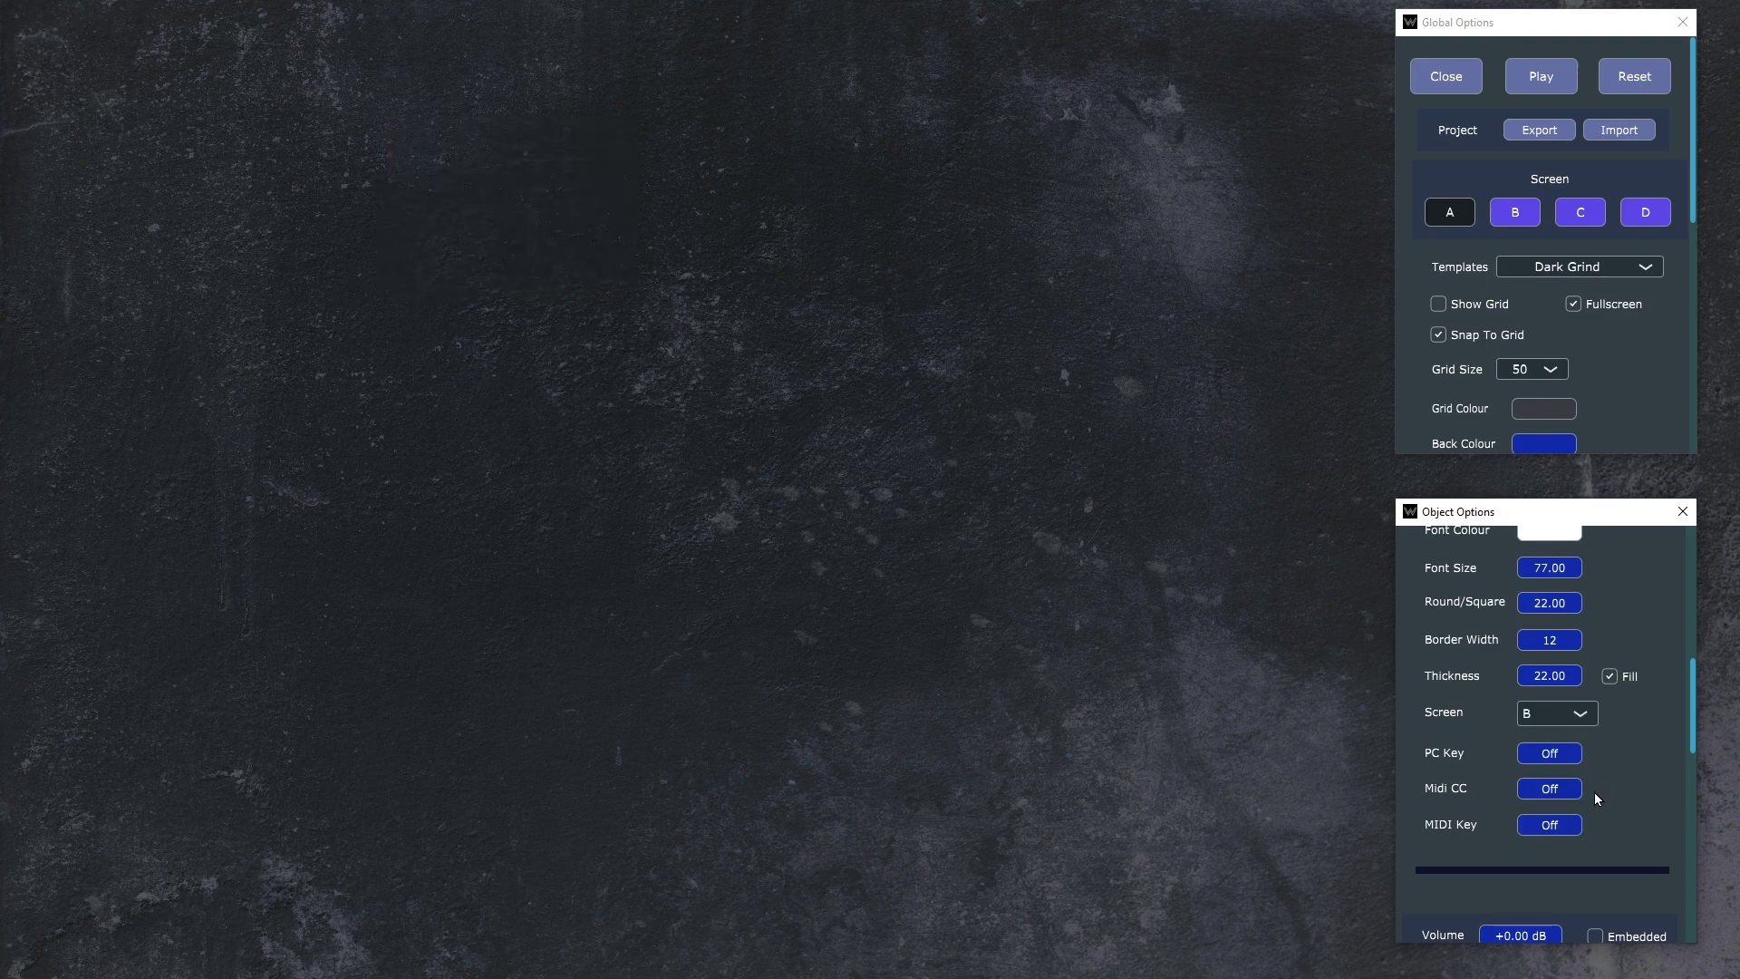
left_click(1512, 214)
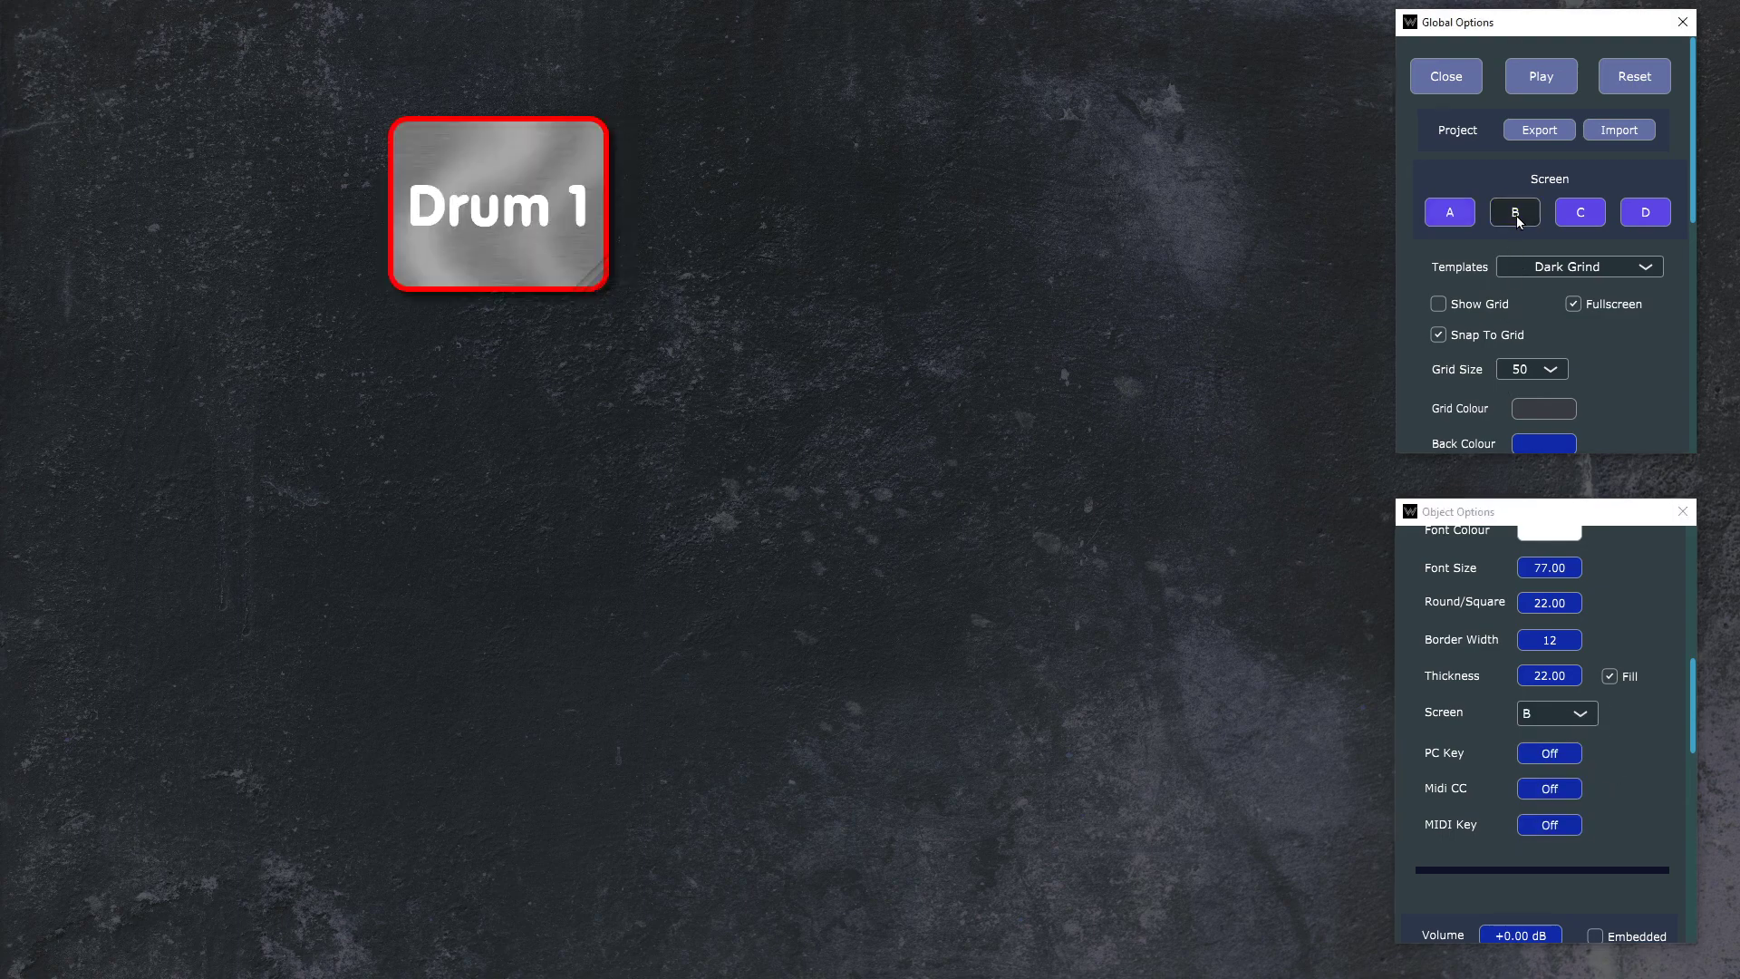
Step: Assign the Drum 1 button back to screen A and display screen A
left_click(1568, 725)
left_click(1574, 758)
left_click(1451, 211)
Step: Reselect the Drum 1 button and learn computer keyboard key 1 as its PC Key trigger
right_click(856, 263)
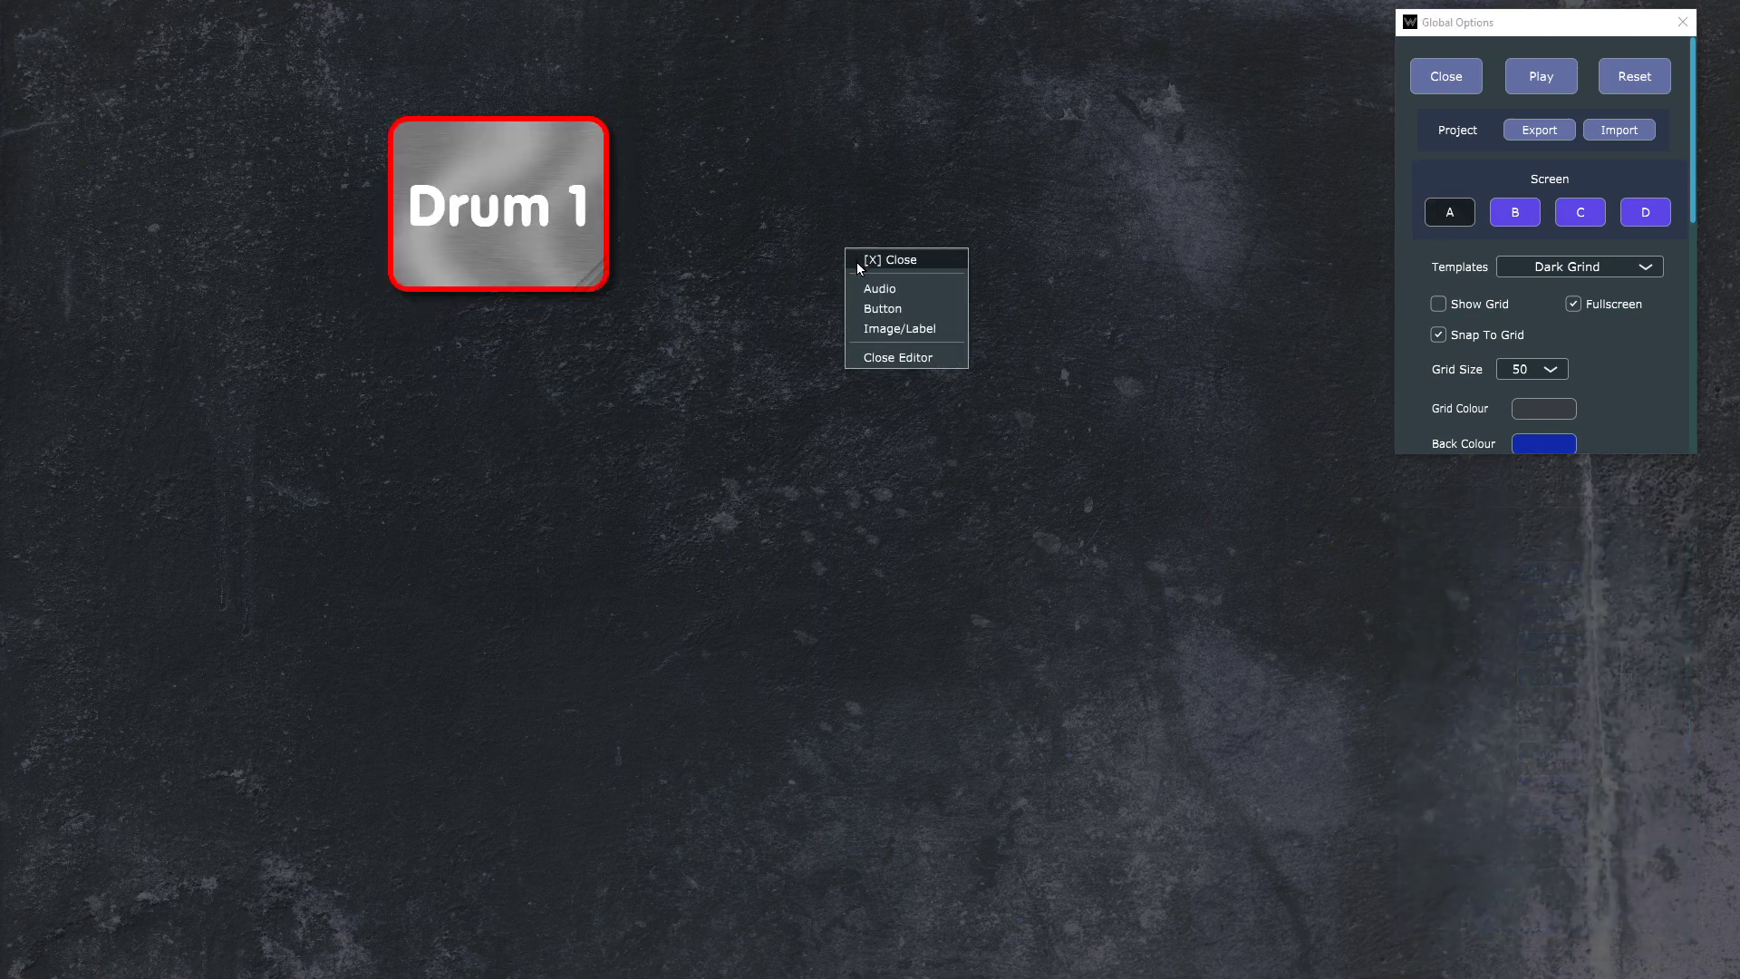
left_click(936, 265)
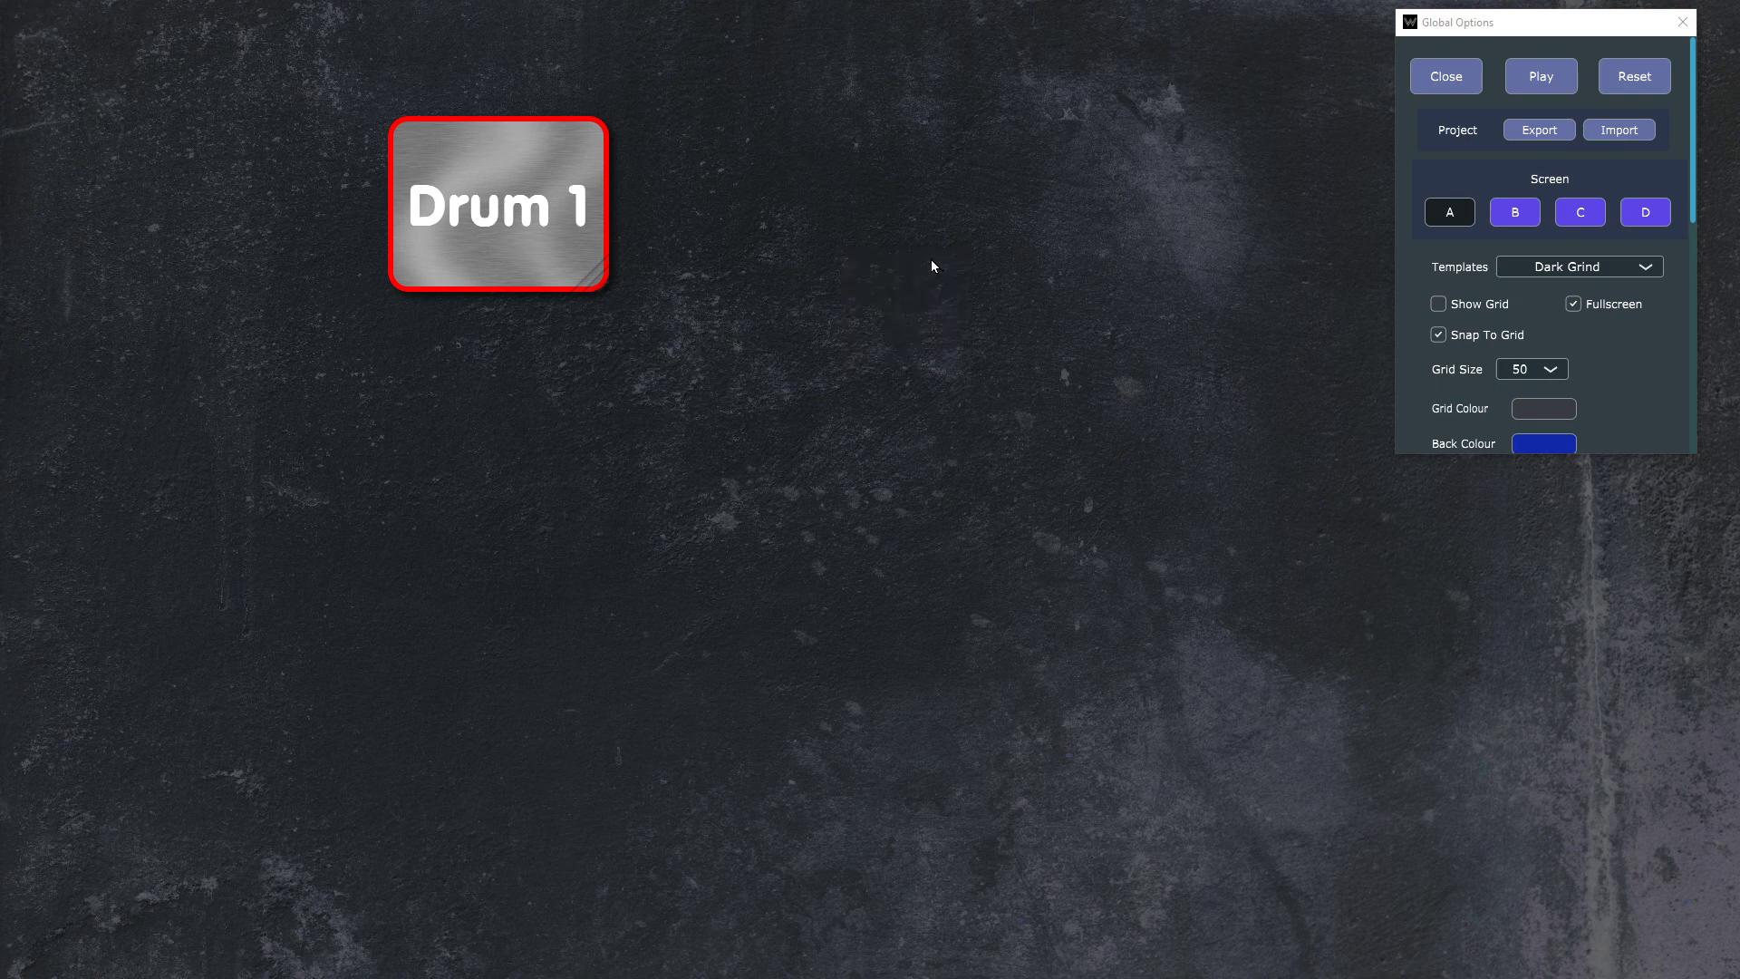
left_click(523, 215)
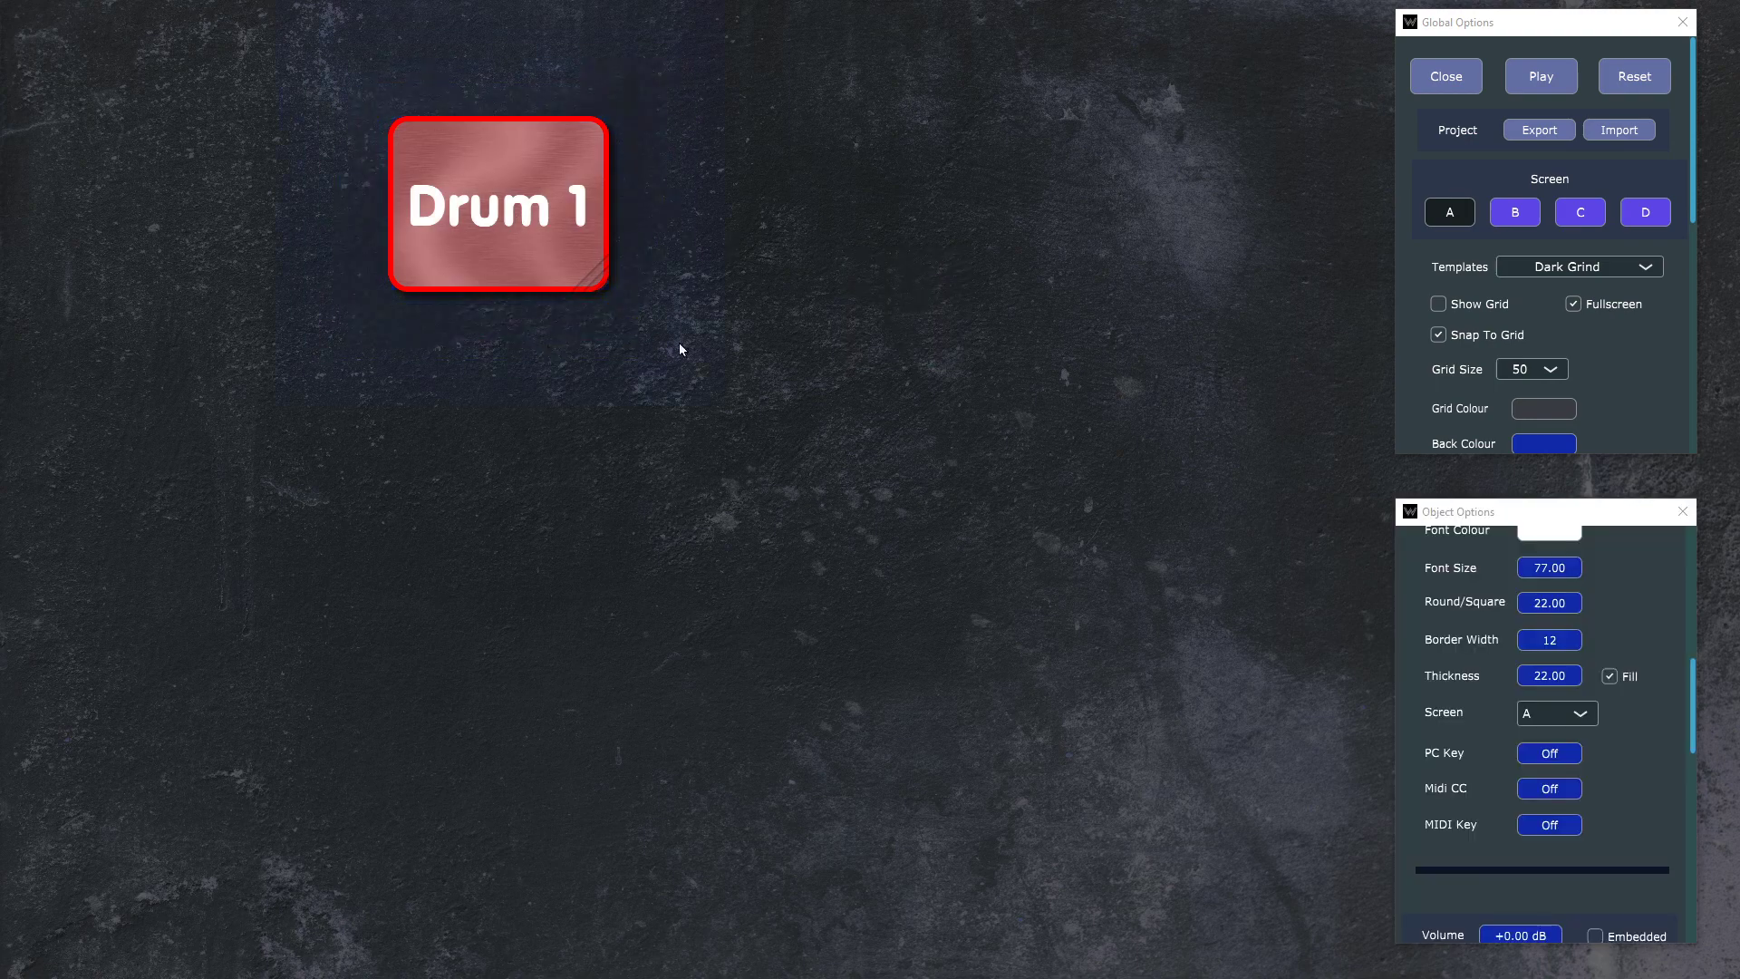
scroll(1622, 753, "down", 1)
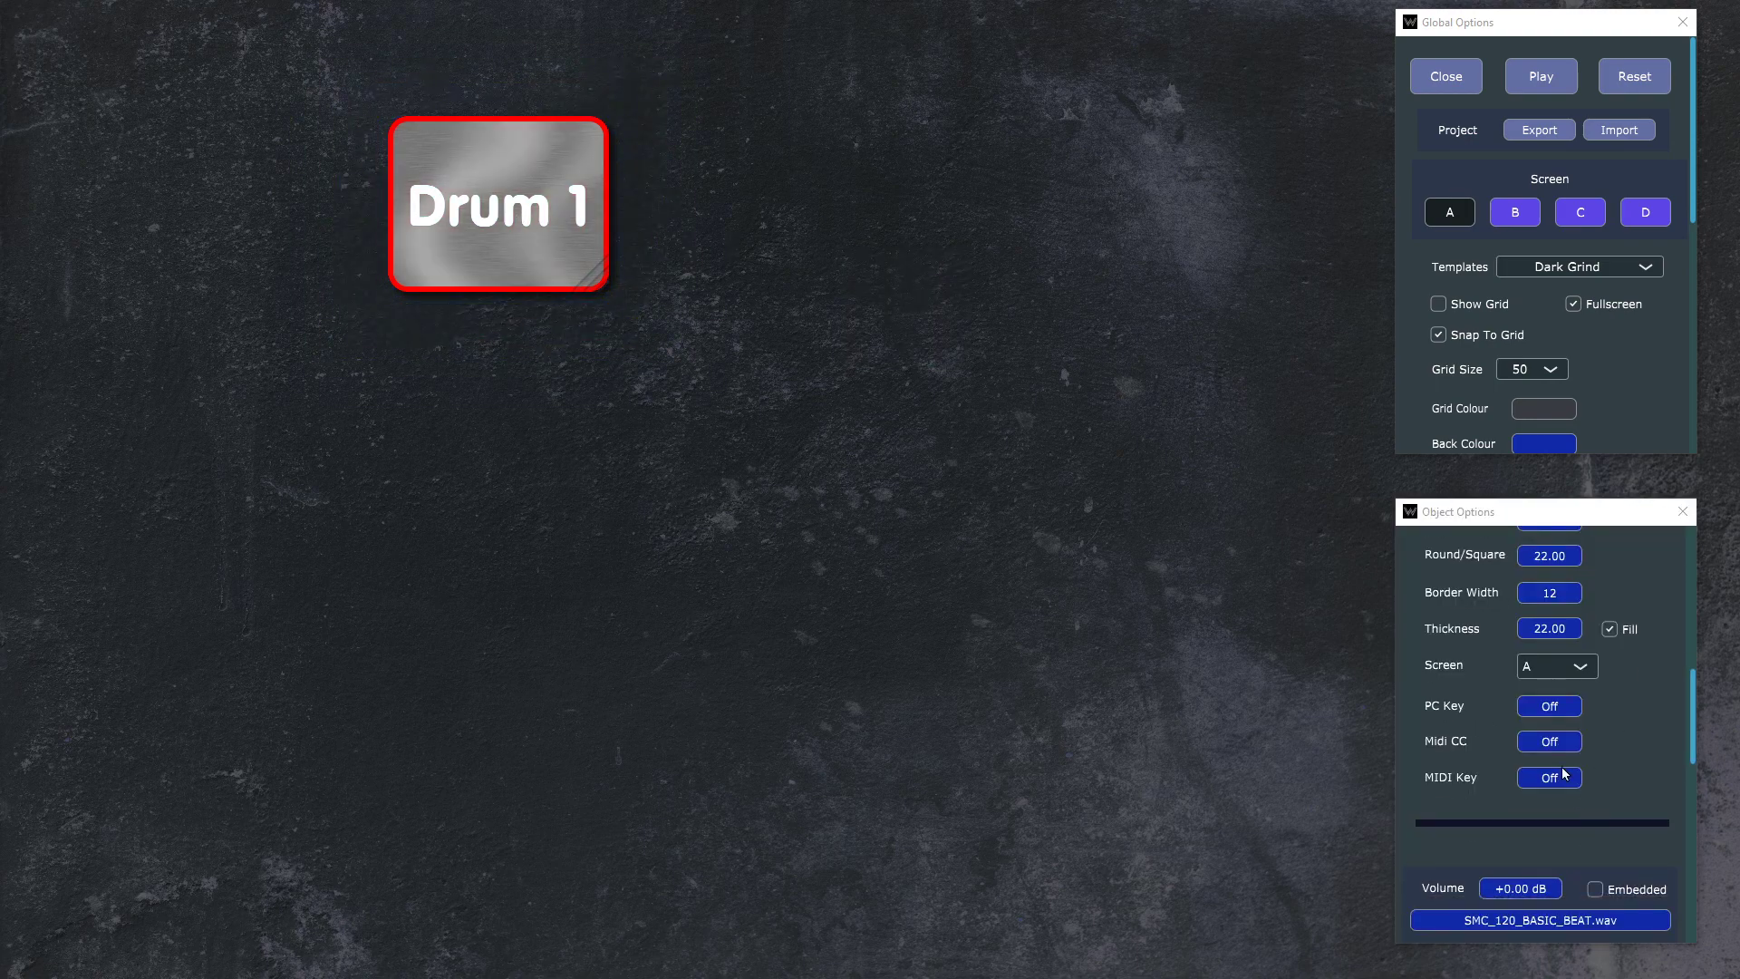
left_click(1558, 709)
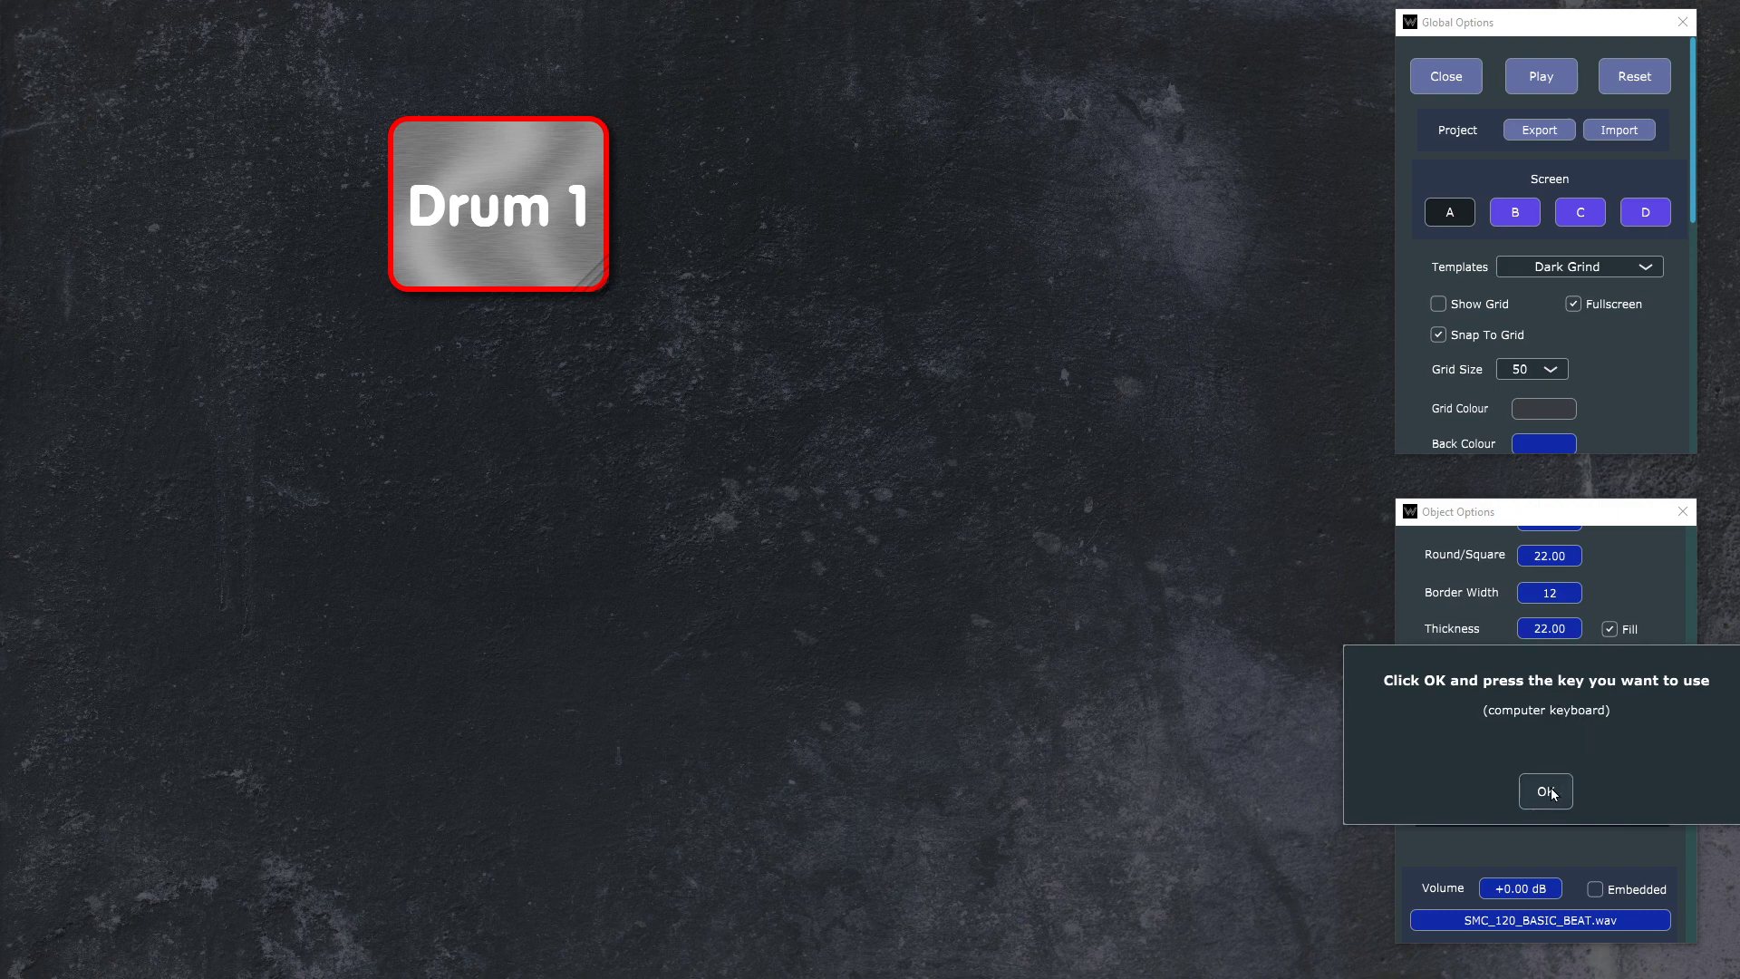
left_click(1551, 793)
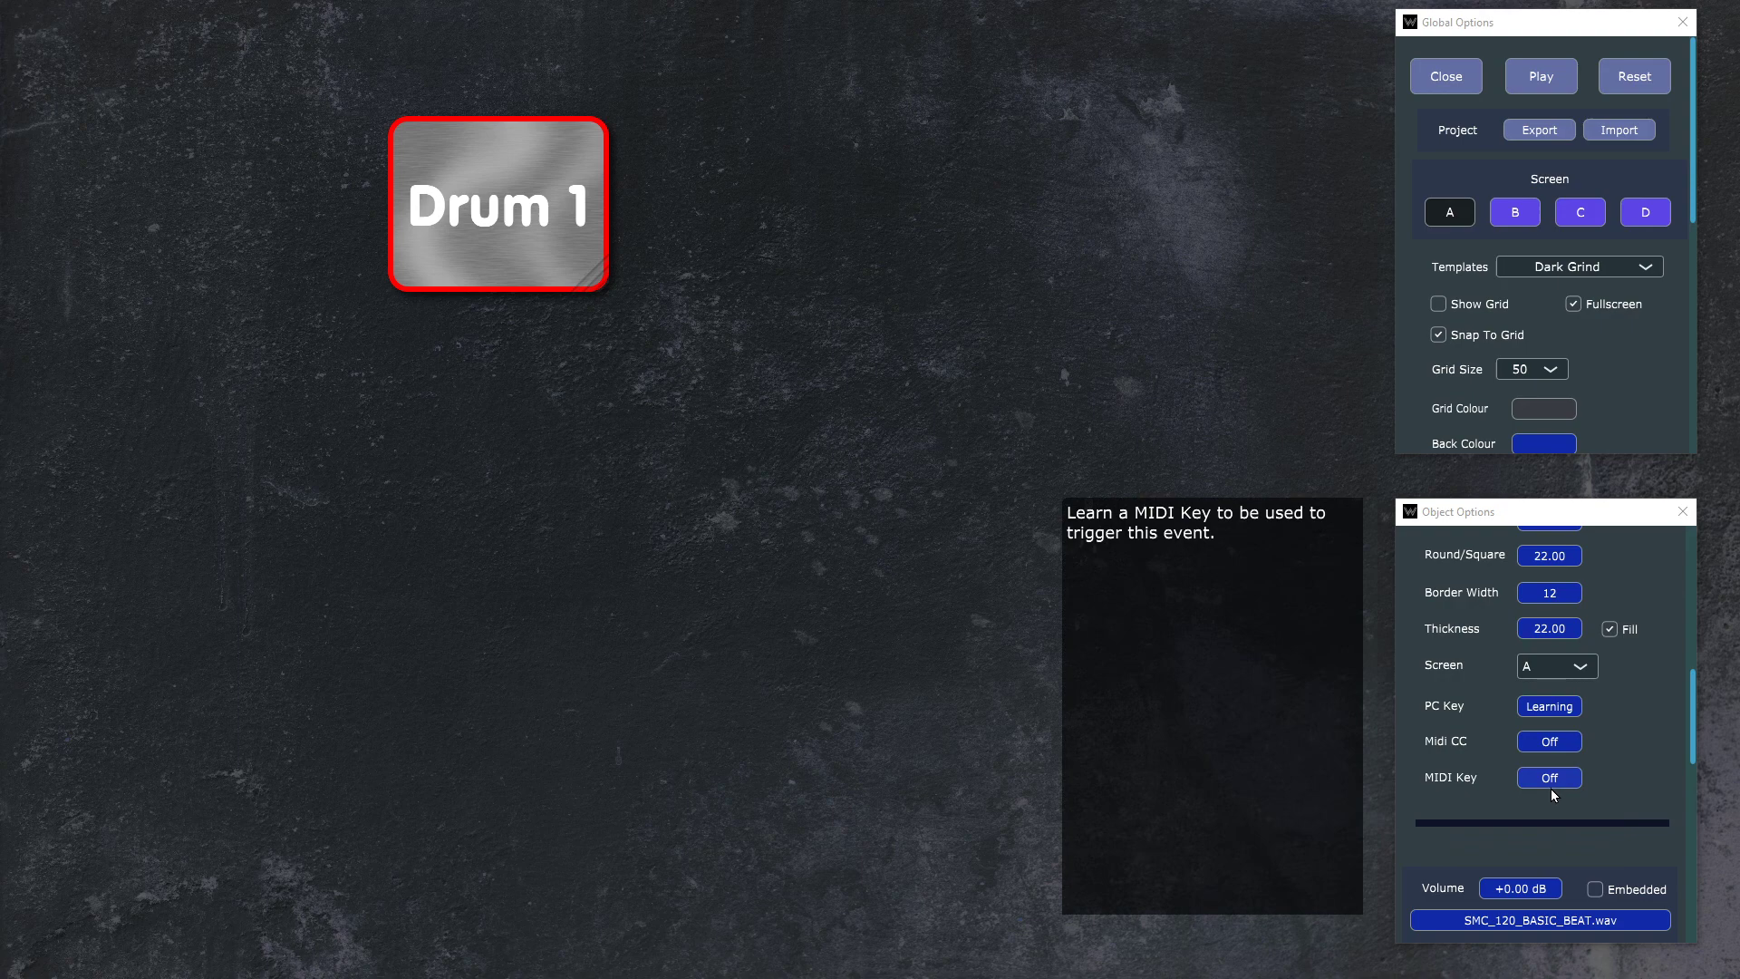
key("1")
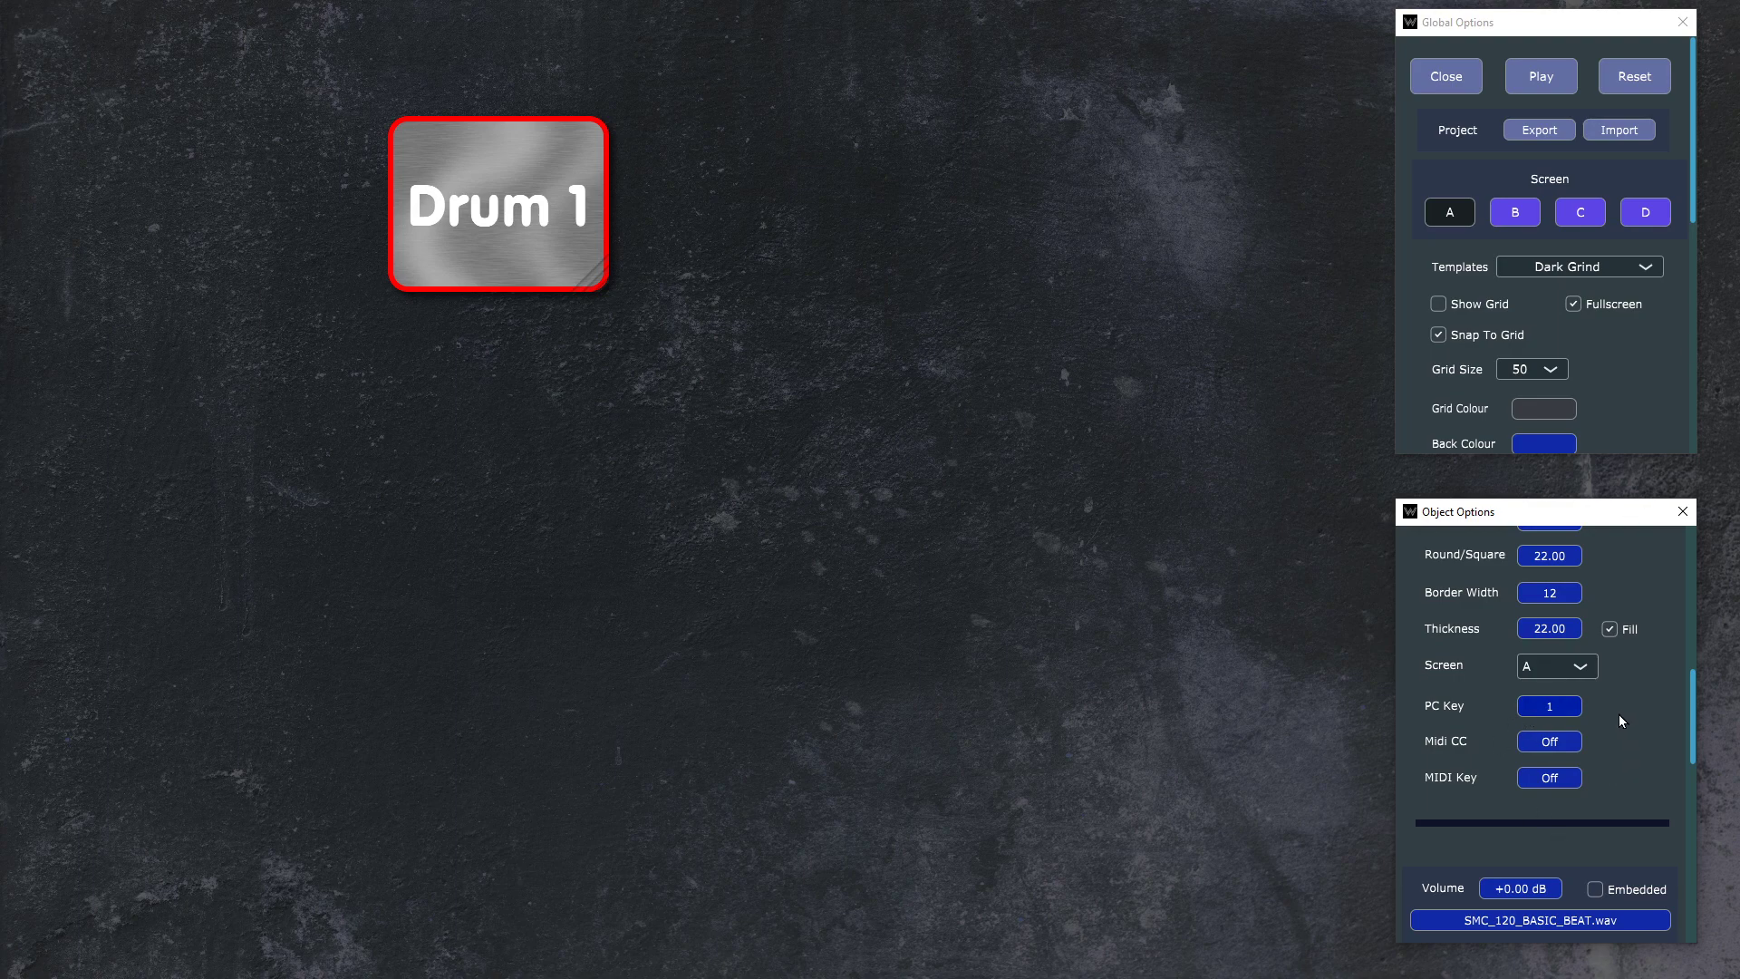
Step: Clear the Drum 1 button's PC Key assignment and learn key 1 again
right_click(1138, 555)
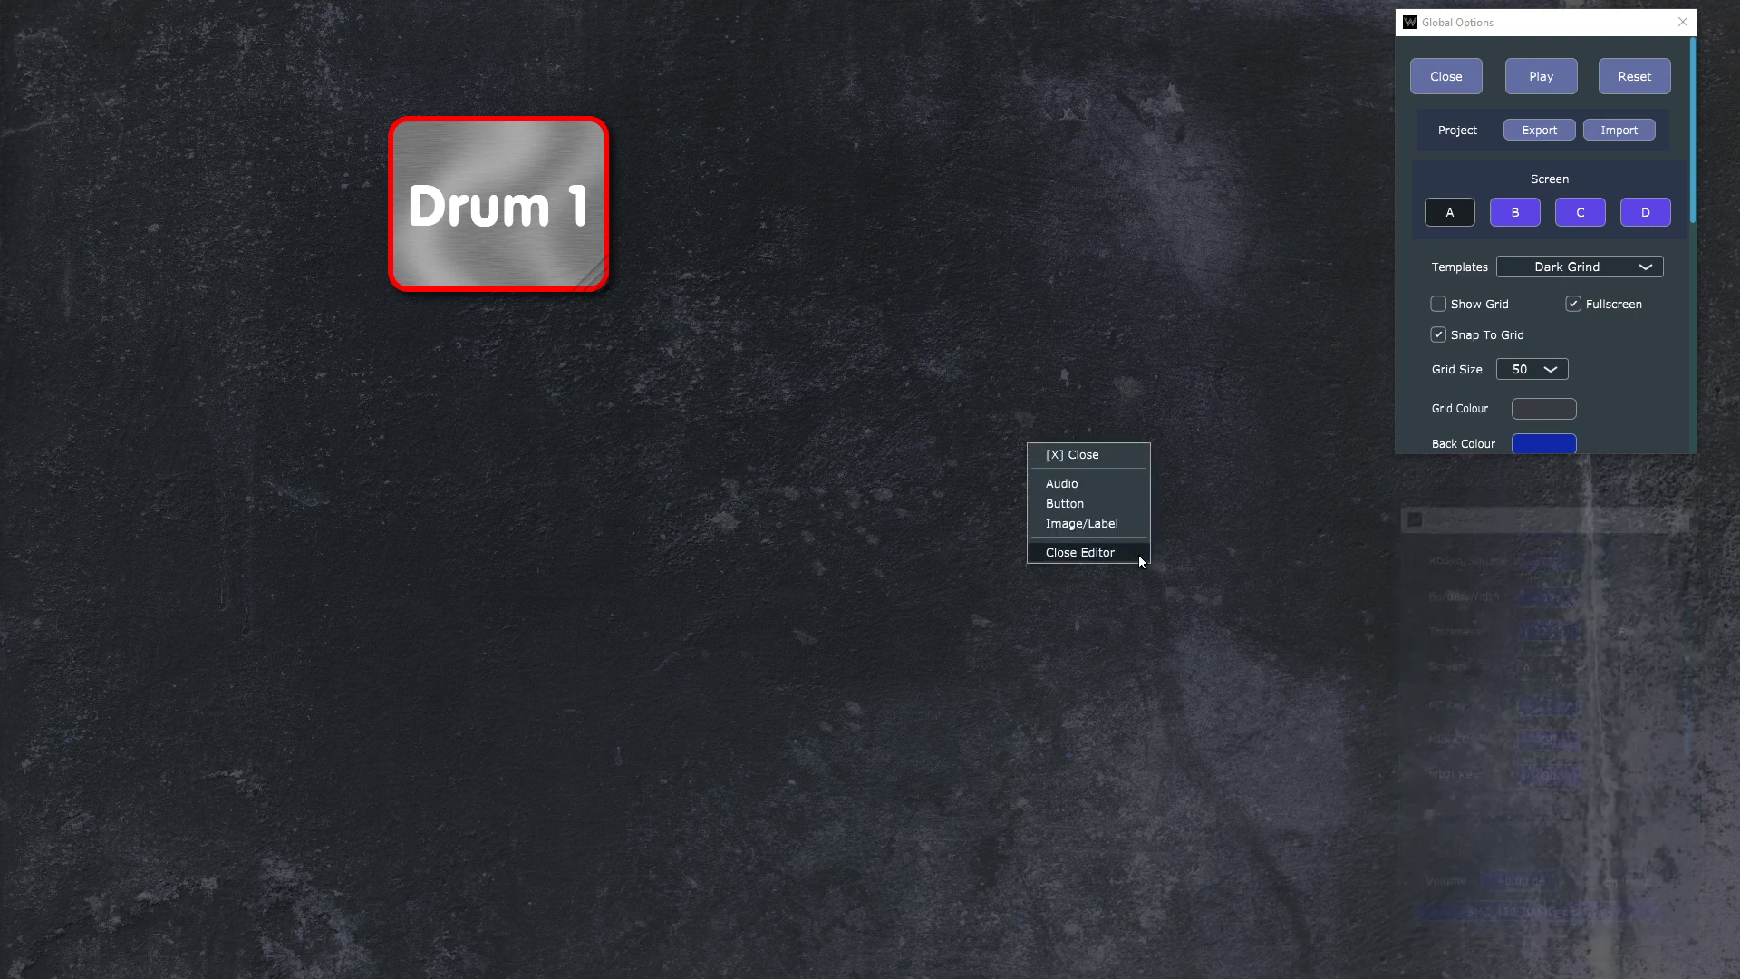
left_click(1099, 463)
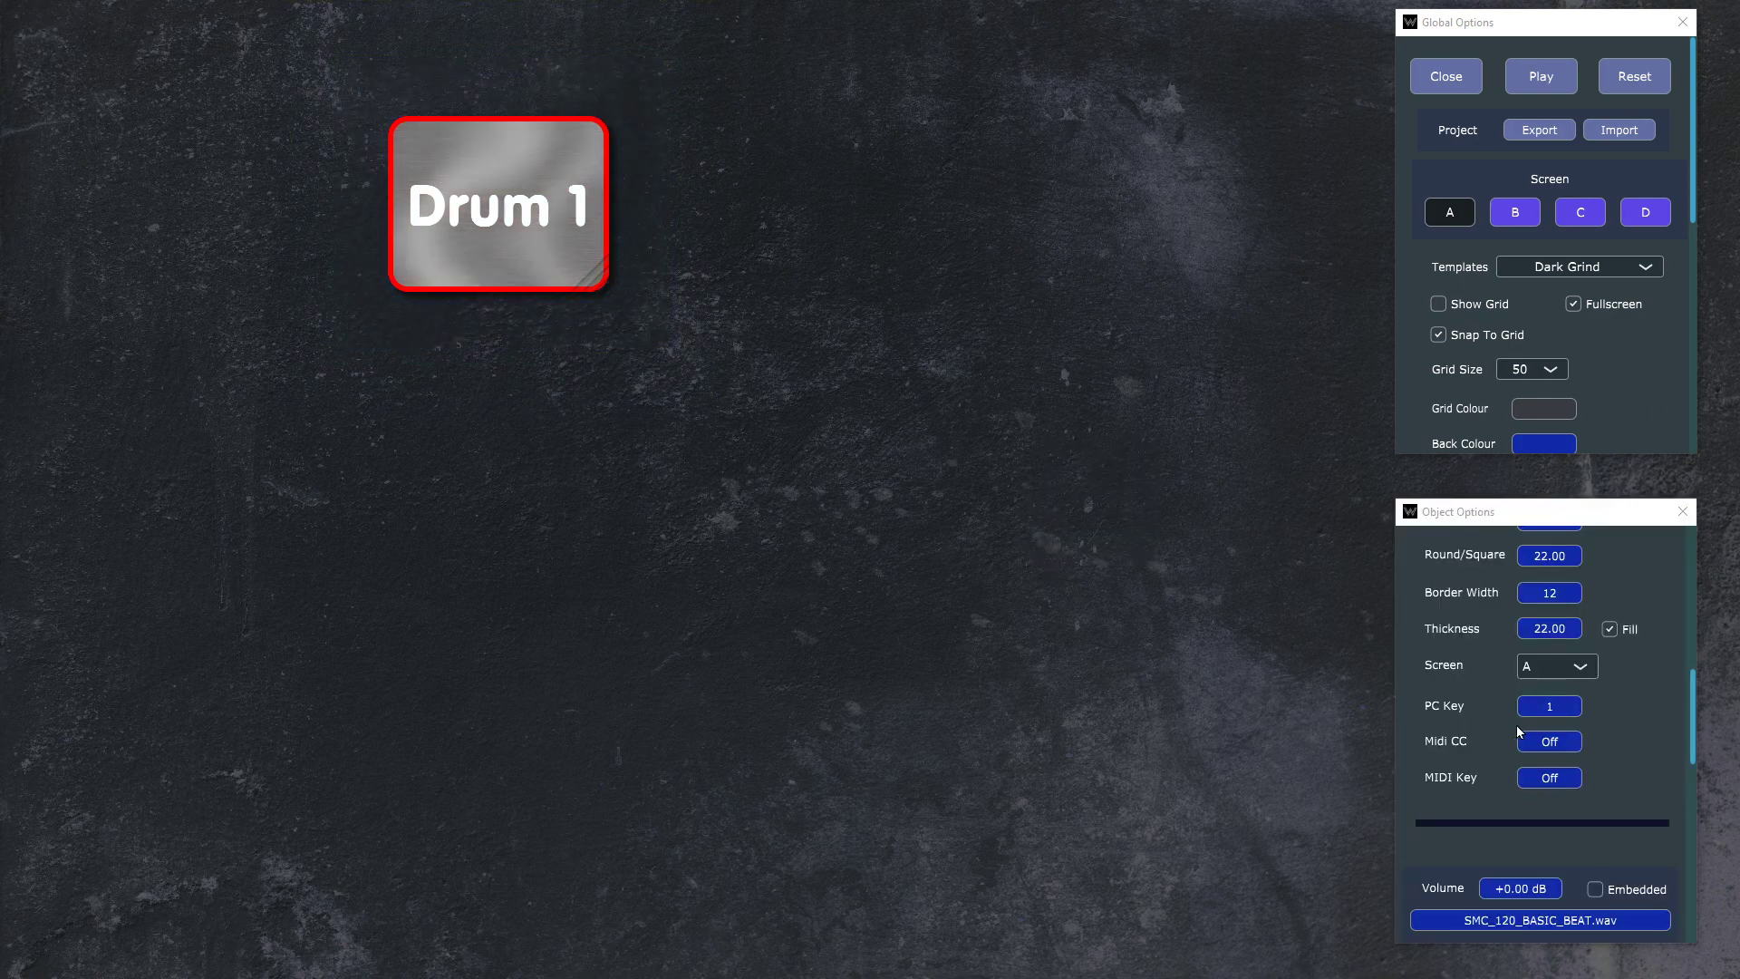
left_click(1552, 711)
left_click(1559, 713)
left_click(1540, 791)
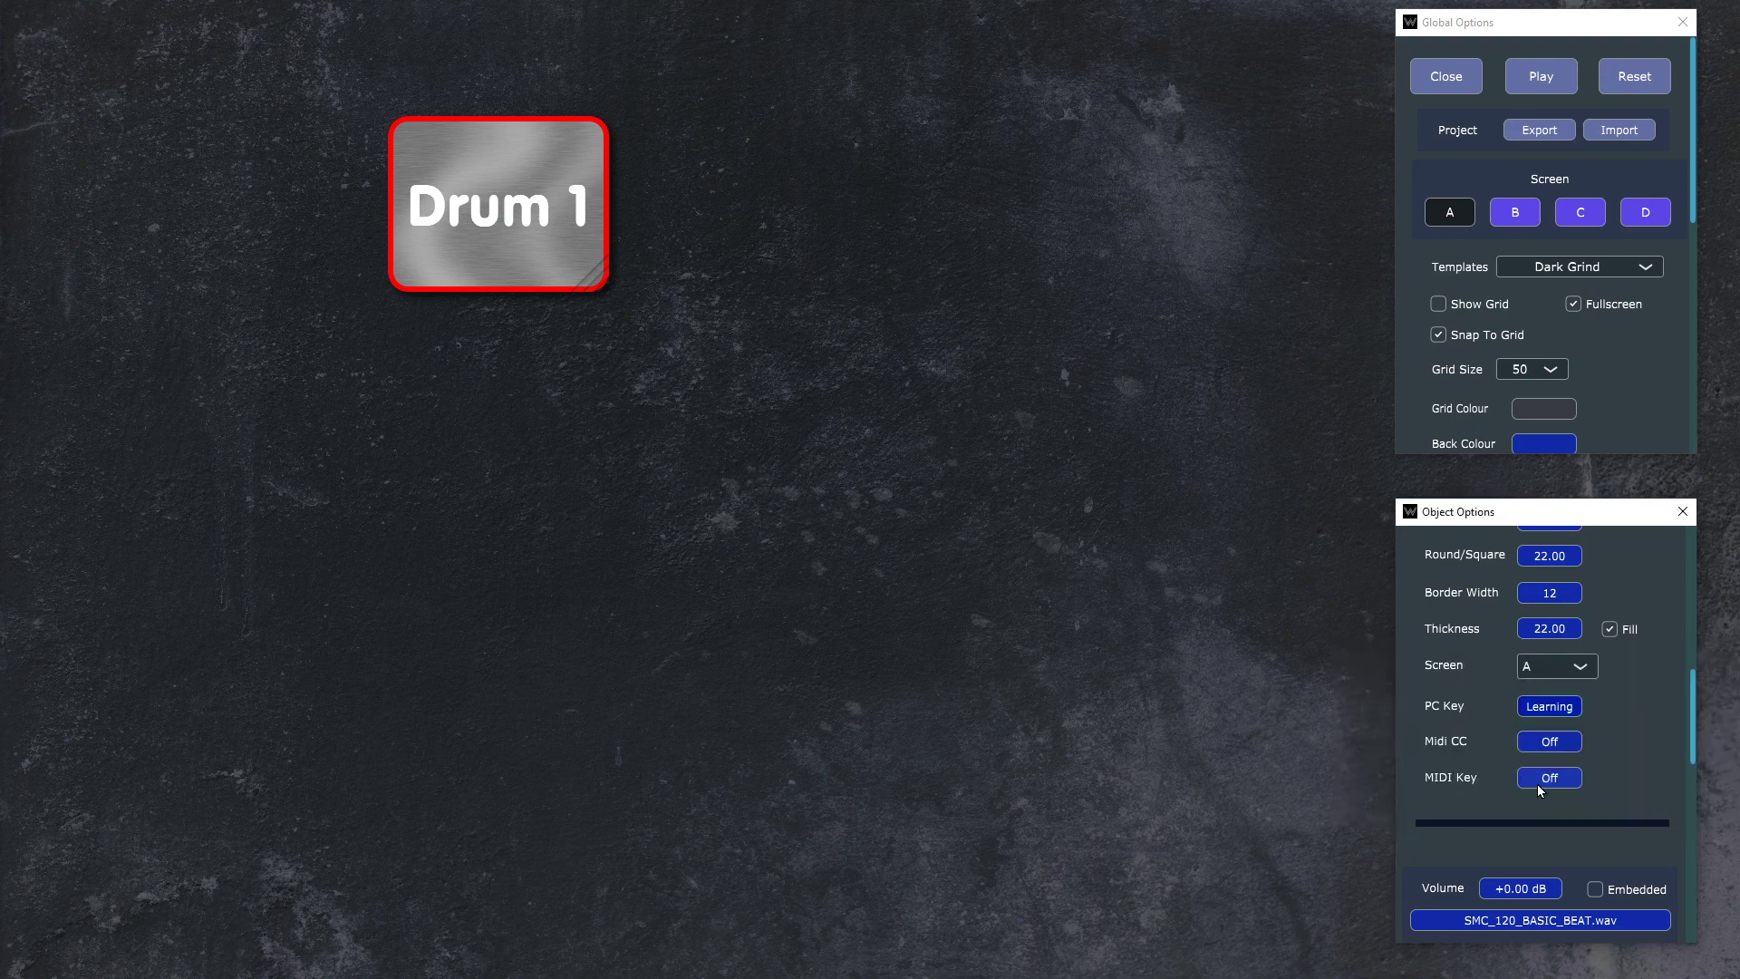
key("1")
Step: Test triggering Drum 1 with key 1 in play mode, return to the editor and reselect the button
left_click(1523, 85)
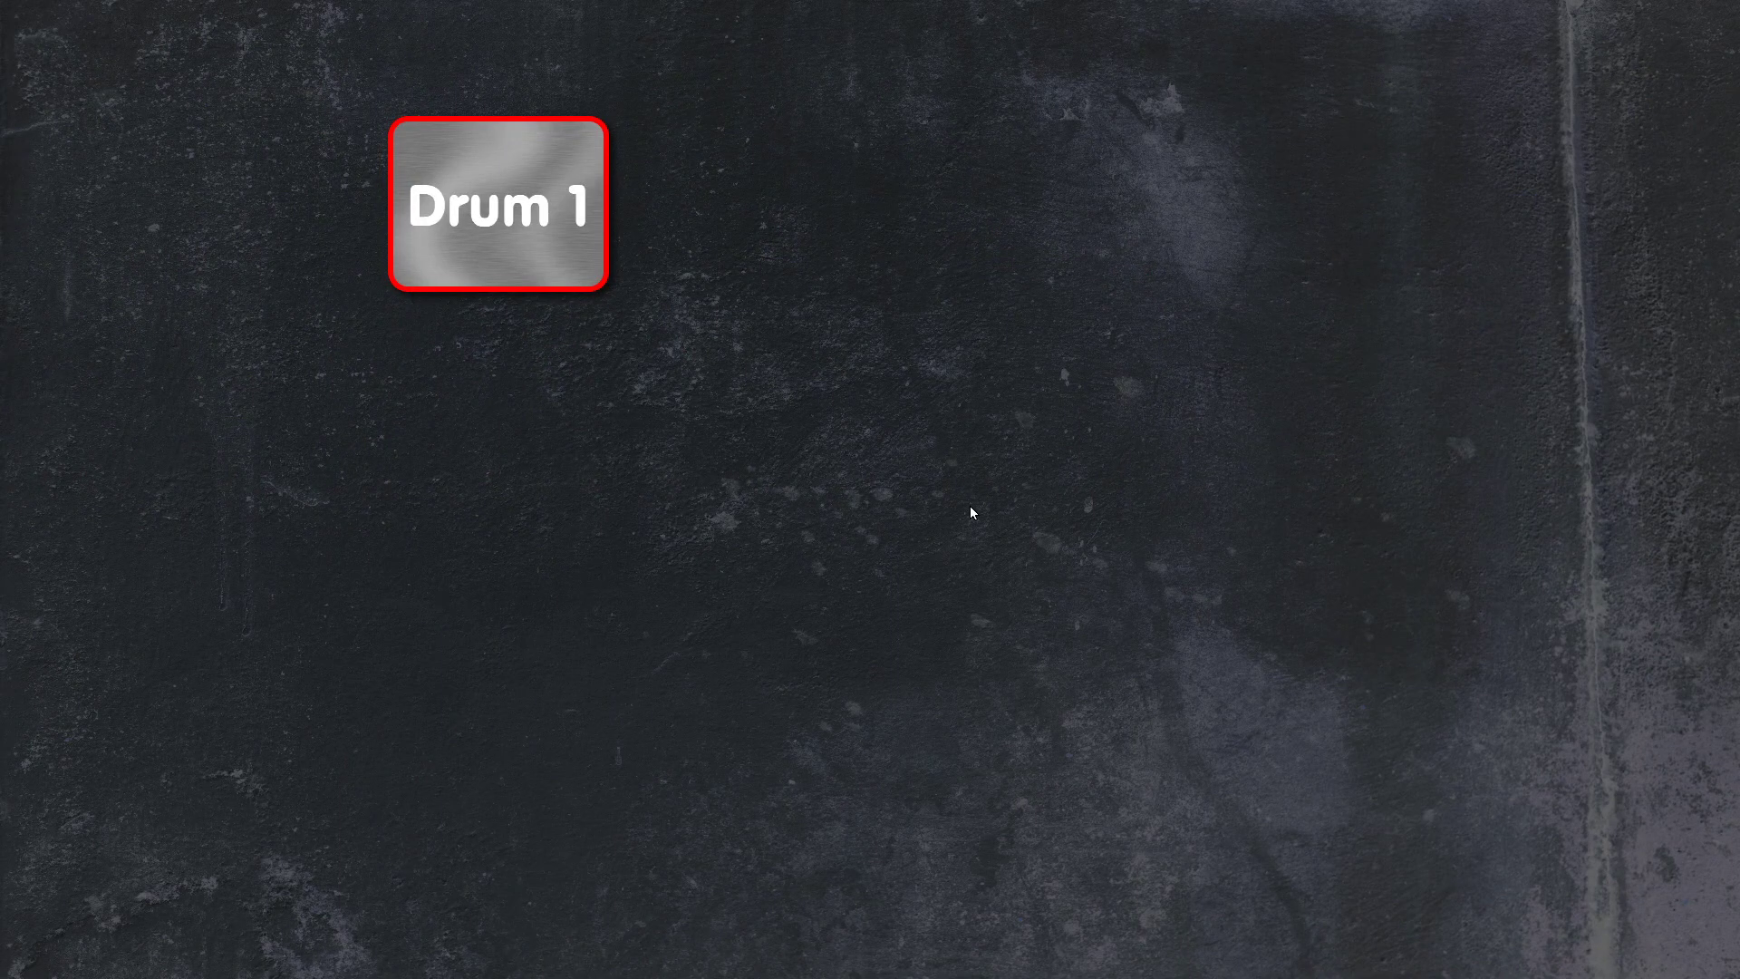
key("1")
key("Escape")
left_click(843, 545)
left_click(1039, 568)
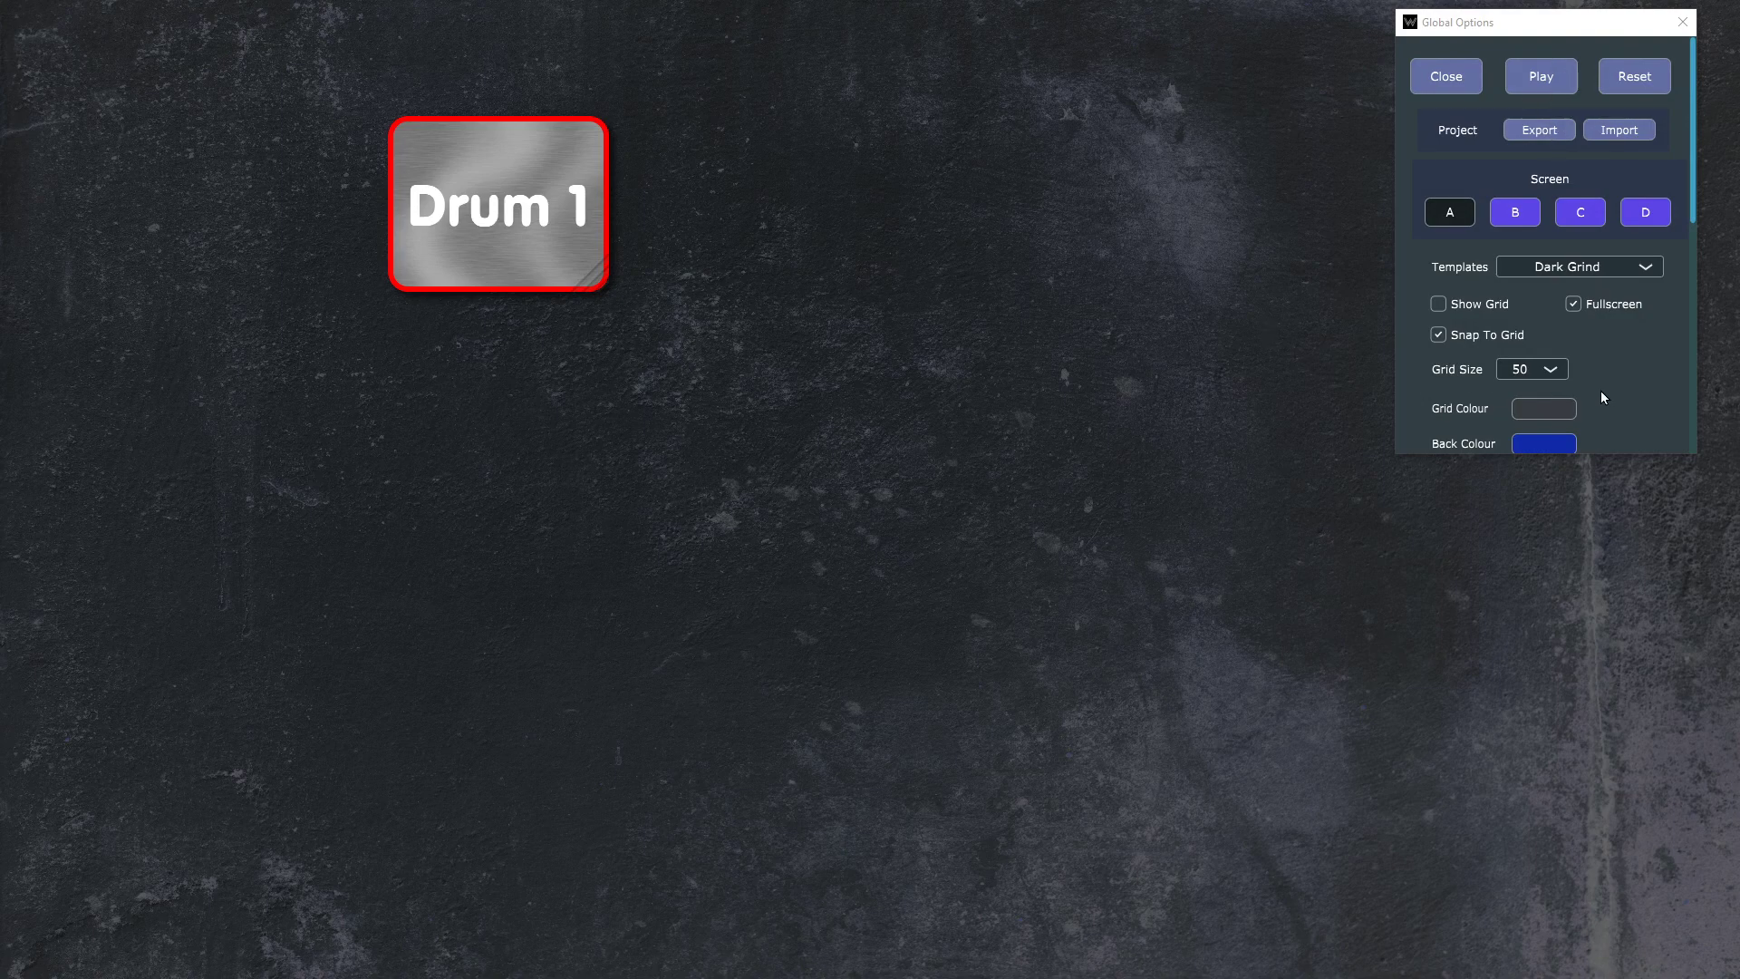
left_click(1458, 85)
left_click(477, 186)
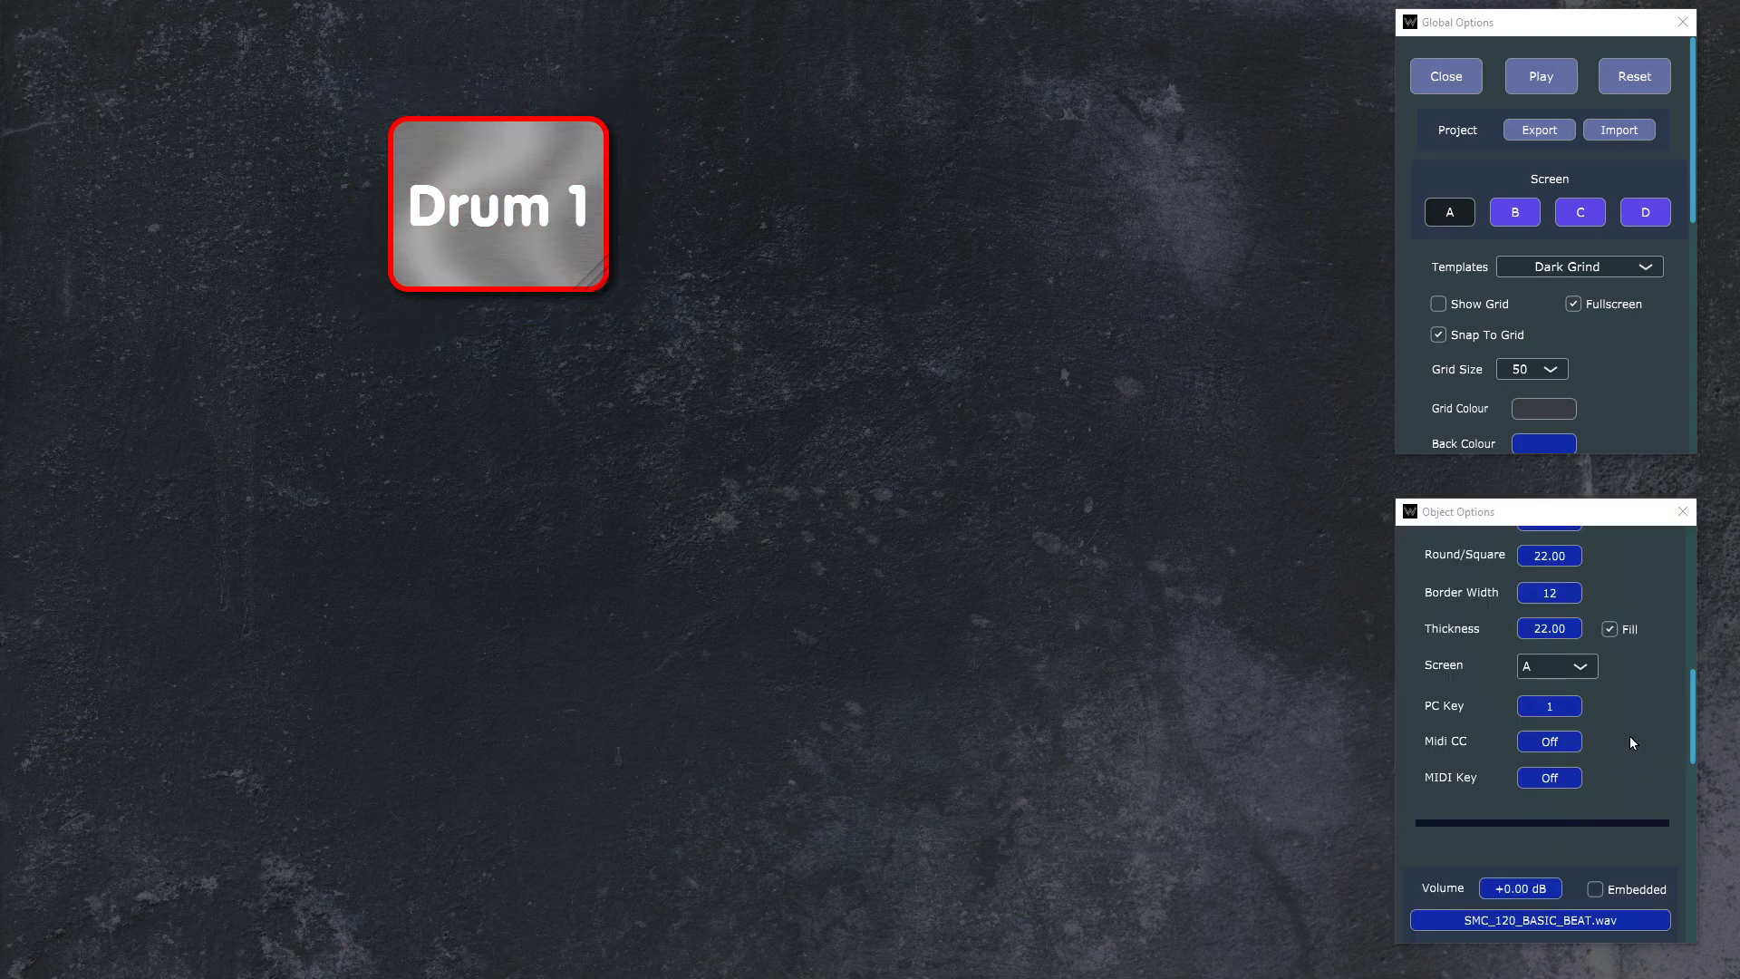
Step: Learn MIDI CC 1 and MIDI key 84 as additional triggers for the Drum 1 button
left_click(1627, 756)
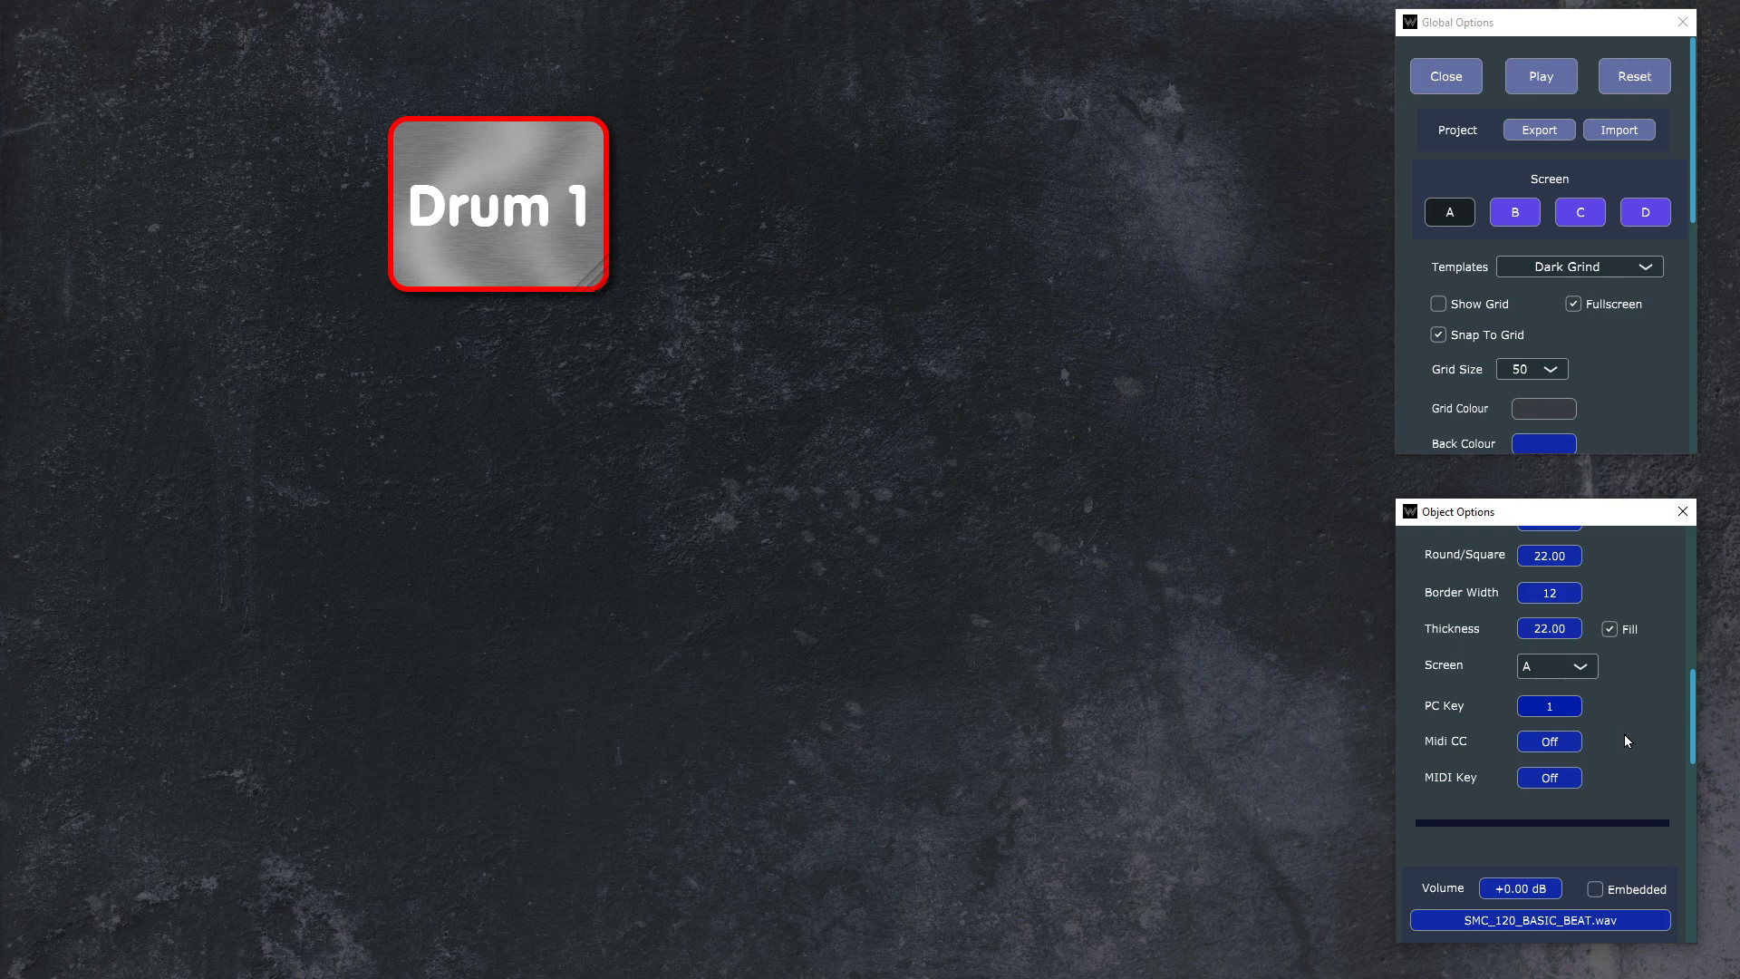
left_click(1553, 744)
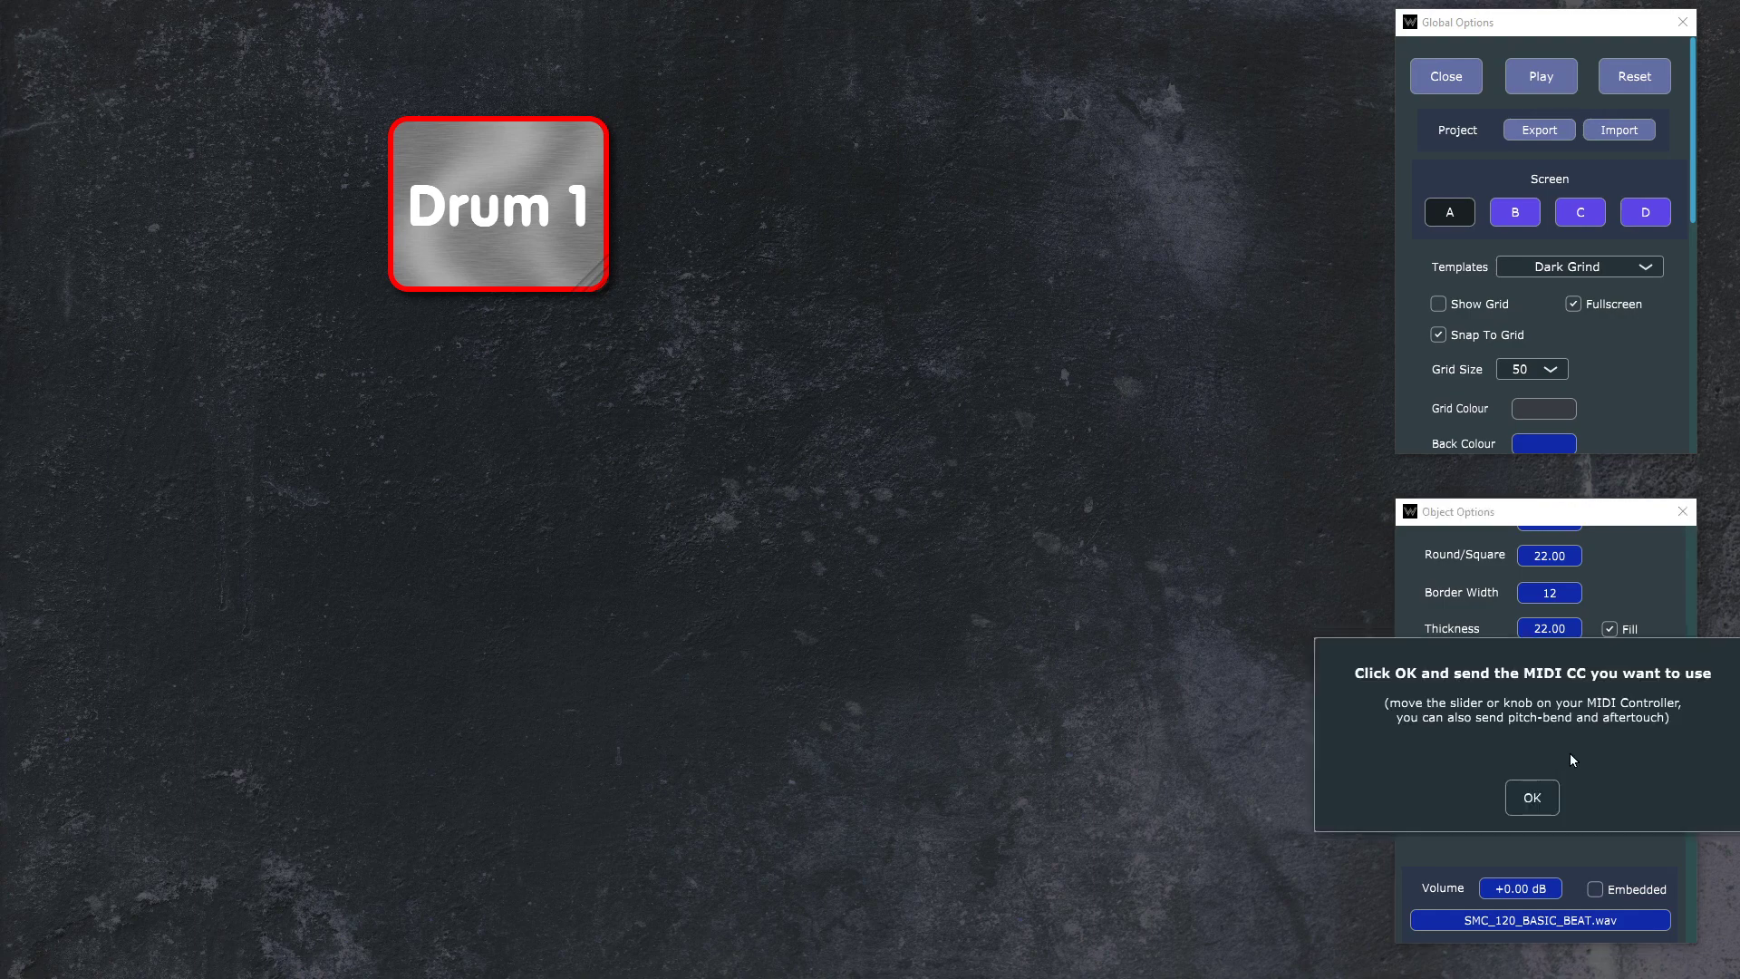
left_click(1528, 798)
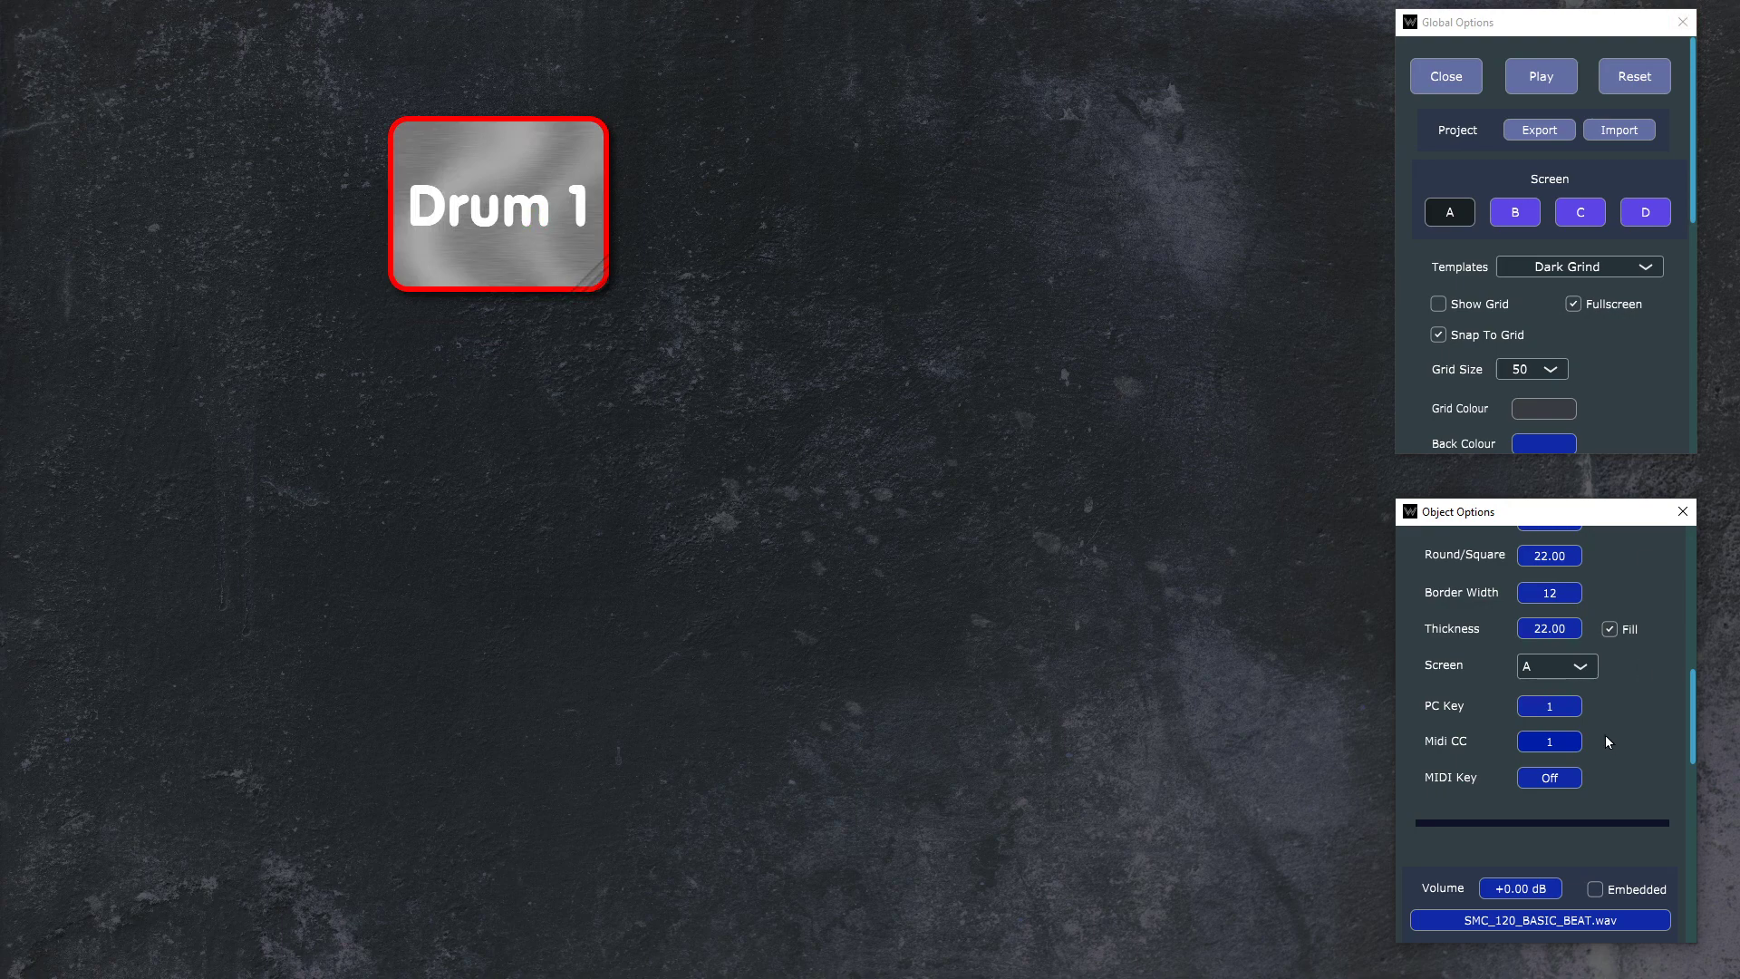
left_click(1547, 778)
left_click(1517, 795)
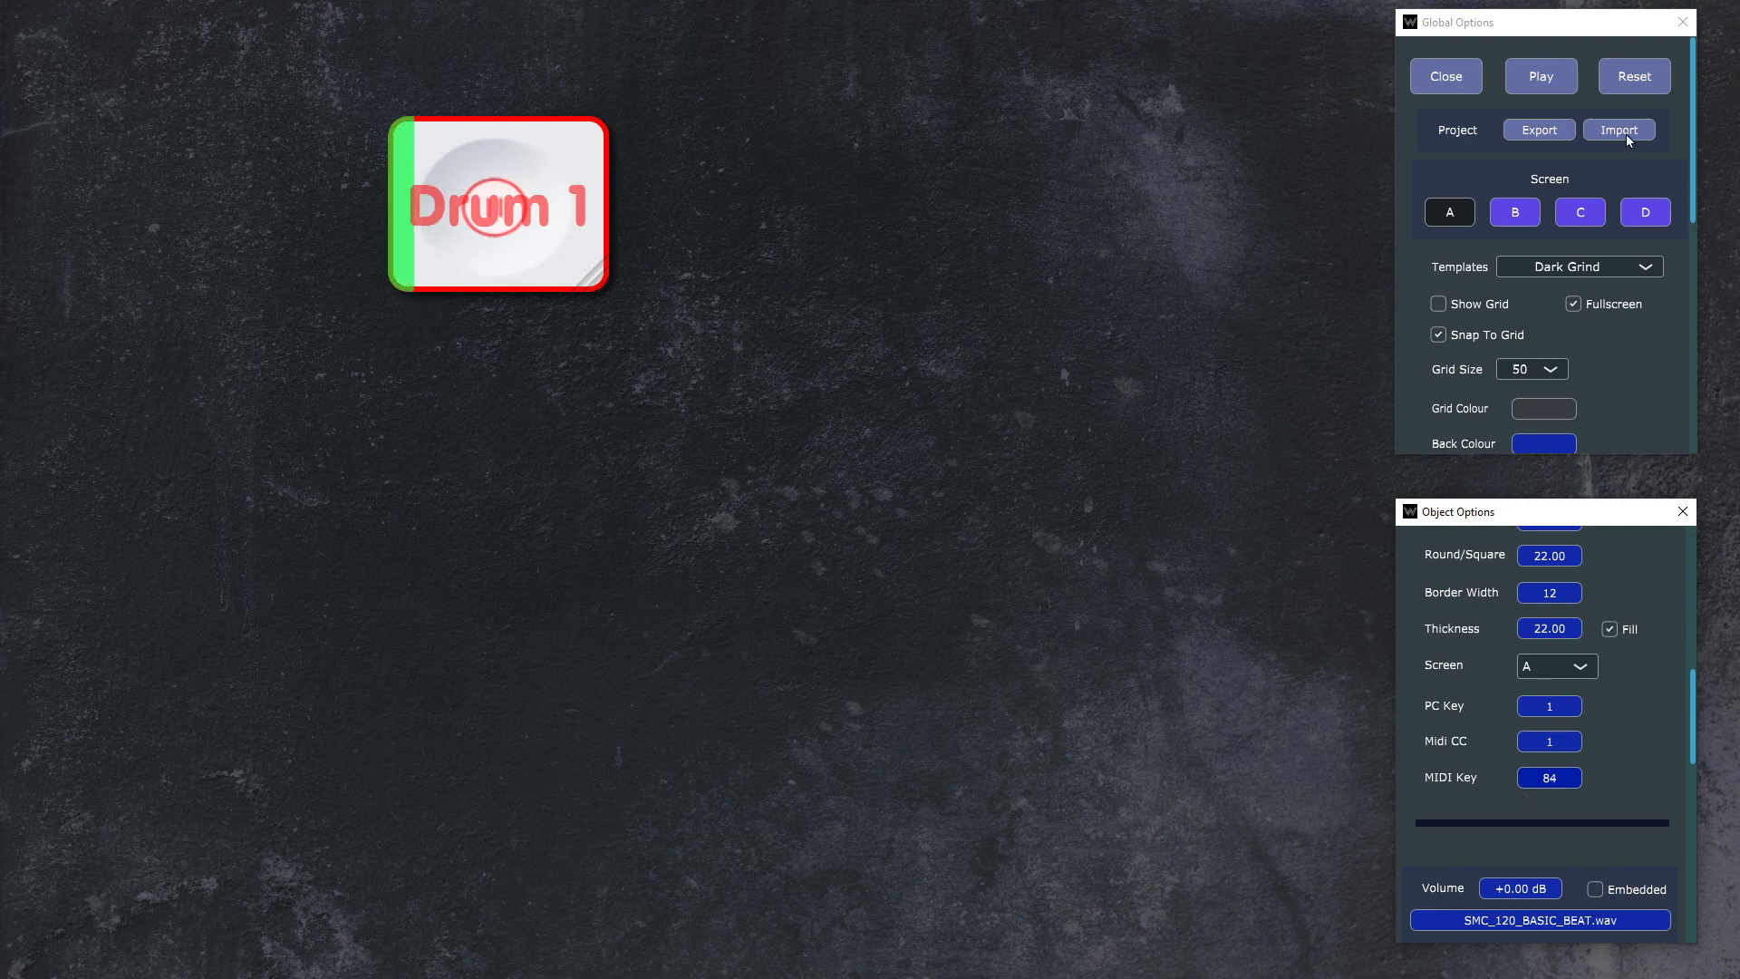
Step: Test the Drum 1 button's MIDI triggers in play mode, return to the editor and reselect the button
left_click(1555, 80)
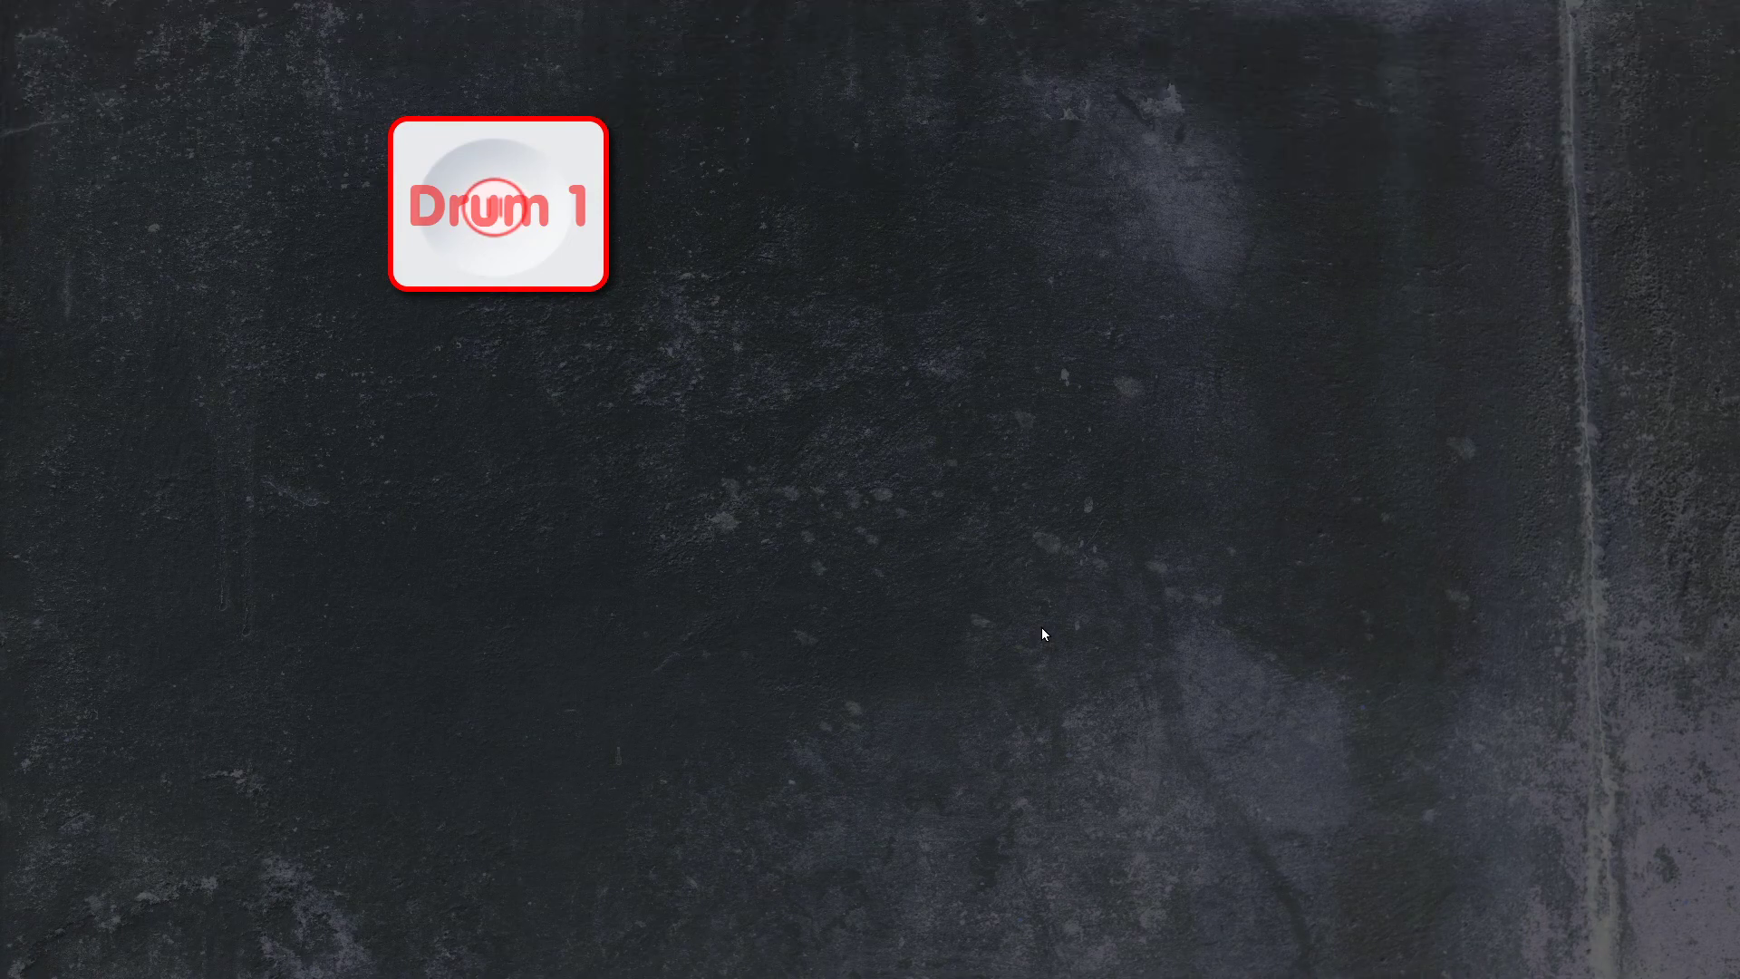
key("Escape")
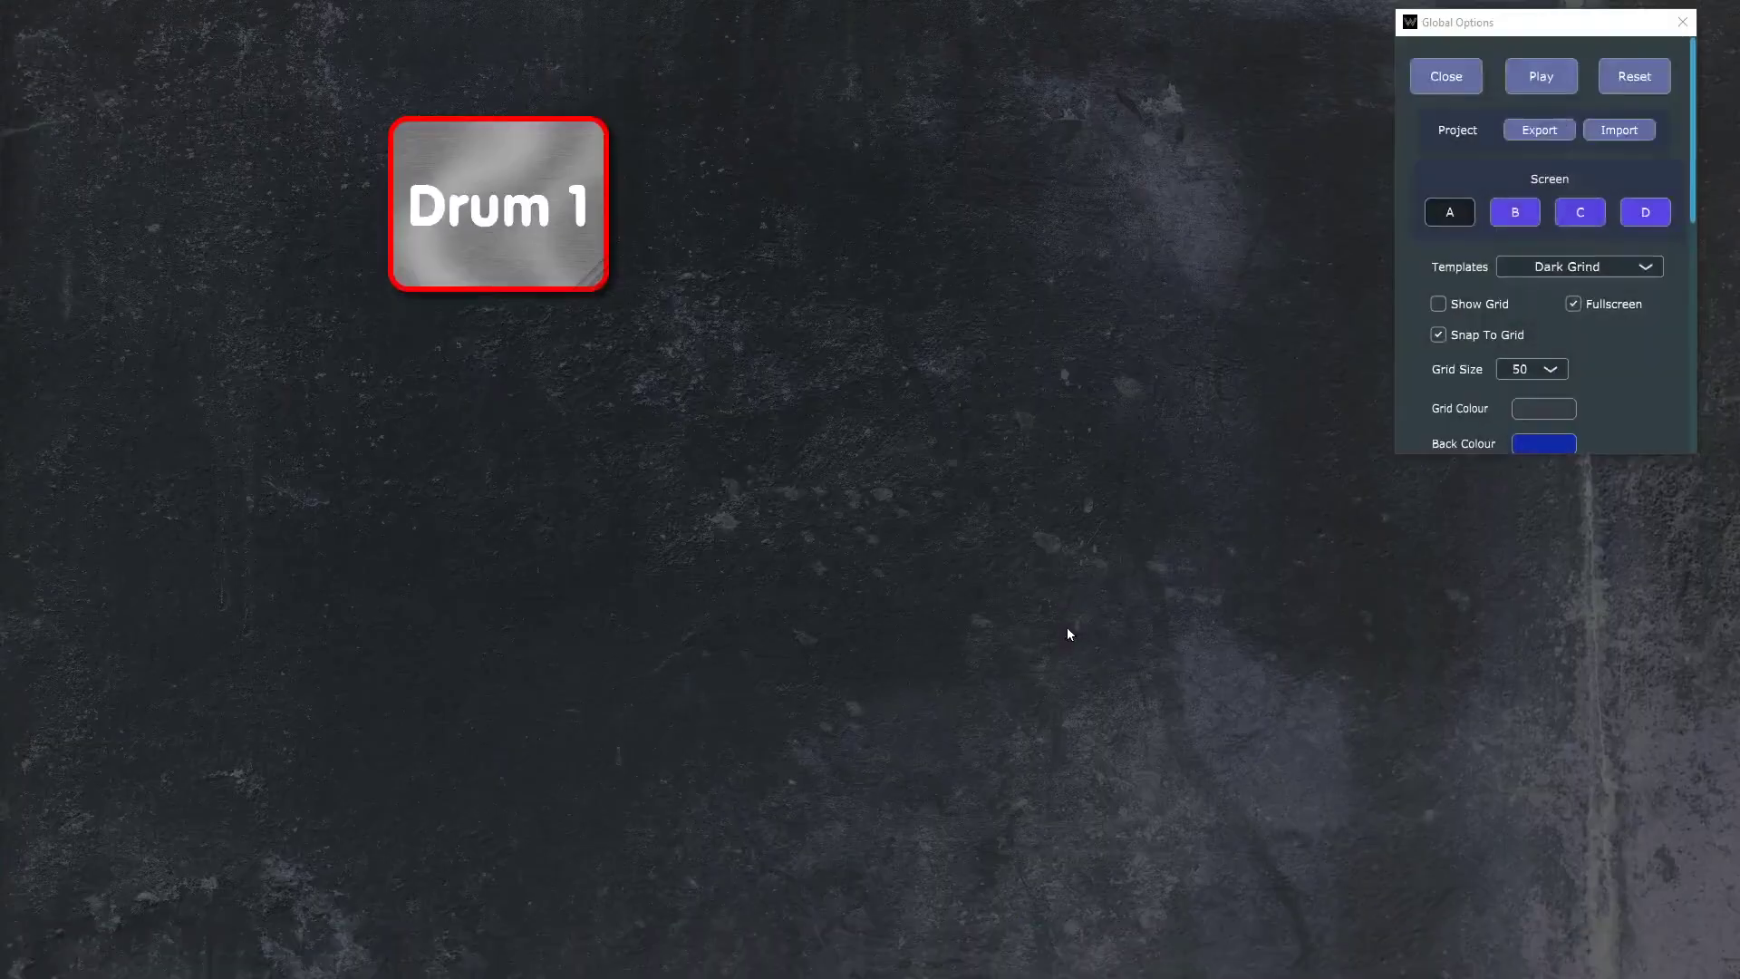
left_click(495, 174)
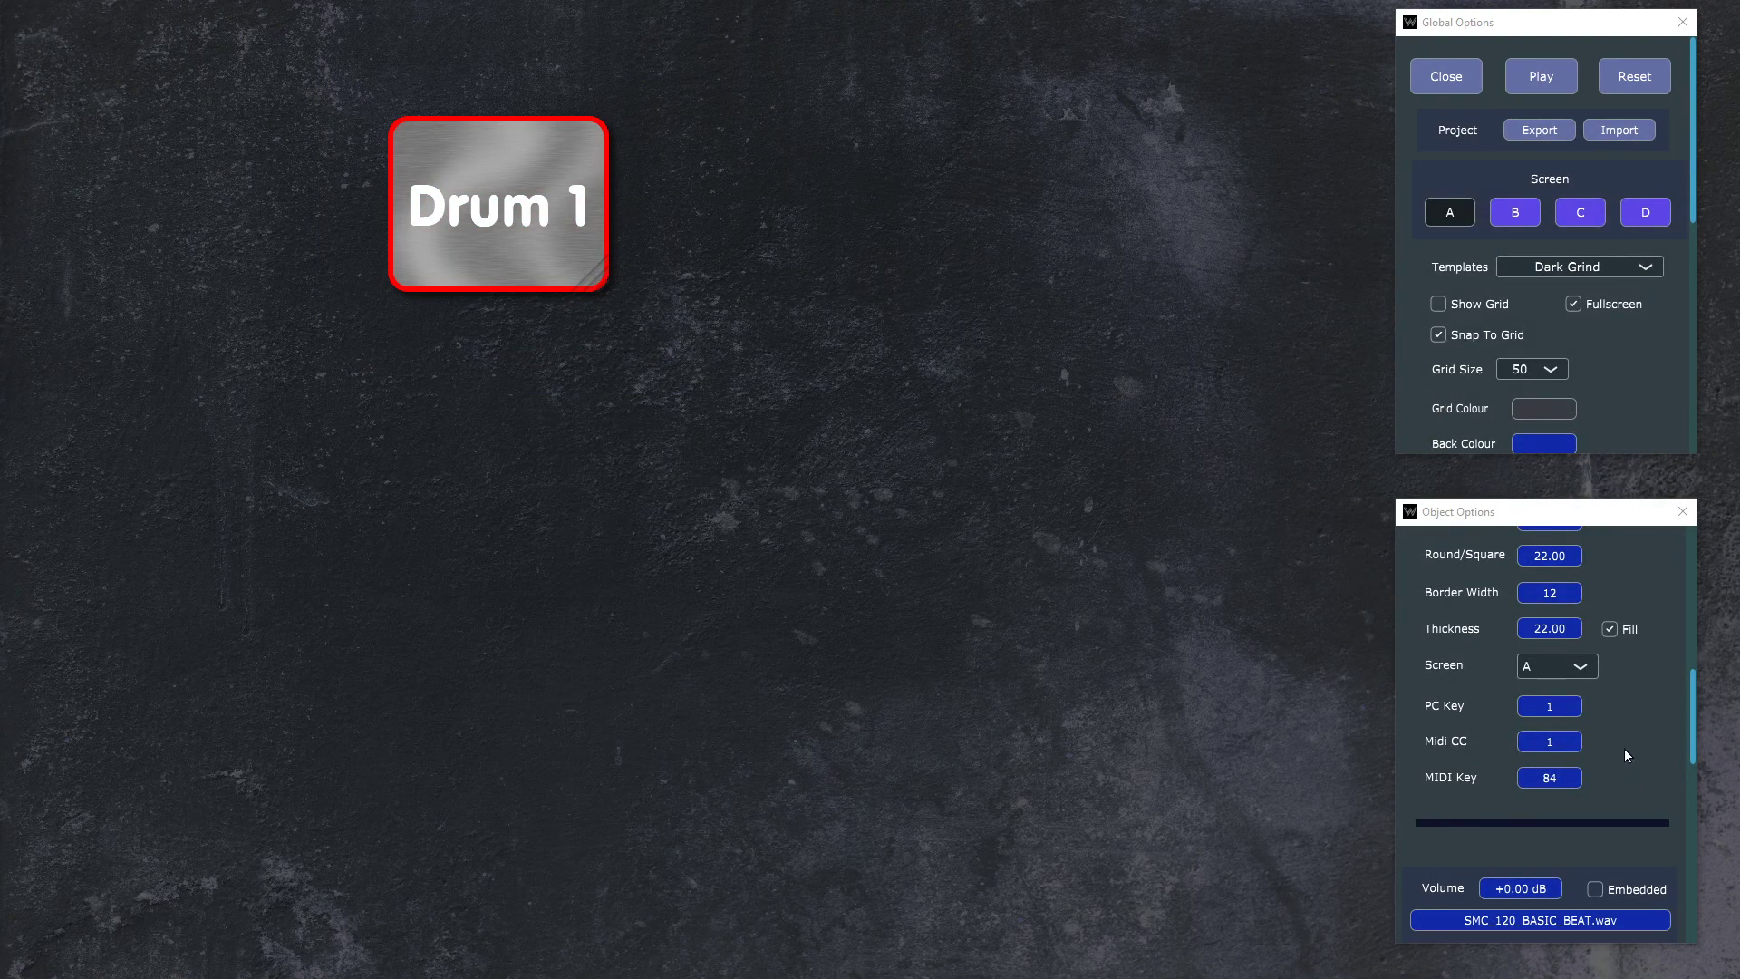
scroll(1615, 748, "up", 10)
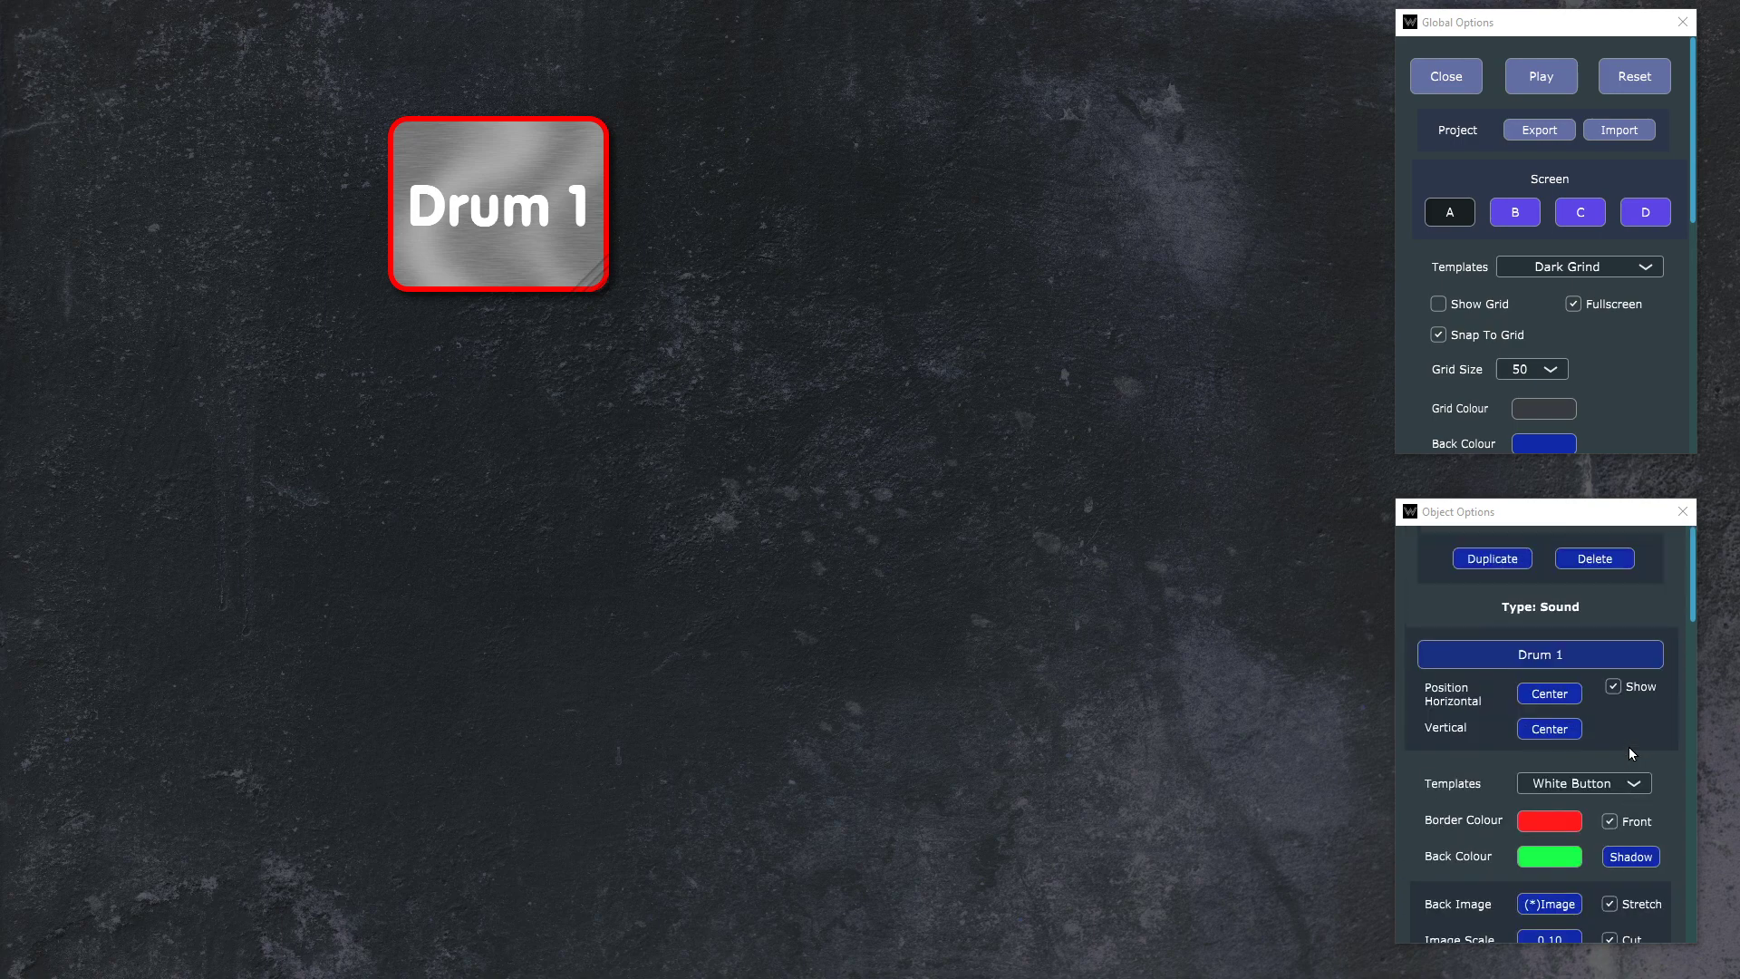
scroll(1629, 745, "down", 8)
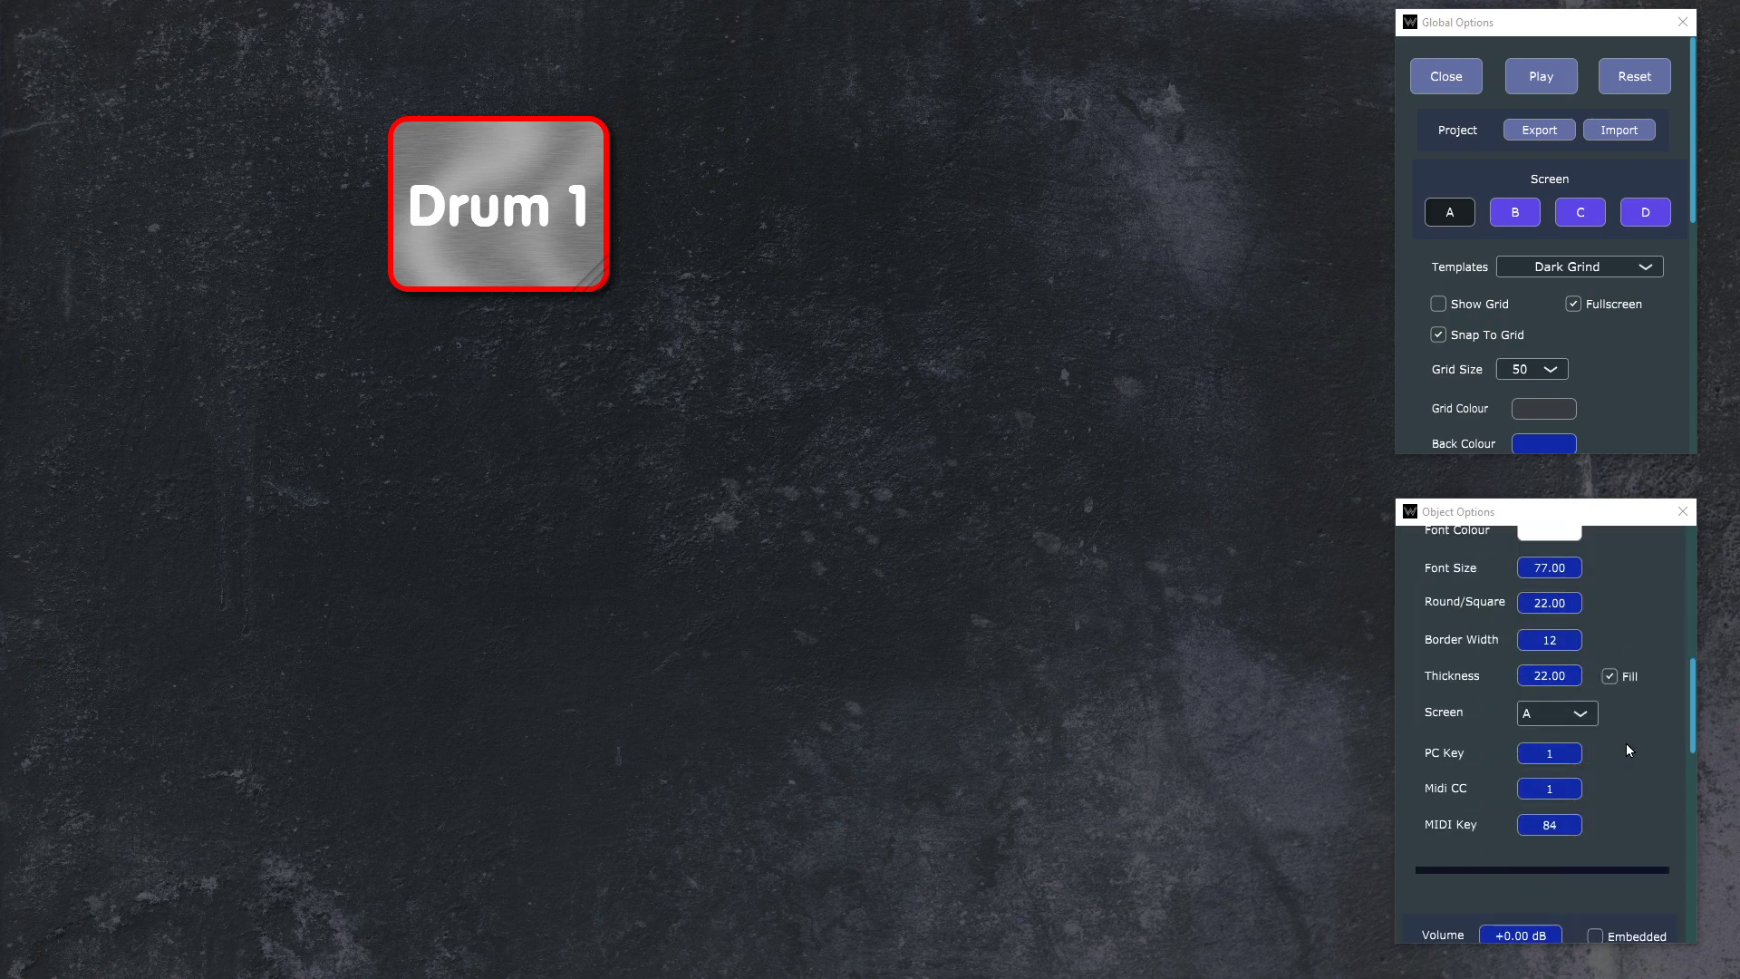
scroll(1626, 742, "up", 5)
scroll(1634, 713, "down", 10)
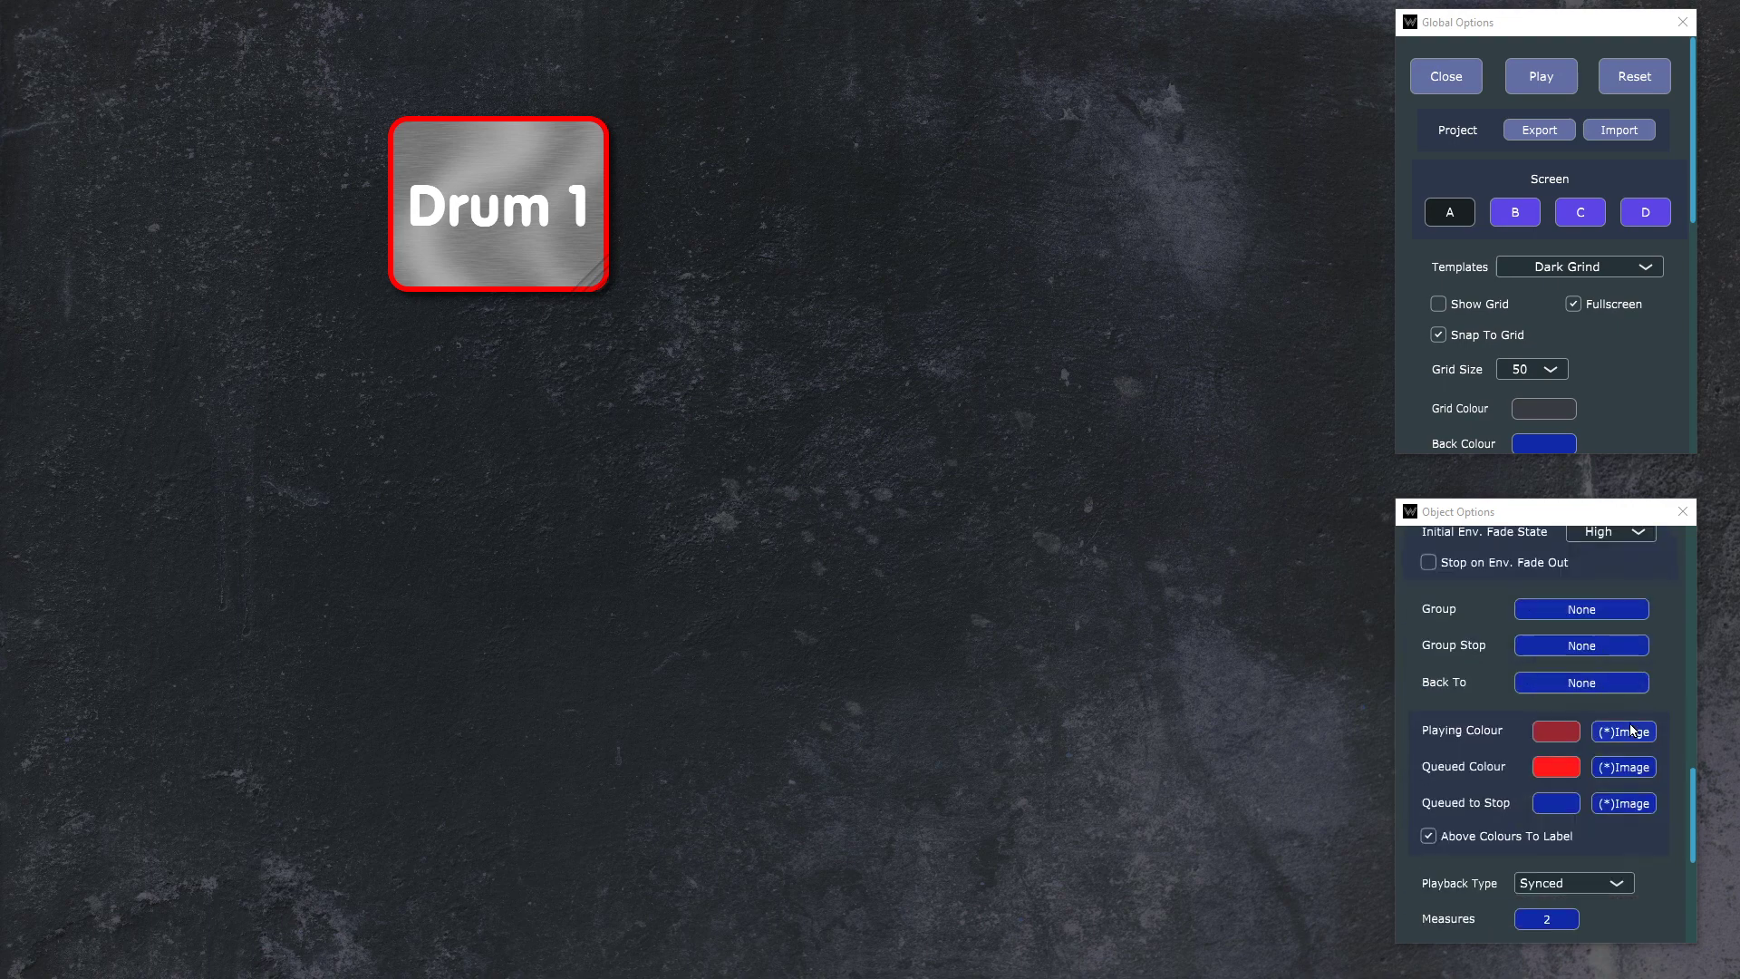
scroll(1629, 727, "up", 10)
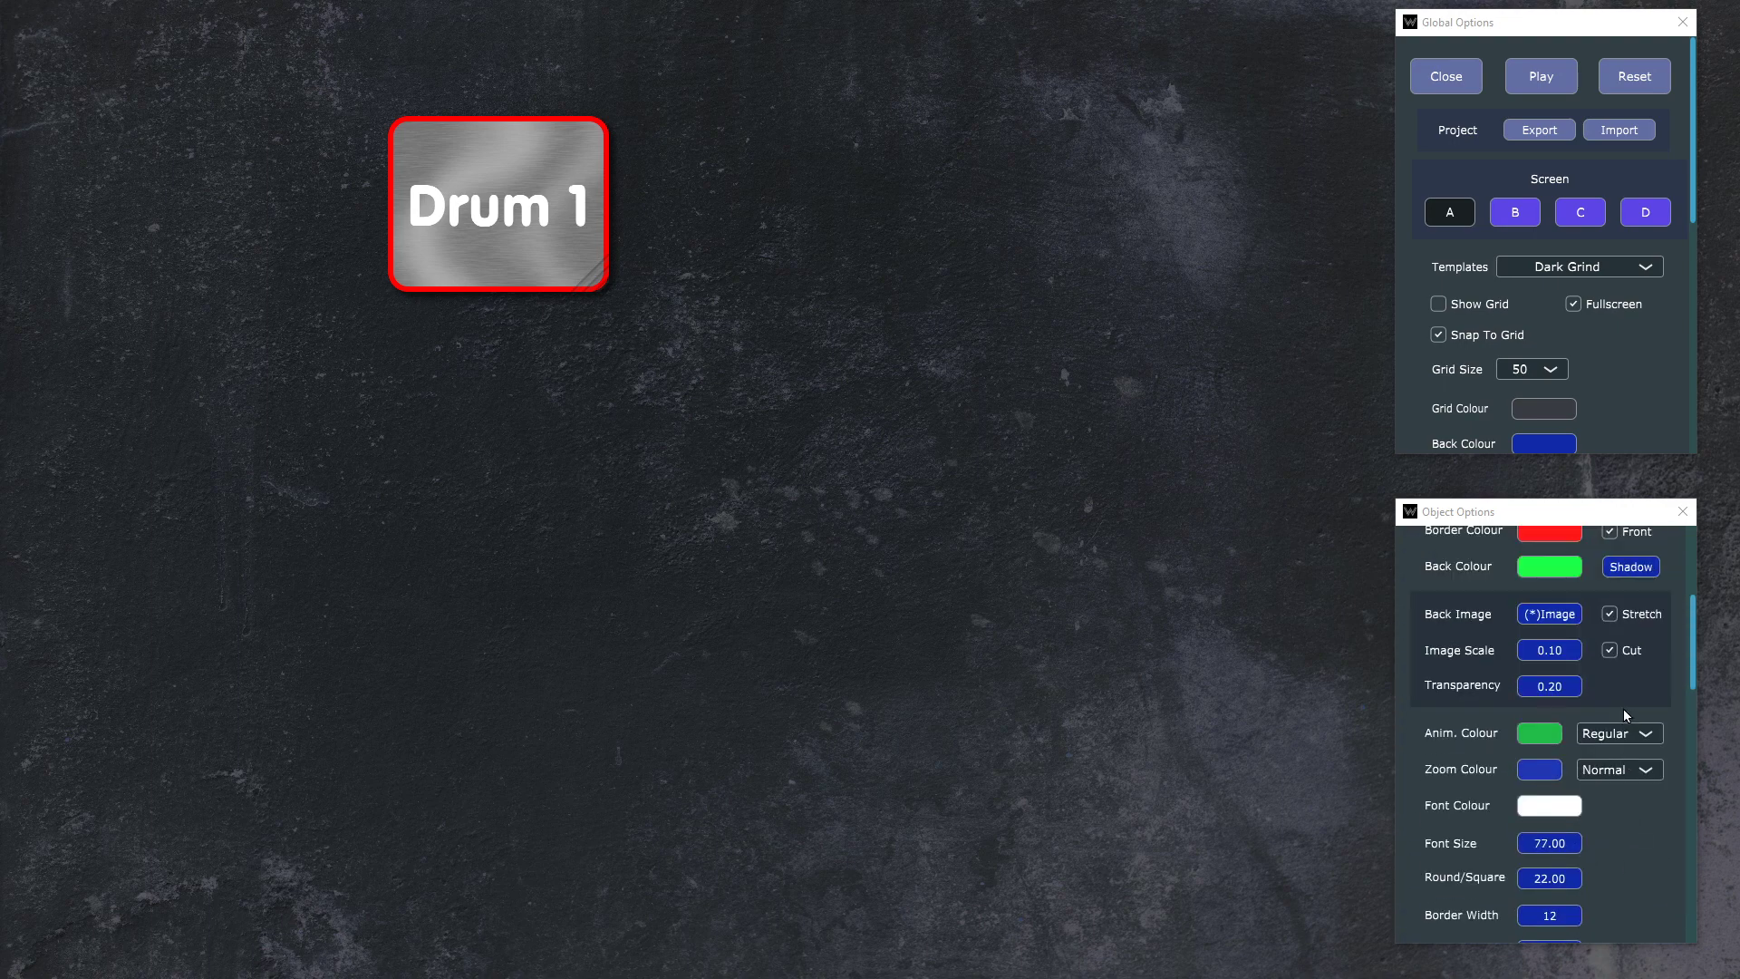
left_click(1629, 601)
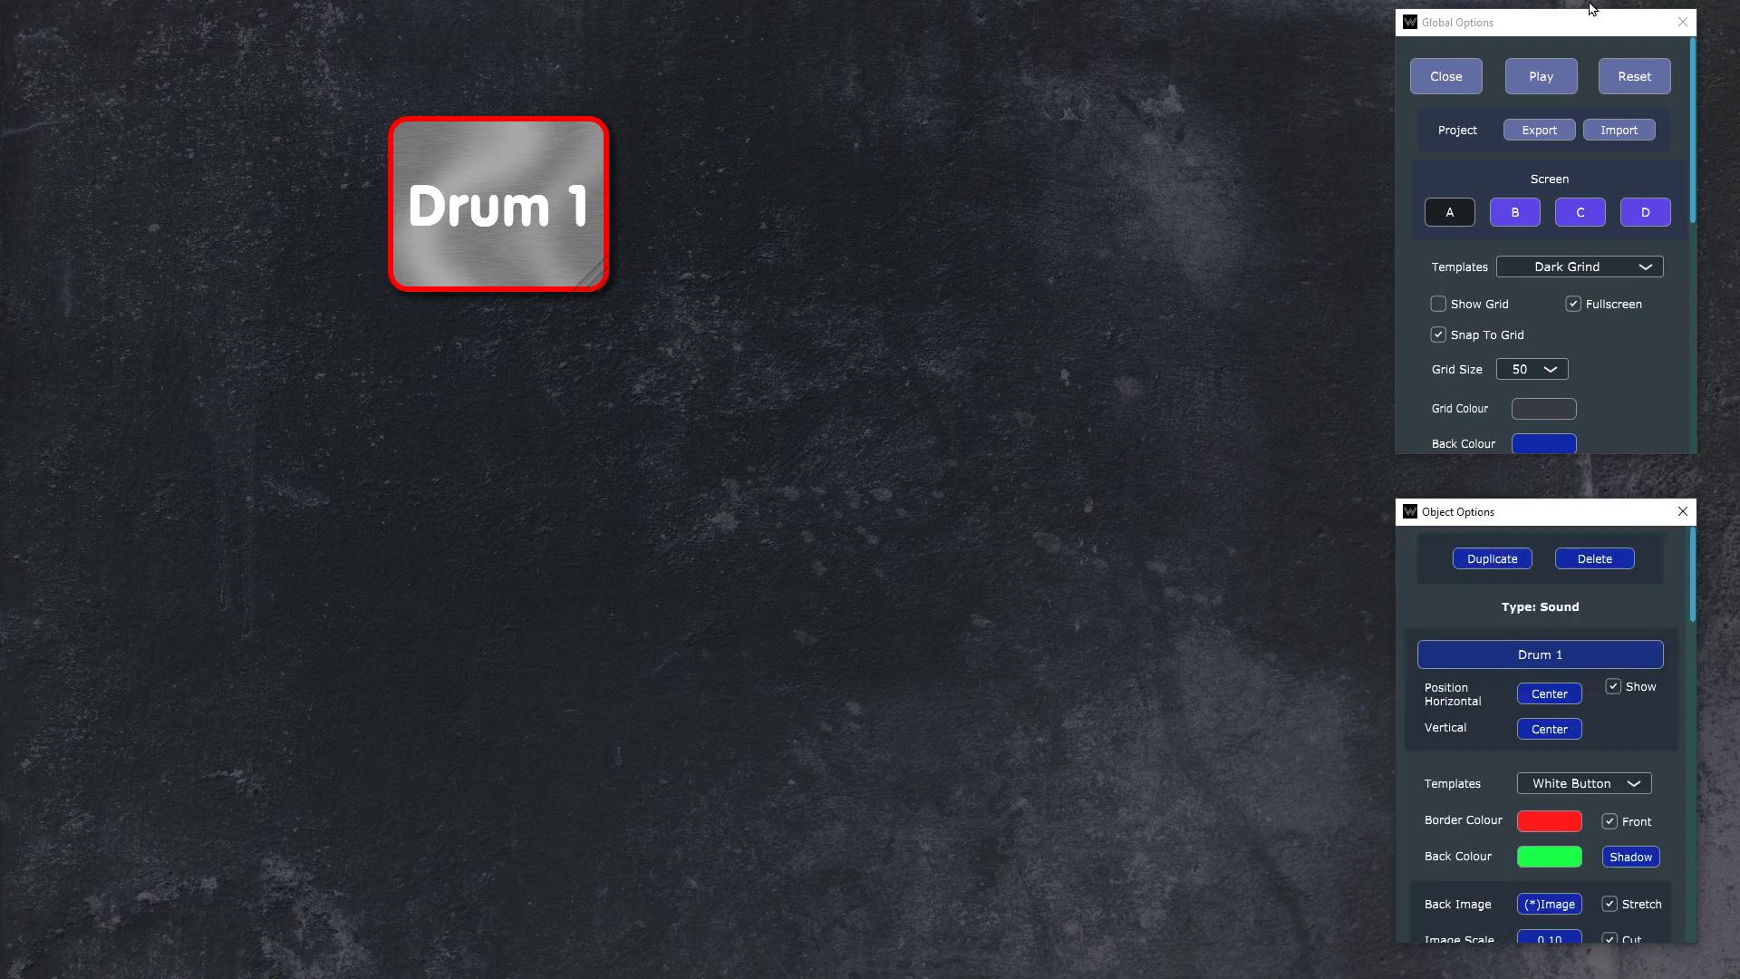